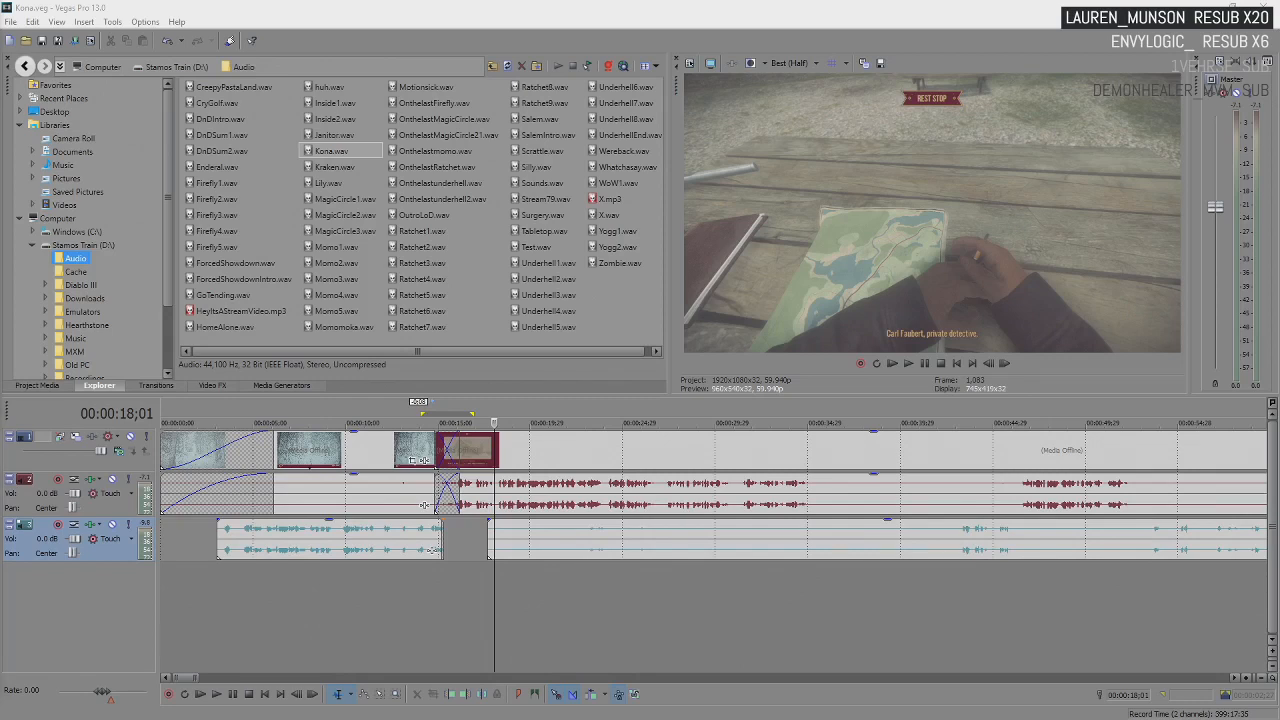
# - Check the recording file in the Recordings folder on the D: drive
pyautogui.moveTo(1, 268); pyautogui.dragTo(538, 258)
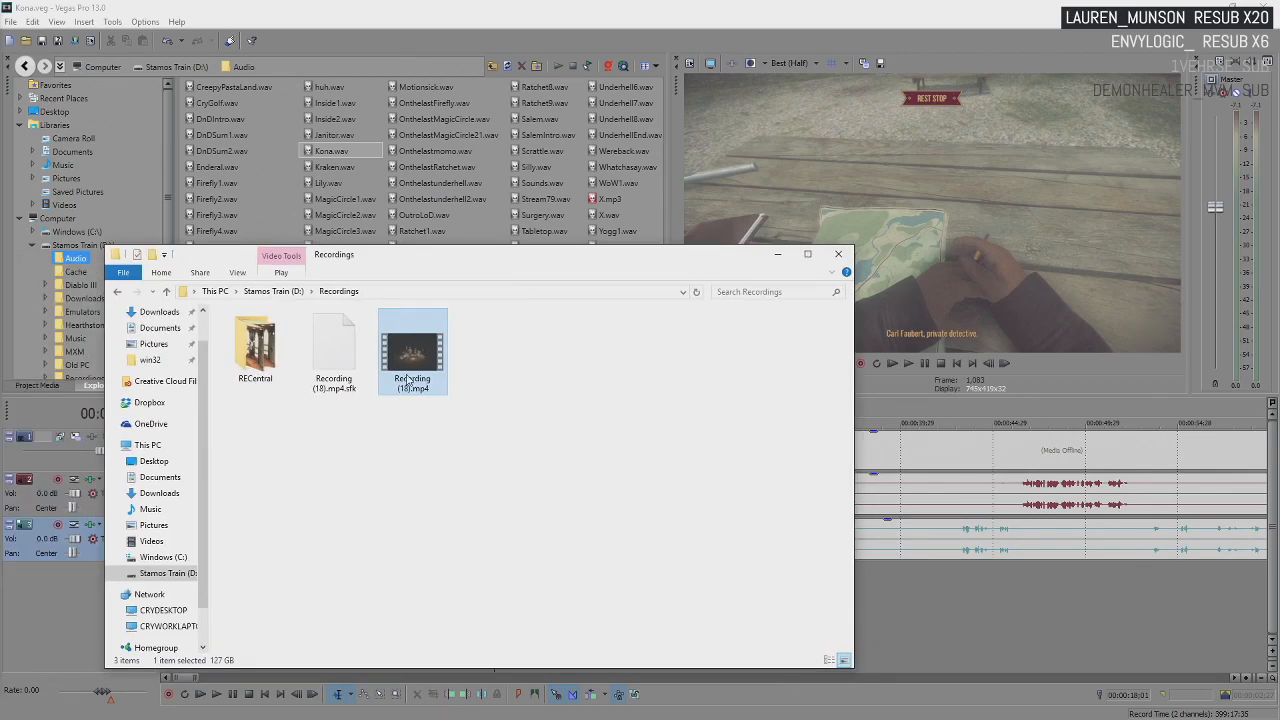
pyautogui.moveTo(556, 264); pyautogui.dragTo(1, 272)
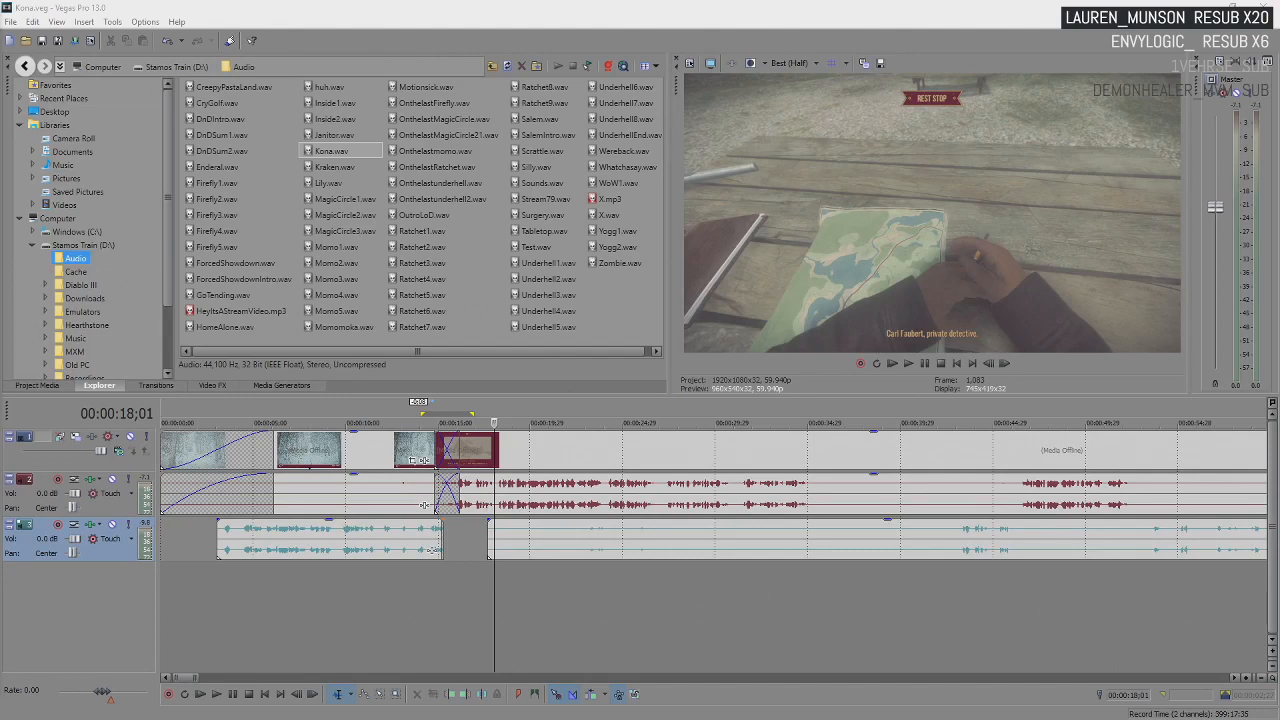
# - Examine the second commentary clip's start and extent against the full-length gameplay footage on the timeline
pyautogui.click(507, 526)
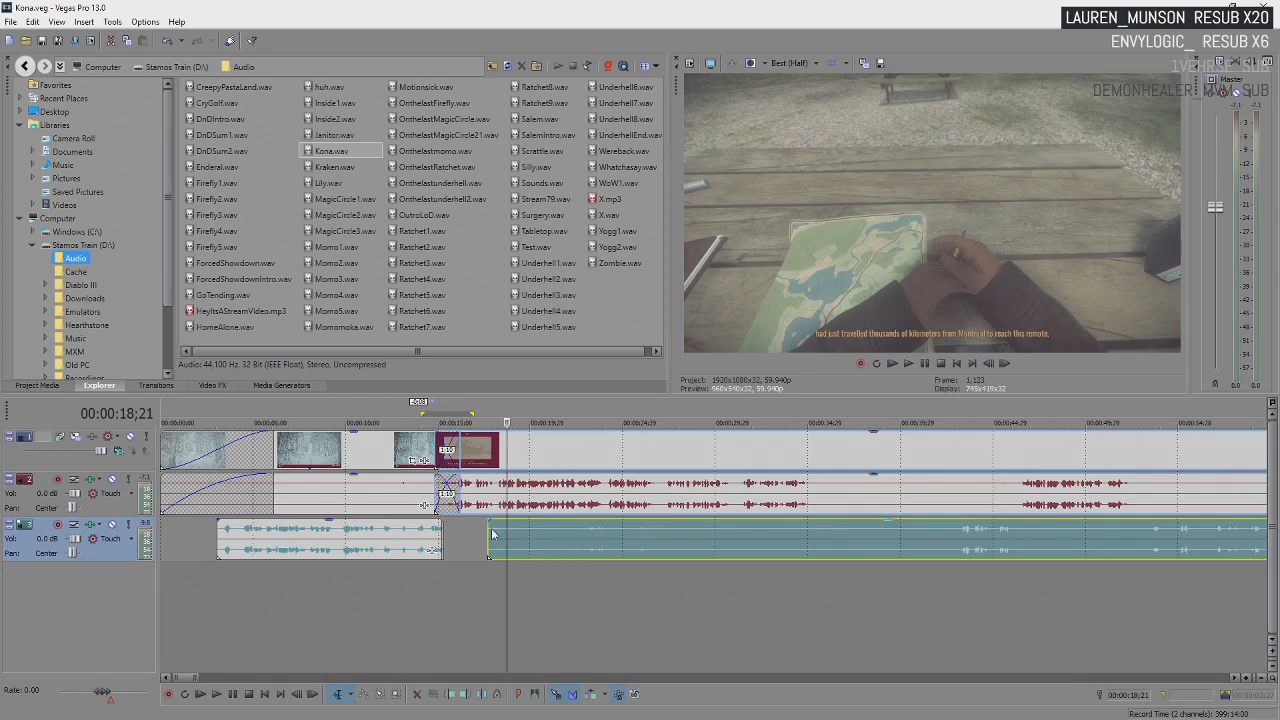
pyautogui.scroll(-10, 523, 624)
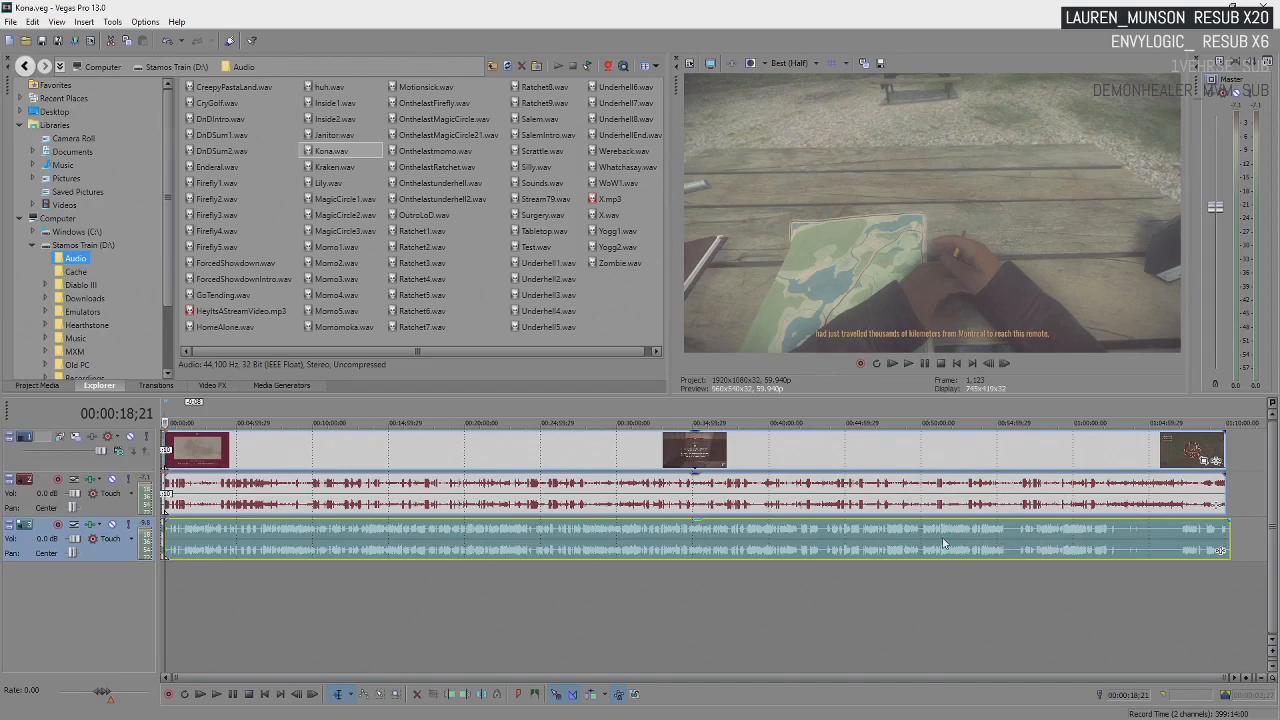
pyautogui.scroll(10, 490, 614)
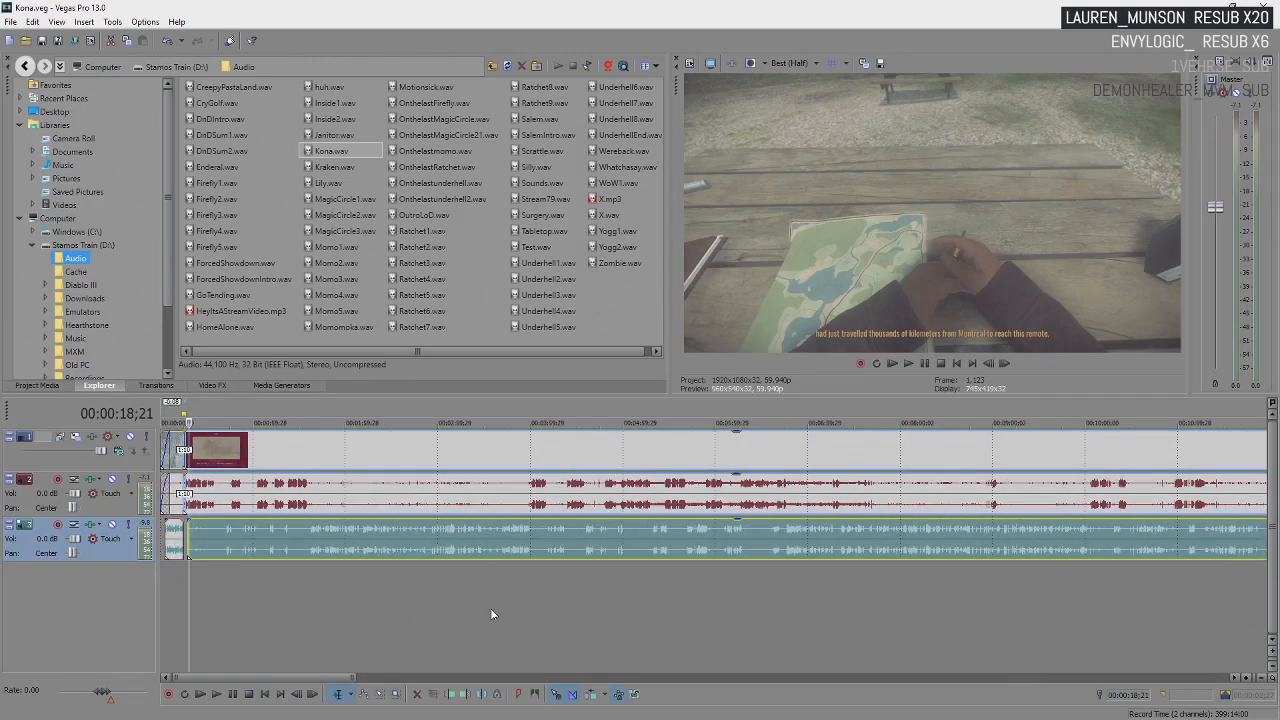
pyautogui.scroll(5, 491, 614)
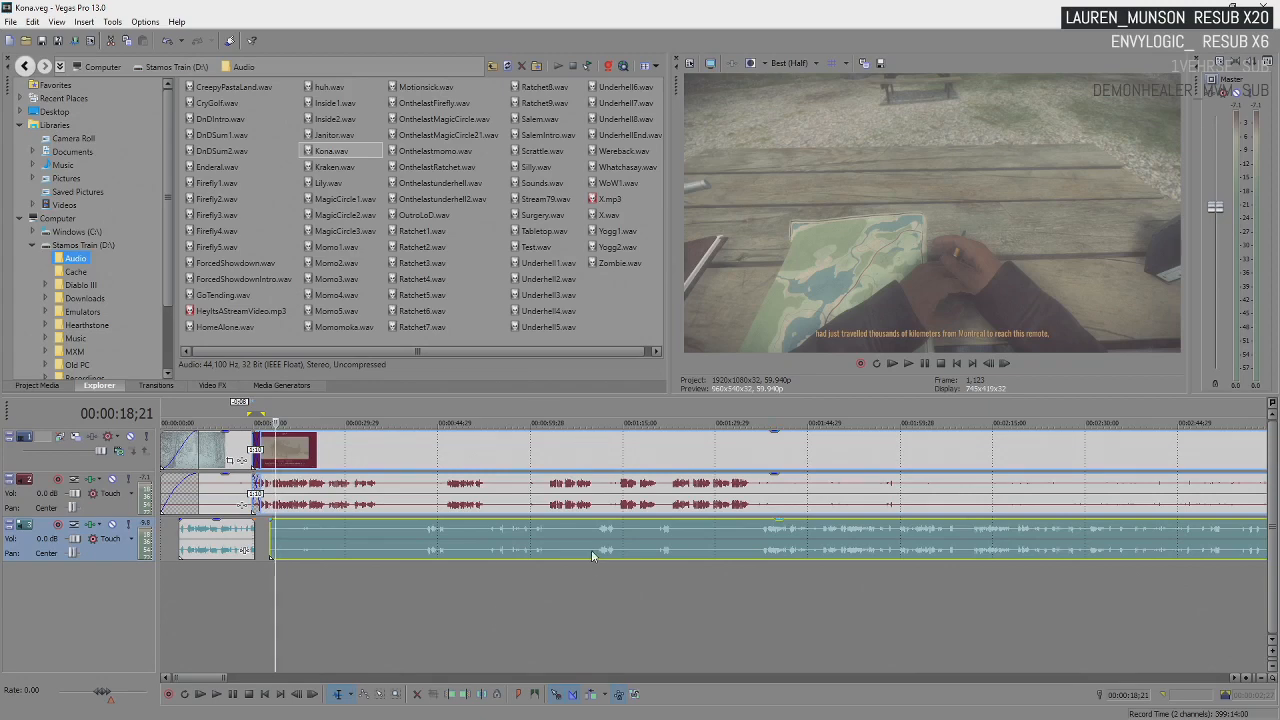
pyautogui.scroll(-8, 592, 556)
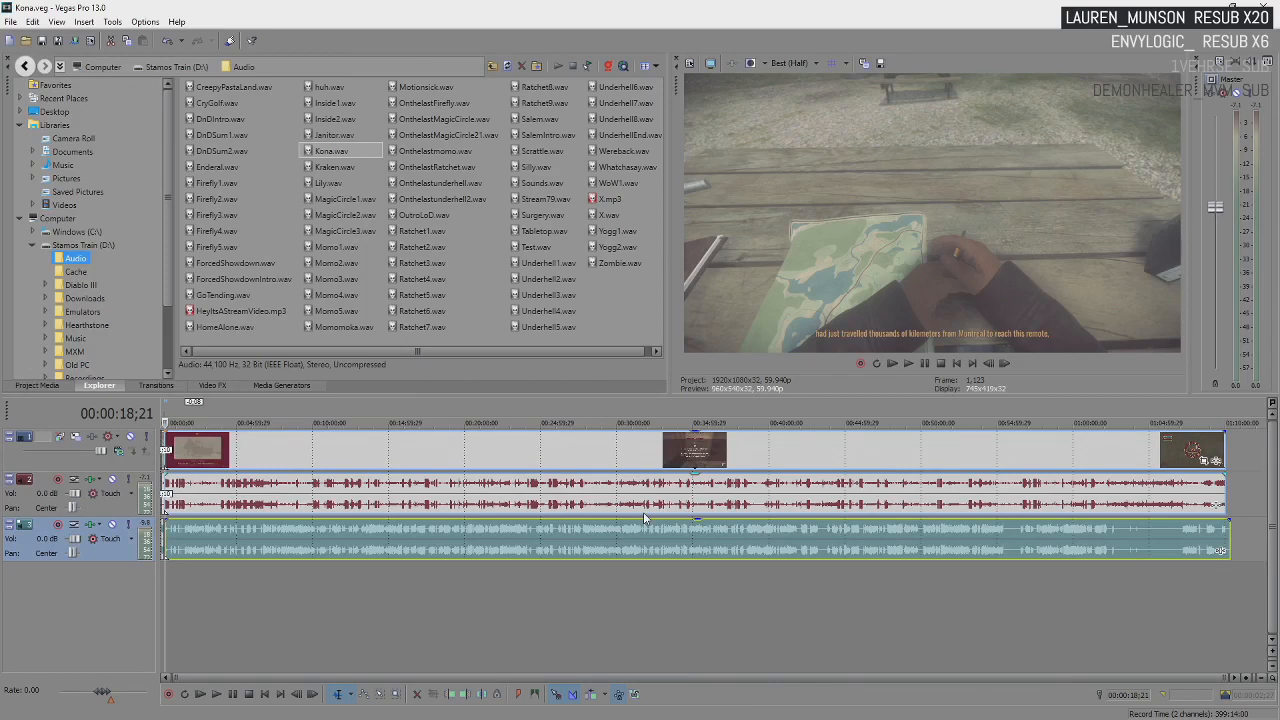
pyautogui.scroll(8, 265, 531)
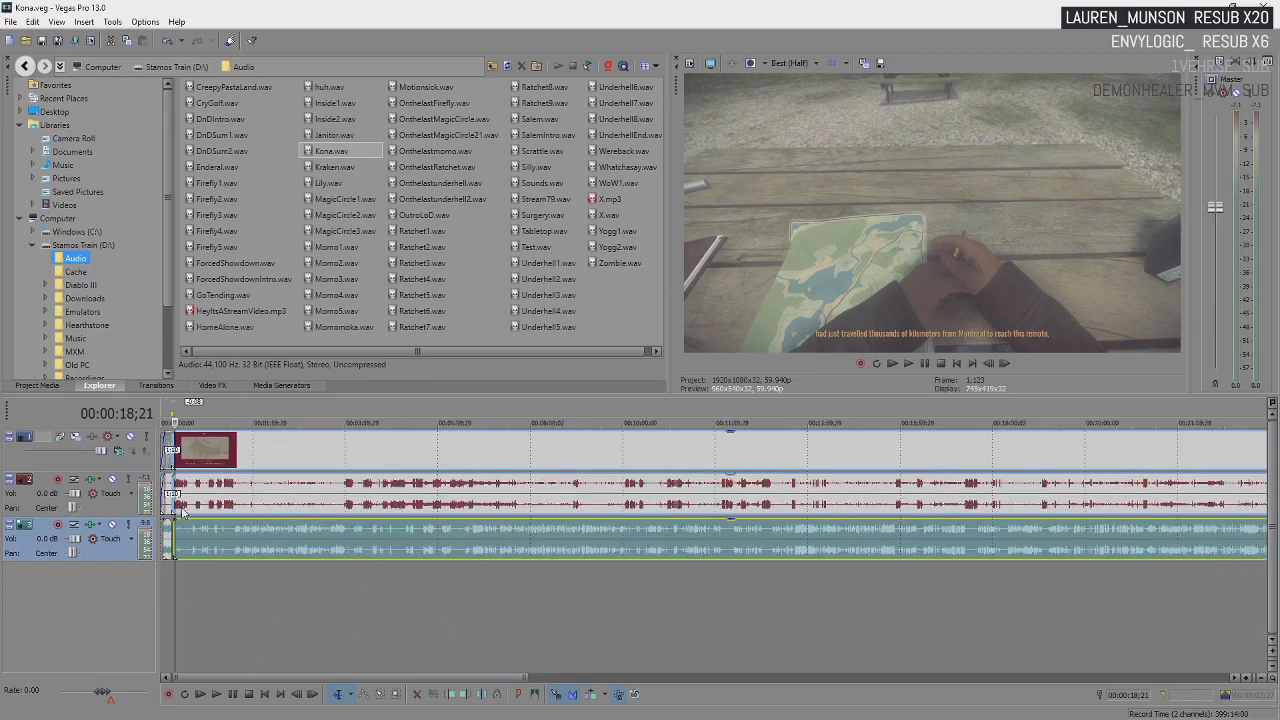
pyautogui.moveTo(251, 527)
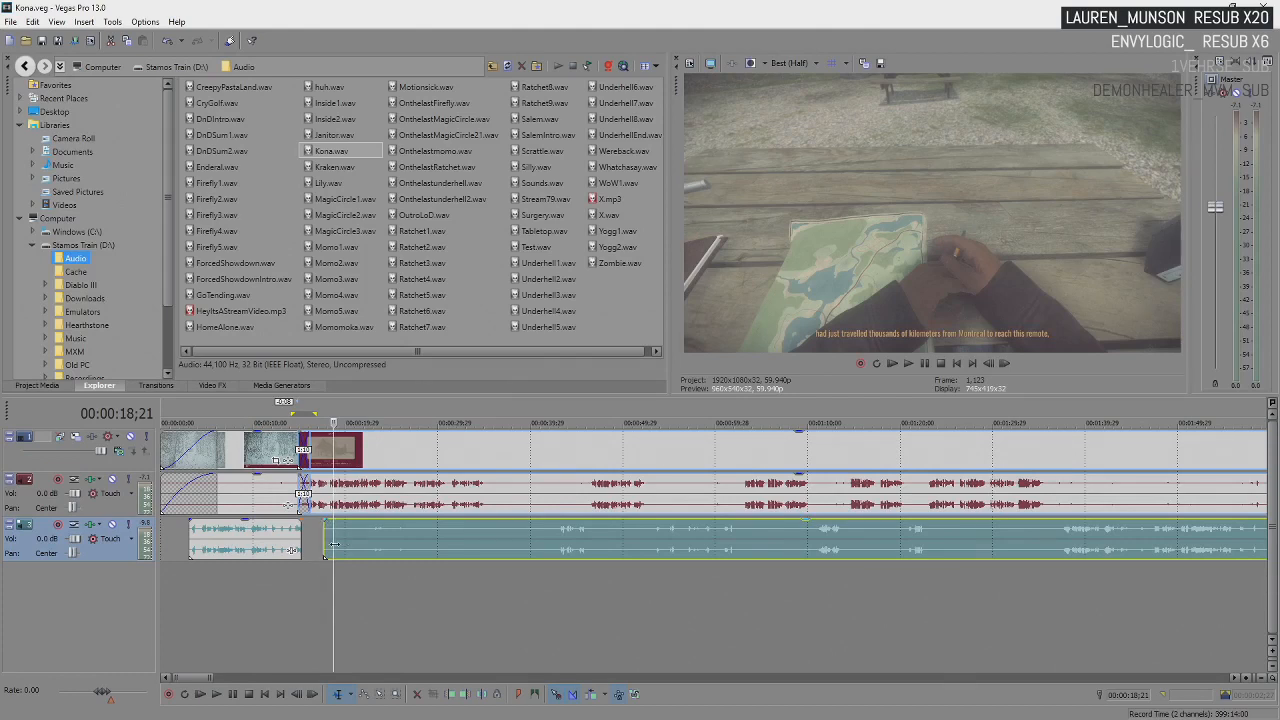
pyautogui.scroll(2, 426, 545)
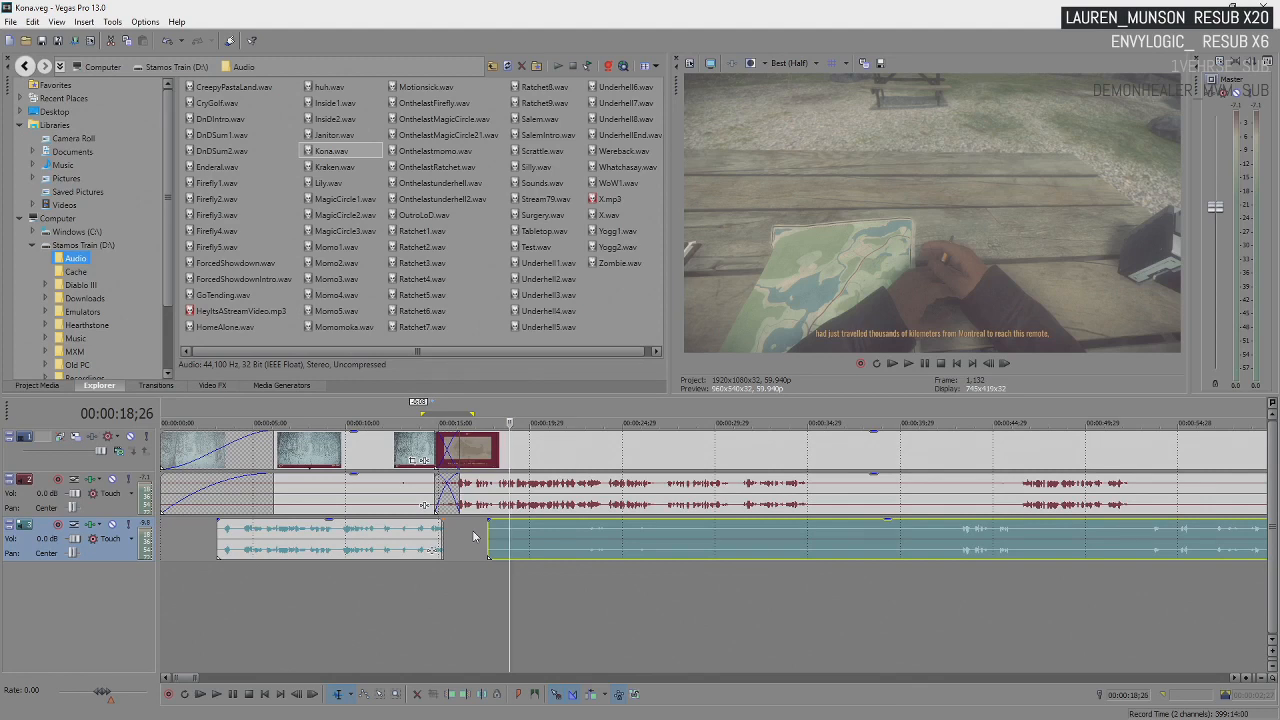
pyautogui.click(489, 540)
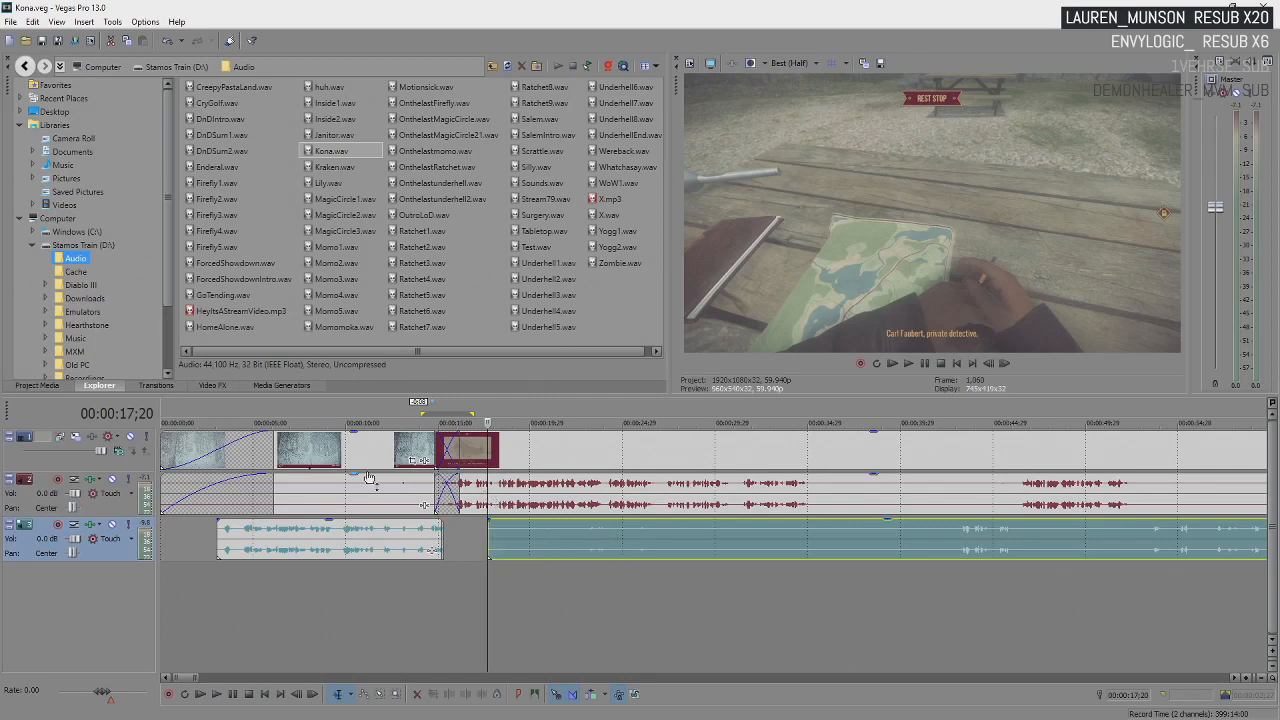
# - Play the project from its beginning through the title screen and the crossfade into the rest stop footage
pyautogui.click(164, 451)
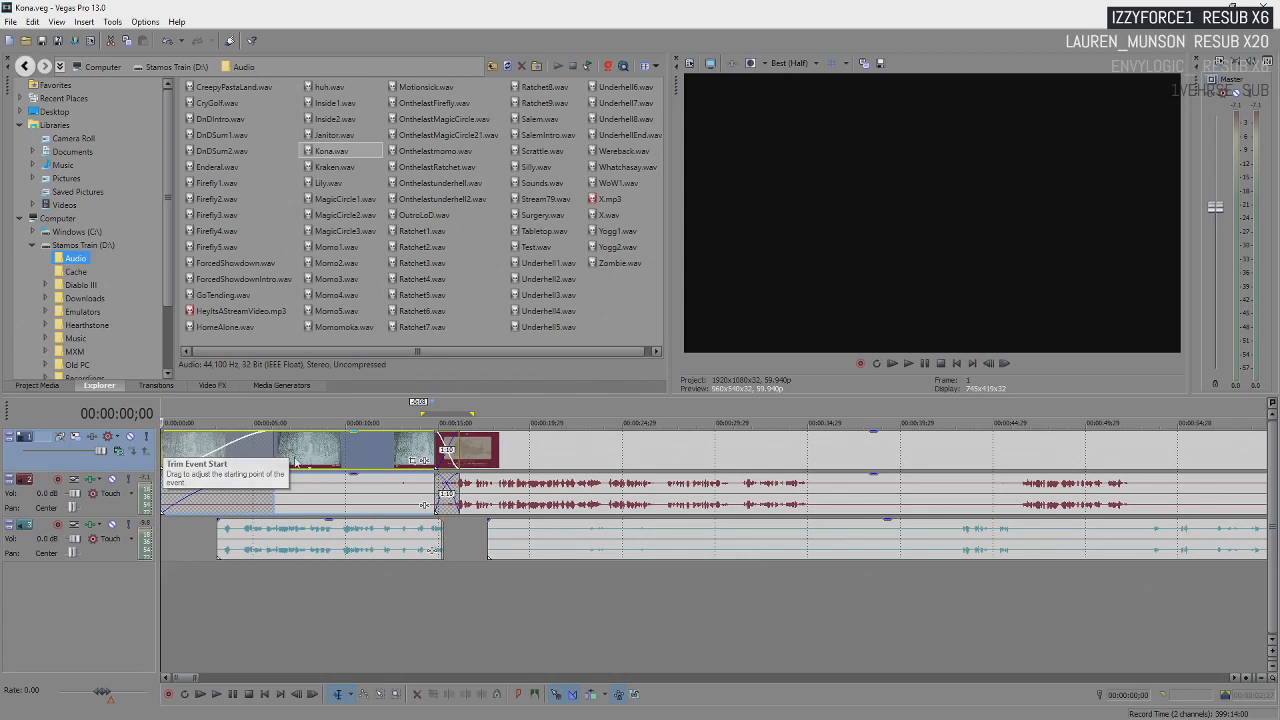
pyautogui.scroll(-8, 163, 452)
pyautogui.scroll(8, 700, 530)
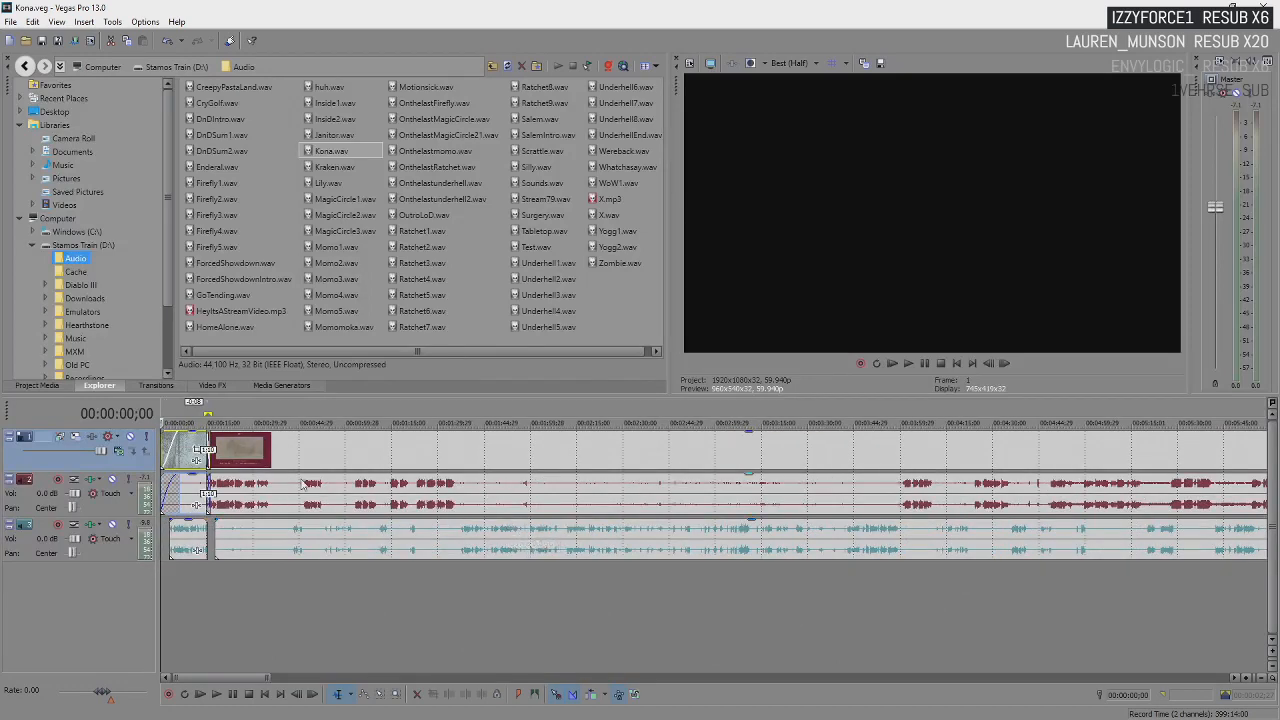
pyautogui.scroll(3, 291, 551)
pyautogui.scroll(4, 303, 484)
pyautogui.scroll(-5, 303, 484)
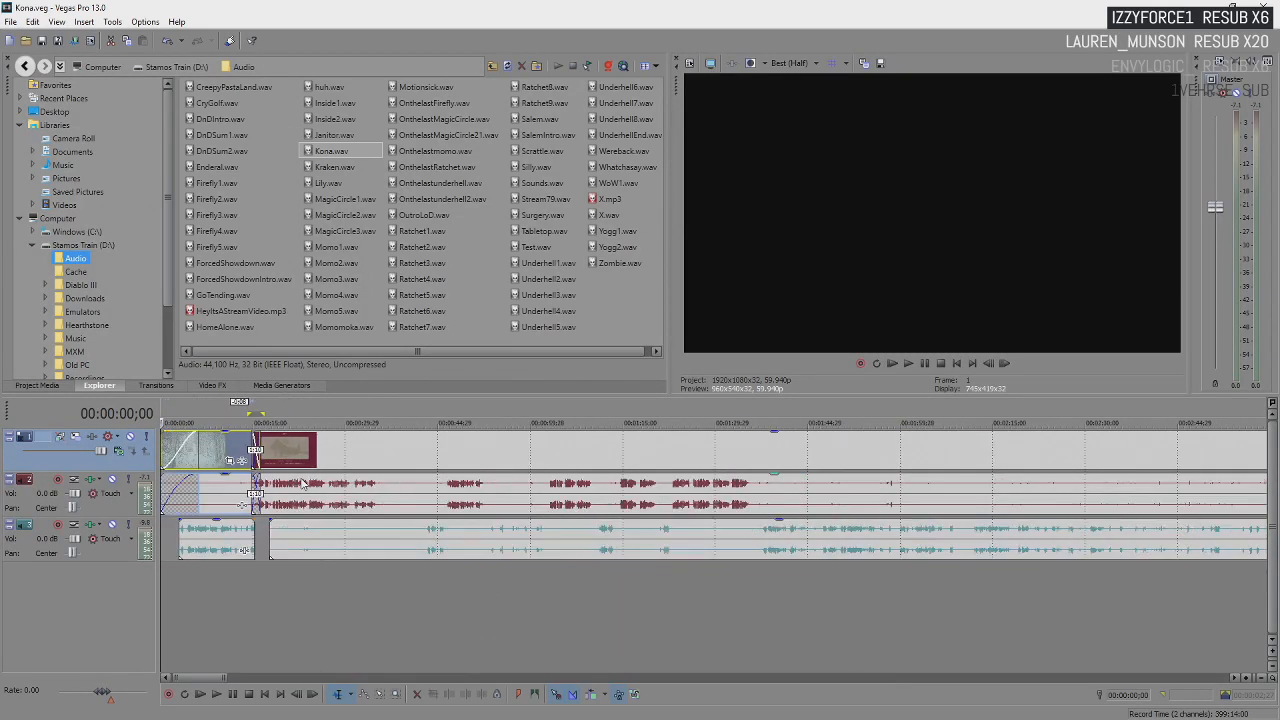
pyautogui.scroll(2, 303, 484)
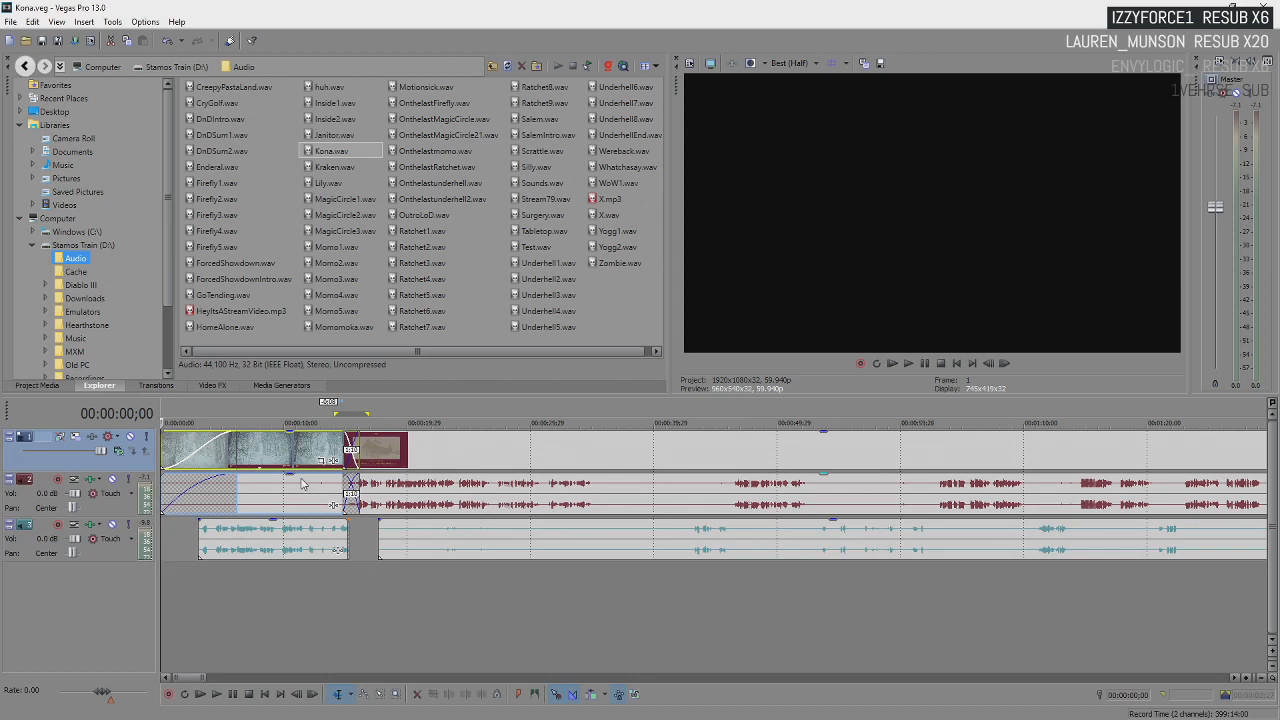
pyautogui.press('space')
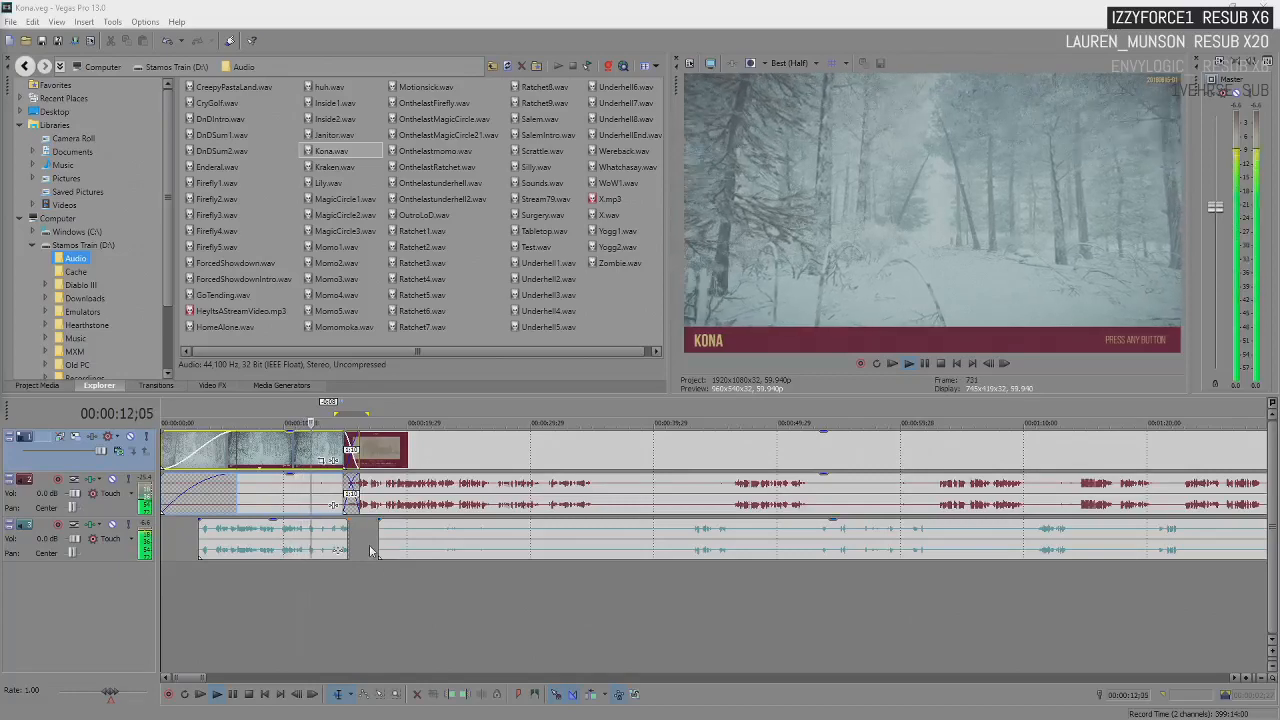
pyautogui.scroll(3, 372, 551)
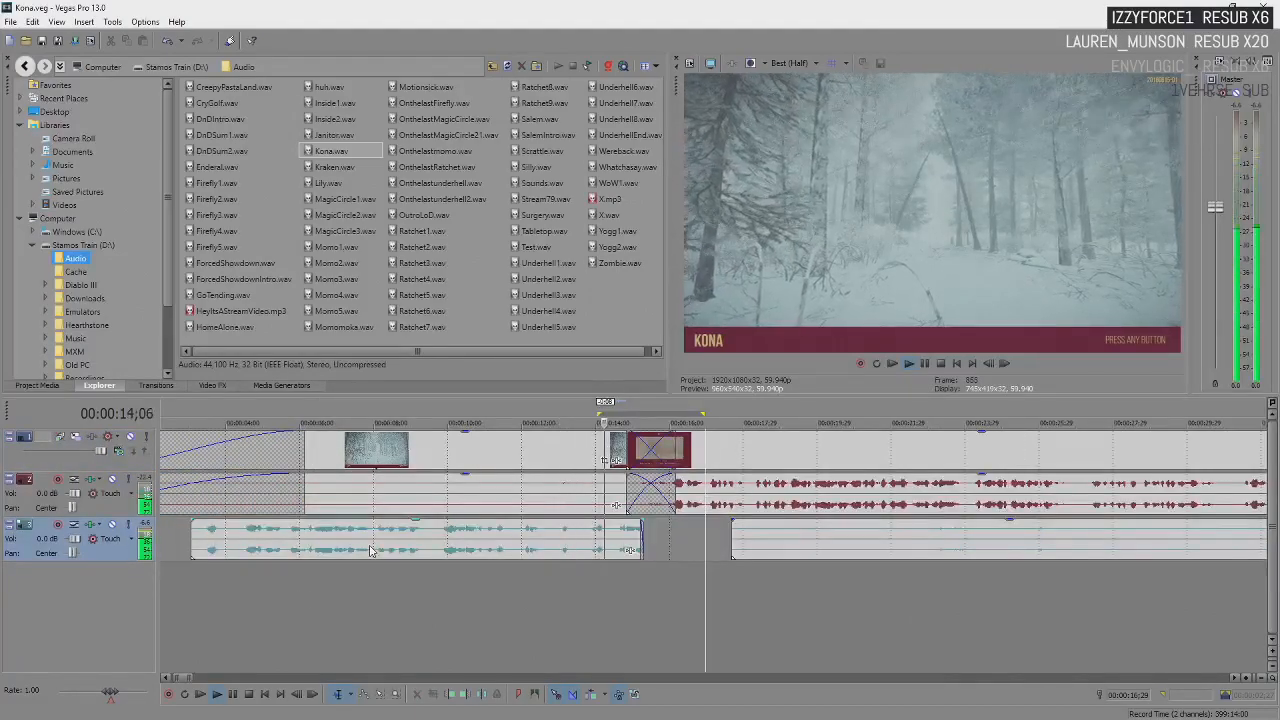
pyautogui.scroll(-4, 372, 551)
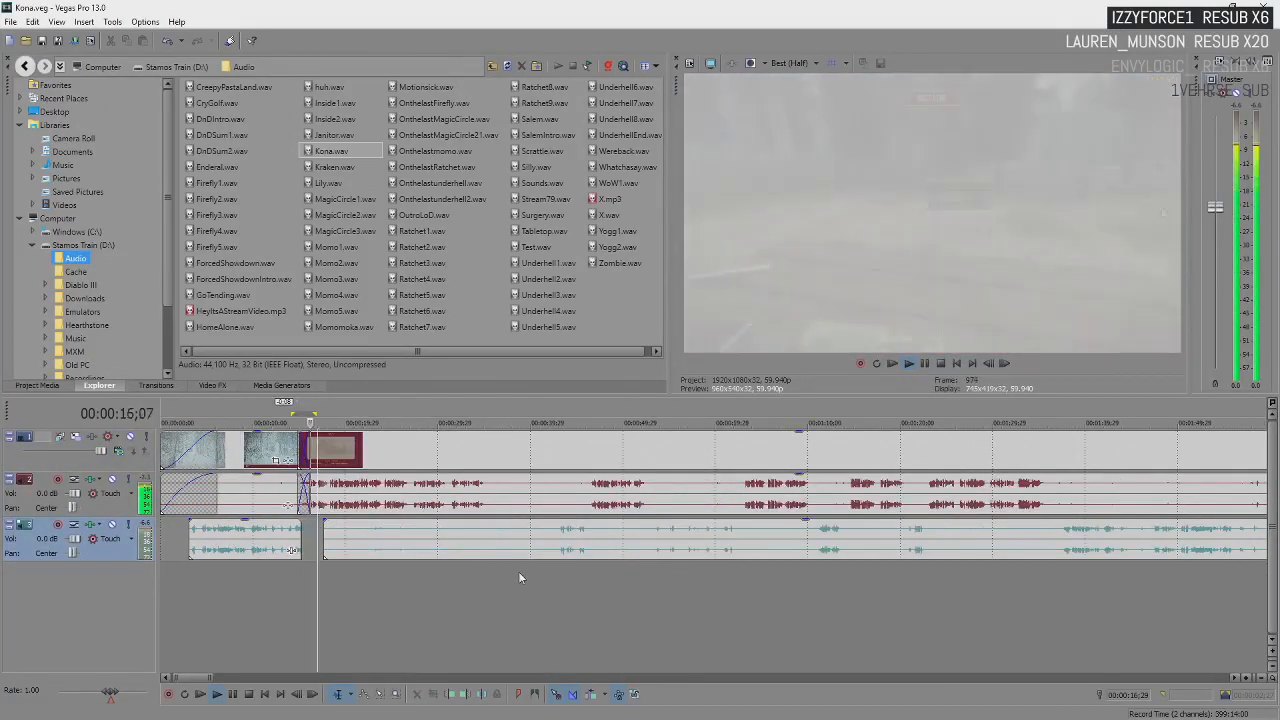
# - Move the second commentary clip about 25 seconds later on its track and preview the footage around its new start
pyautogui.click(346, 540)
pyautogui.moveTo(346, 540); pyautogui.dragTo(631, 546)
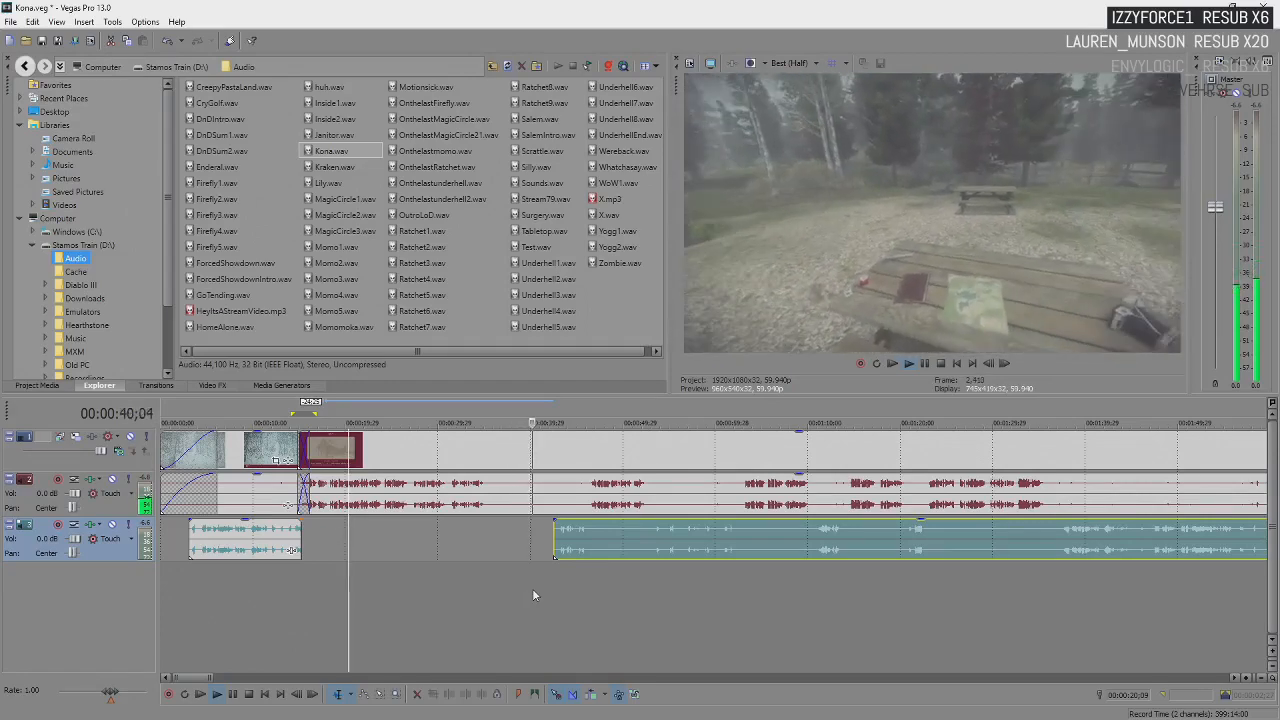
pyautogui.press('Return')
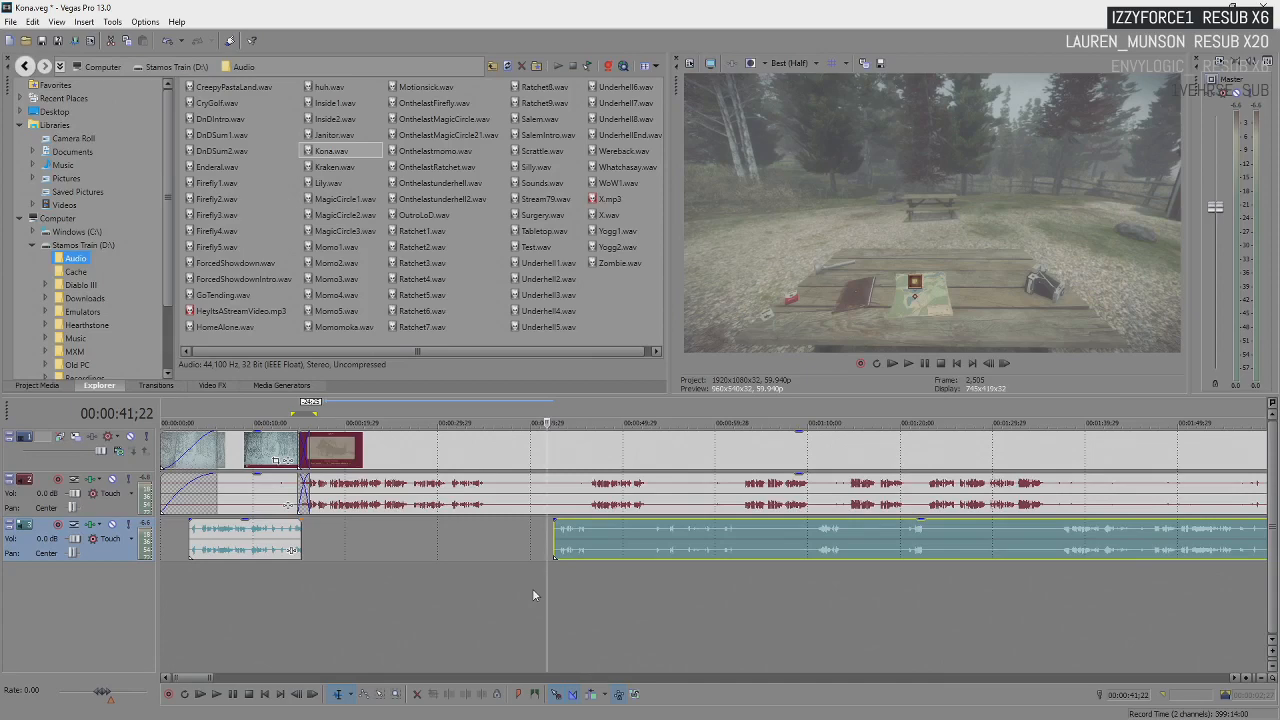
pyautogui.press('Return')
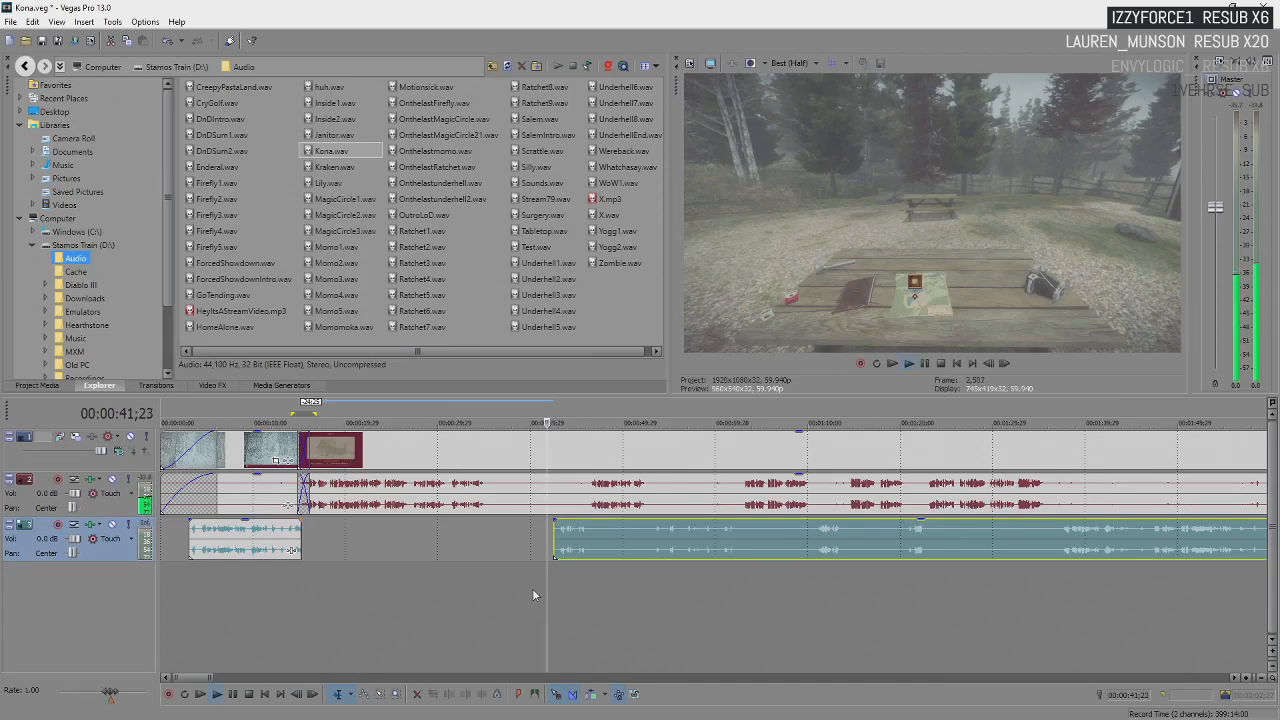
pyautogui.press('Return')
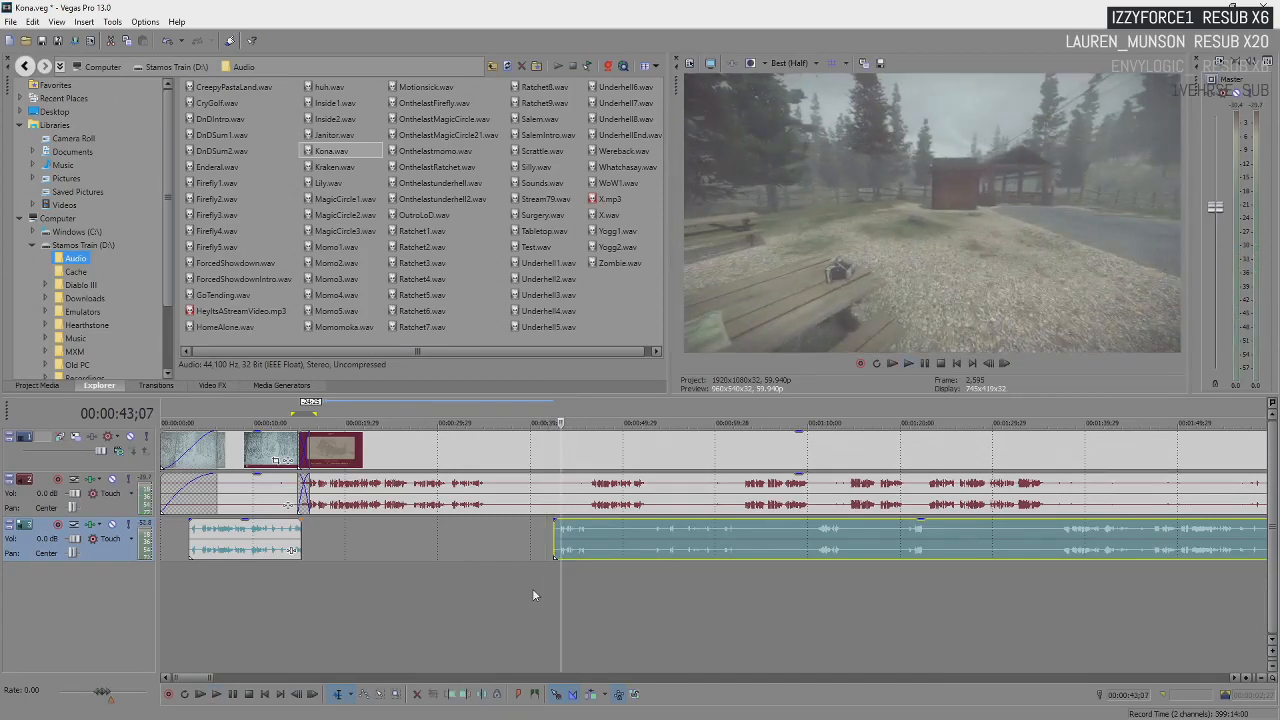
# - Review the crossfade between the title screen clip and the rest stop footage by playing across it repeatedly
pyautogui.click(301, 443)
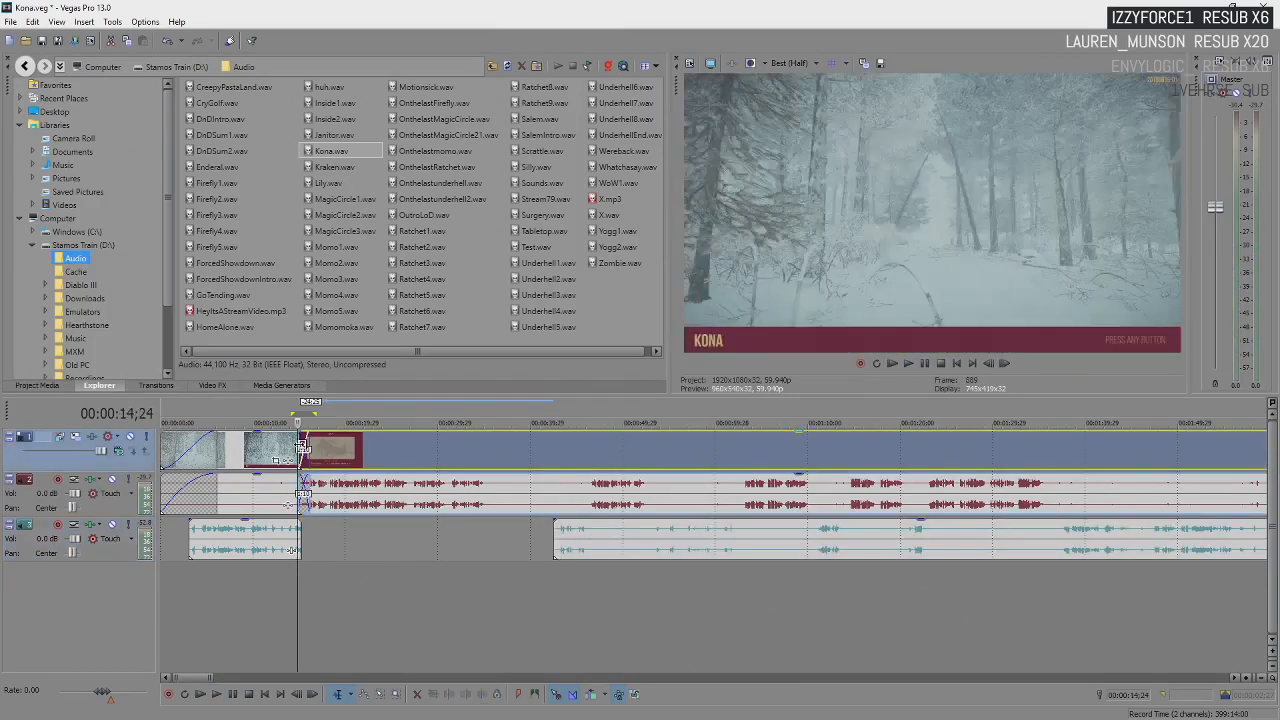
pyautogui.scroll(4, 301, 443)
pyautogui.press('BackSpace')
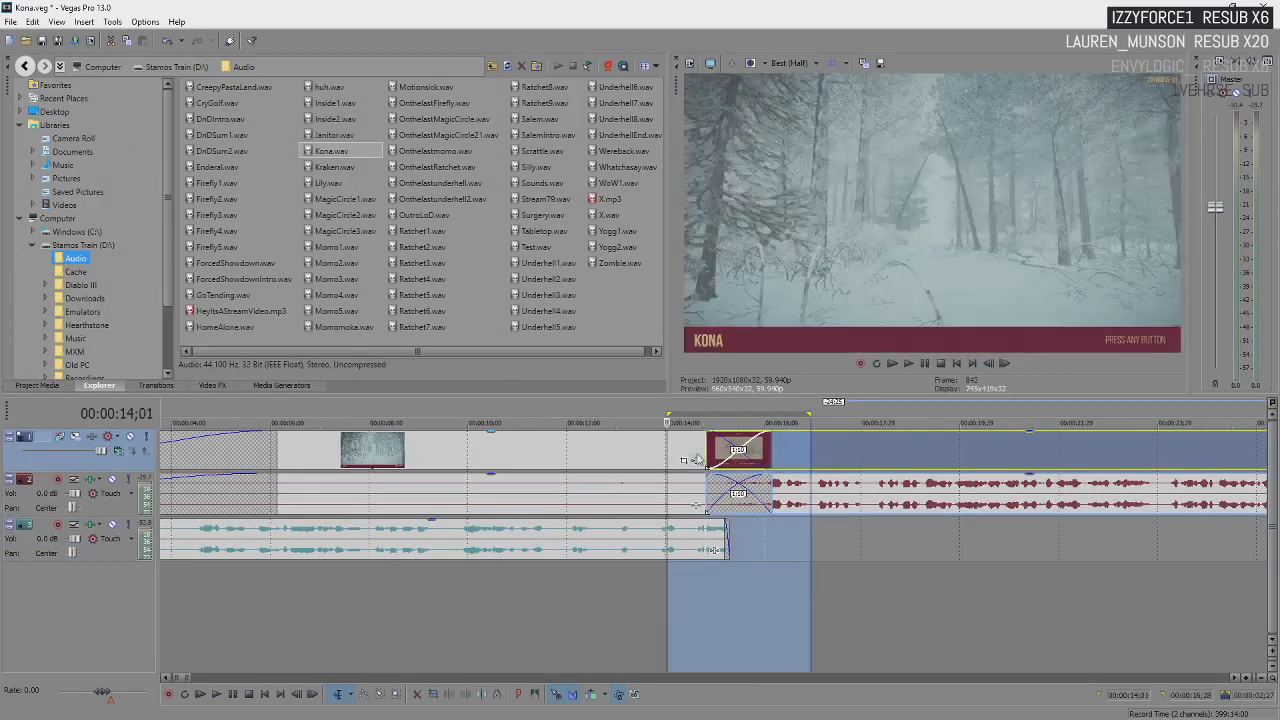
pyautogui.click(690, 446)
pyautogui.press('Return')
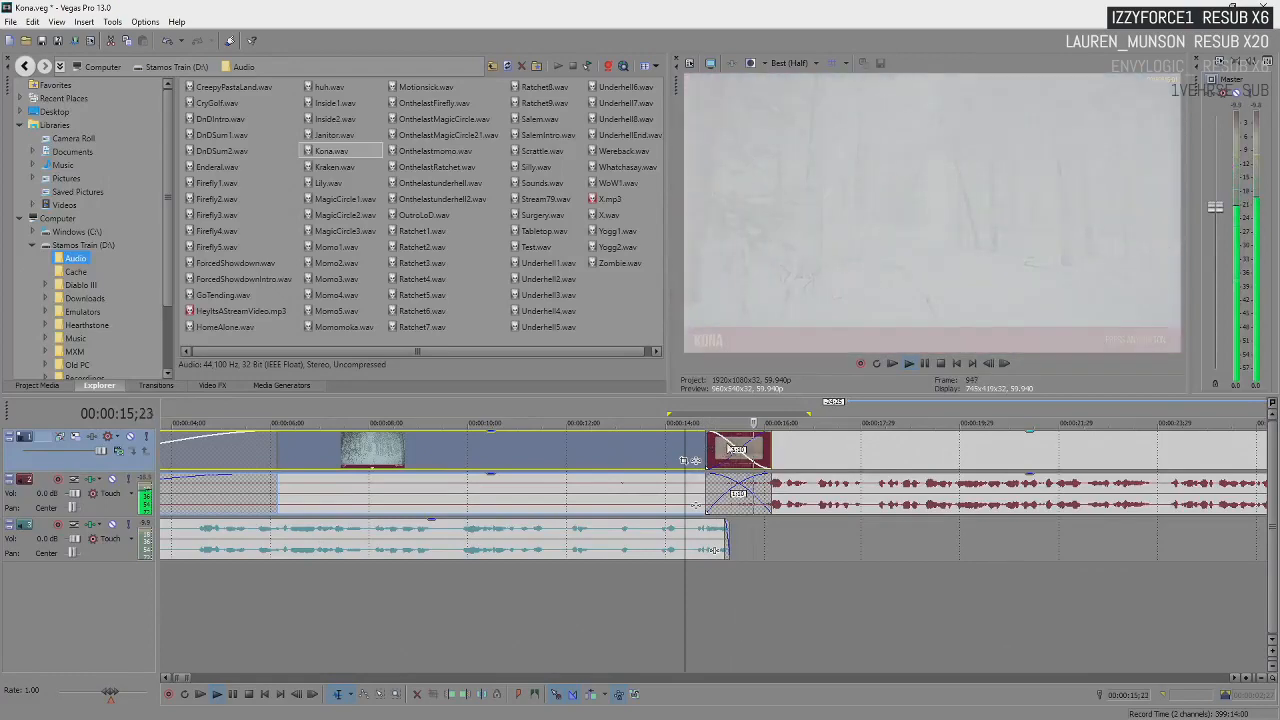
pyautogui.scroll(-5, 728, 448)
pyautogui.press('Return')
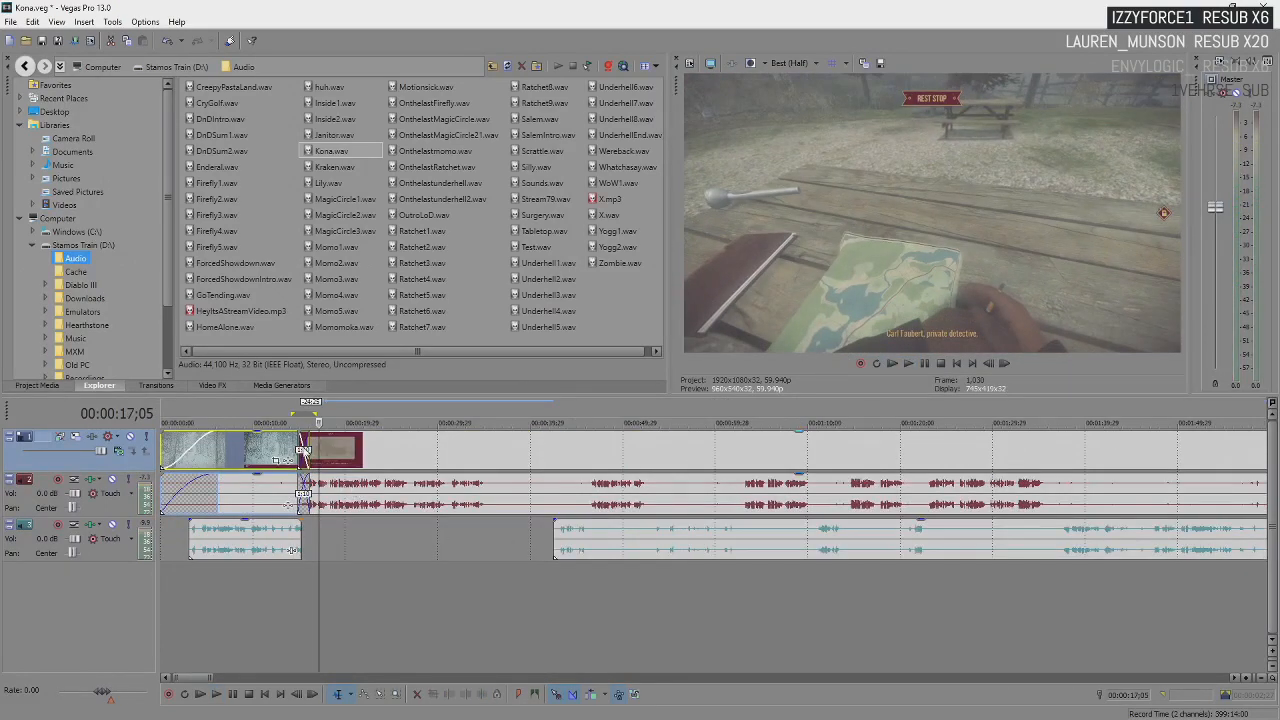
pyautogui.click(298, 442)
pyautogui.press('space')
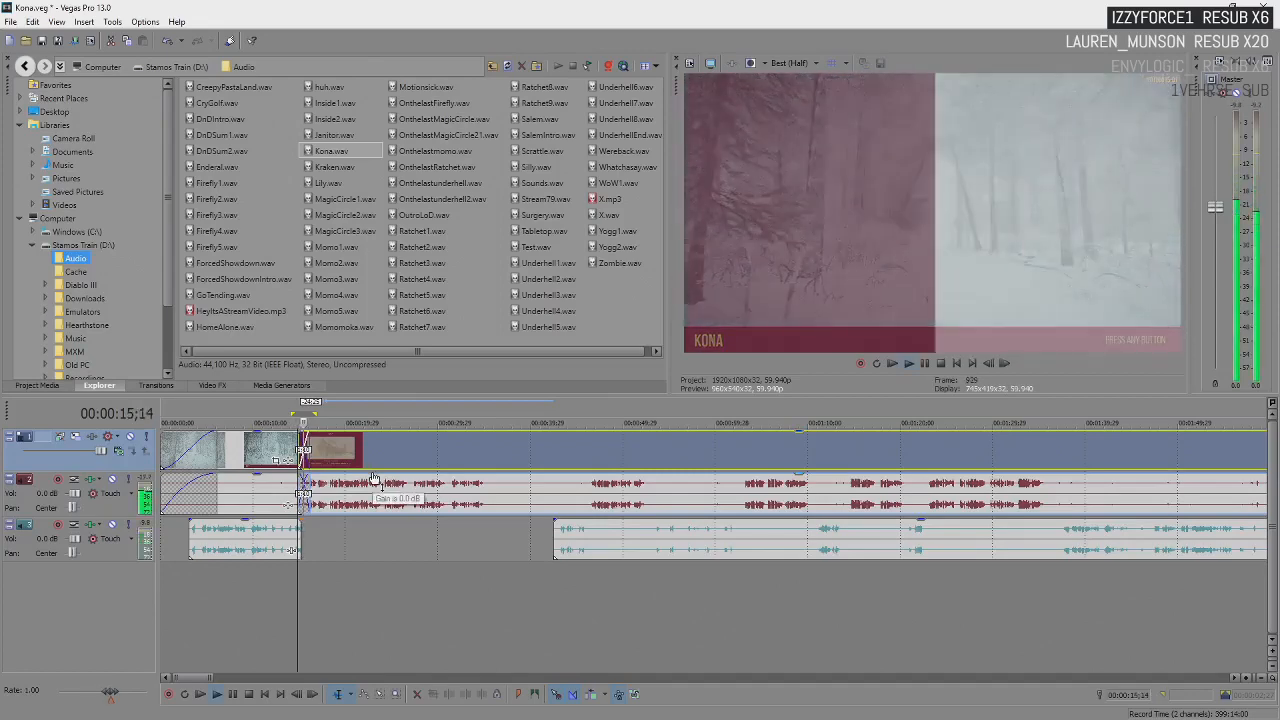
pyautogui.press('Return')
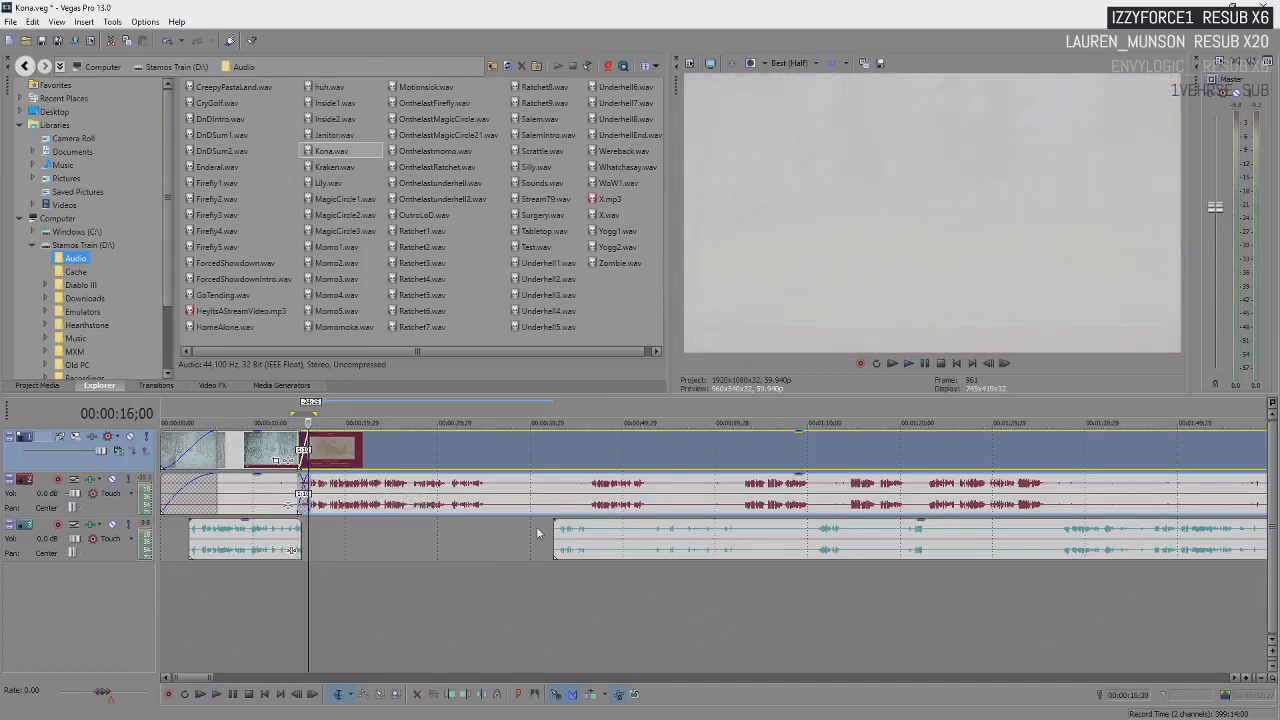
# - Play the footage around the moved commentary clip's start to check its timing against the game narration
pyautogui.click(543, 535)
pyautogui.press('space')
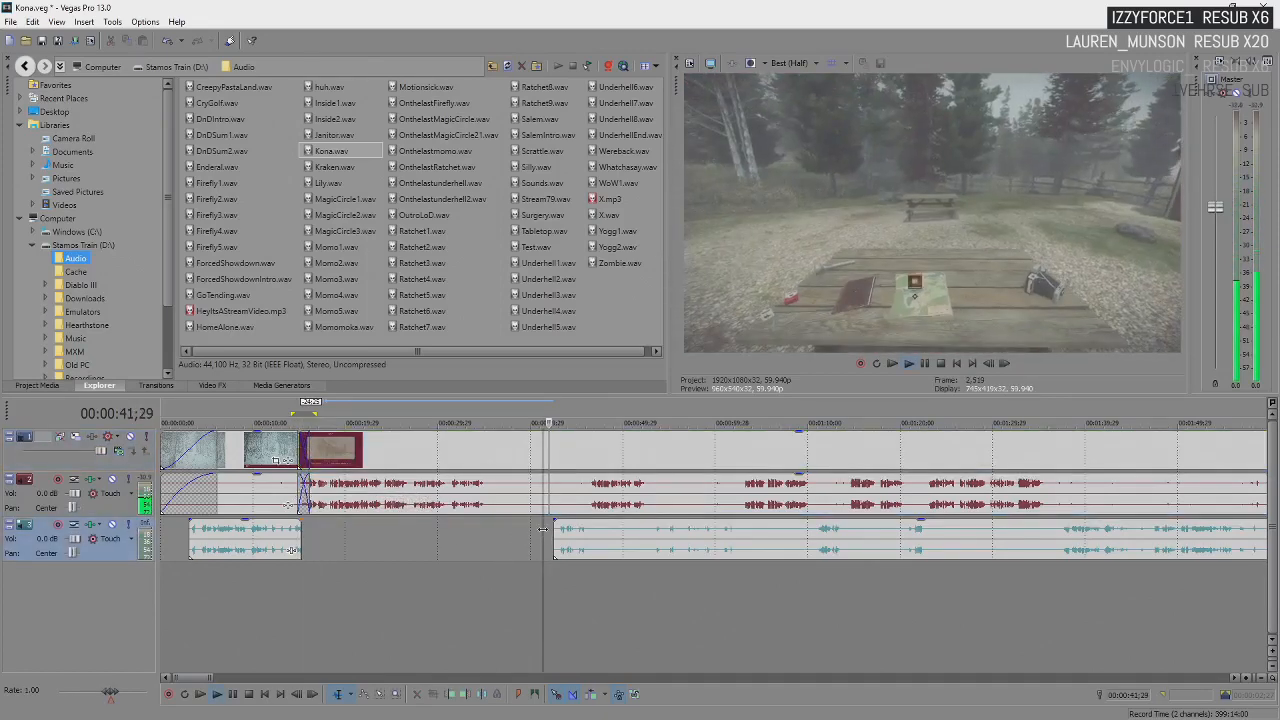
pyautogui.scroll(-1, 543, 531)
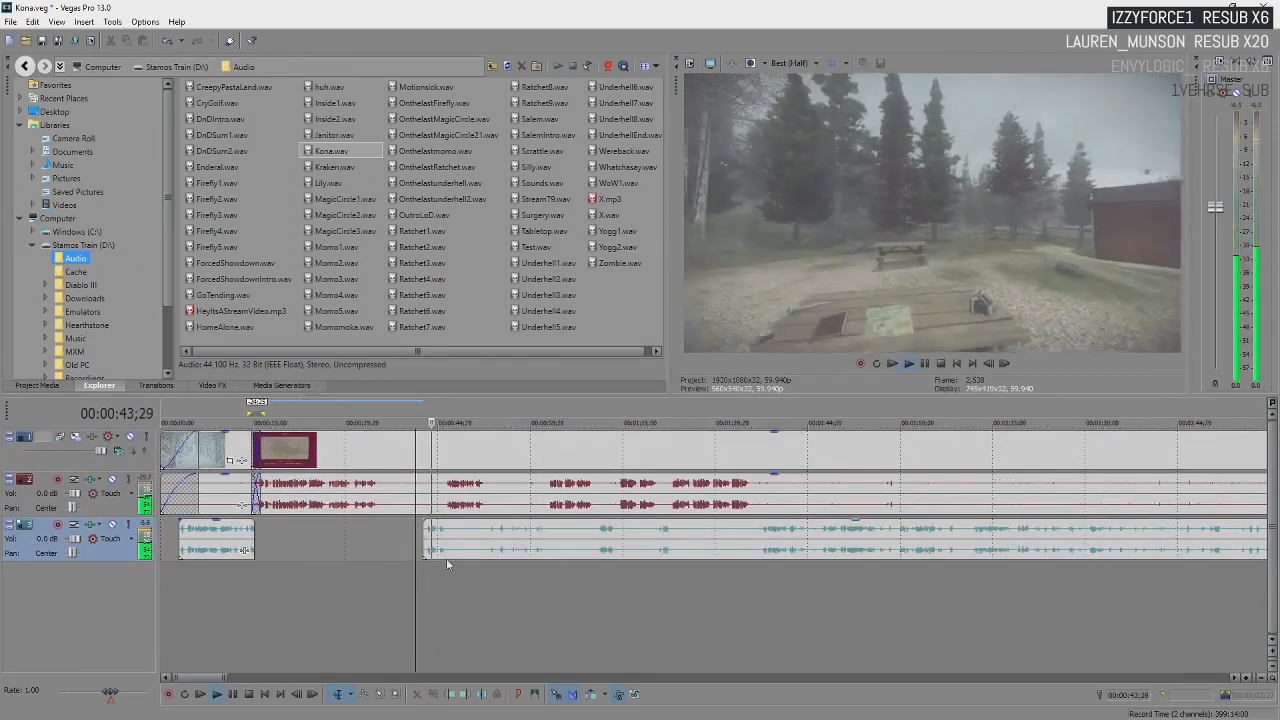
pyautogui.click(461, 556)
pyautogui.scroll(2, 463, 560)
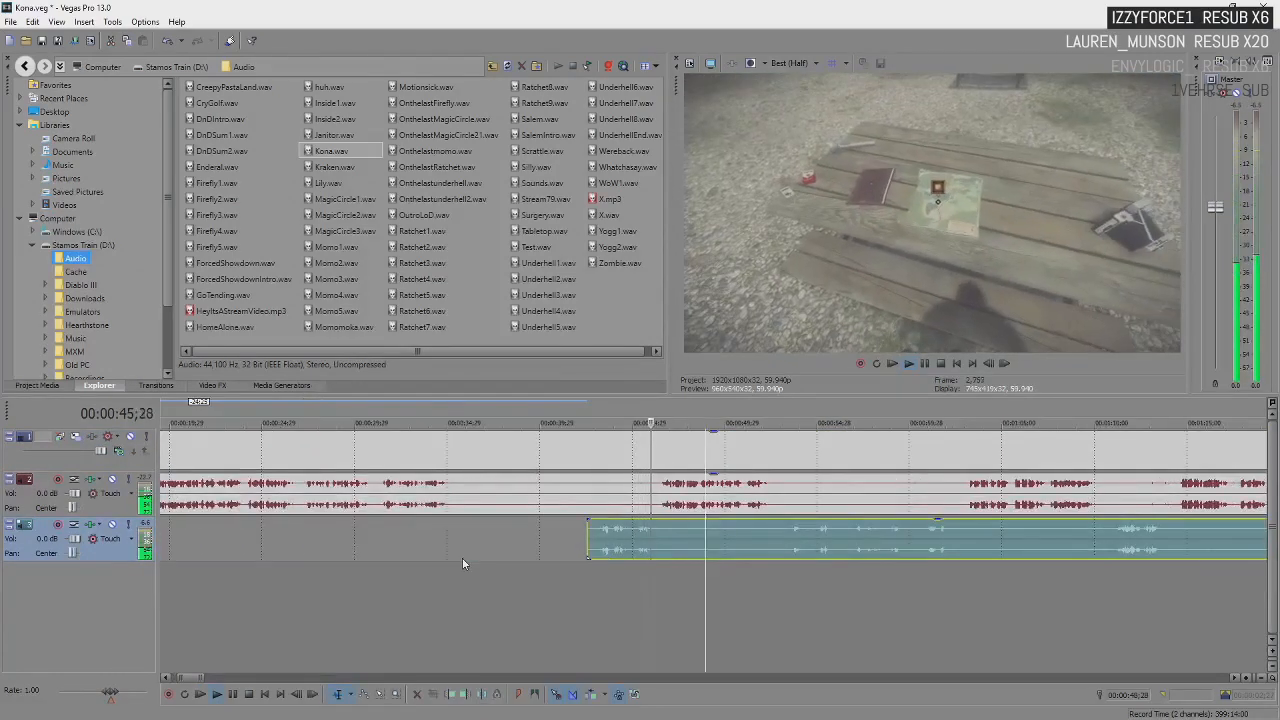
pyautogui.press('space')
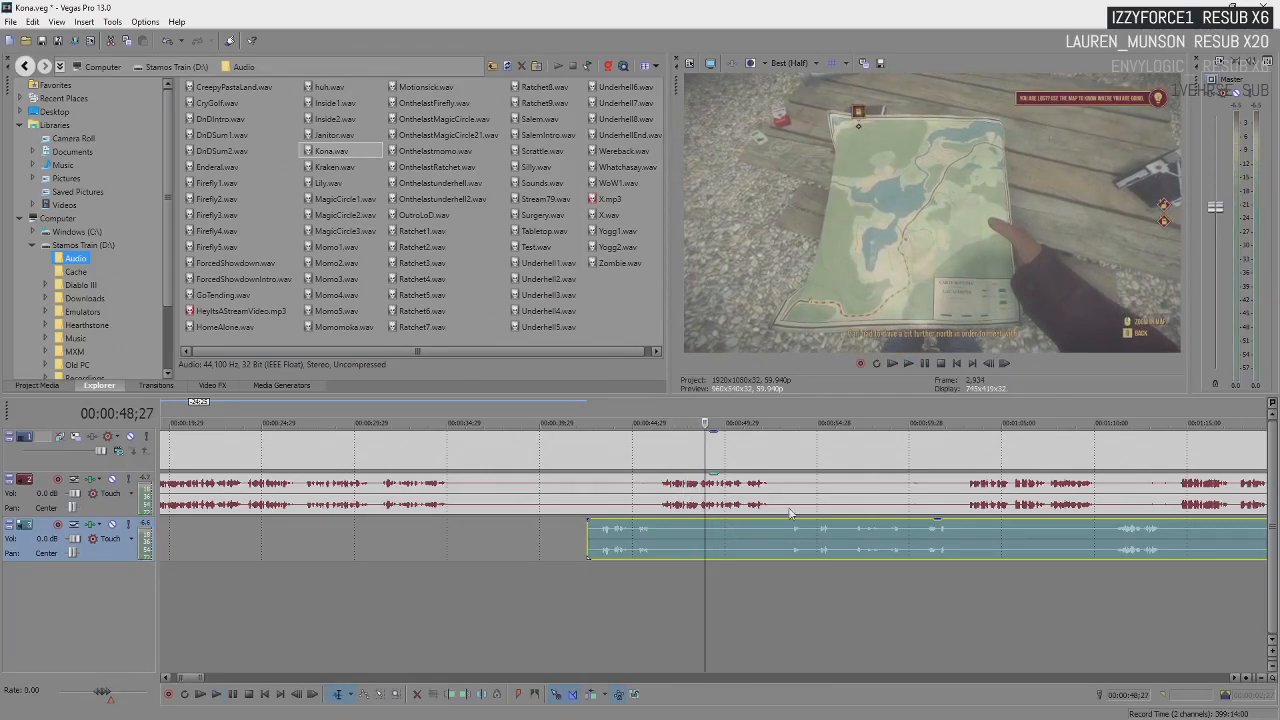
pyautogui.click(596, 538)
pyautogui.press('space')
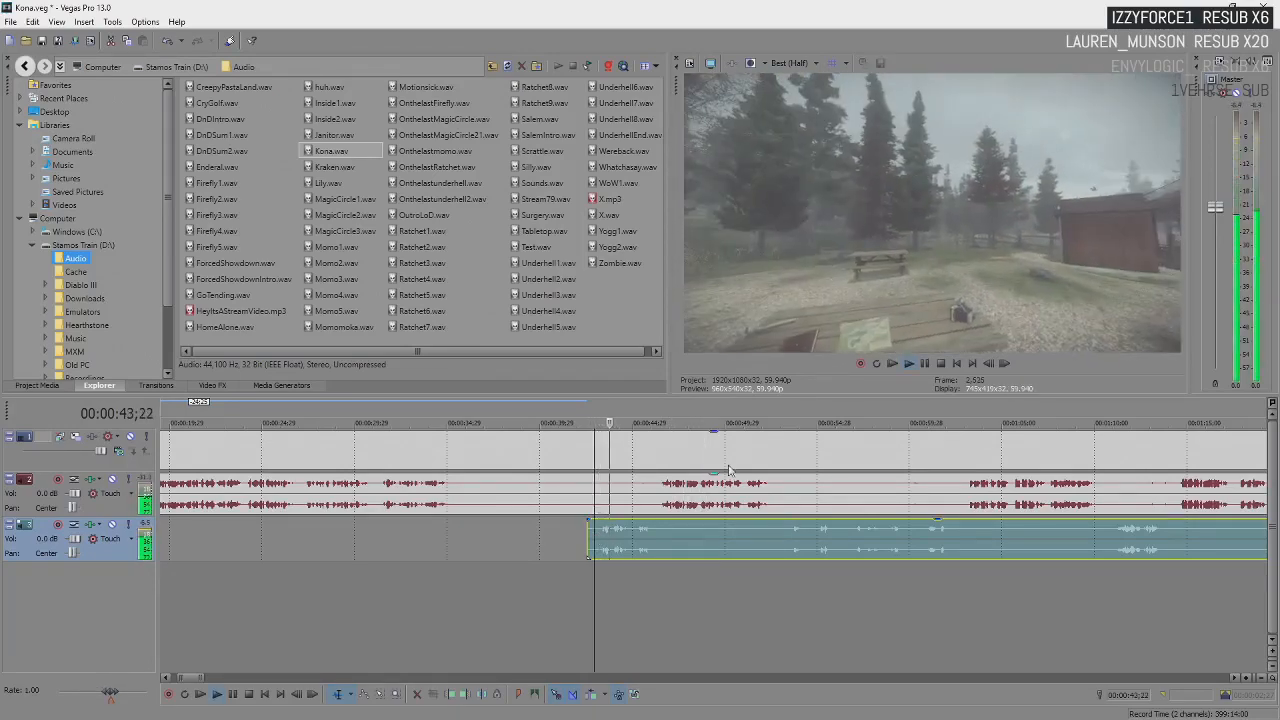
pyautogui.press('space')
pyautogui.press('space')
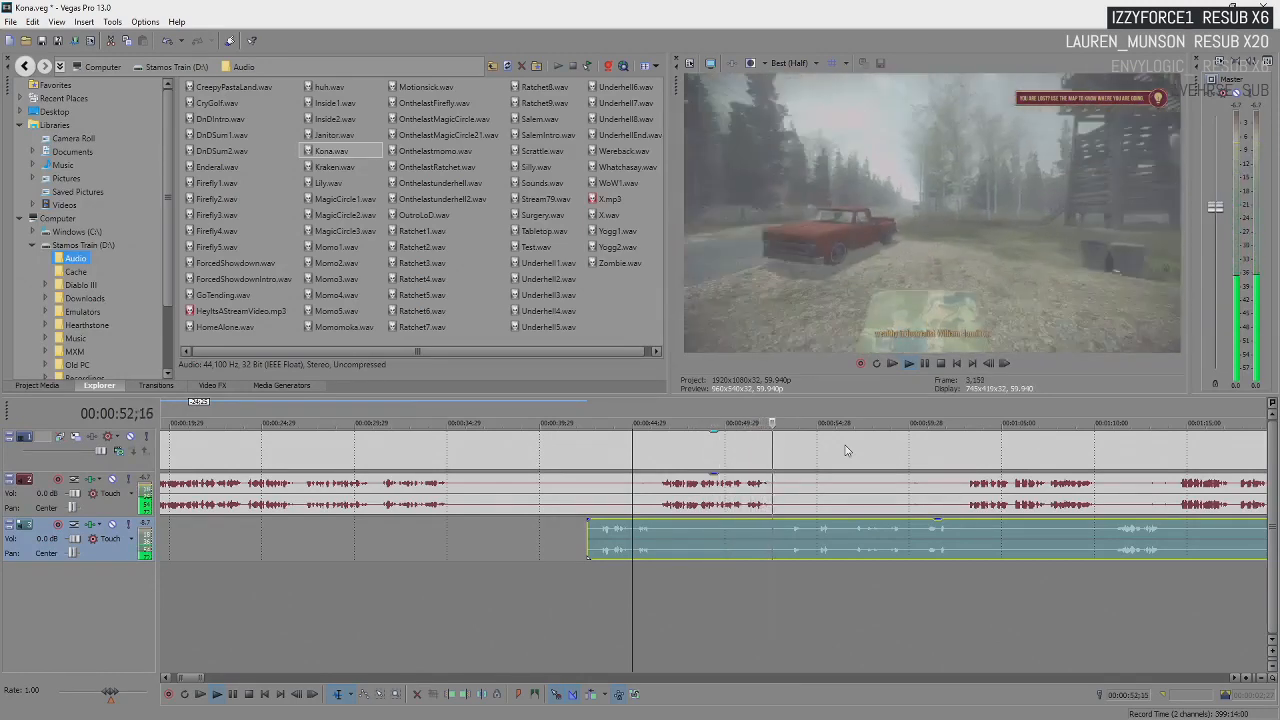
pyautogui.press('Return')
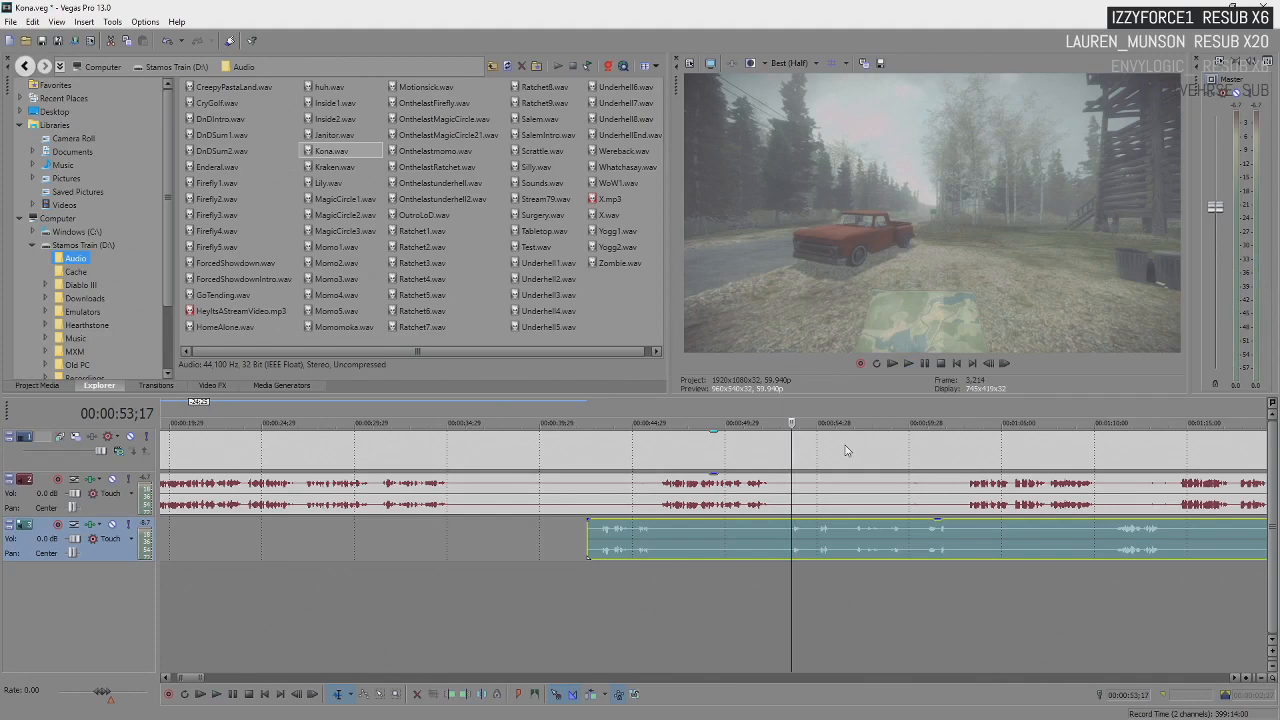
# - Play the footage from 0:53 past the one-minute mark to find where the commentary meets the game narration
pyautogui.press('space')
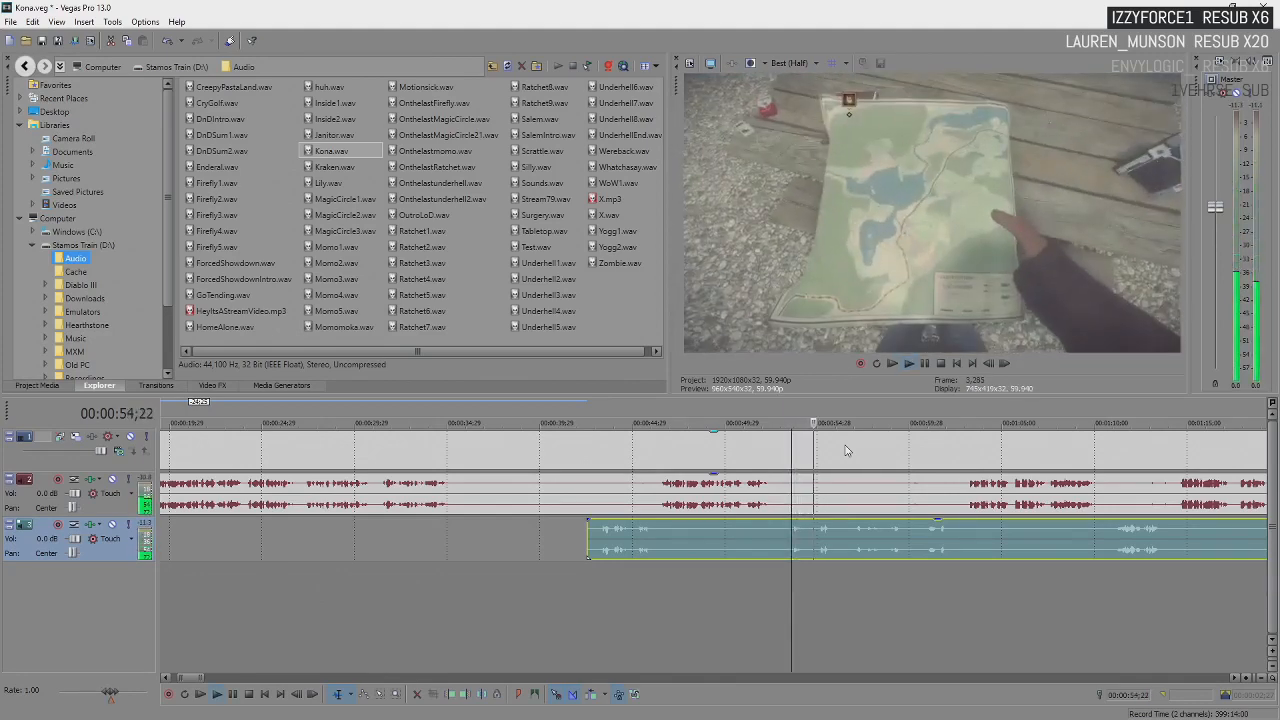
pyautogui.scroll(-5, 804, 584)
pyautogui.click(390, 535)
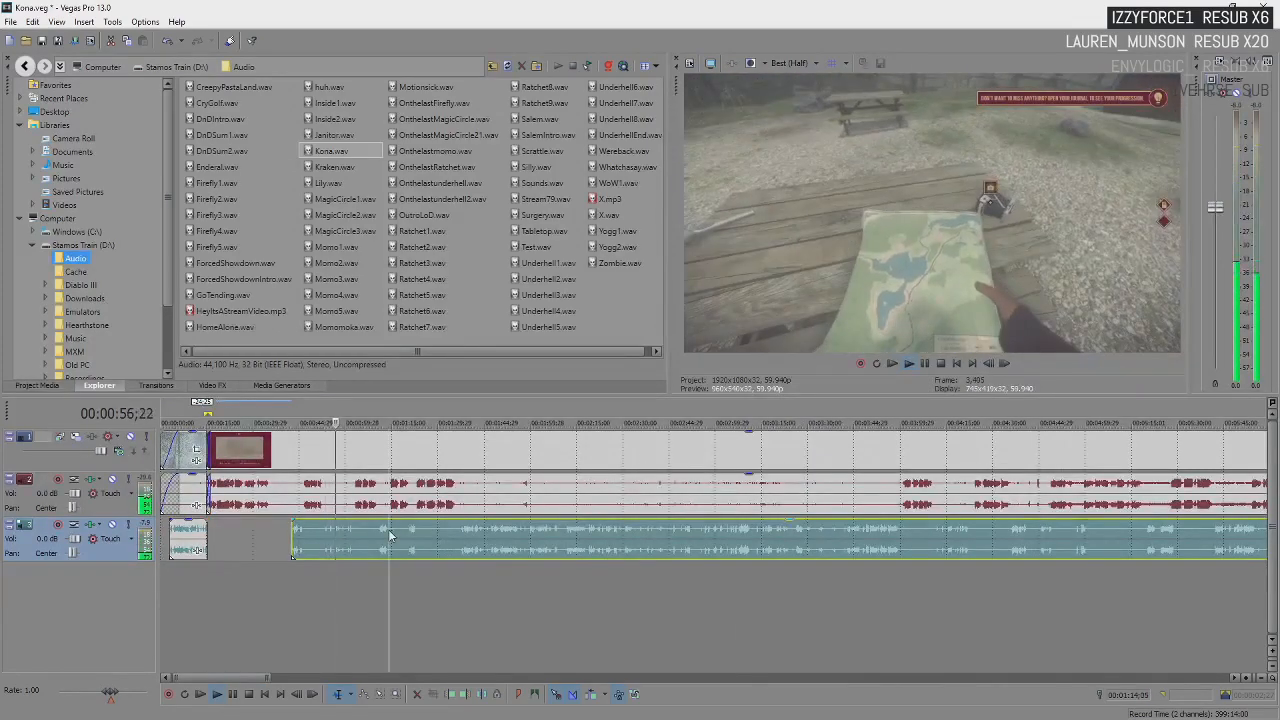
pyautogui.scroll(4, 390, 535)
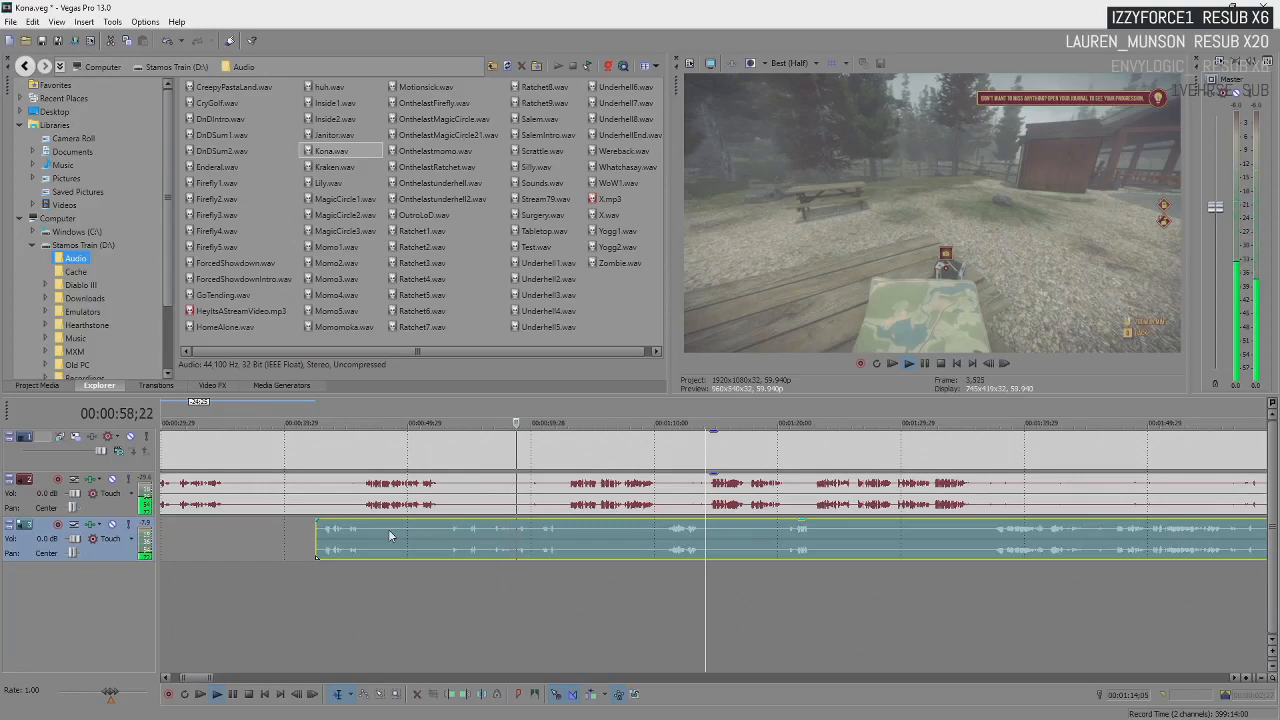
pyautogui.press('Return')
pyautogui.press('Return')
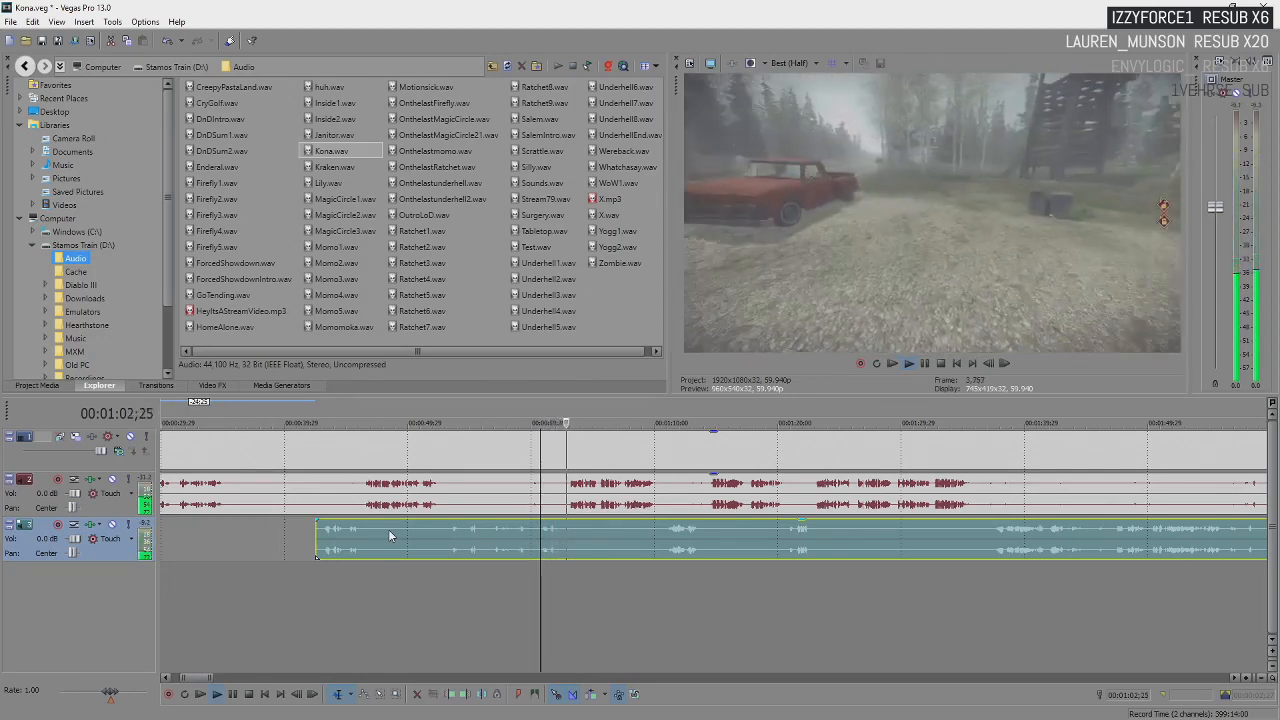
pyautogui.press('Return')
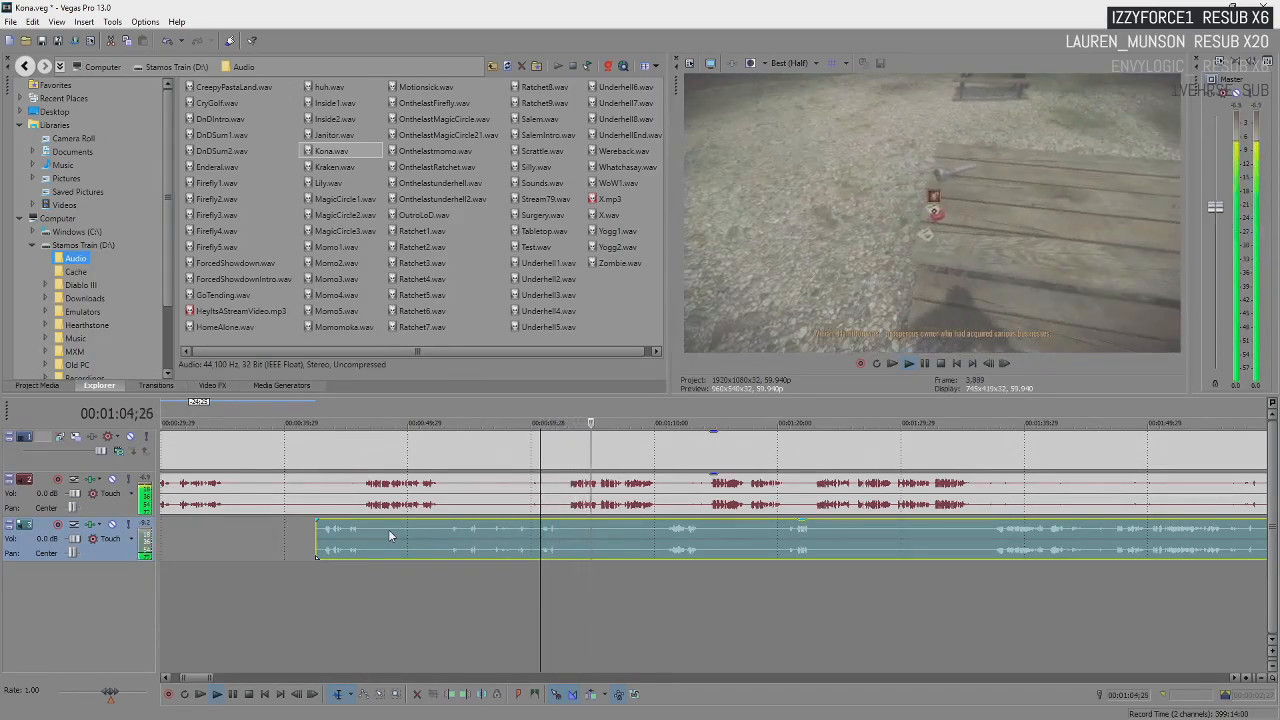
# - Split the commentary clip at about 1:02;25 and move the remaining part about 7.5 seconds later on its track
pyautogui.click(565, 539)
pyautogui.press('s')
pyautogui.moveTo(567, 535); pyautogui.dragTo(652, 537)
# - Split the moved commentary at 1:14;06, after its first spoken passage, and shift the remainder about 6 seconds later
pyautogui.click(704, 542)
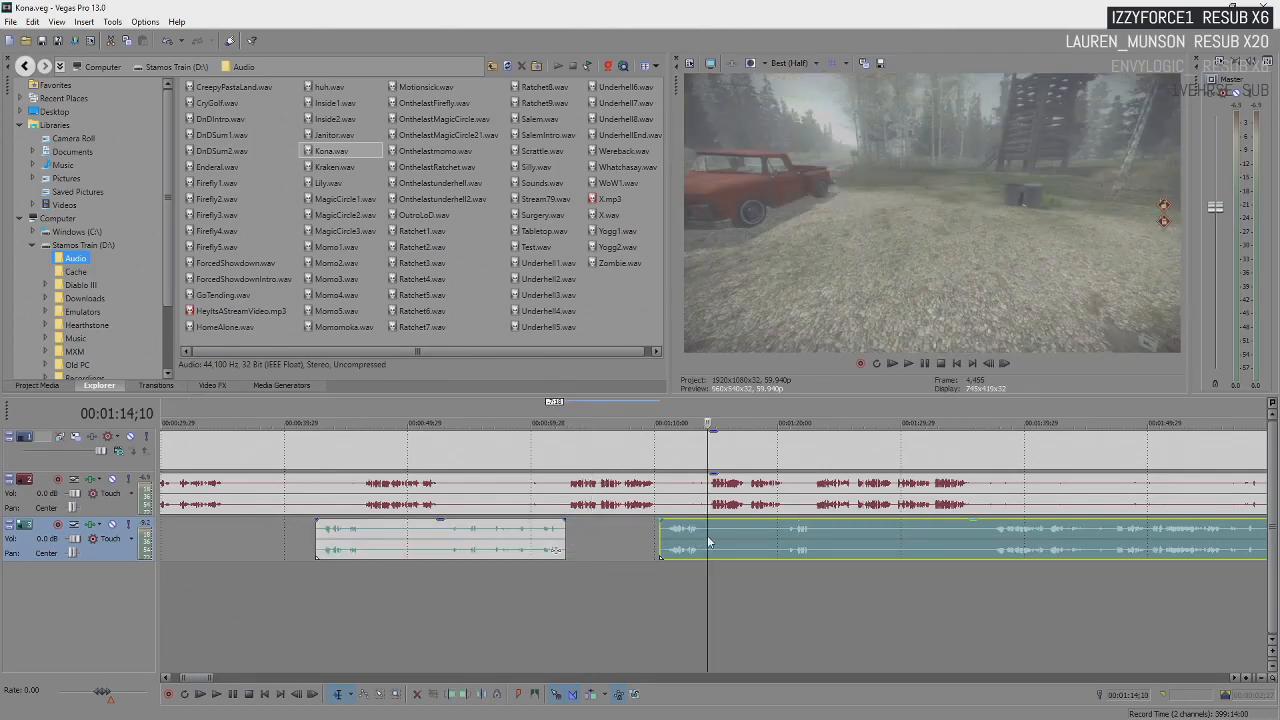
pyautogui.scroll(4, 703, 544)
pyautogui.scroll(-3, 703, 544)
pyautogui.press('s')
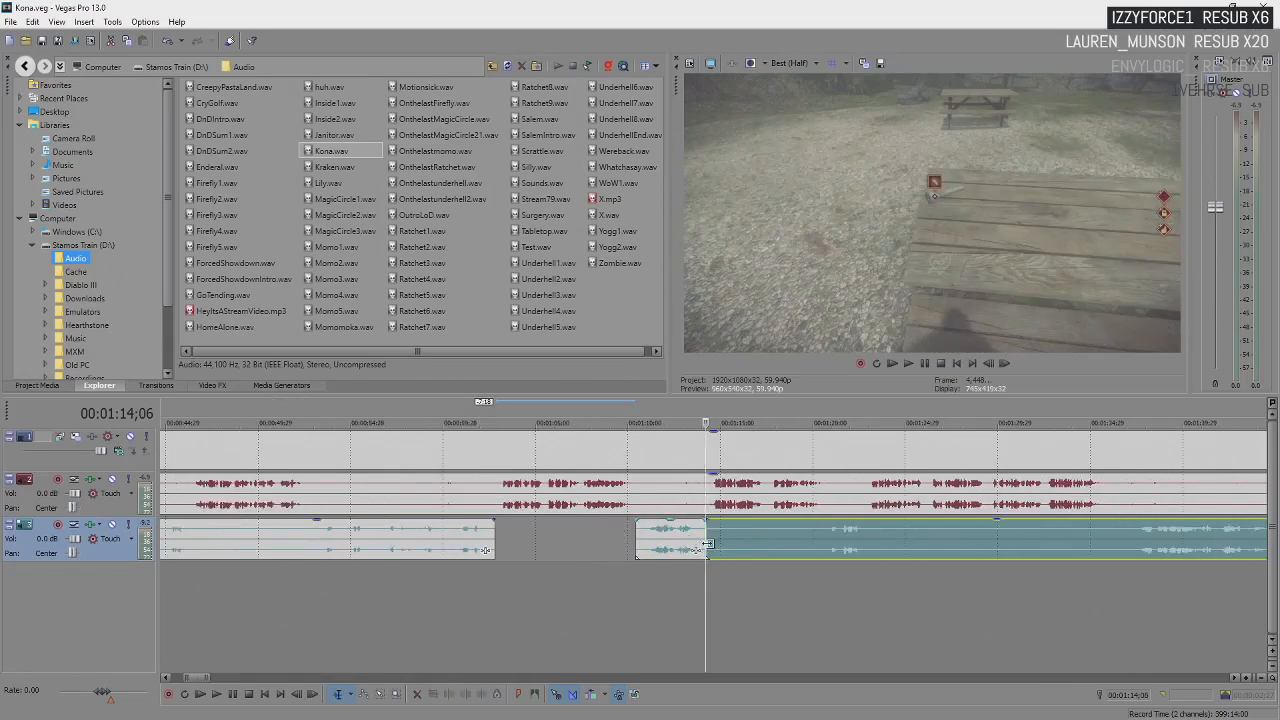
pyautogui.moveTo(713, 545); pyautogui.dragTo(758, 549)
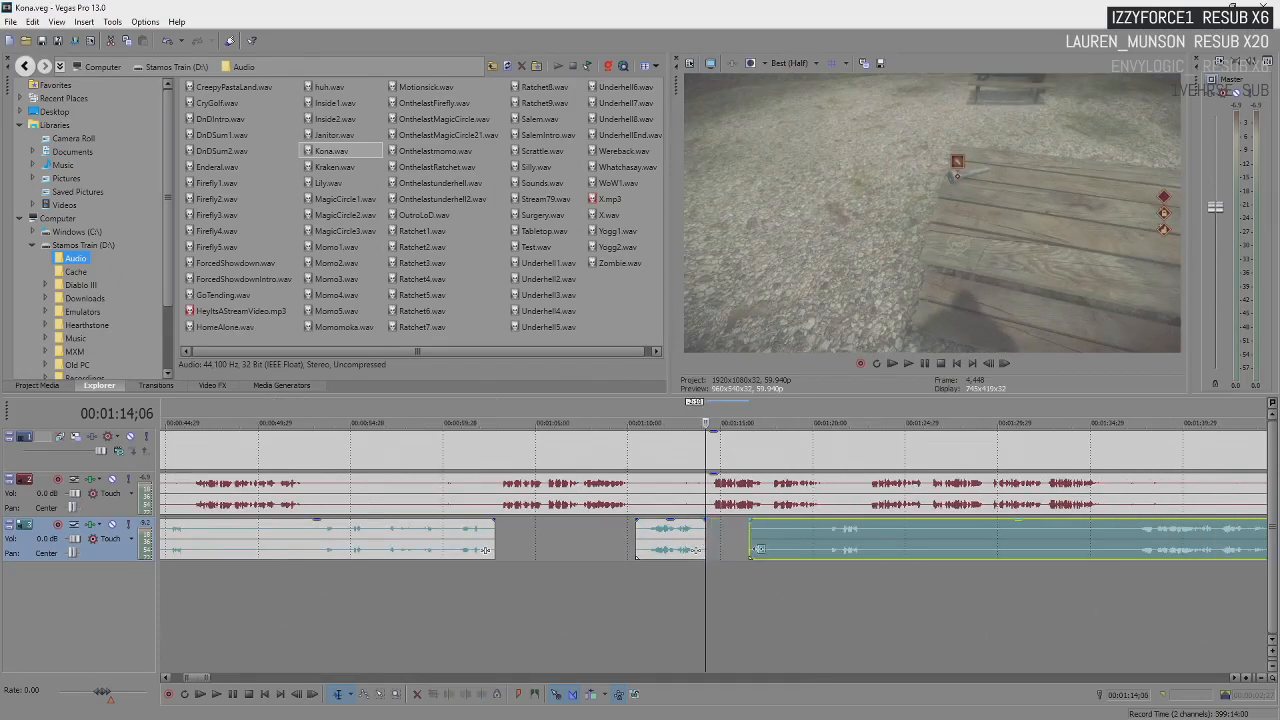
# - Split the remaining commentary at 1:23;07 and move the long last part about 13 seconds later, past the game narration
pyautogui.click(823, 540)
pyautogui.scroll(-3, 823, 540)
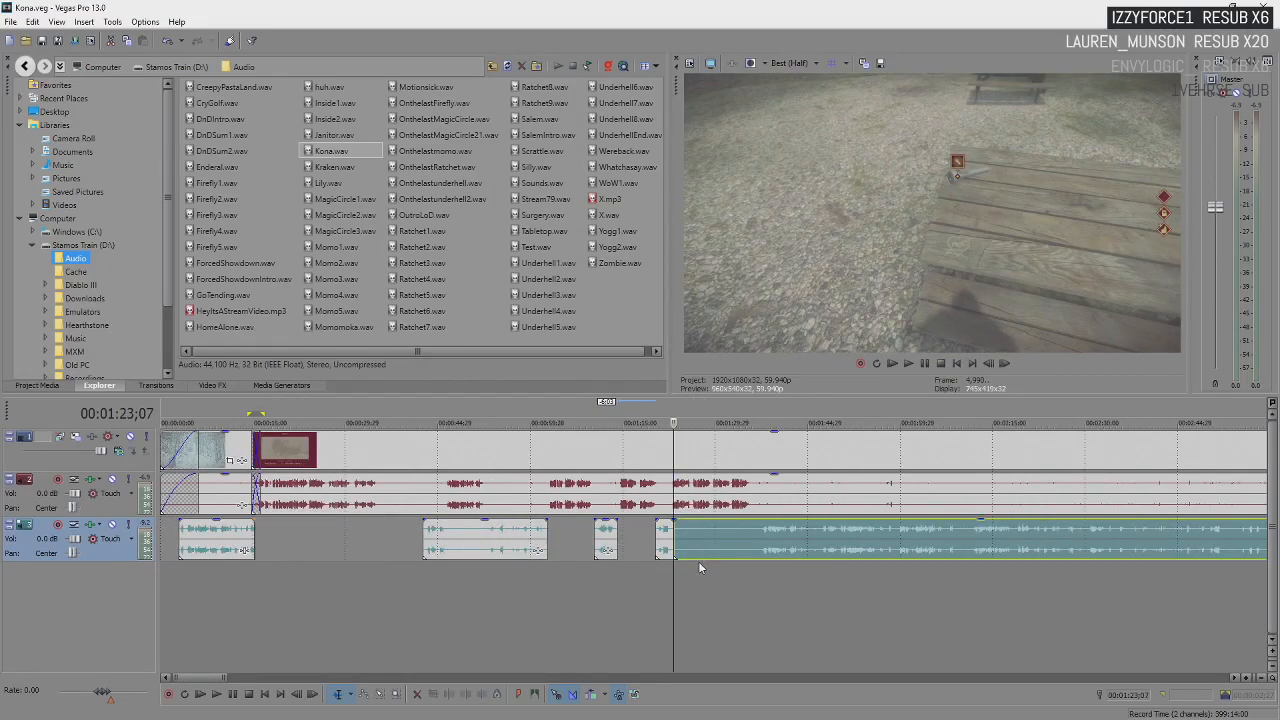
pyautogui.moveTo(675, 541); pyautogui.dragTo(737, 543)
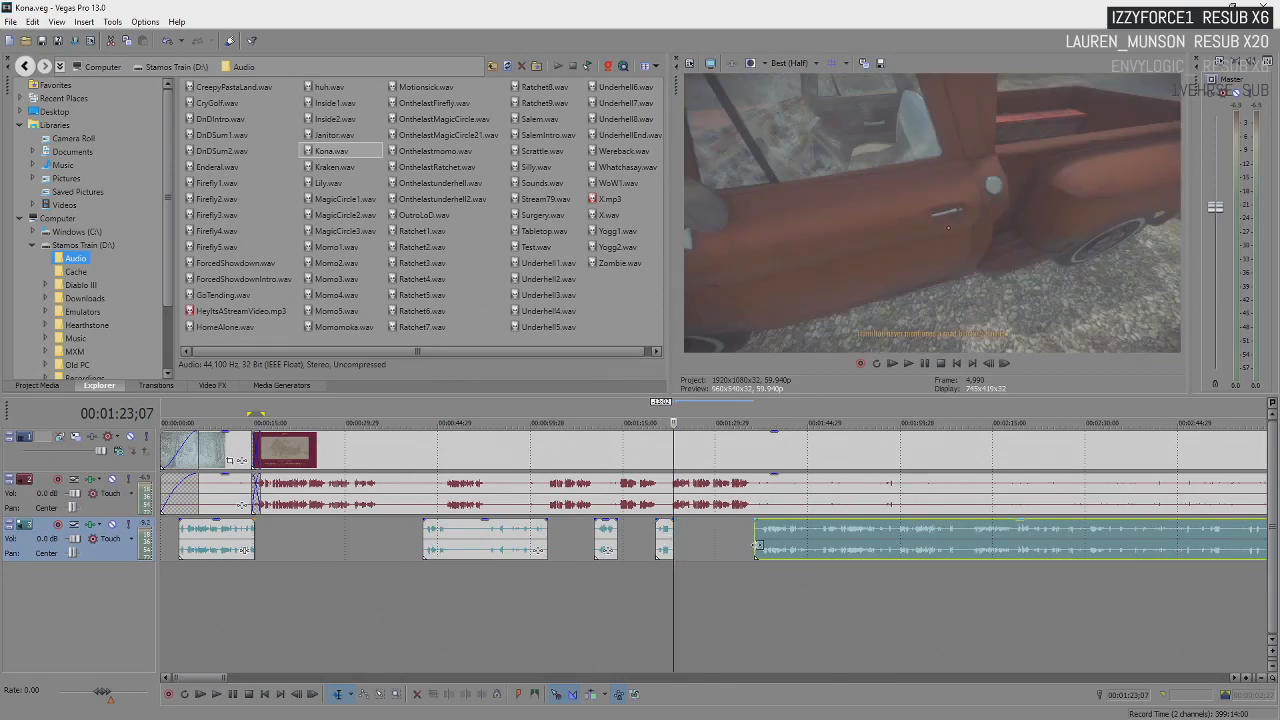
# - Play from 1:05;12 across the first short commentary piece to check its timing against the game narration
pyautogui.click(563, 524)
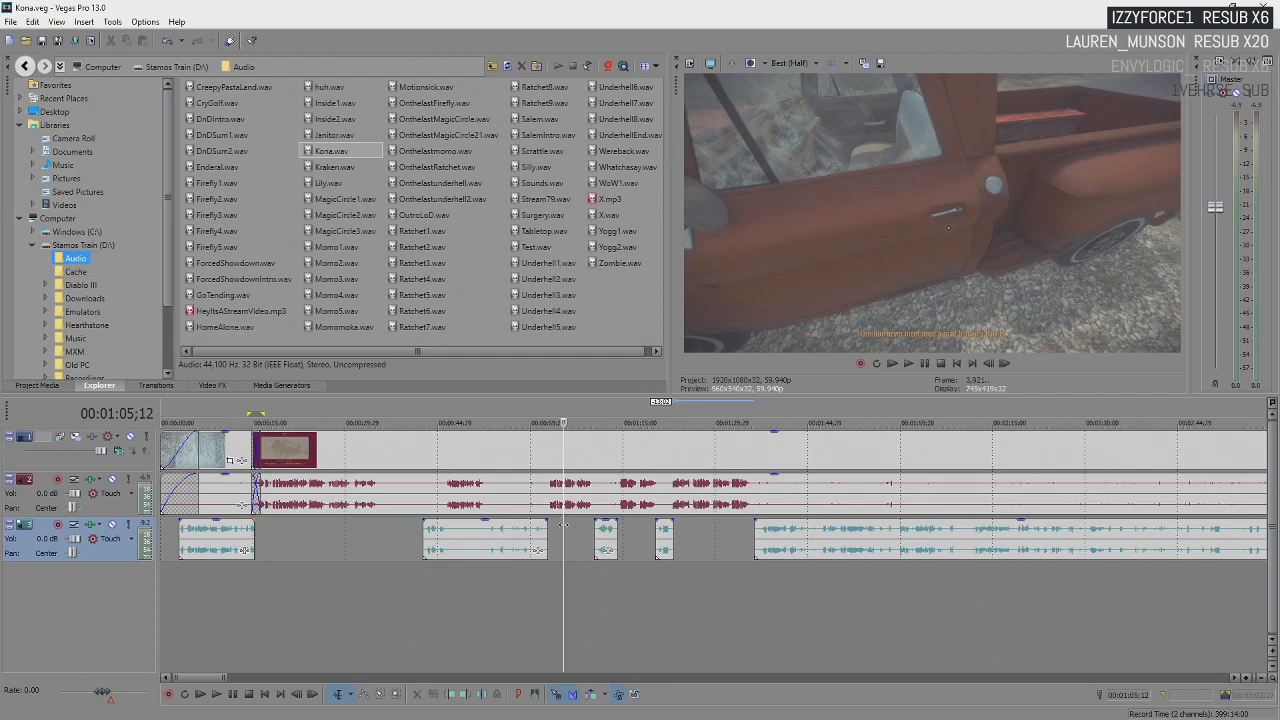
pyautogui.scroll(2, 563, 524)
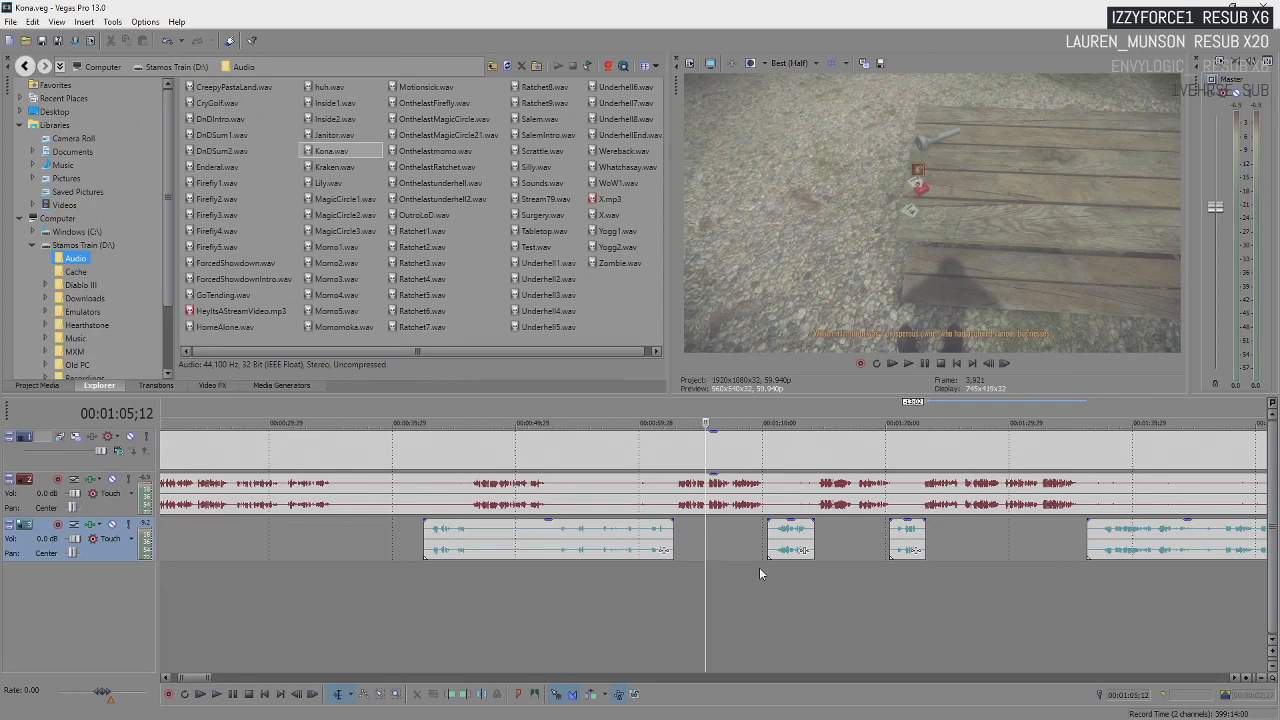
pyautogui.press('space')
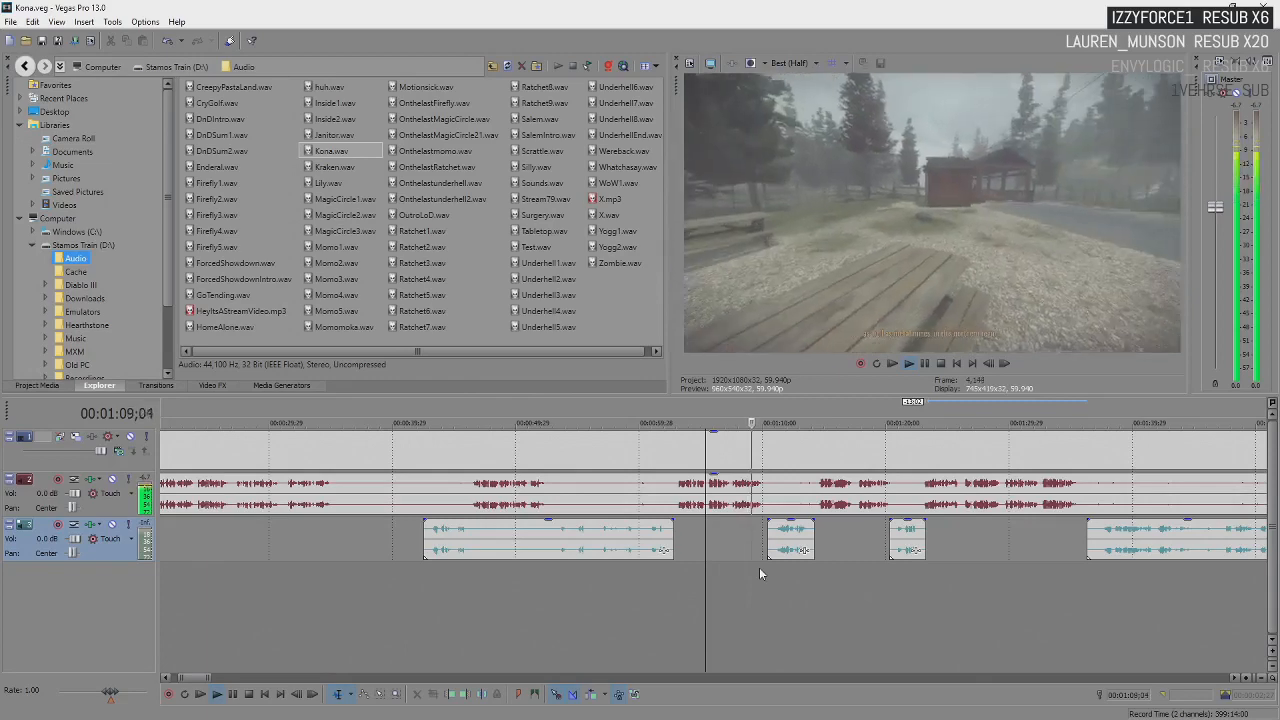
pyautogui.press('space')
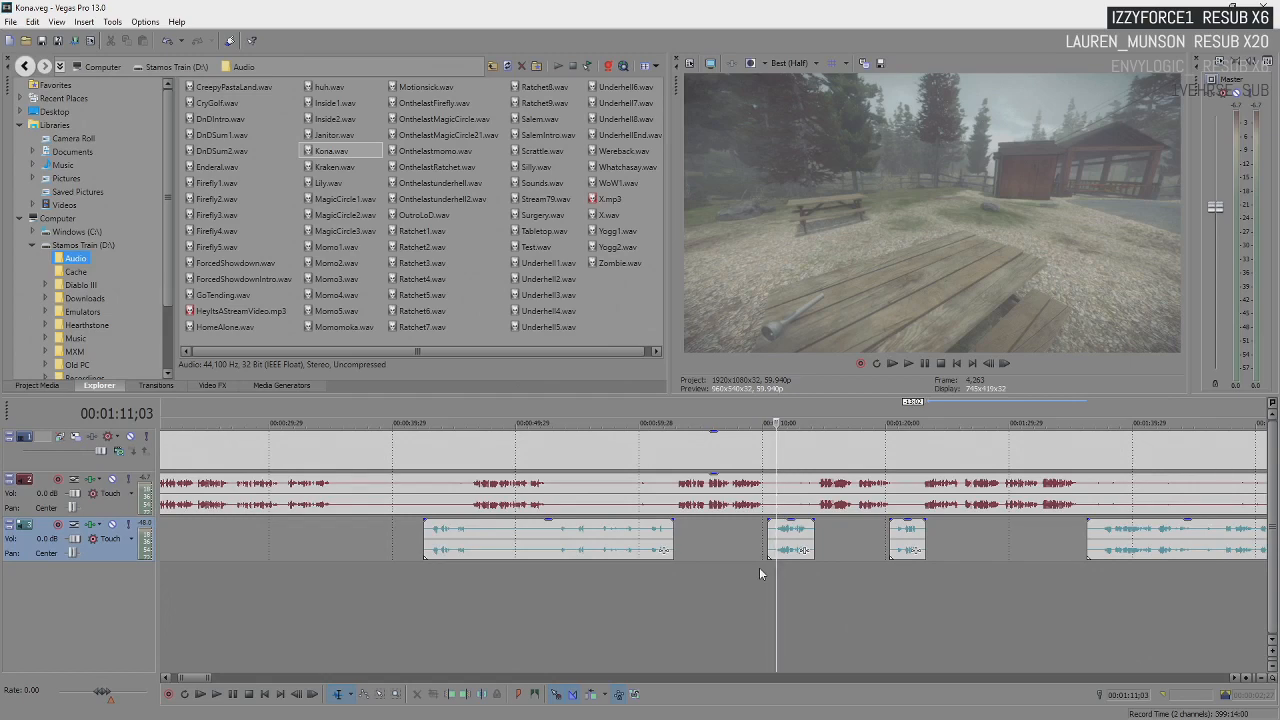
pyautogui.press('space')
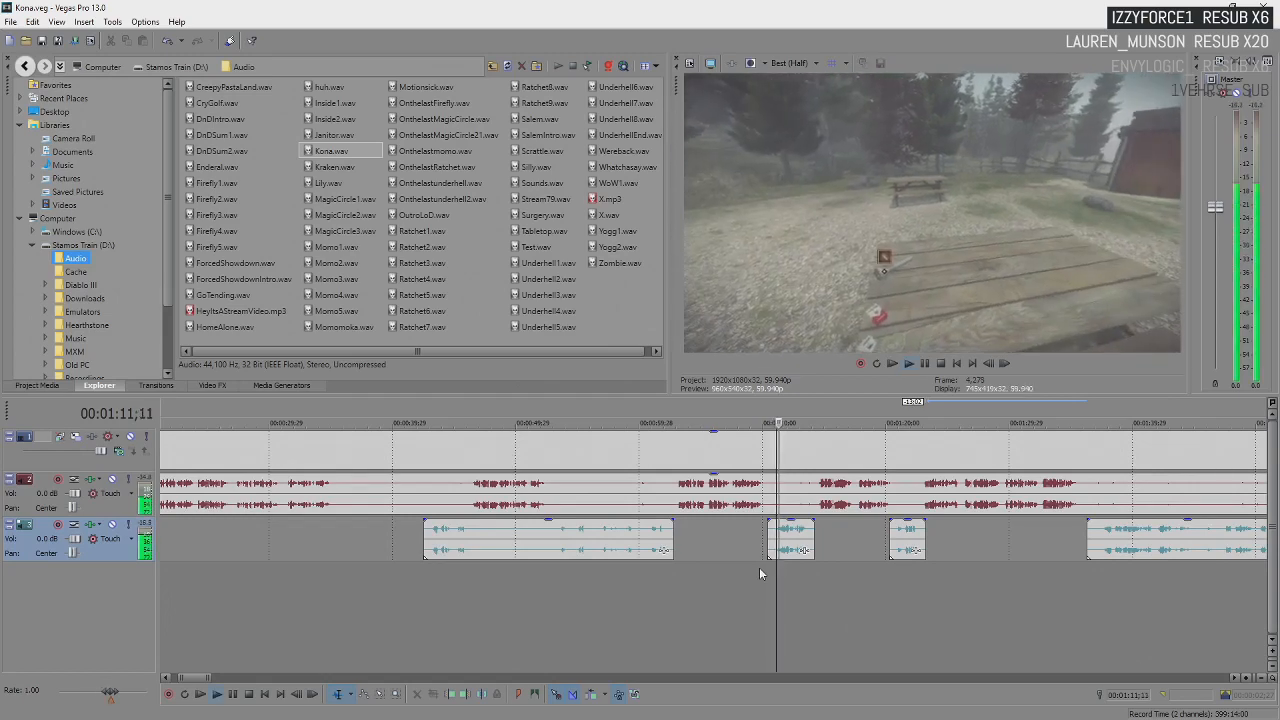
pyautogui.scroll(-4, 759, 567)
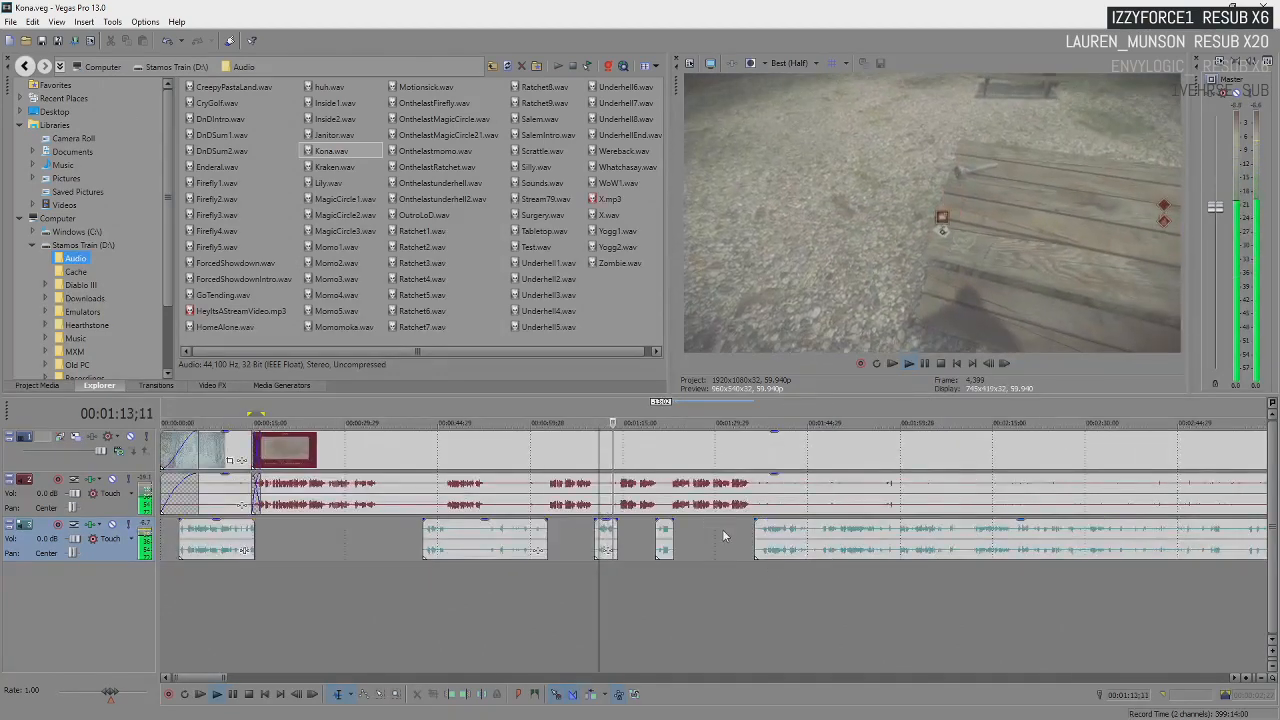
pyautogui.scroll(5, 724, 536)
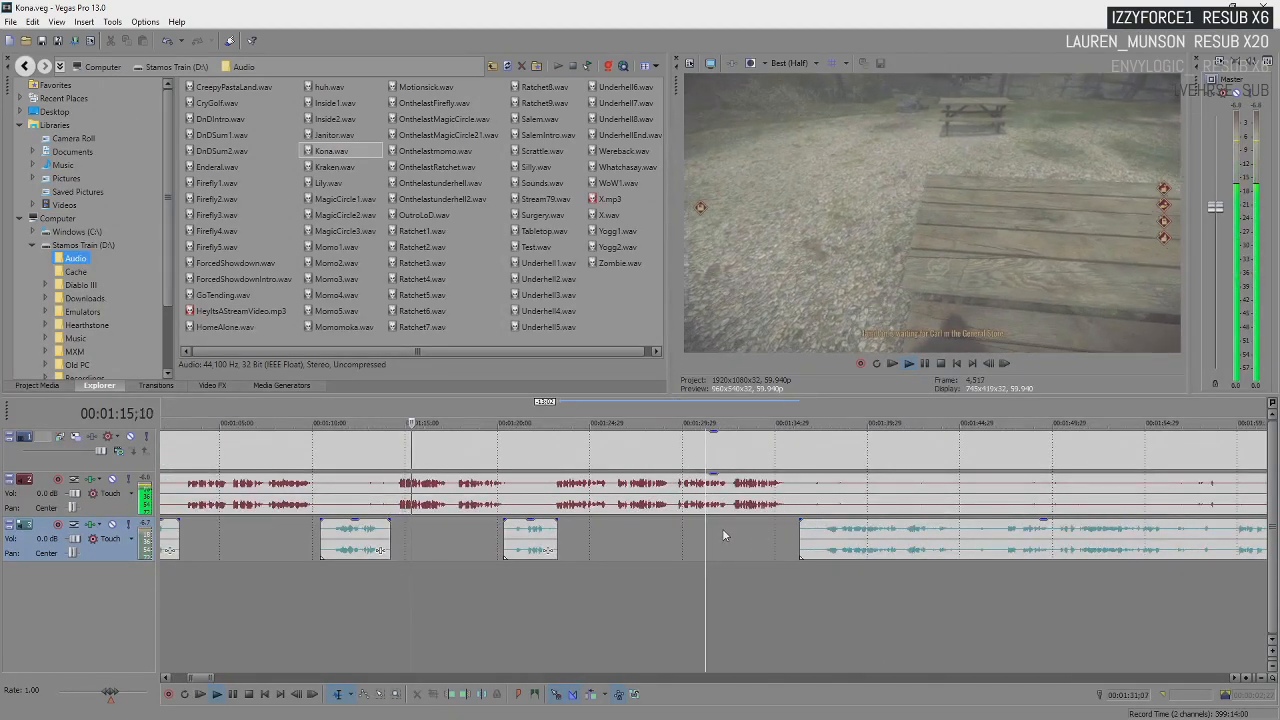
pyautogui.press('space')
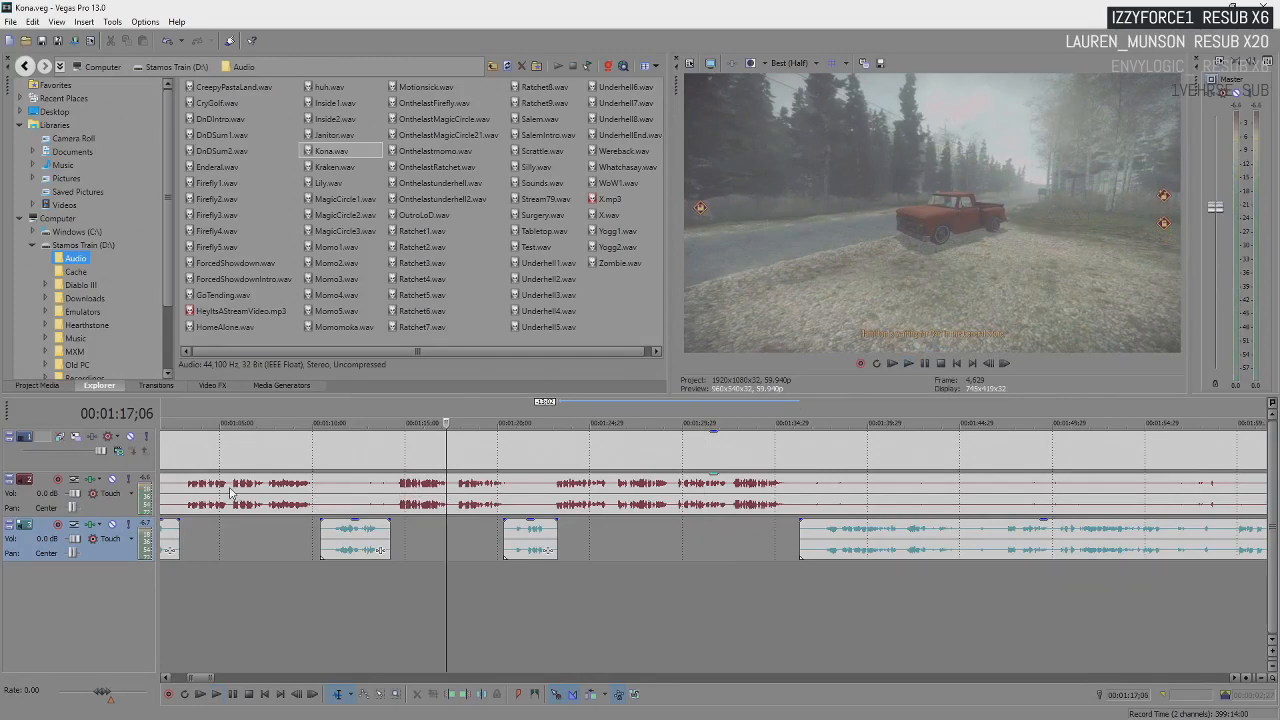
# - Replay the game narration from about 1:03 and check the gaps around the first short commentary piece up to 1:19;20
pyautogui.click(184, 488)
pyautogui.press('space')
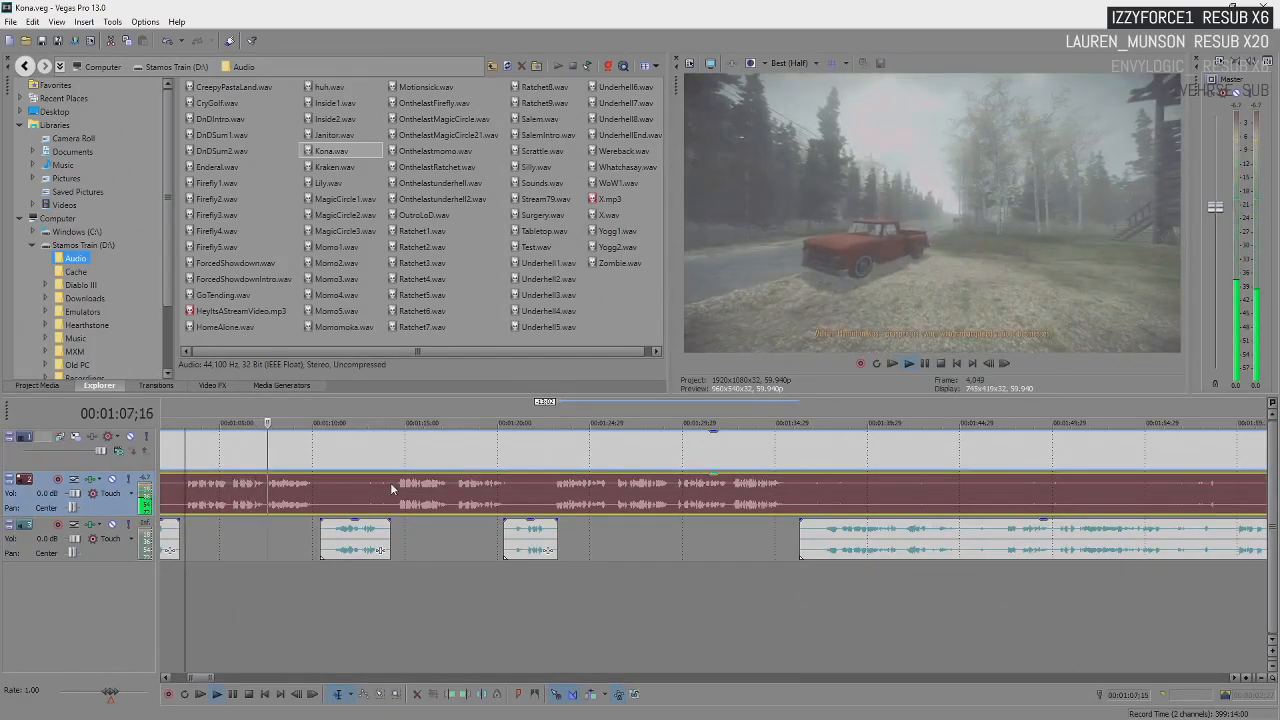
pyautogui.click(390, 482)
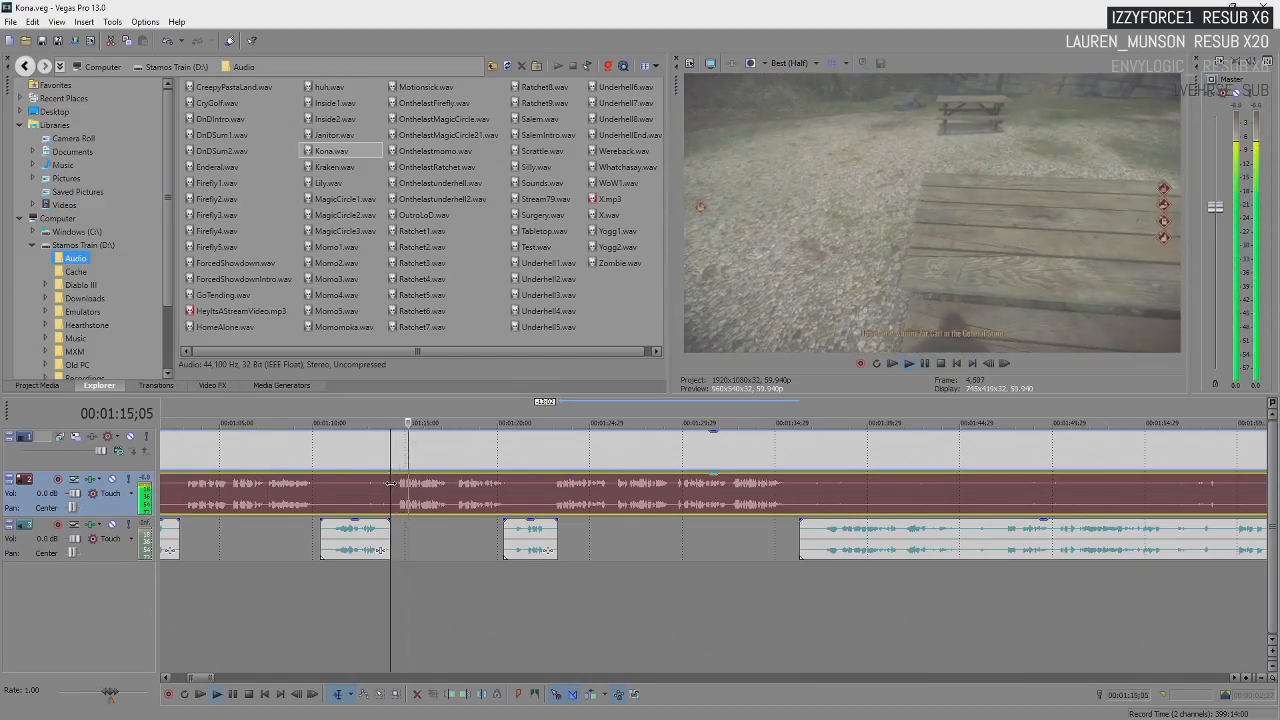
pyautogui.press('Return')
pyautogui.press('Return')
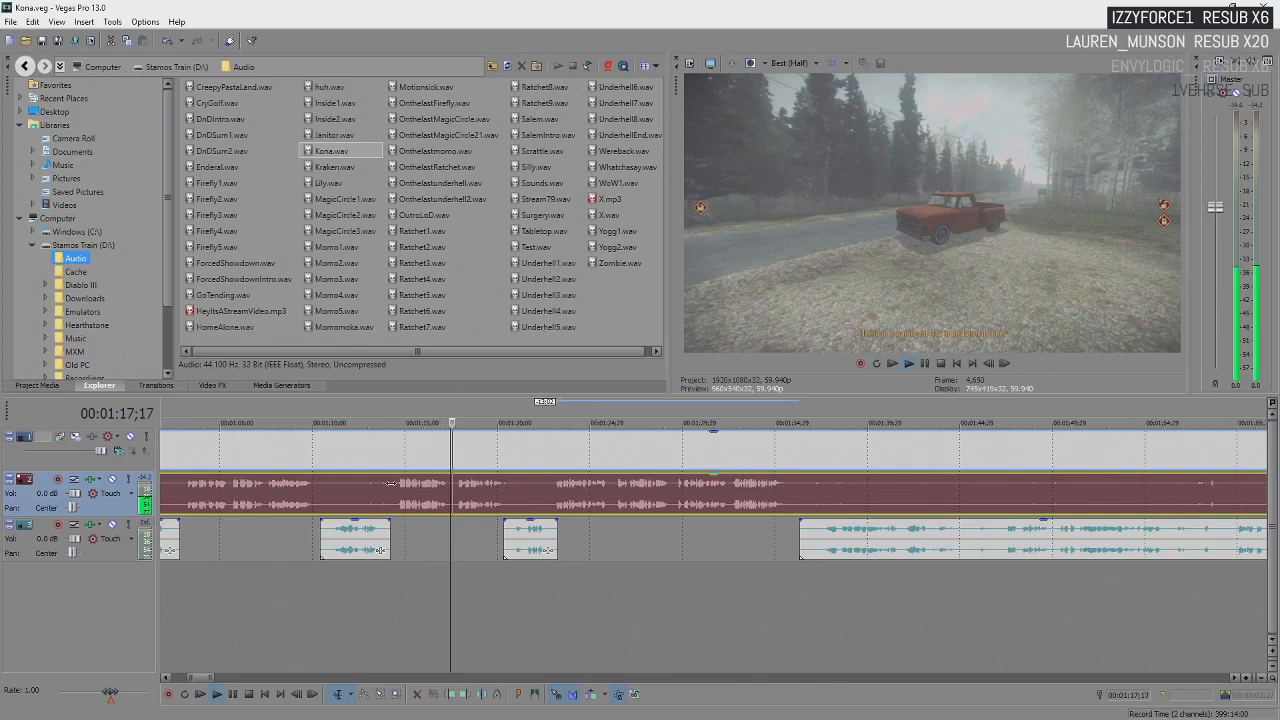
pyautogui.press('Return')
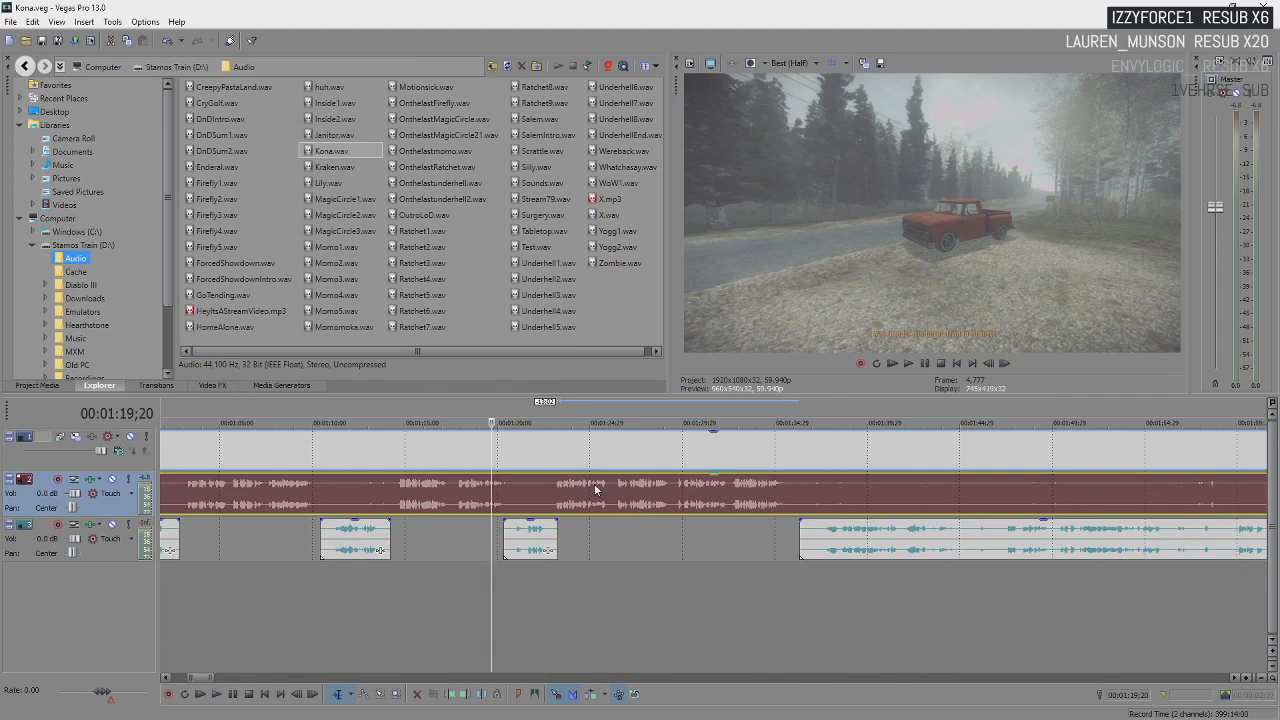
# - Play from 1:19;20 across the second short commentary piece and the start of the long last commentary clip
pyautogui.press('space')
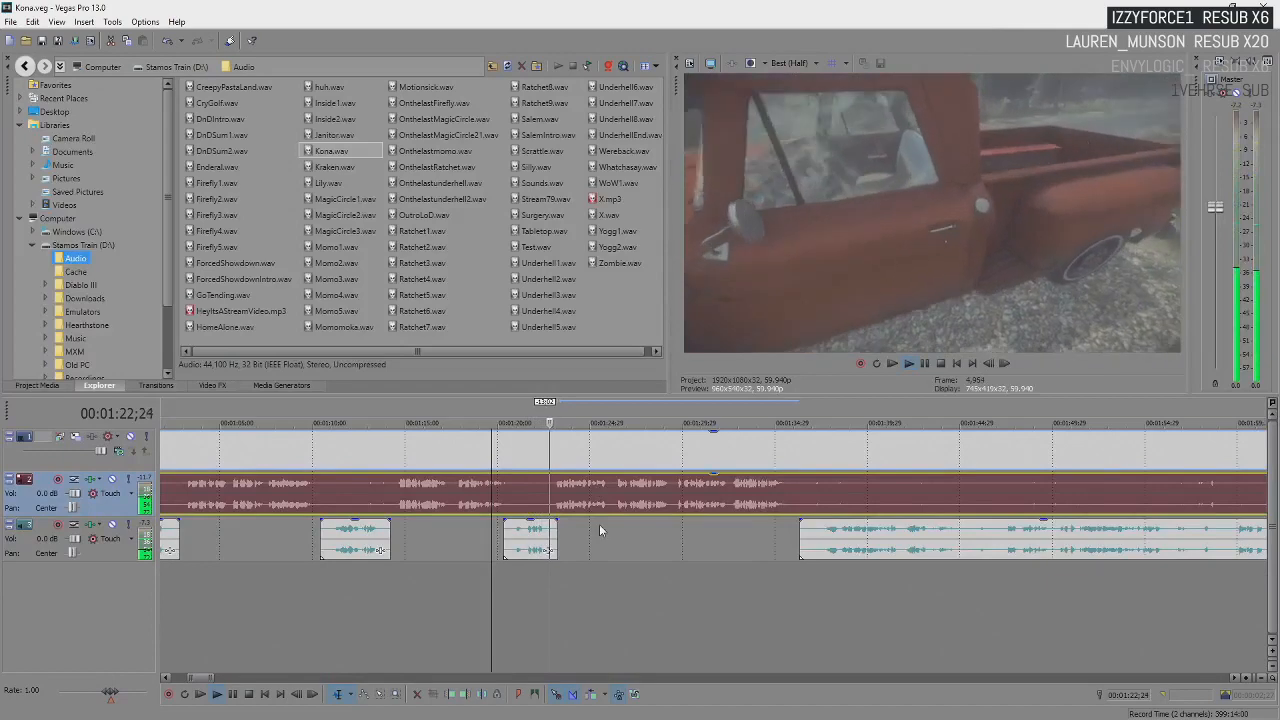
pyautogui.scroll(-3, 601, 530)
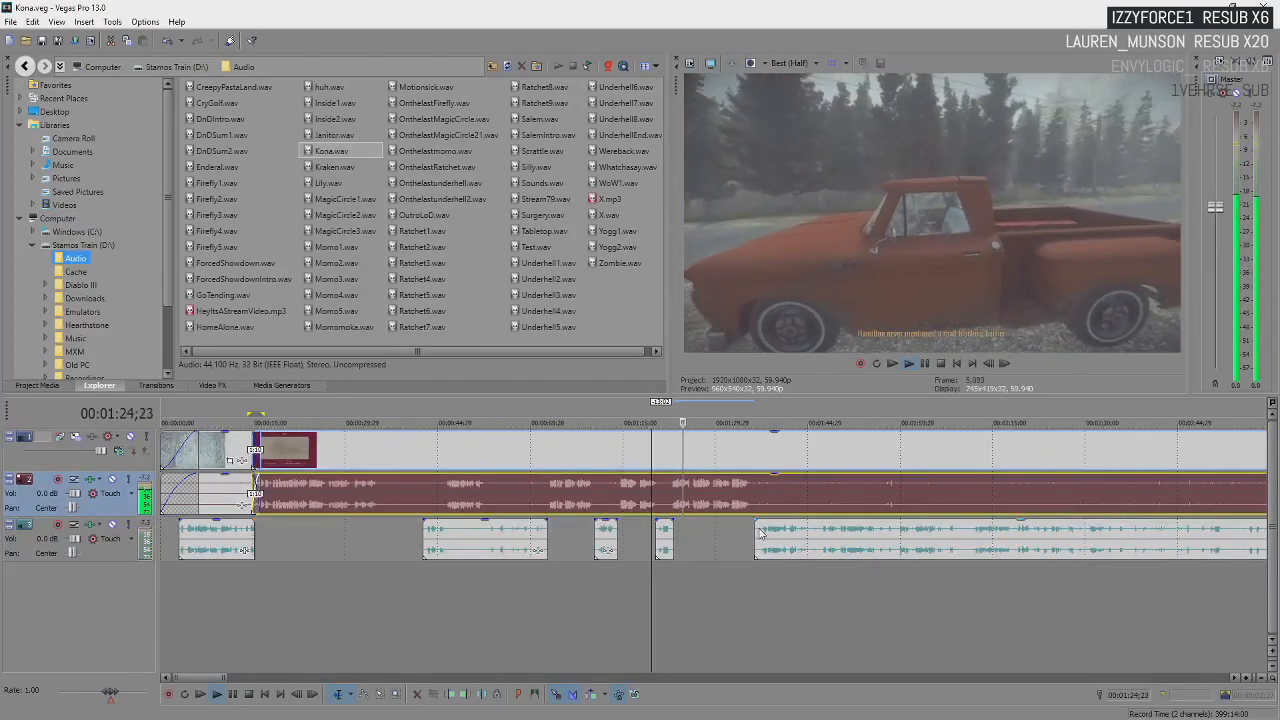
pyautogui.click(756, 527)
pyautogui.scroll(3, 756, 527)
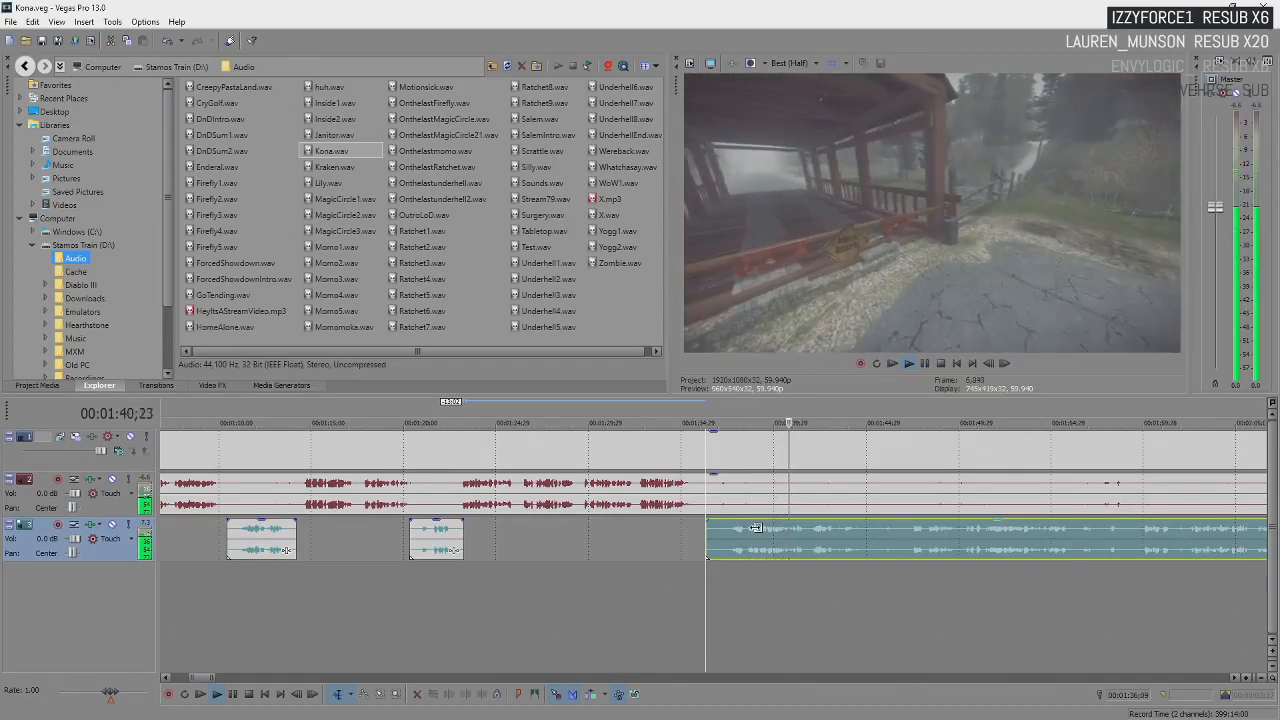
pyautogui.scroll(-3, 755, 528)
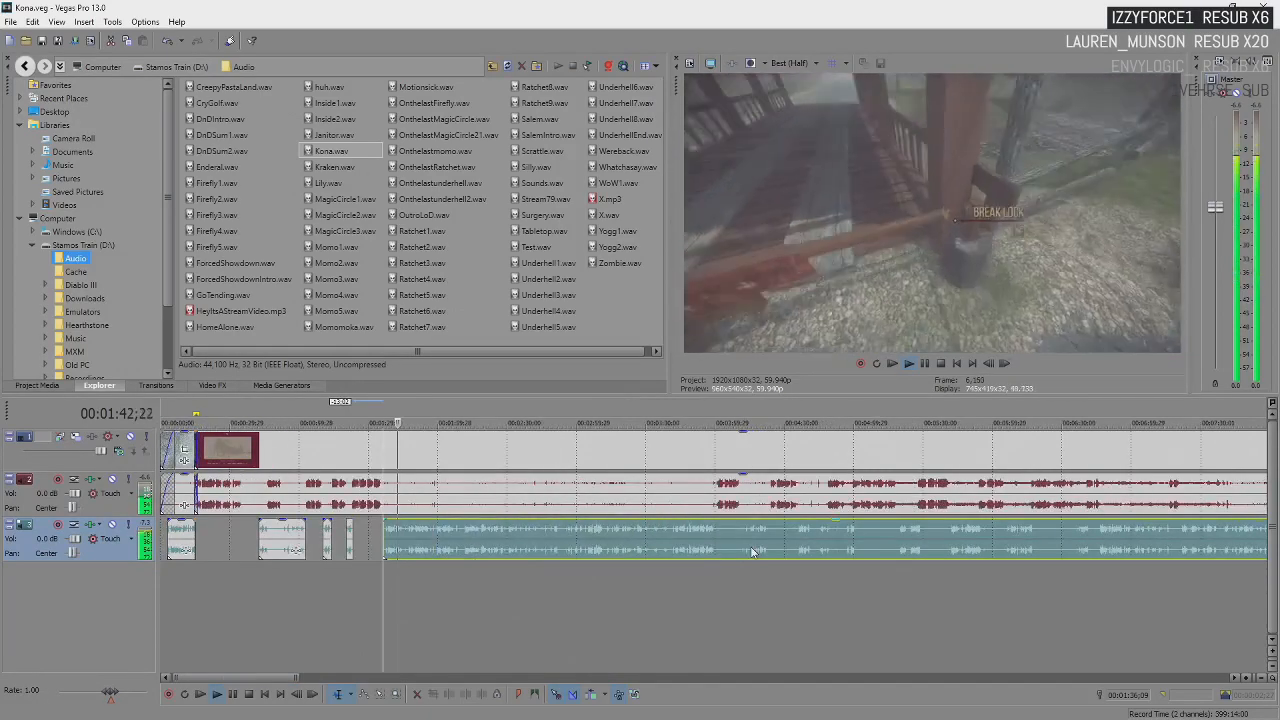
pyautogui.scroll(2, 441, 540)
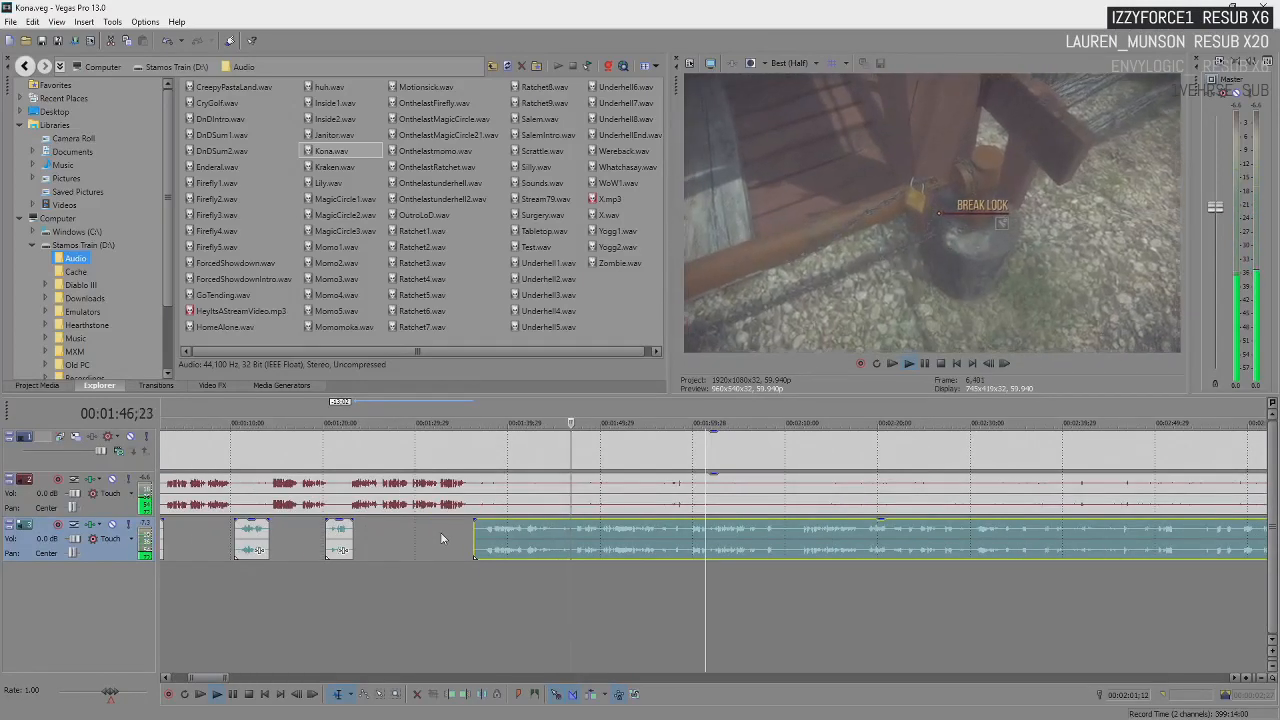
pyautogui.press('space')
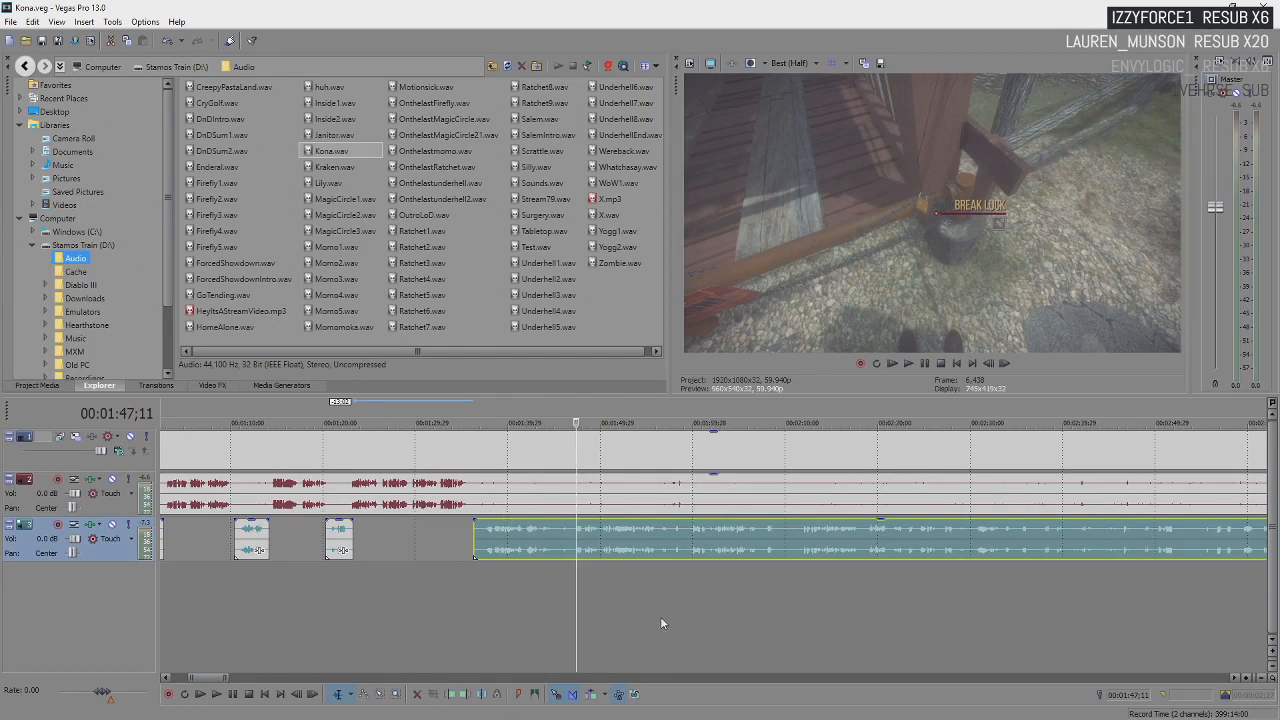
# - Play the footage from 1:47;11 past the two-minute mark, pausing at intervals to review the long commentary clip
pyautogui.press('space')
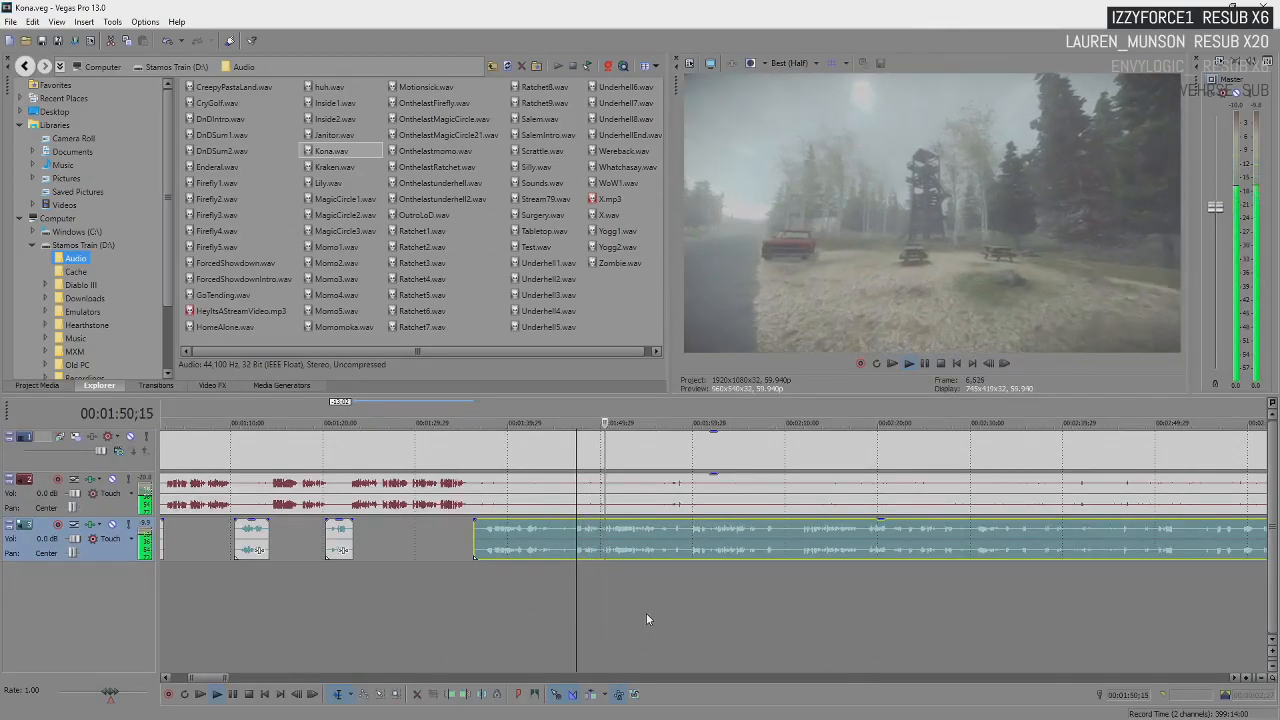
pyautogui.press('space')
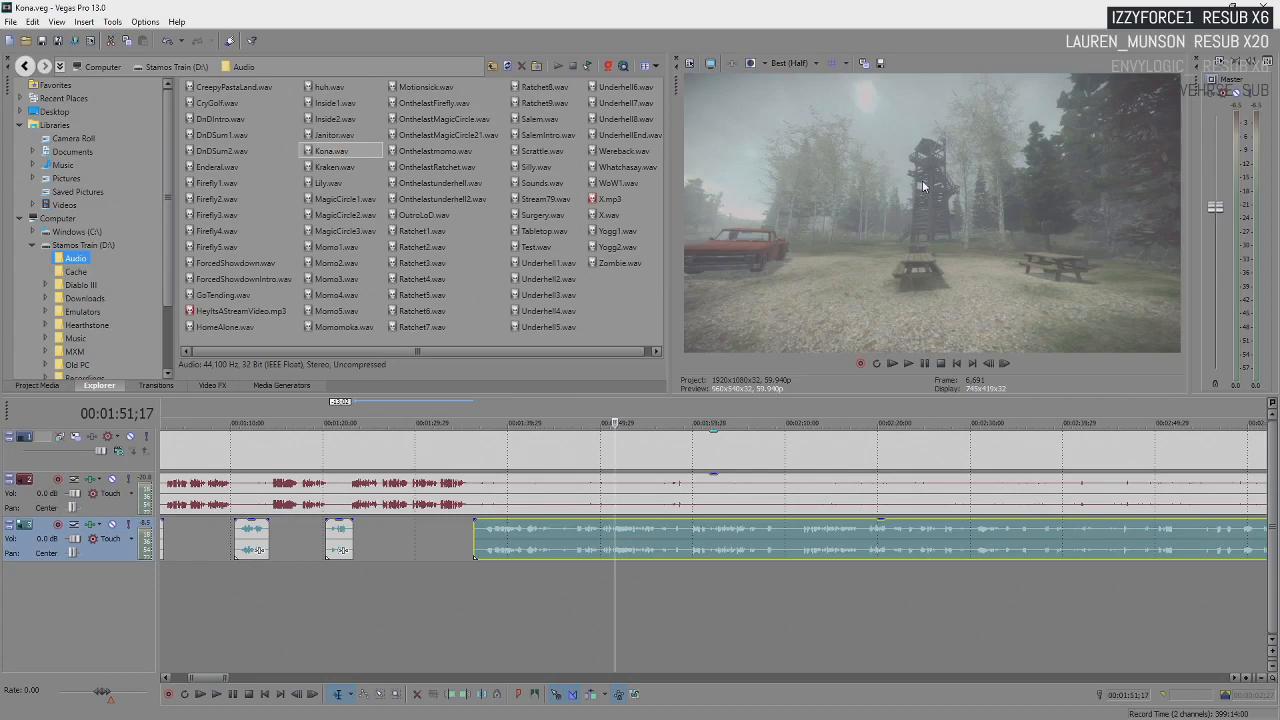
pyautogui.press('space')
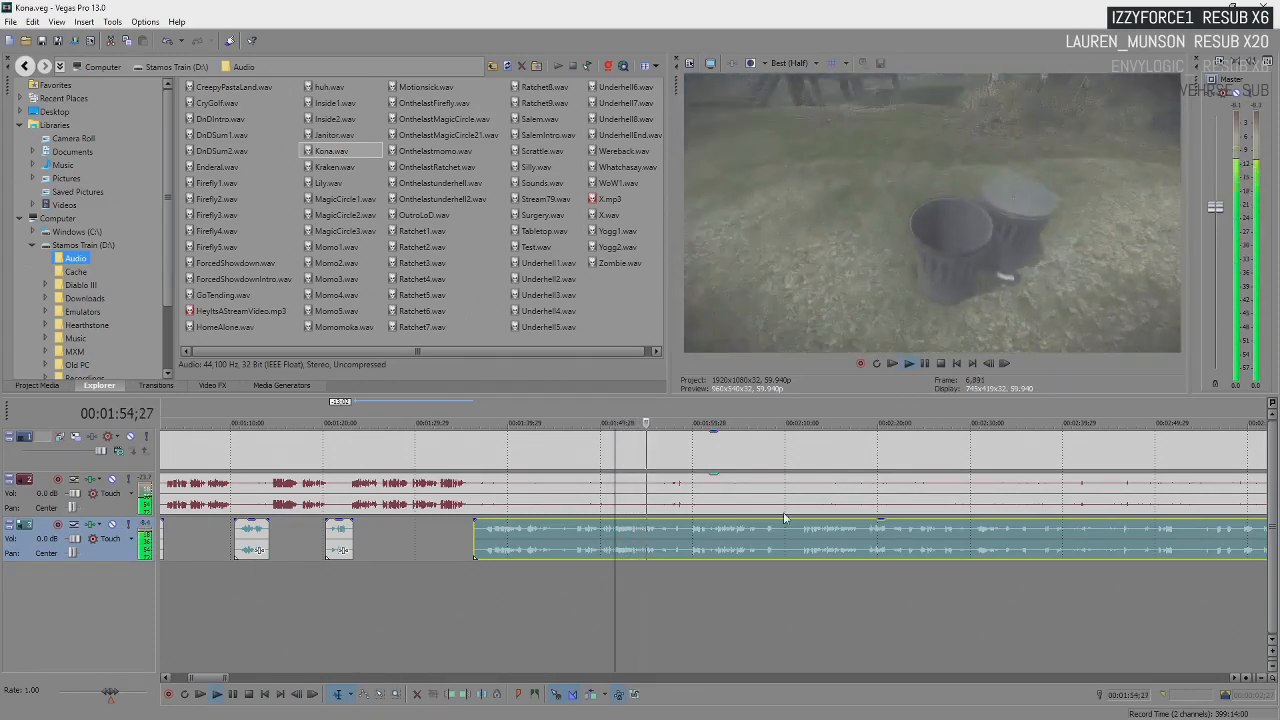
pyautogui.press('Return')
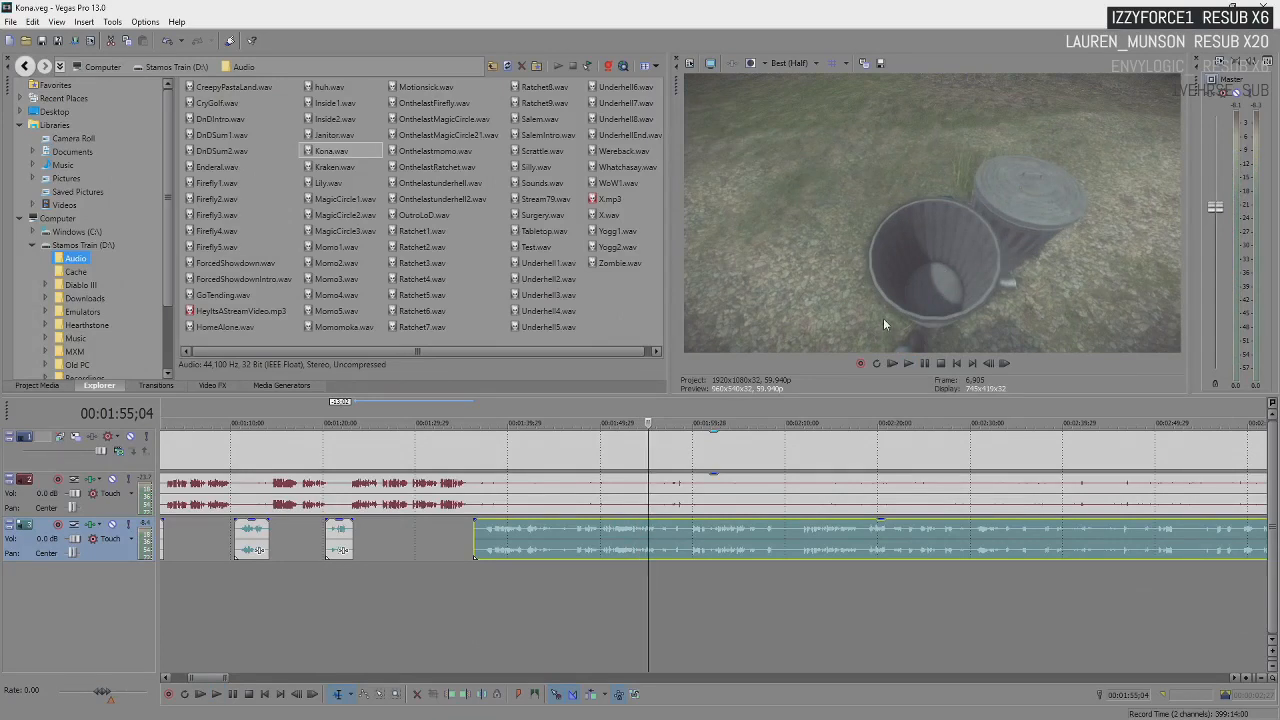
pyautogui.press('Return')
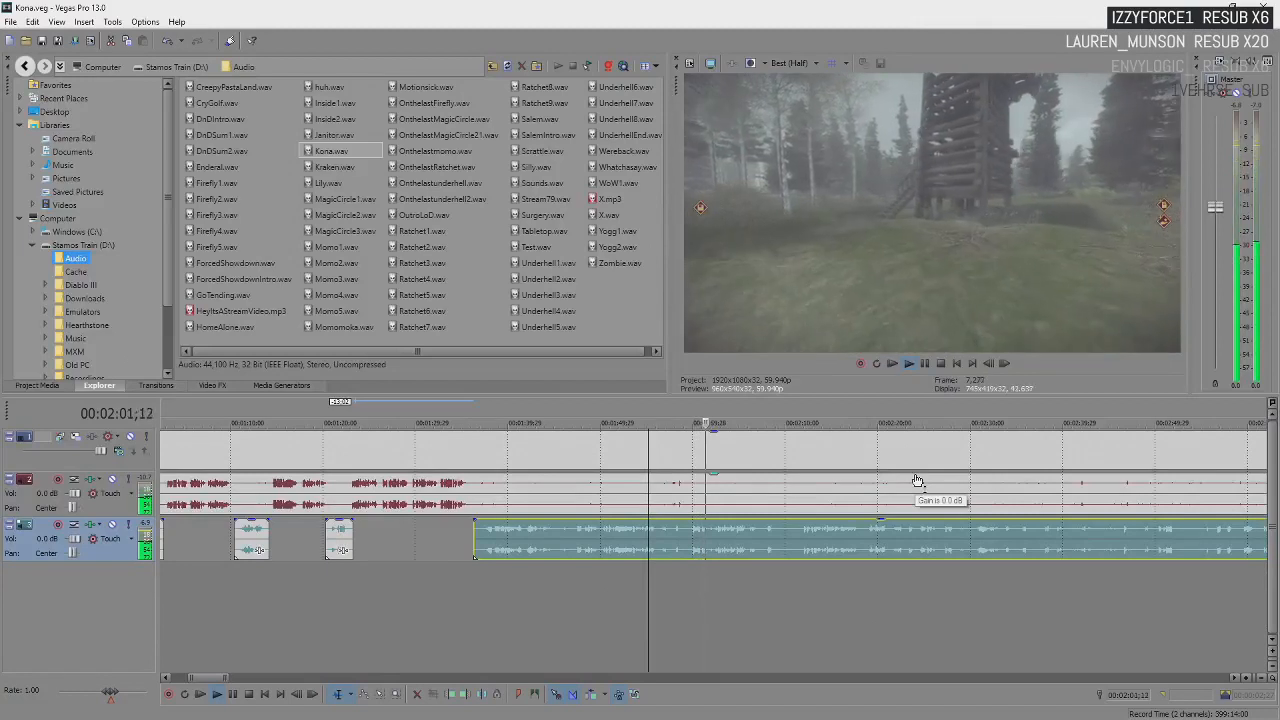
pyautogui.press('Return')
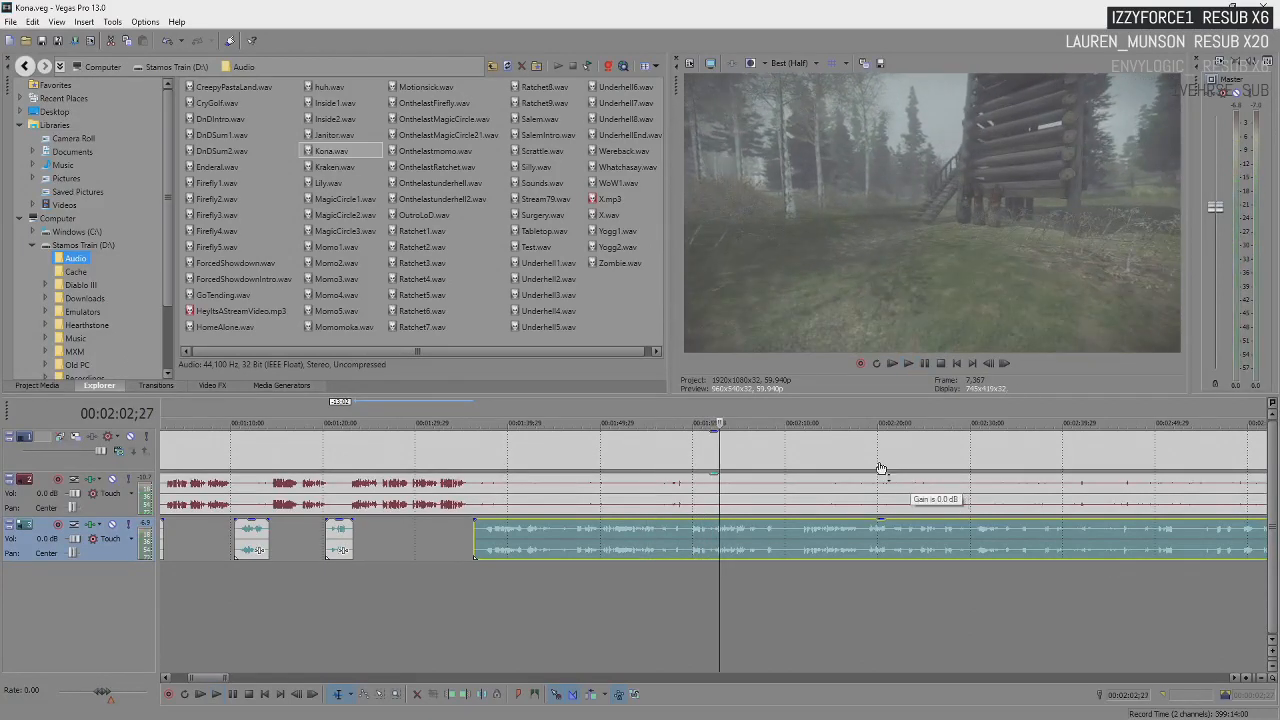
pyautogui.press('Return')
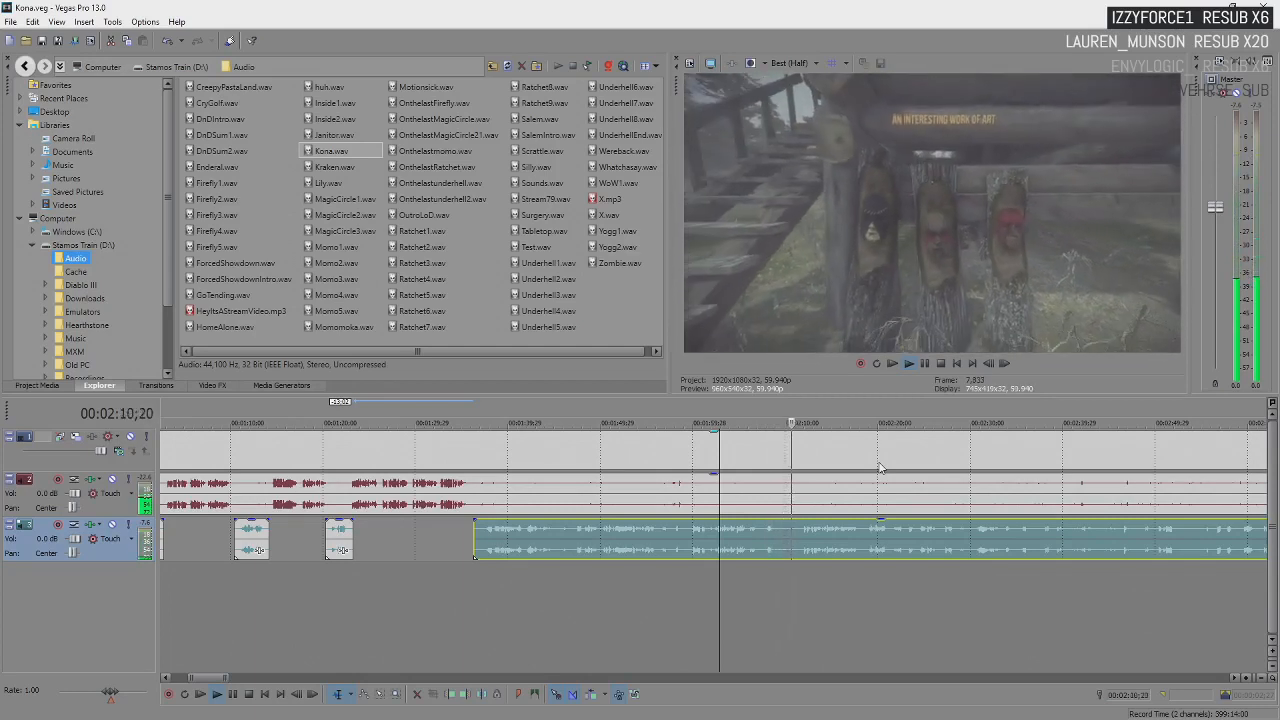
# - Play the long commentary clip from 2:10;20 to about 2:21, pausing at intervals and replaying the stretch around 2:18;16
pyautogui.press('Return')
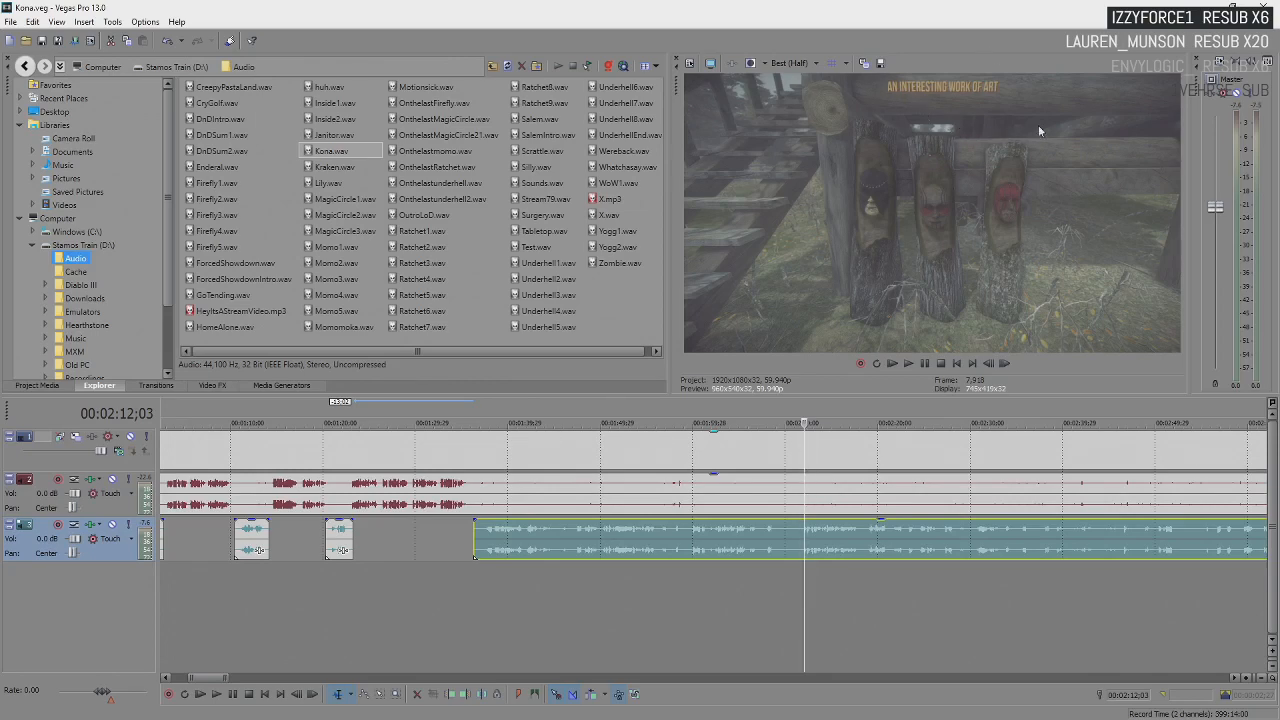
pyautogui.press('Return')
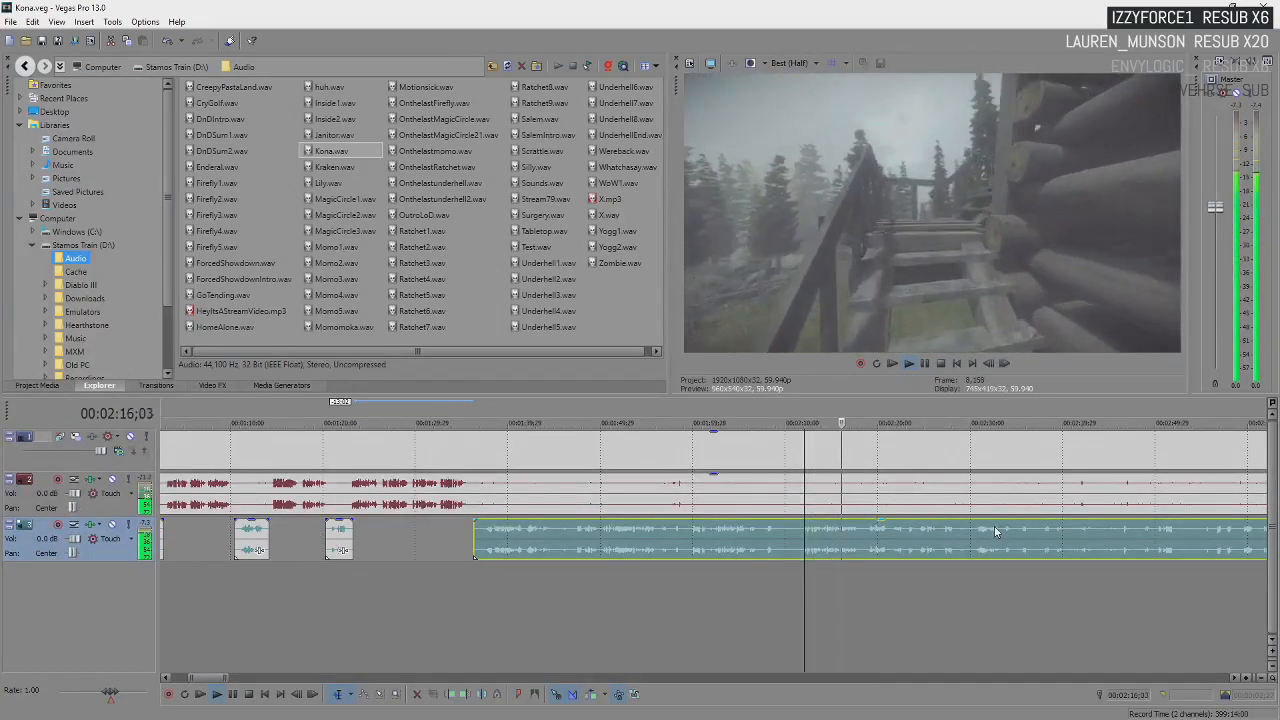
pyautogui.press('Return')
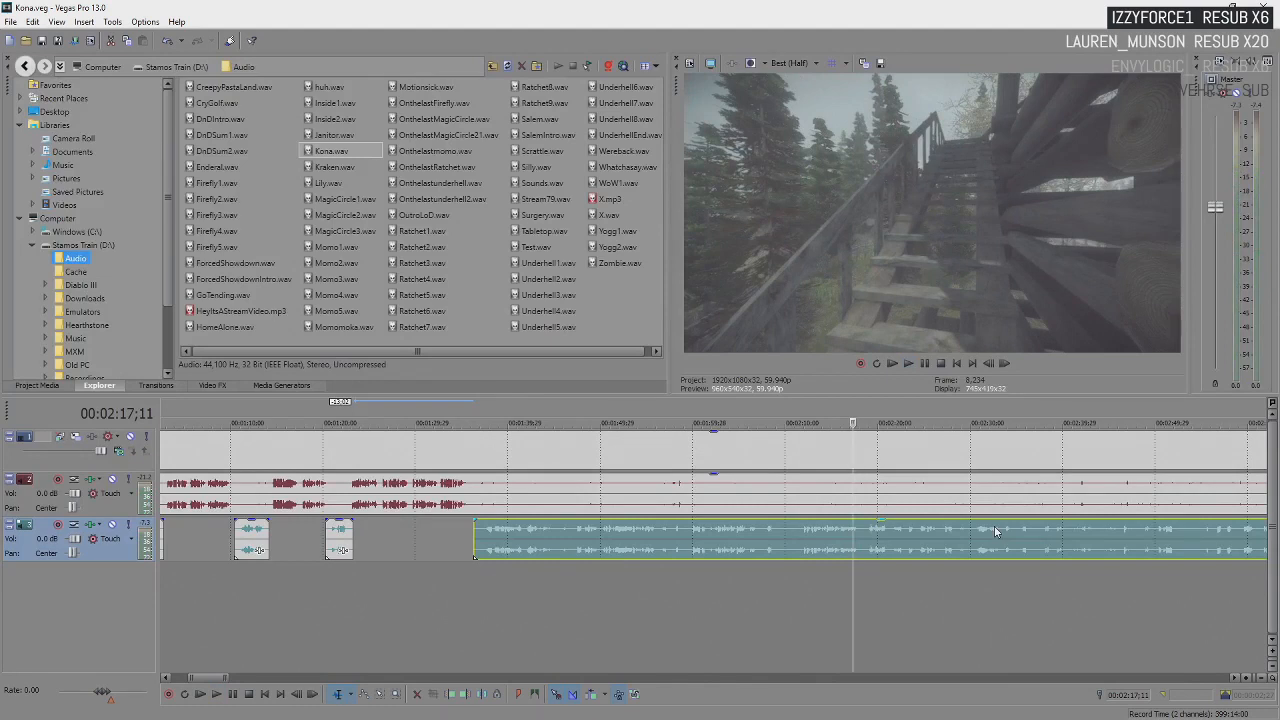
pyautogui.press('Return')
pyautogui.press('Return')
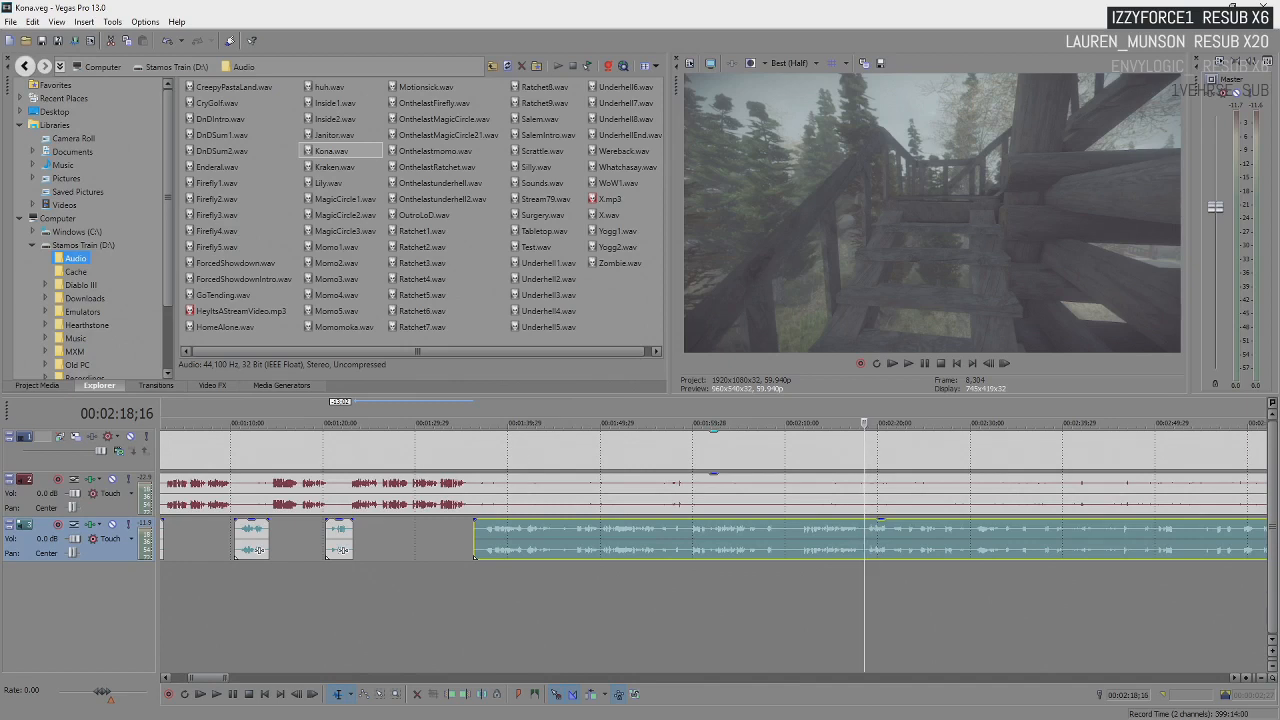
pyautogui.click(861, 536)
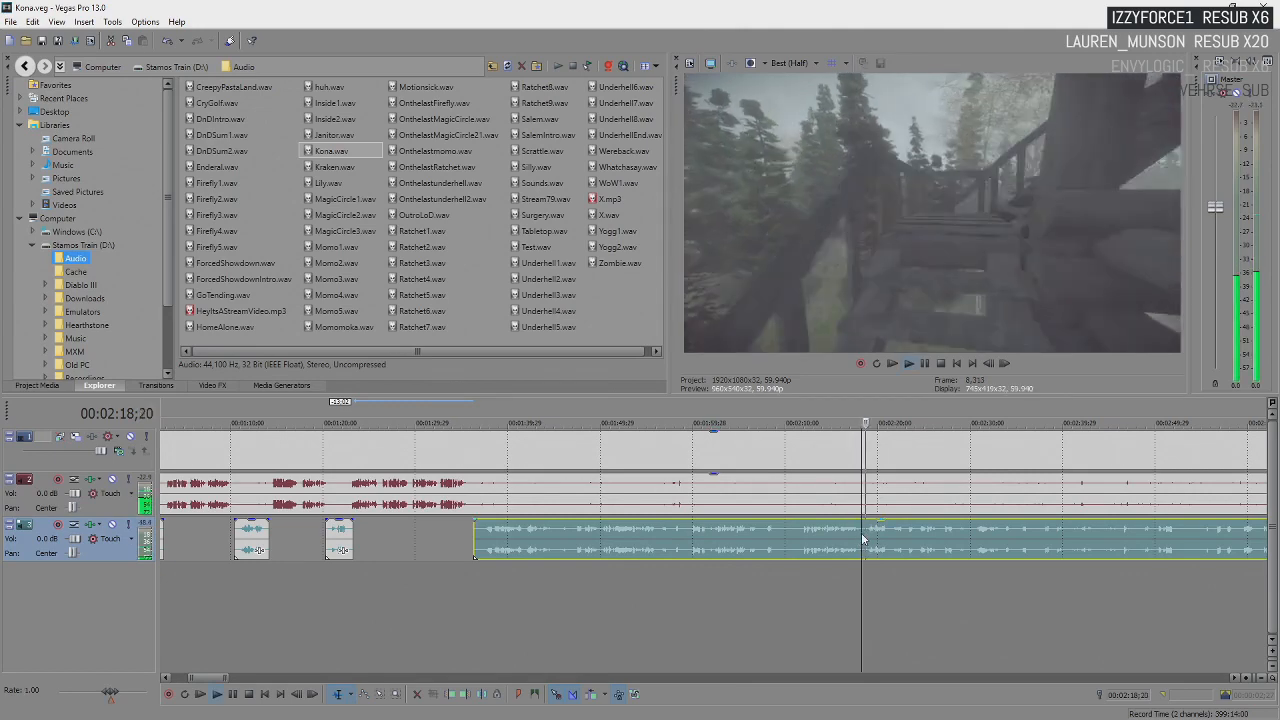
pyautogui.press('Return')
pyautogui.press('Return')
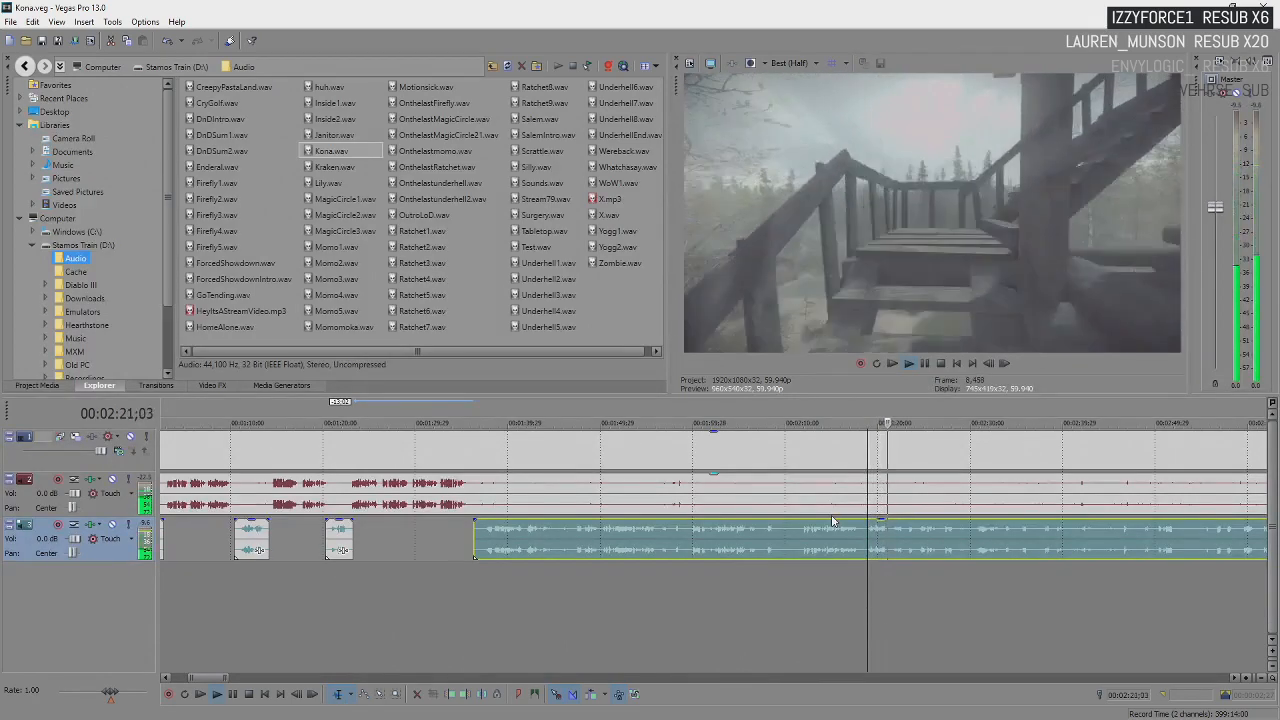
# - Continue playing from about 2:21 to 3:30, pausing at intervals to check the long commentary clip against the lookout tower and roadside footage
pyautogui.scroll(-2, 834, 523)
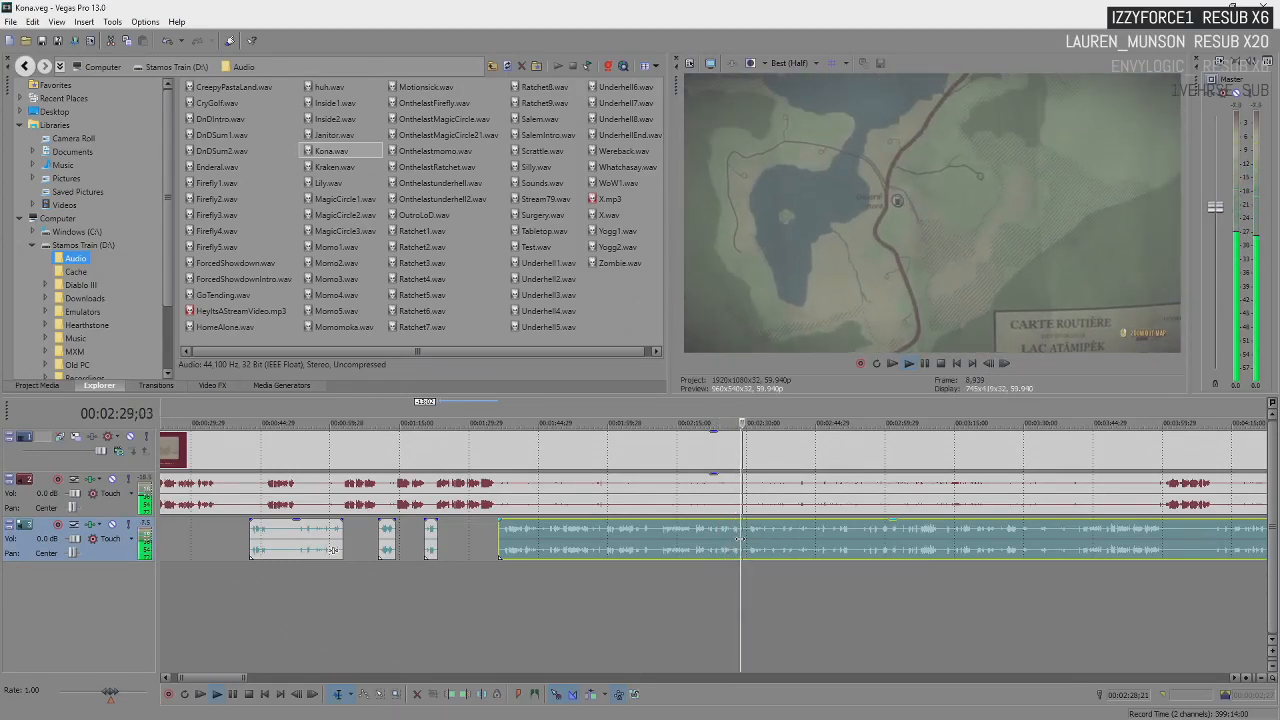
pyautogui.press('Return')
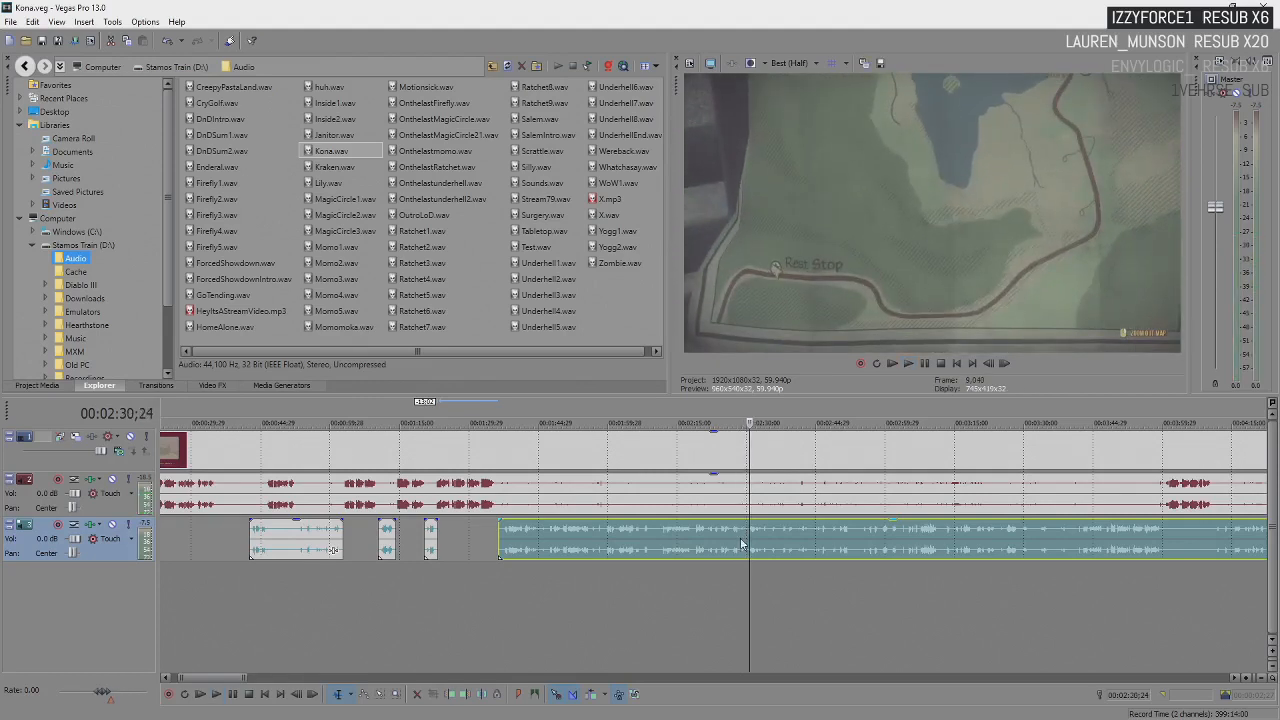
pyautogui.press('space')
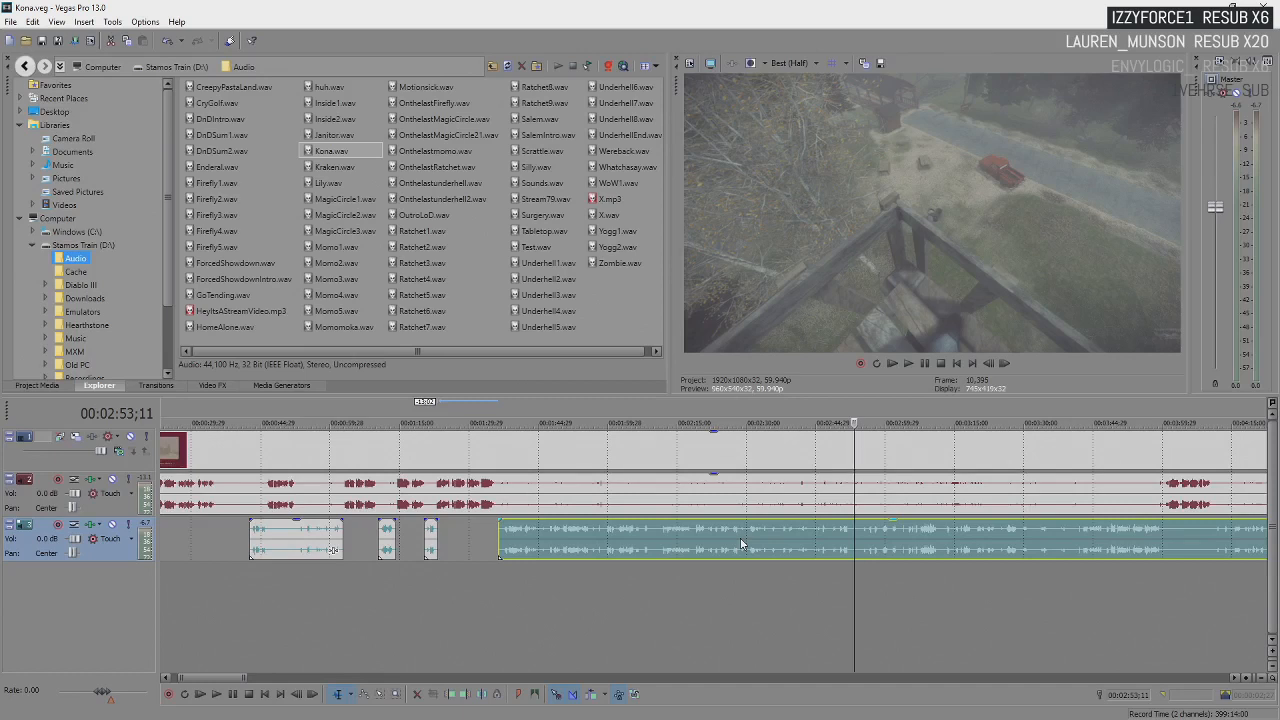
pyautogui.press('space')
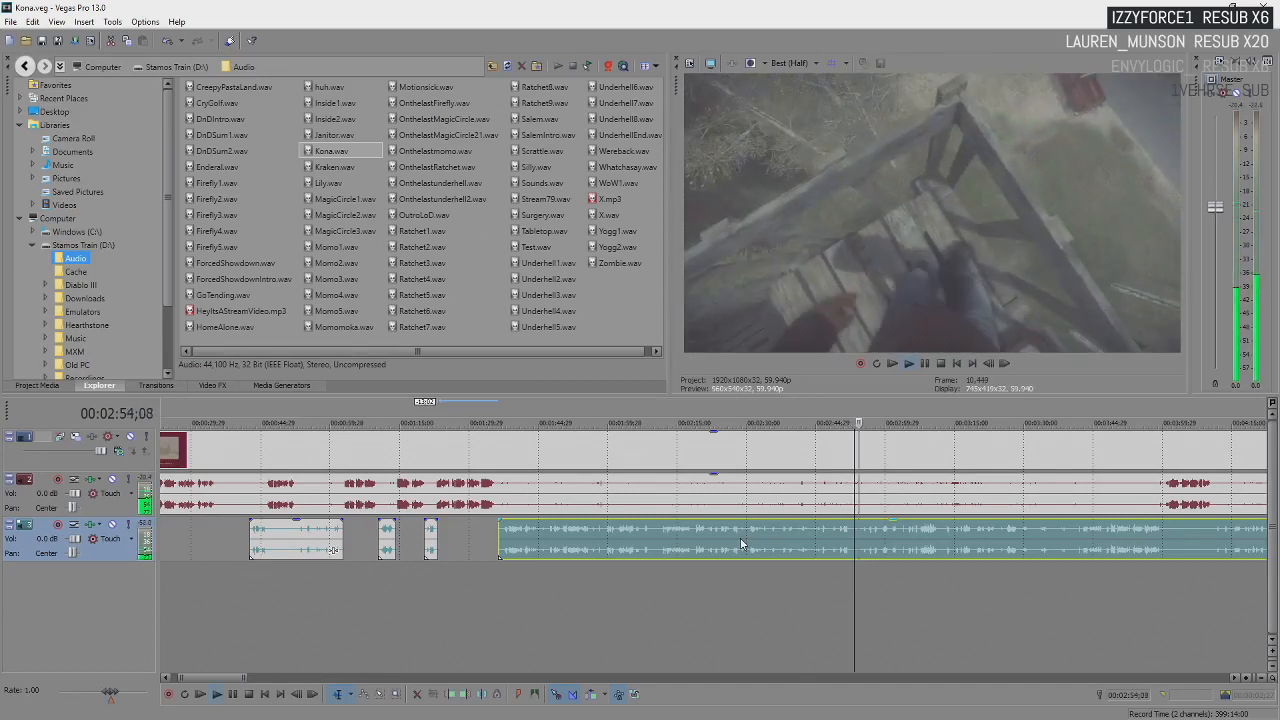
pyautogui.press('space')
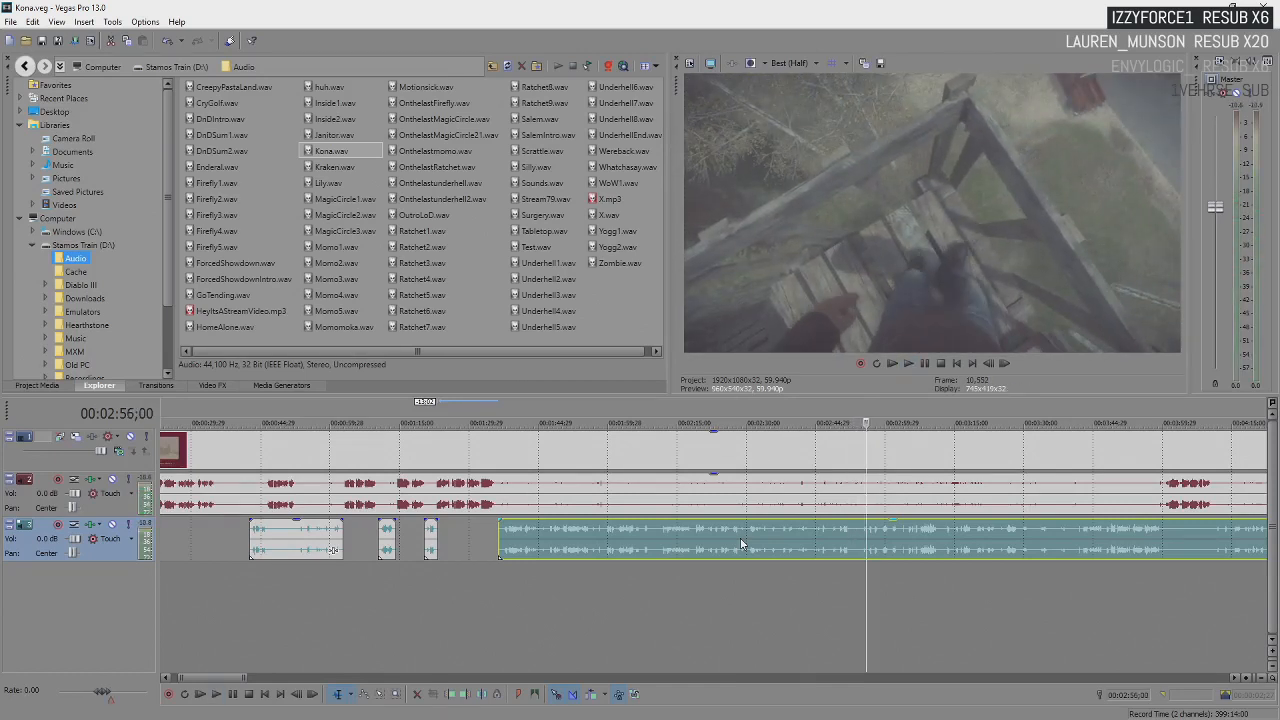
pyautogui.press('space')
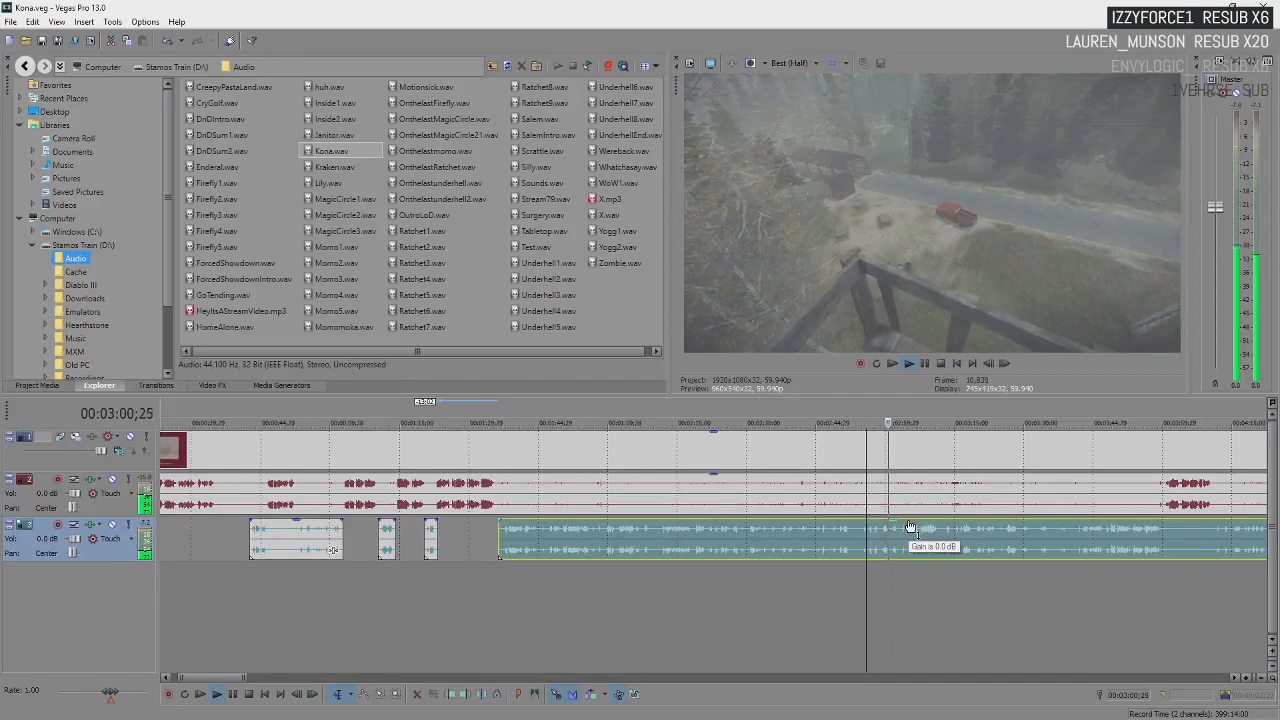
pyautogui.scroll(-2, 920, 561)
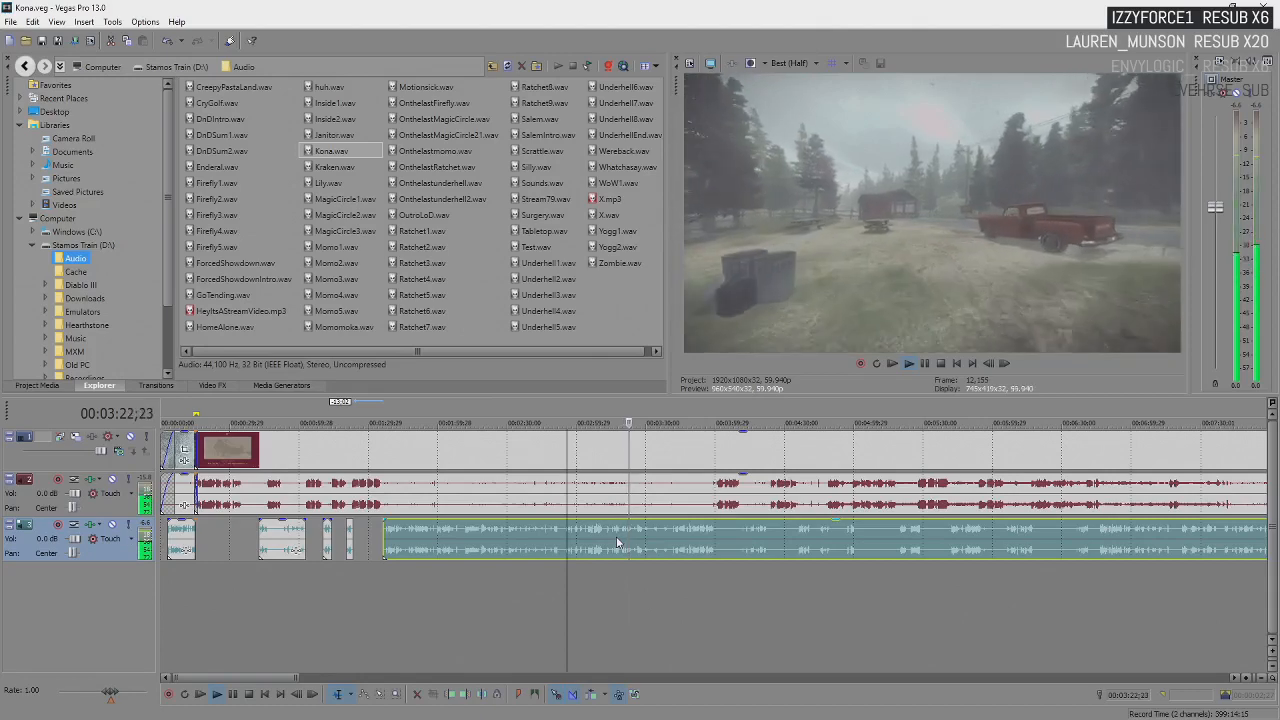
pyautogui.press('Return')
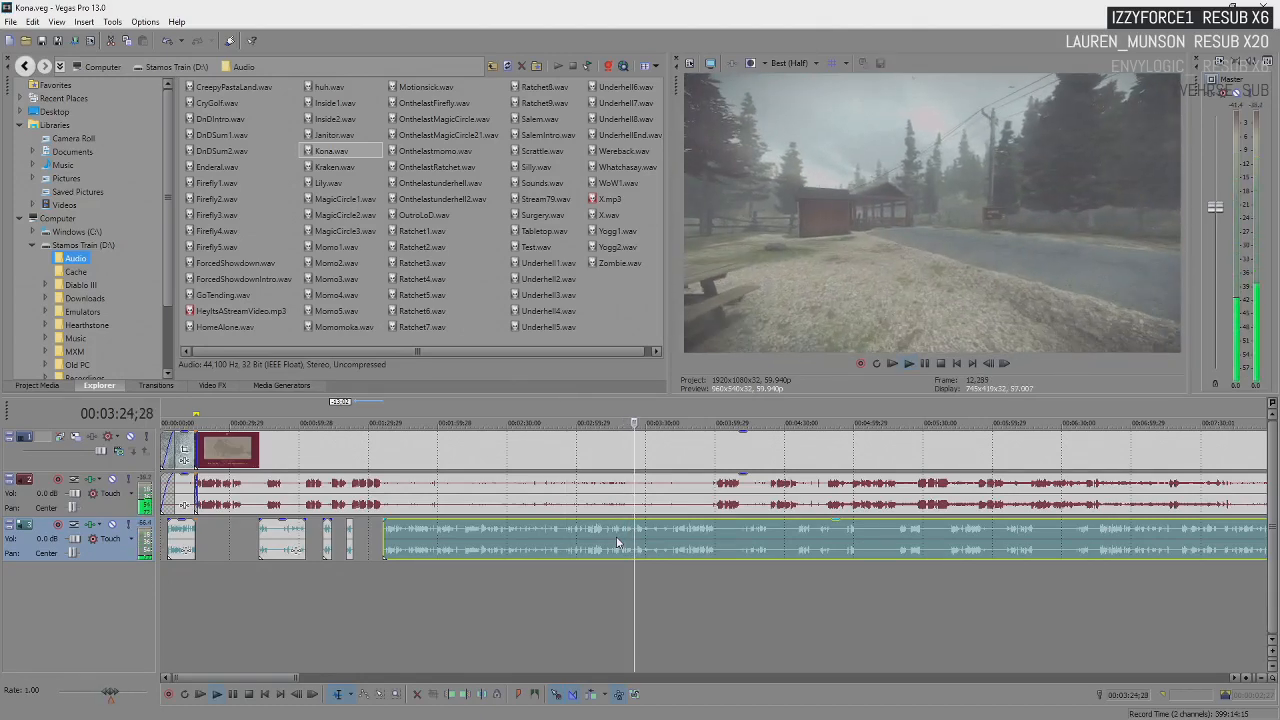
pyautogui.press('space')
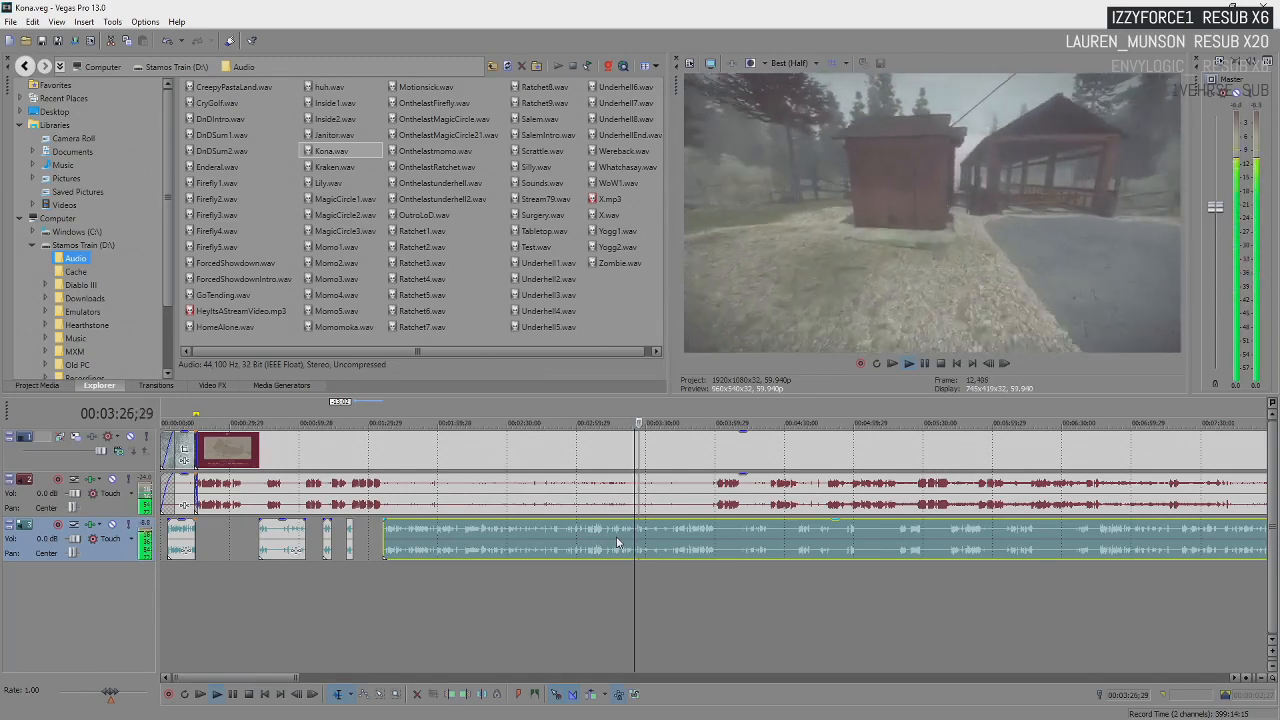
pyautogui.press('Return')
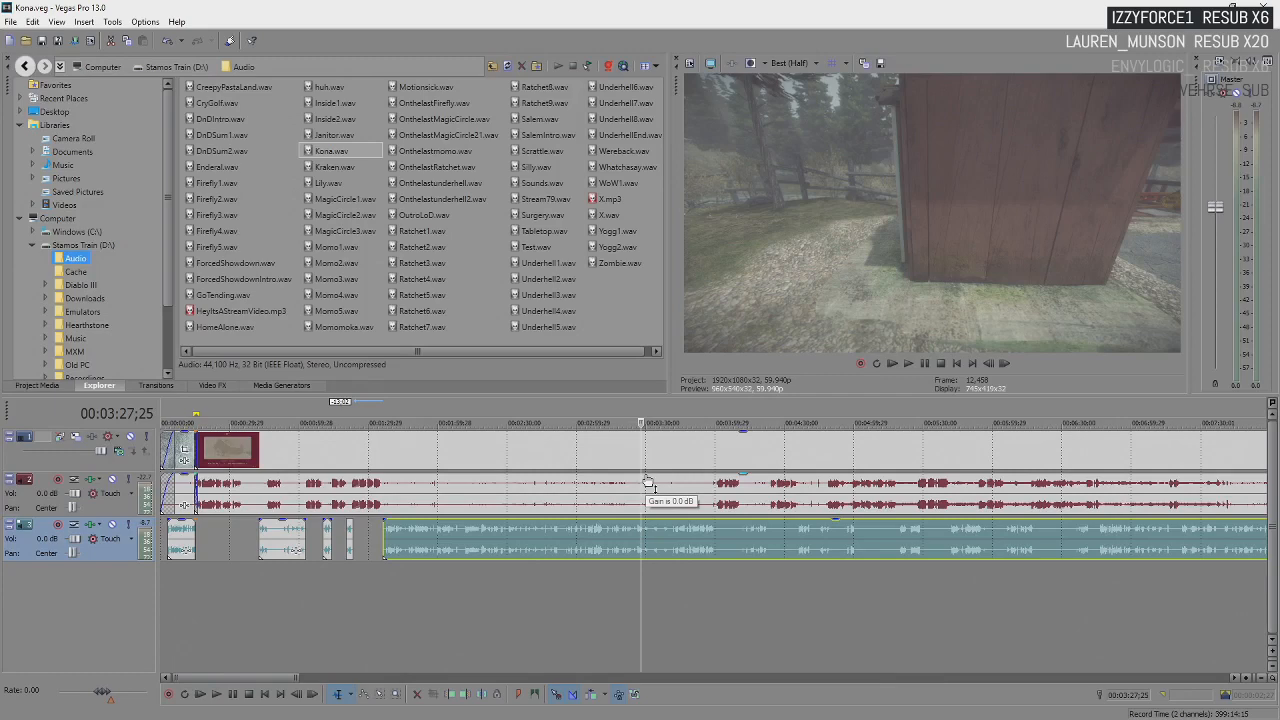
pyautogui.press('Return')
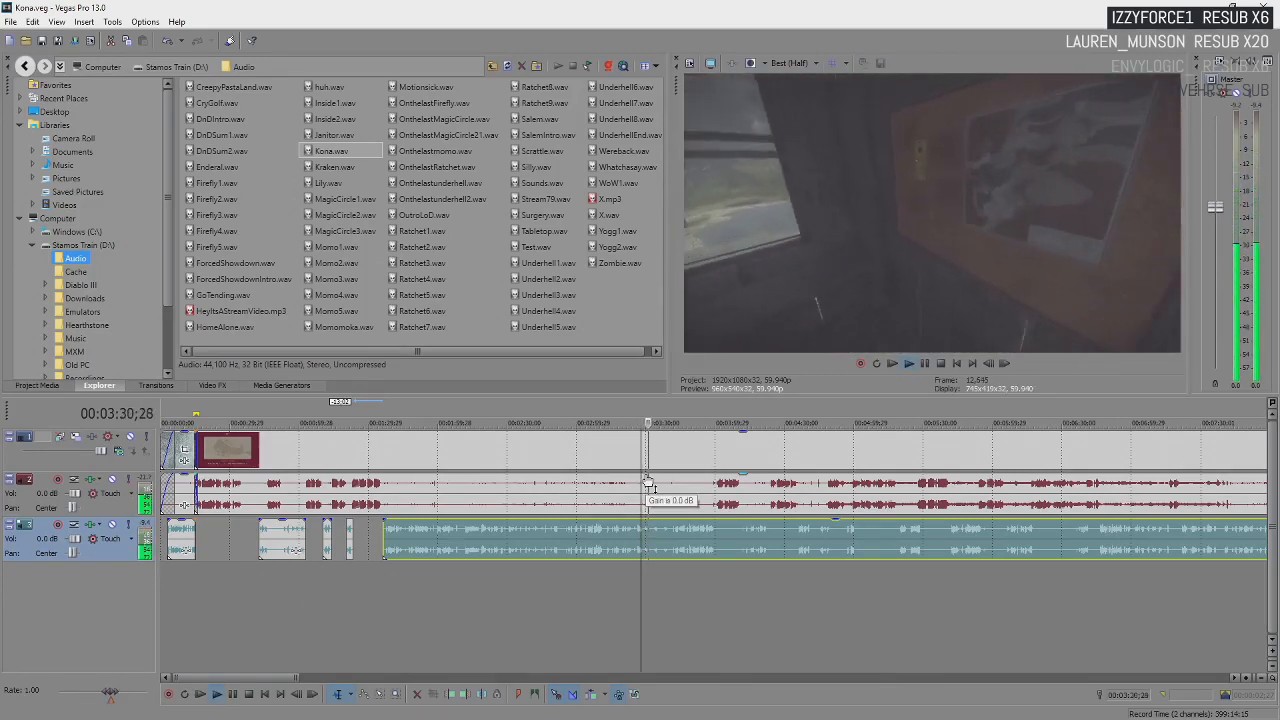
# - Play the brochure footage from about 3:32 to 3:52;01, checking how the commentary fits ahead of the upcoming game narration
pyautogui.scroll(-4, 648, 484)
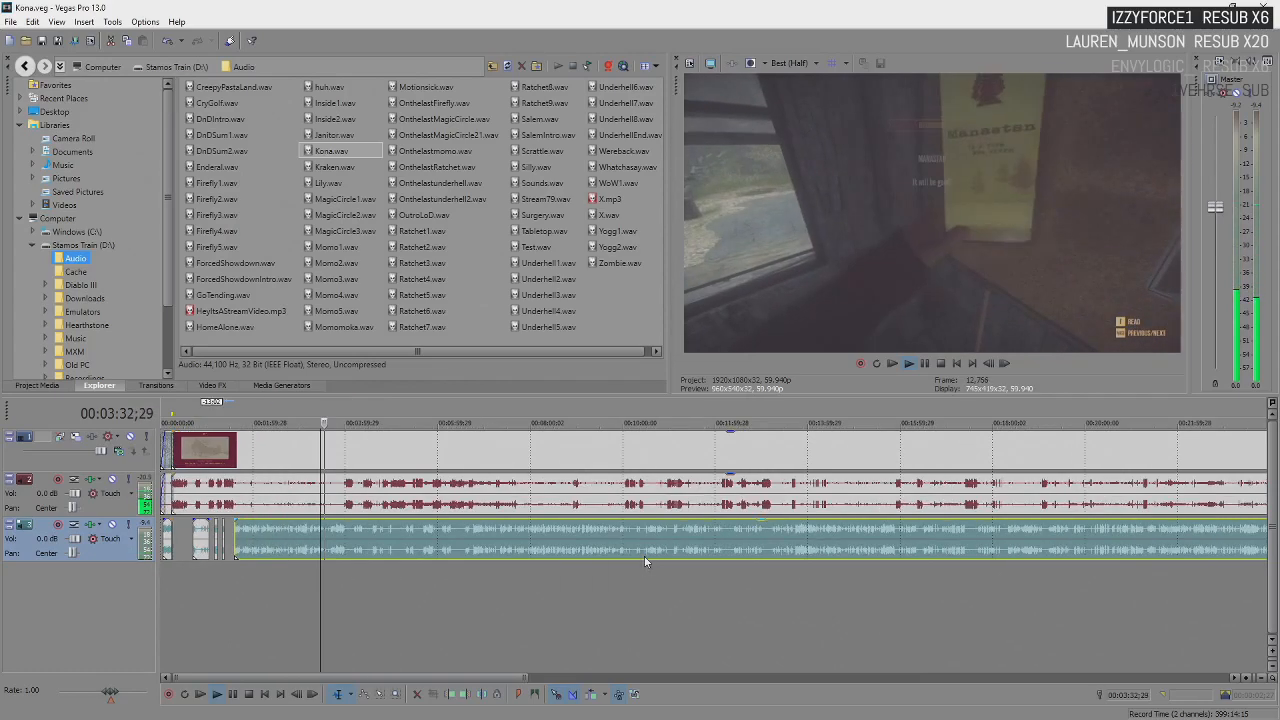
pyautogui.scroll(4, 355, 530)
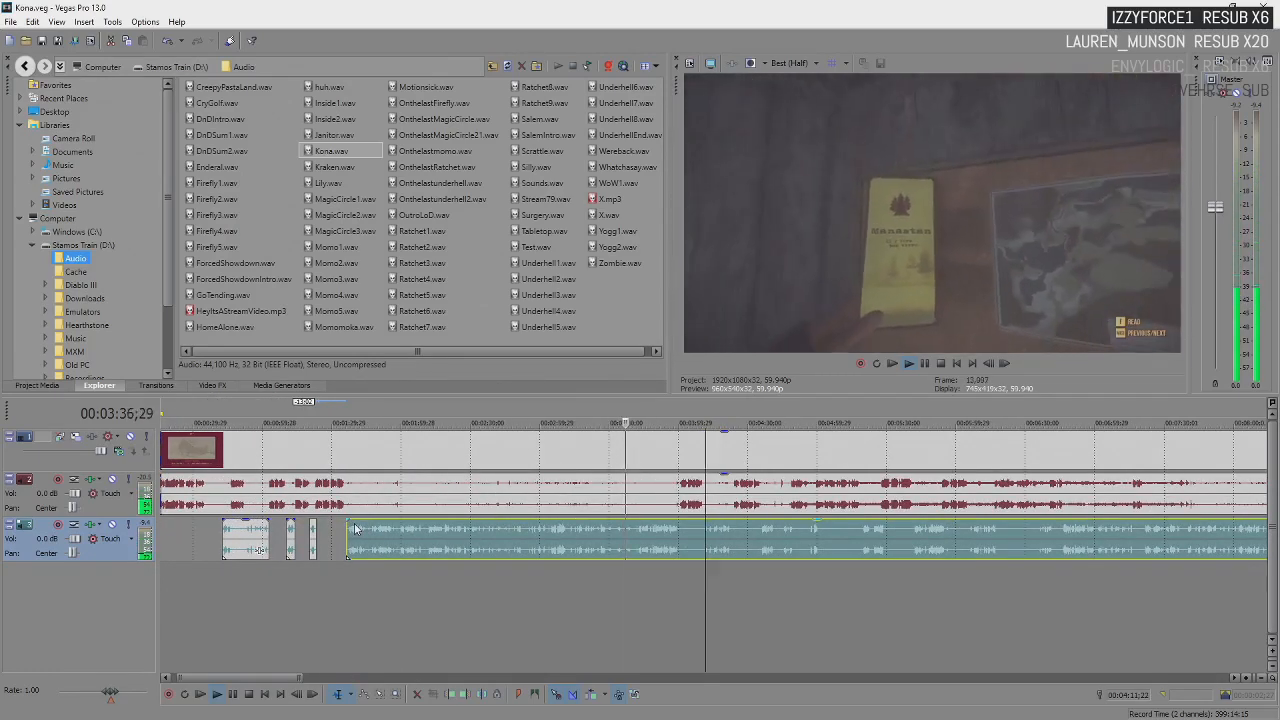
pyautogui.press('space')
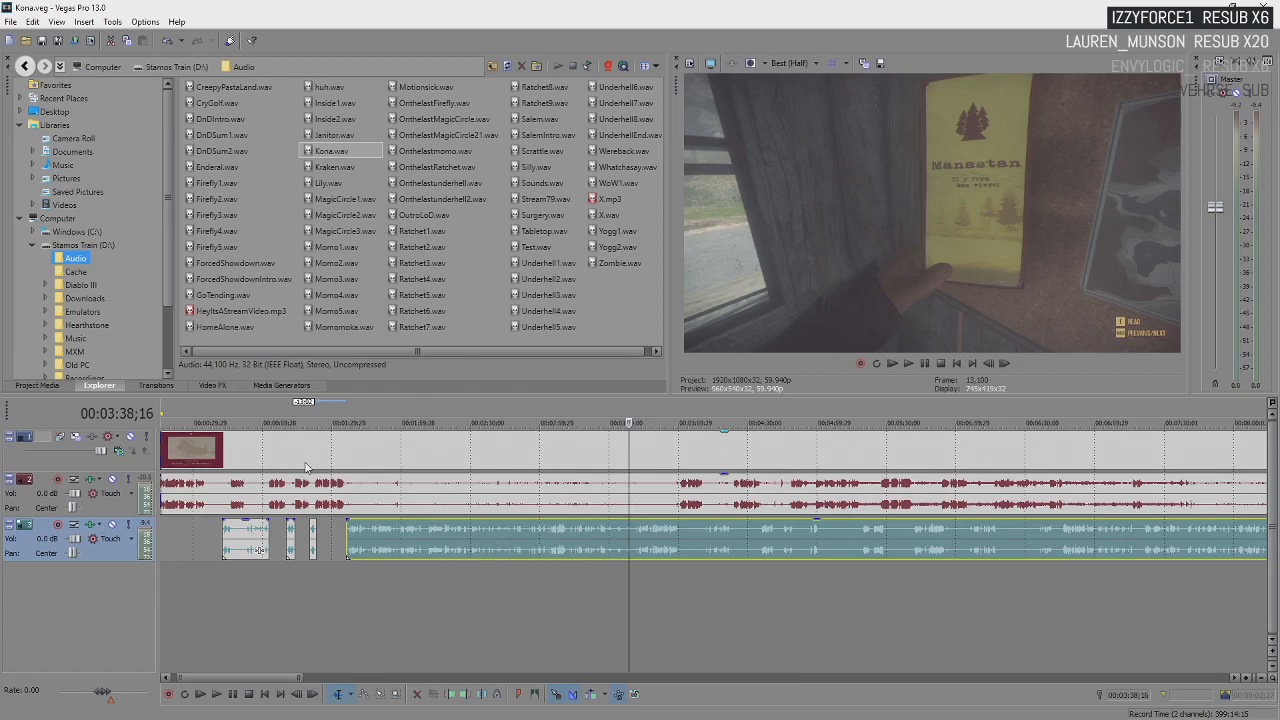
pyautogui.press('space')
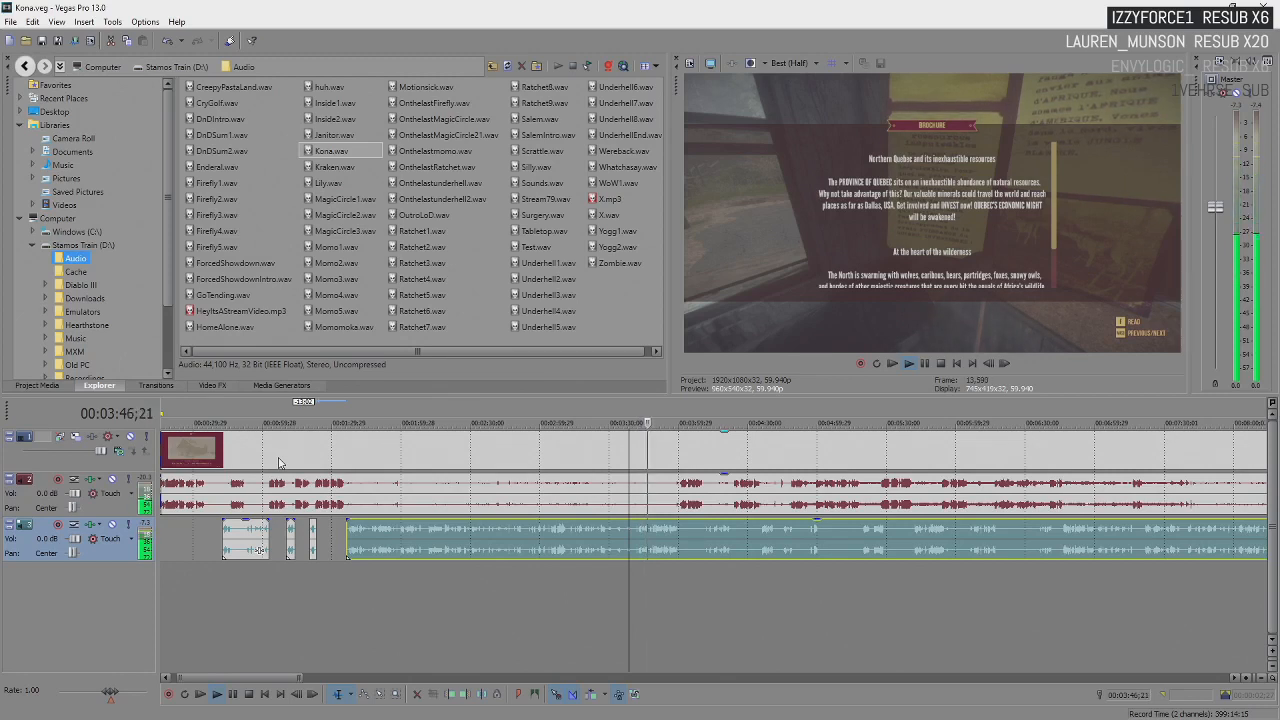
pyautogui.press('Return')
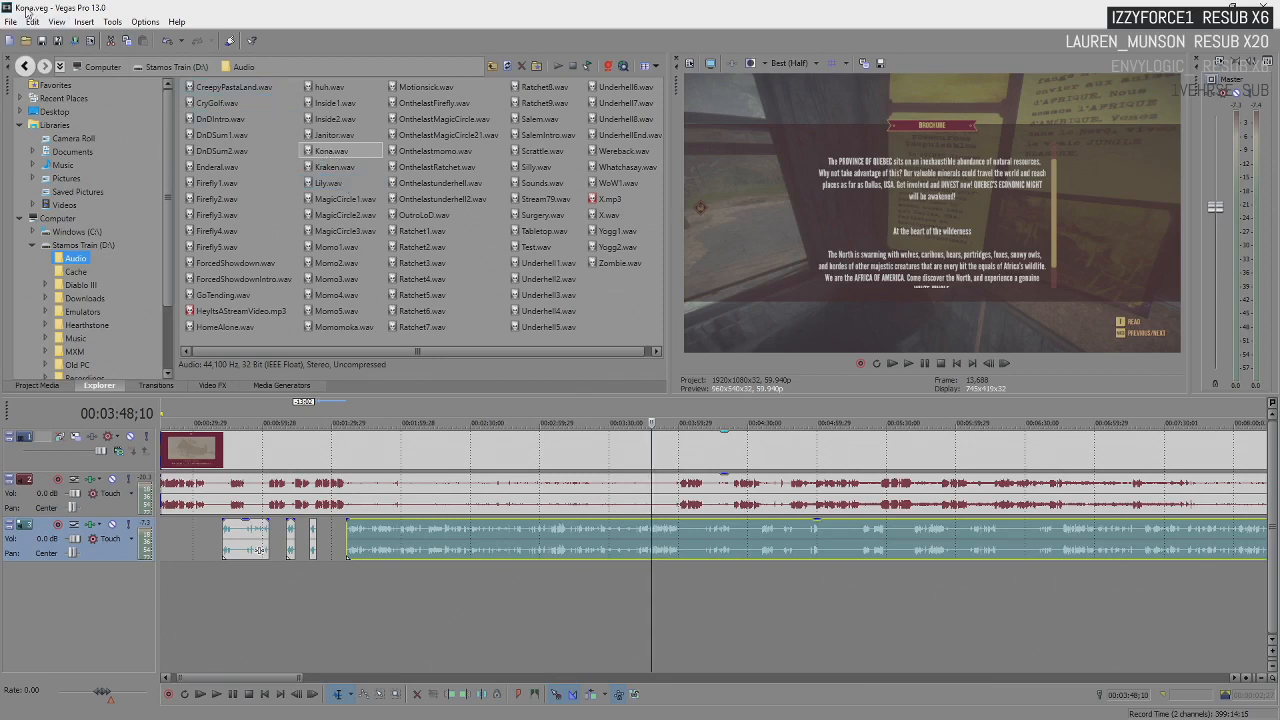
pyautogui.press('space')
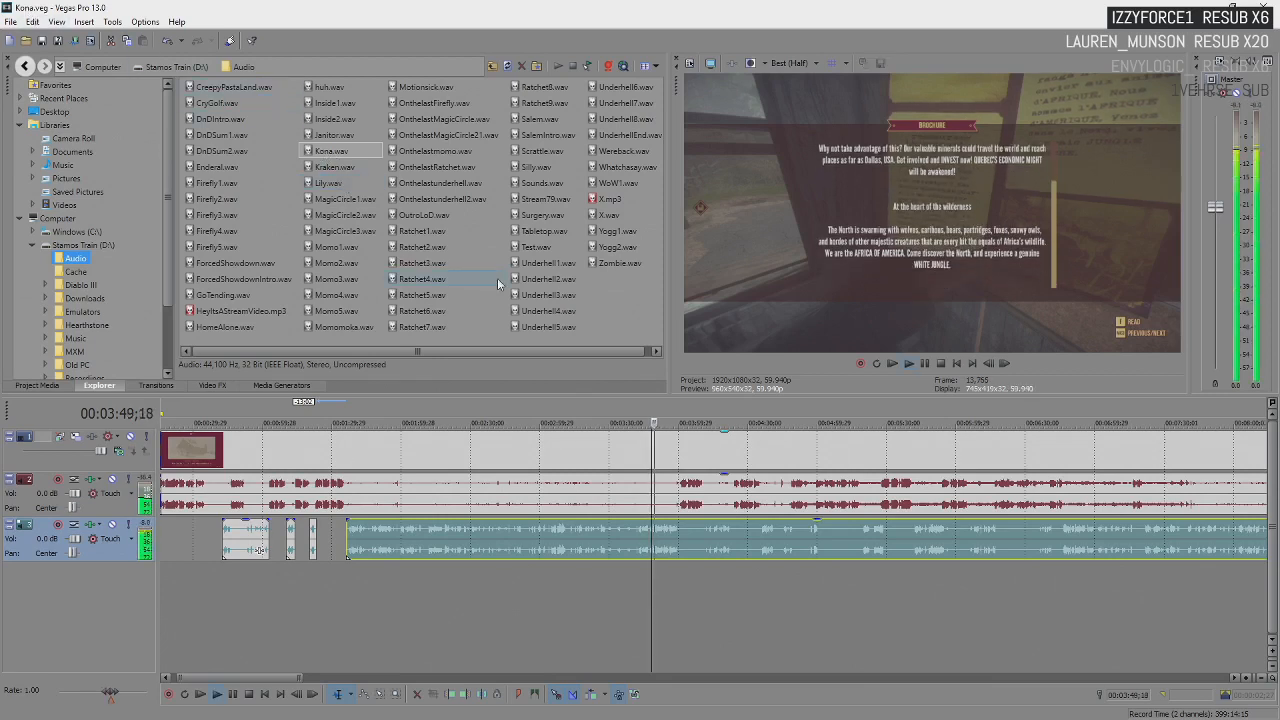
pyautogui.press('space')
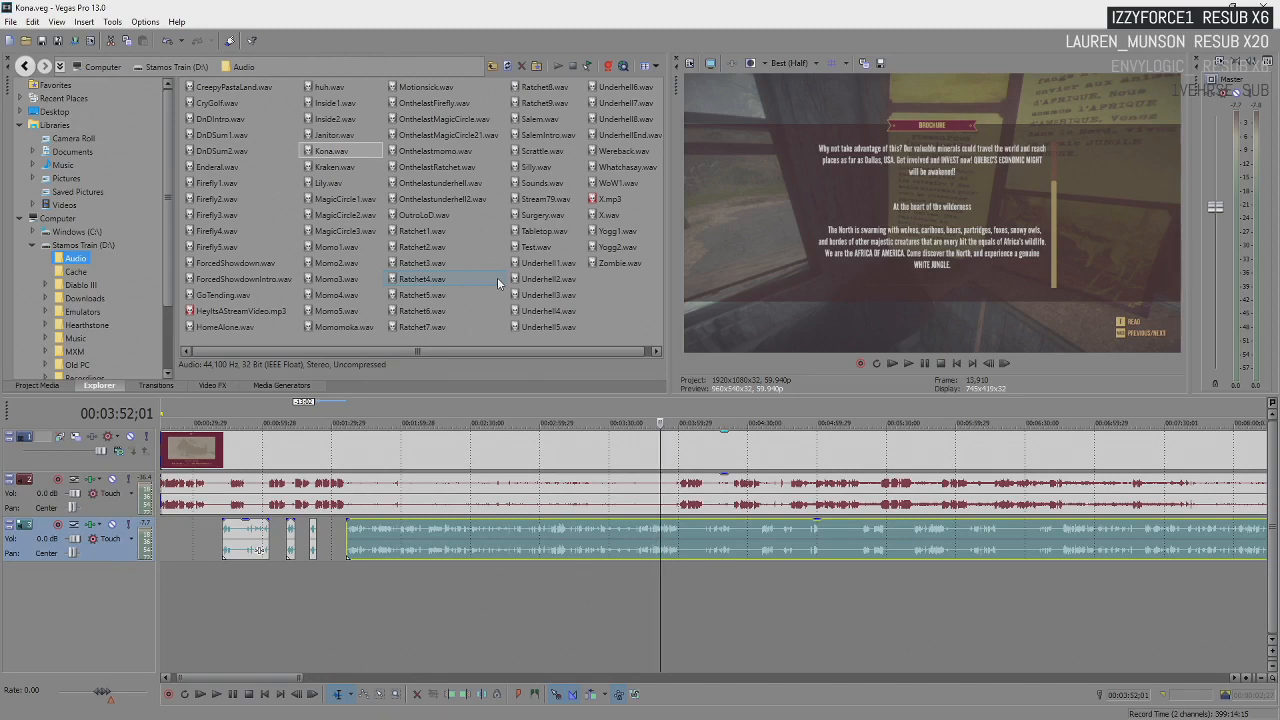
# - Play from 3:52;01 past 4:23;25, replaying the lead-in to the narration near 4:00 to check the commentary's timing against it
pyautogui.scroll(5, 685, 513)
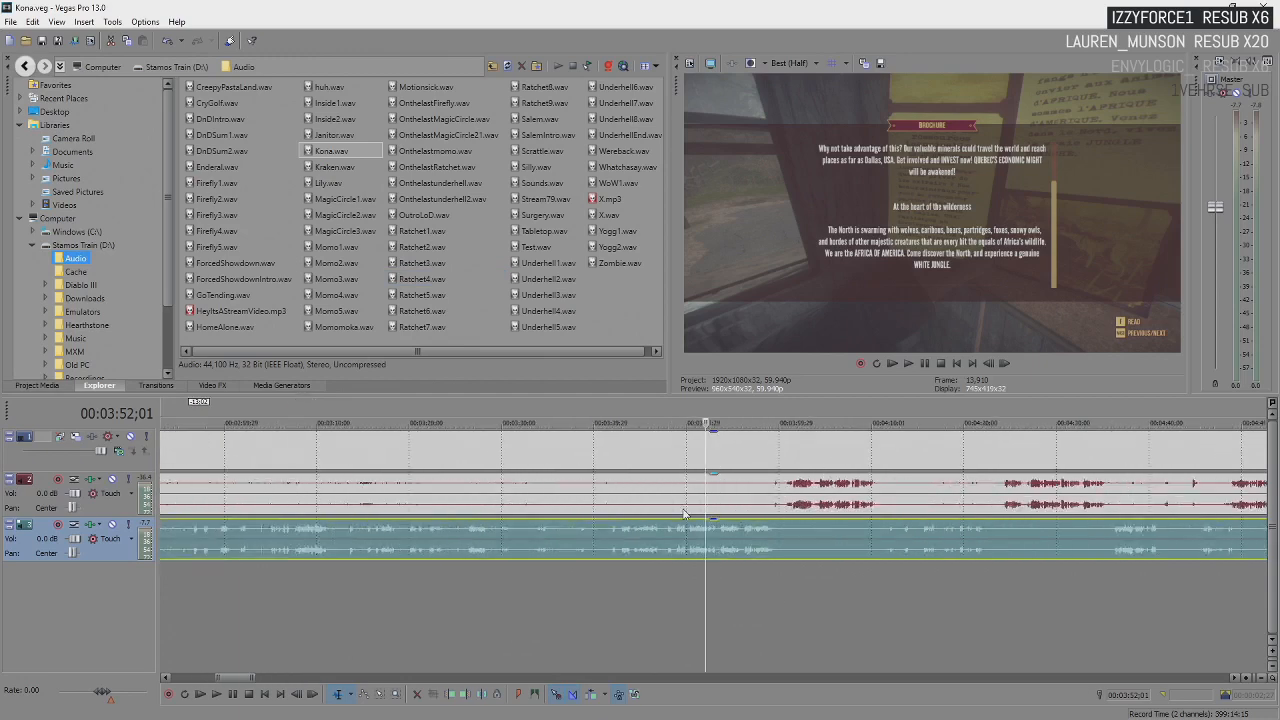
pyautogui.press('space')
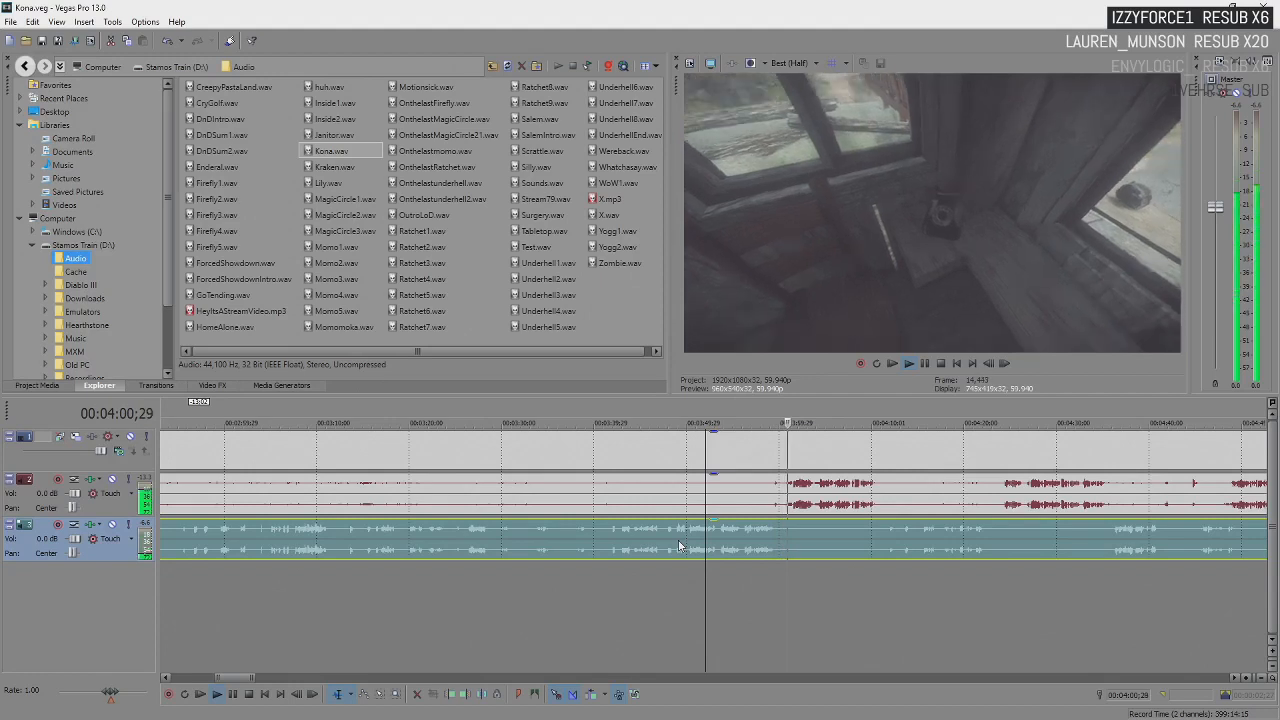
pyautogui.press('Return')
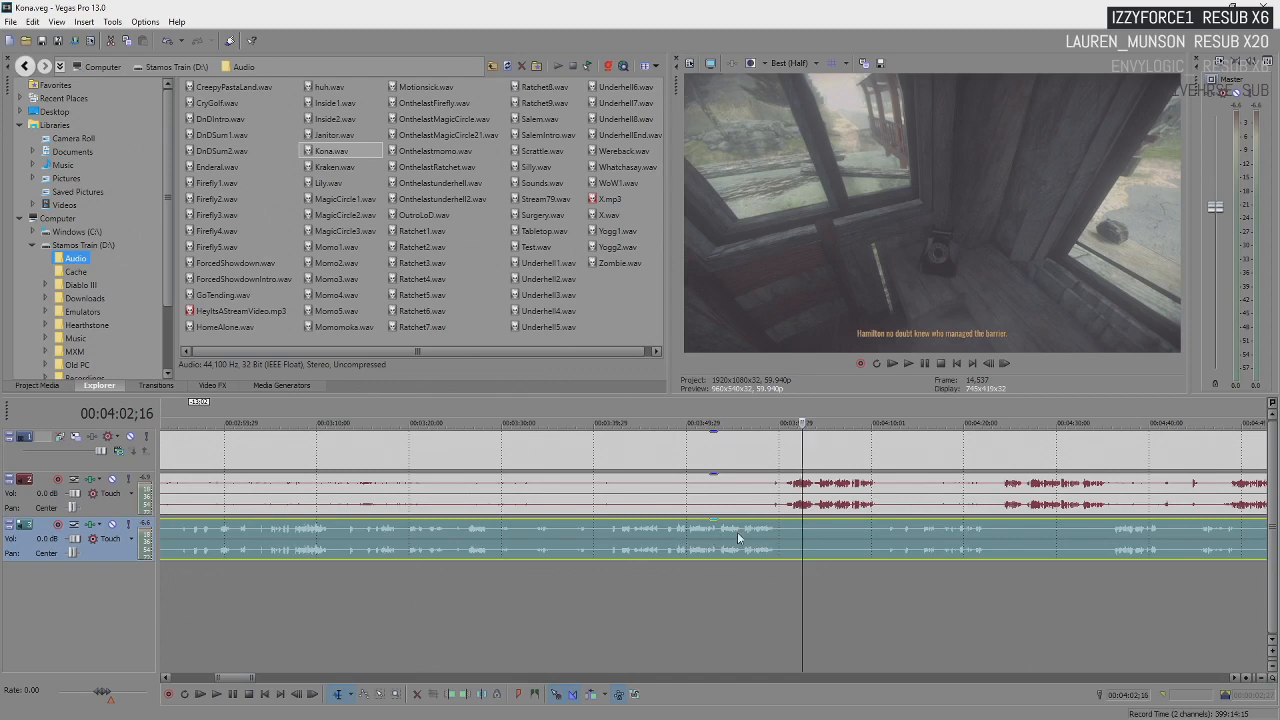
pyautogui.click(763, 524)
pyautogui.press('space')
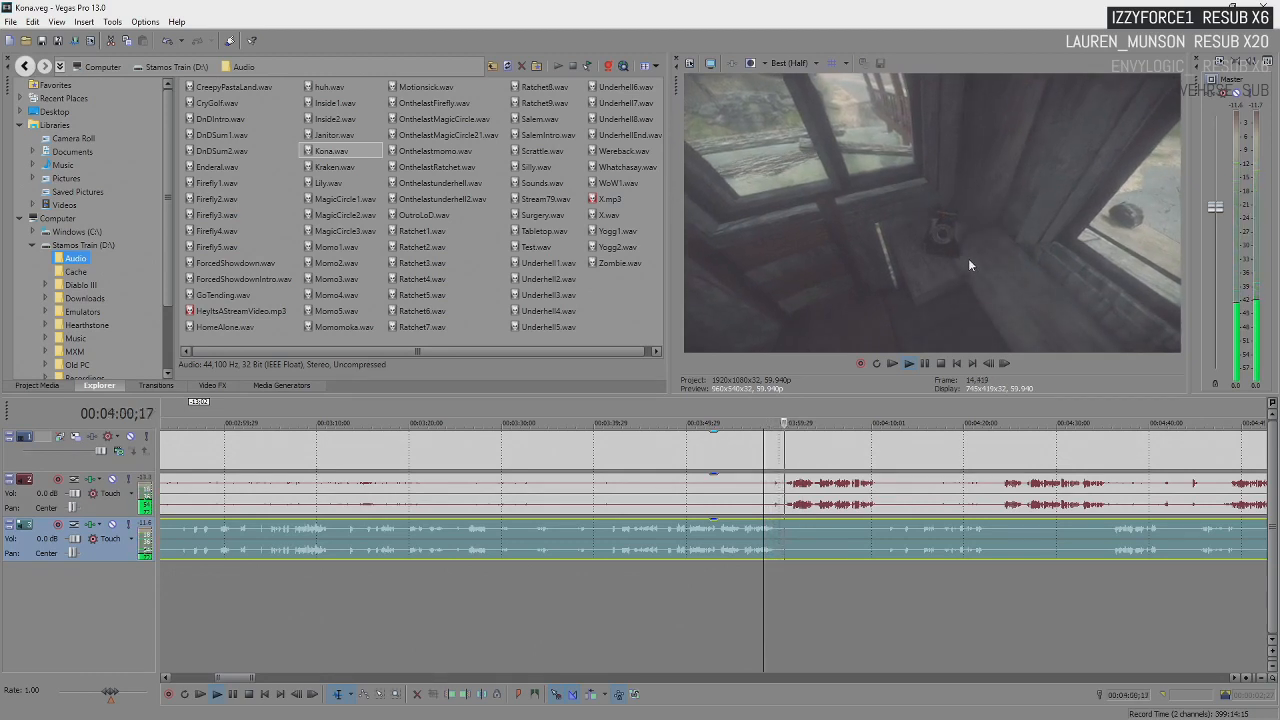
pyautogui.press('Return')
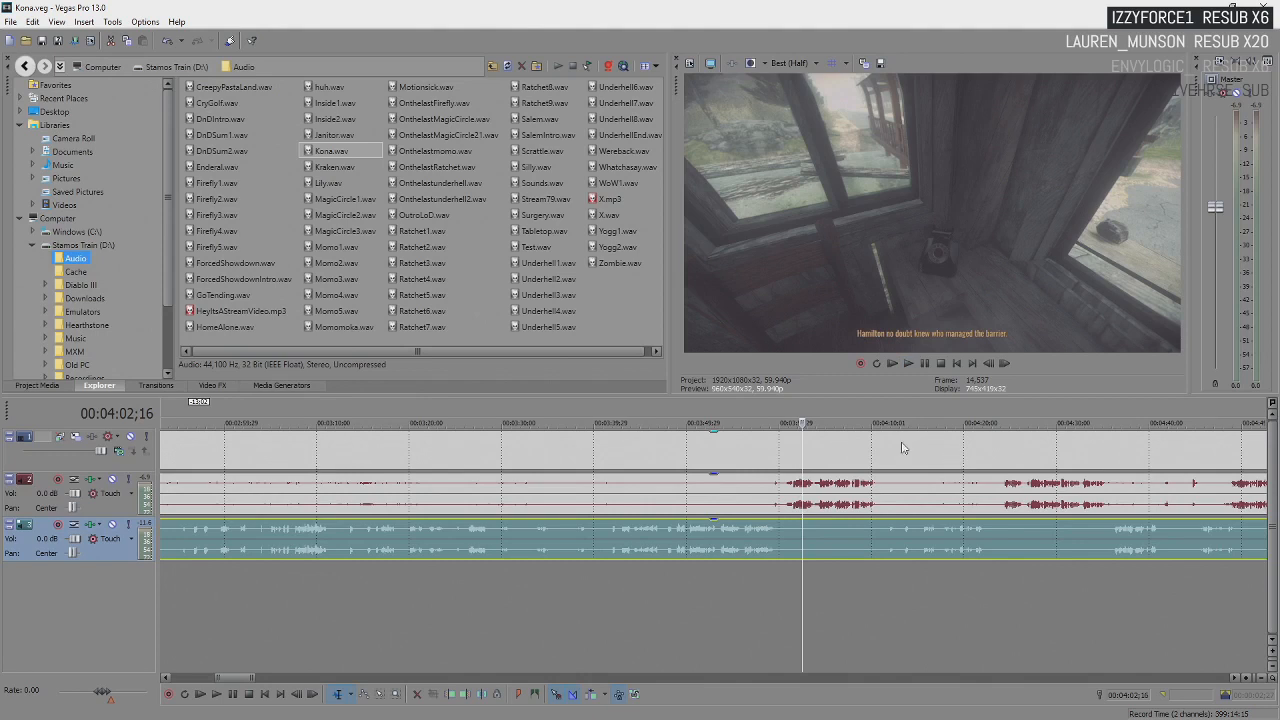
pyautogui.press('Return')
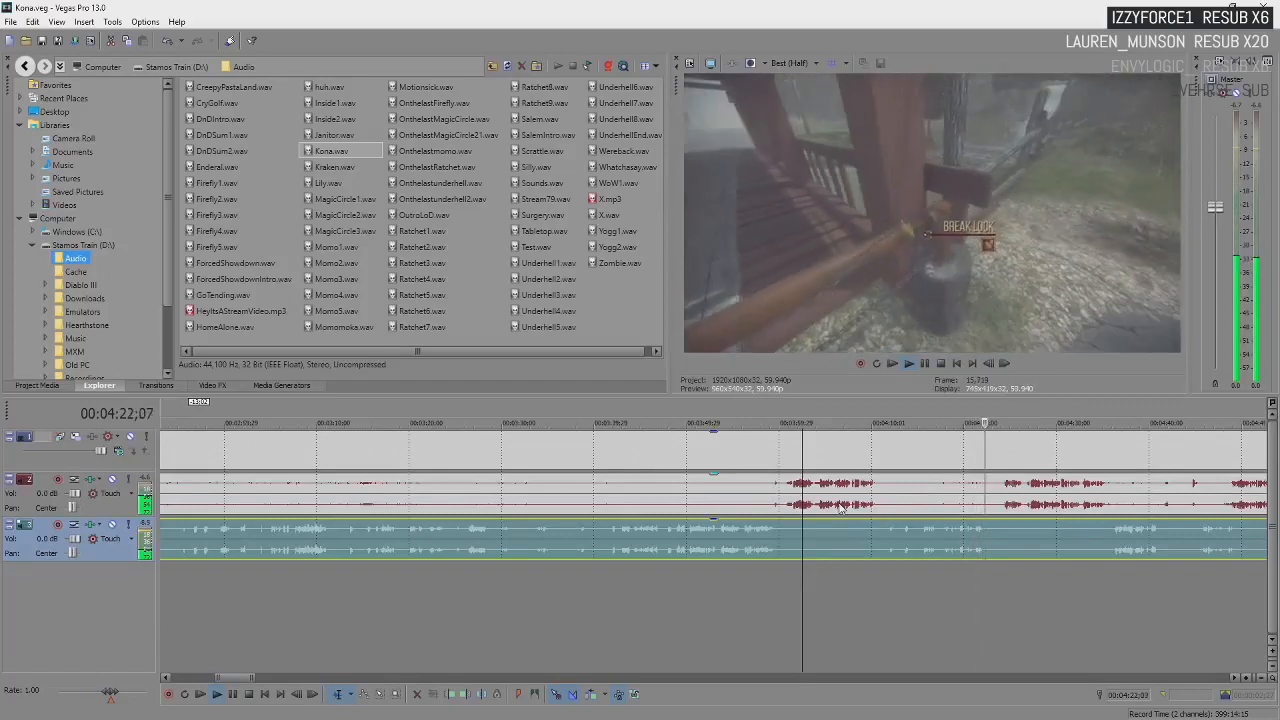
pyautogui.press('Return')
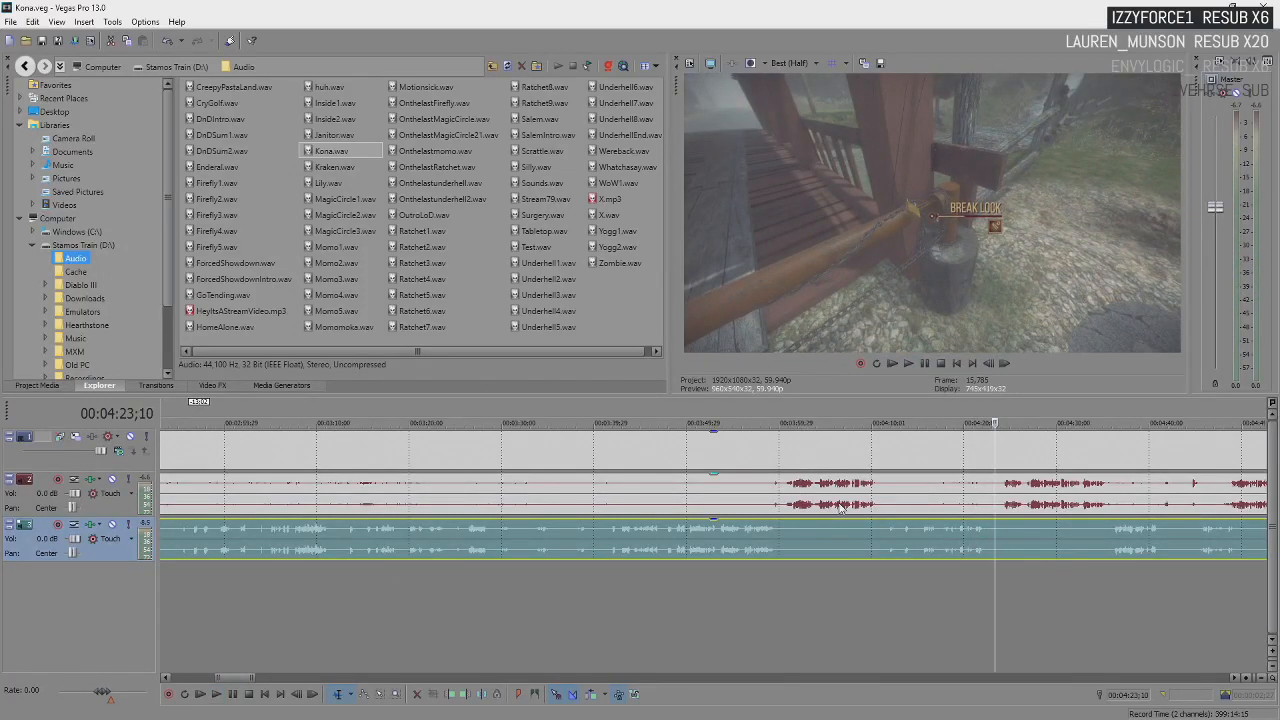
pyautogui.press('Return')
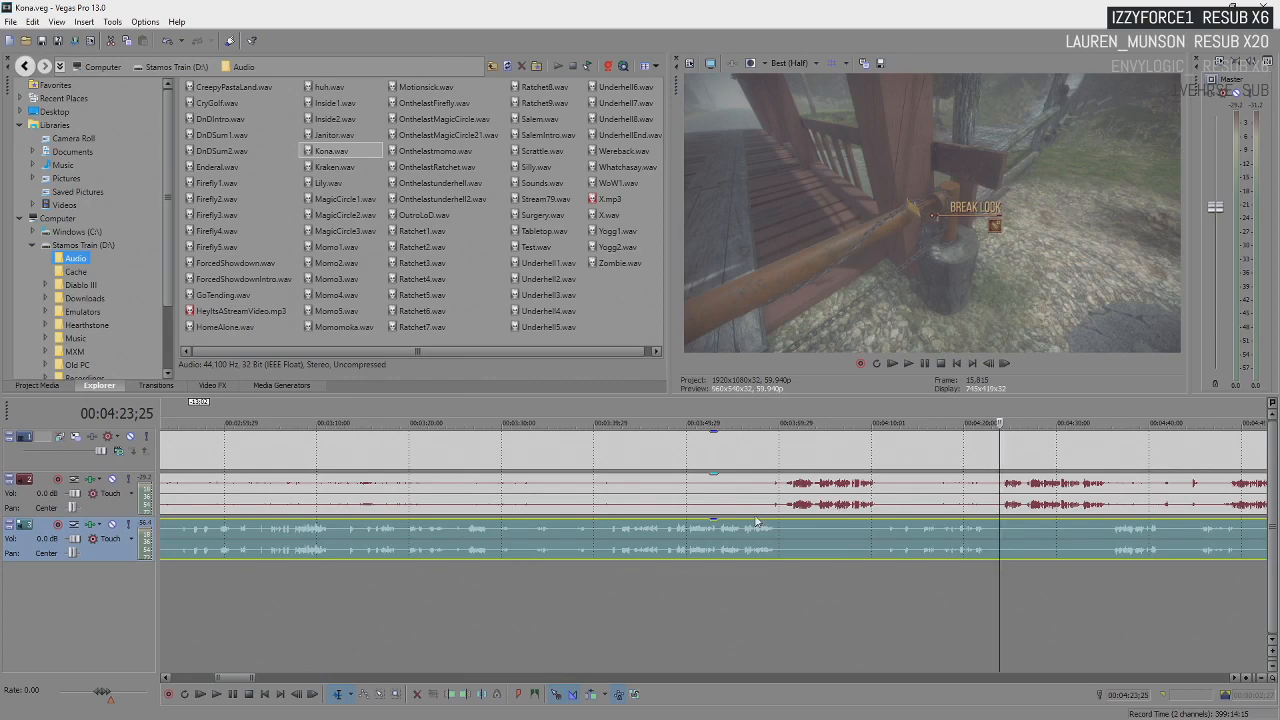
pyautogui.press('space')
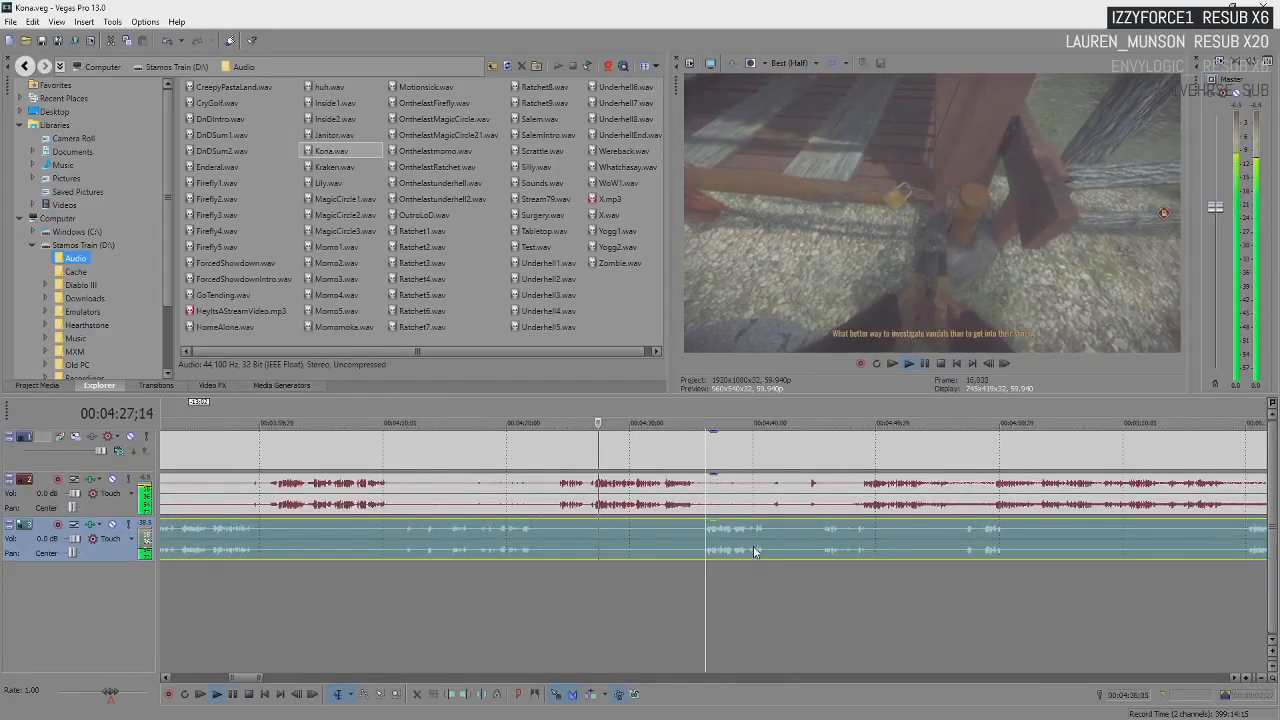
# - Split the long commentary clip at 4:22;25 and shift the remainder about 13 seconds later, starting just after the game narration
pyautogui.click(541, 541)
pyautogui.press('s')
pyautogui.moveTo(547, 544); pyautogui.dragTo(701, 549)
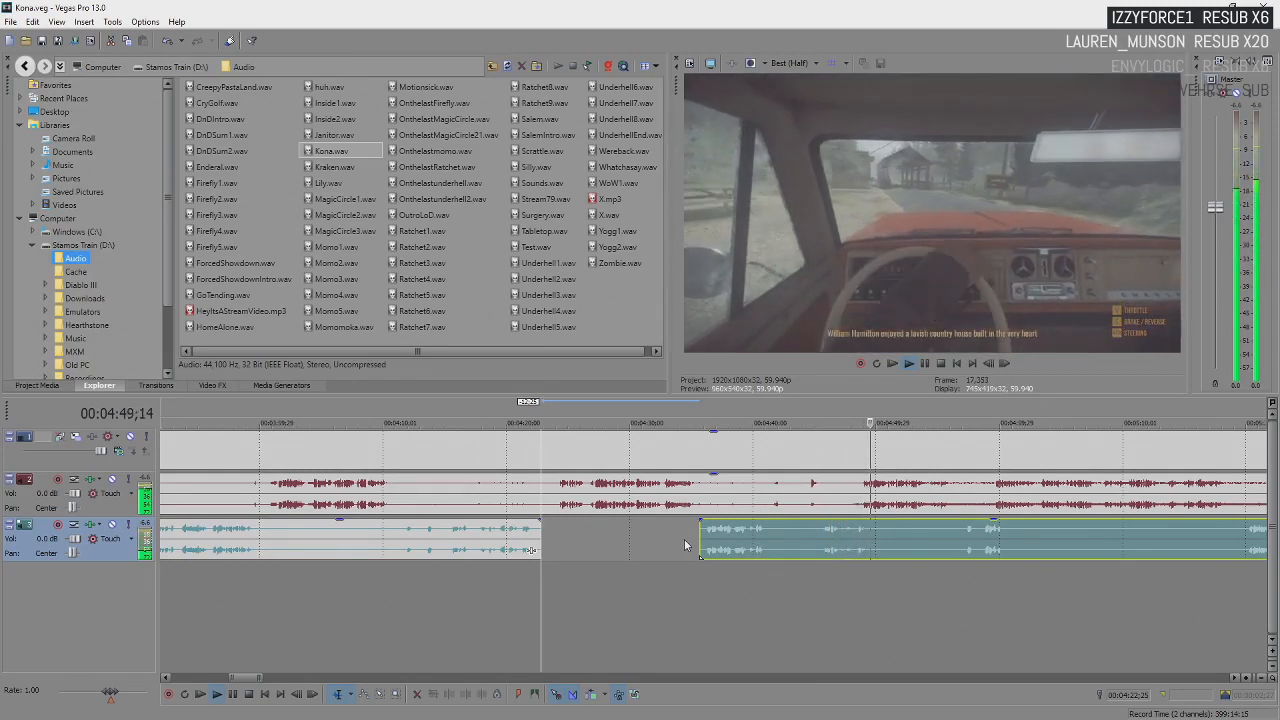
pyautogui.scroll(2, 789, 536)
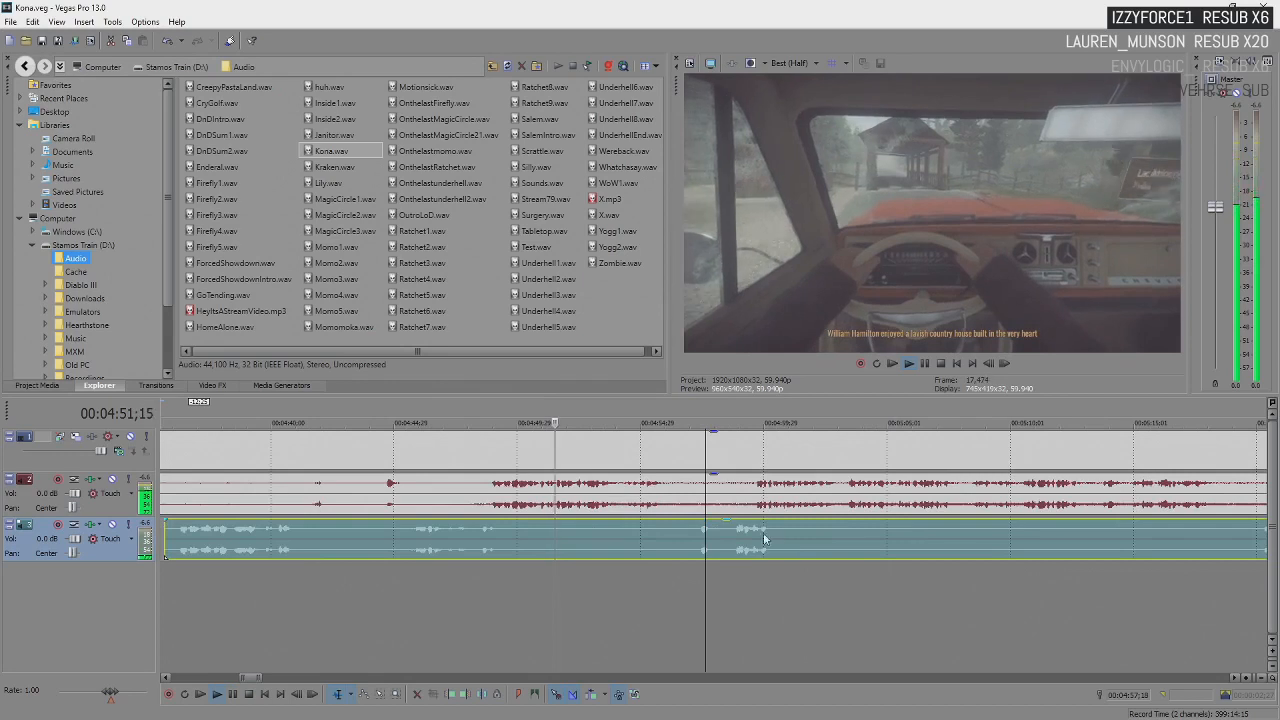
# - Split the commentary clip at about 4:50 and trim the start of the remainder to about 4:56, removing the stretch under the narration
pyautogui.click(526, 546)
pyautogui.press('s')
pyautogui.moveTo(528, 546); pyautogui.dragTo(684, 546)
# - Split the commentary after the short remark at 5:02;02 and shift that short piece about 20 frames earlier
pyautogui.click(814, 546)
pyautogui.press('s')
pyautogui.moveTo(786, 549); pyautogui.dragTo(730, 550)
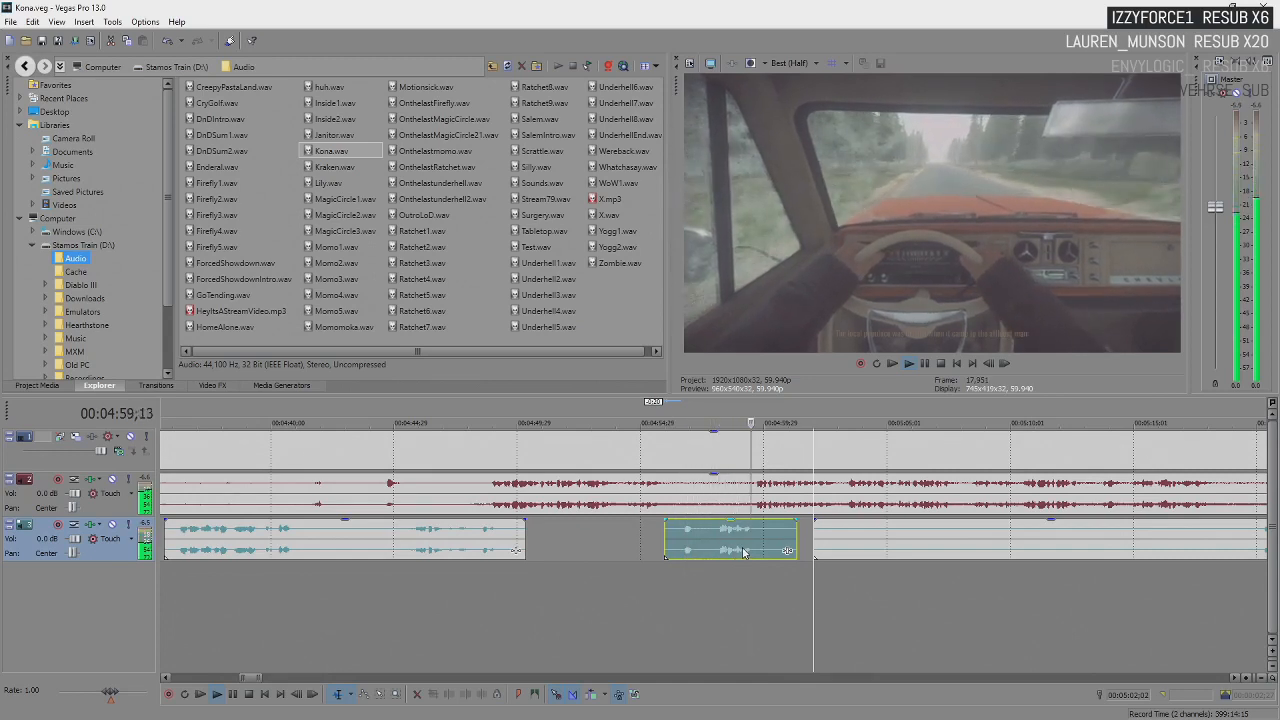
# - Undo the short piece's shift to play its original timing from about 4:57, and restore the earlier position
pyautogui.moveTo(788, 550); pyautogui.dragTo(770, 550)
pyautogui.hotkey('ctrl', 'z')
pyautogui.hotkey('ctrl', 'z')
pyautogui.click(700, 541)
pyautogui.press('space')
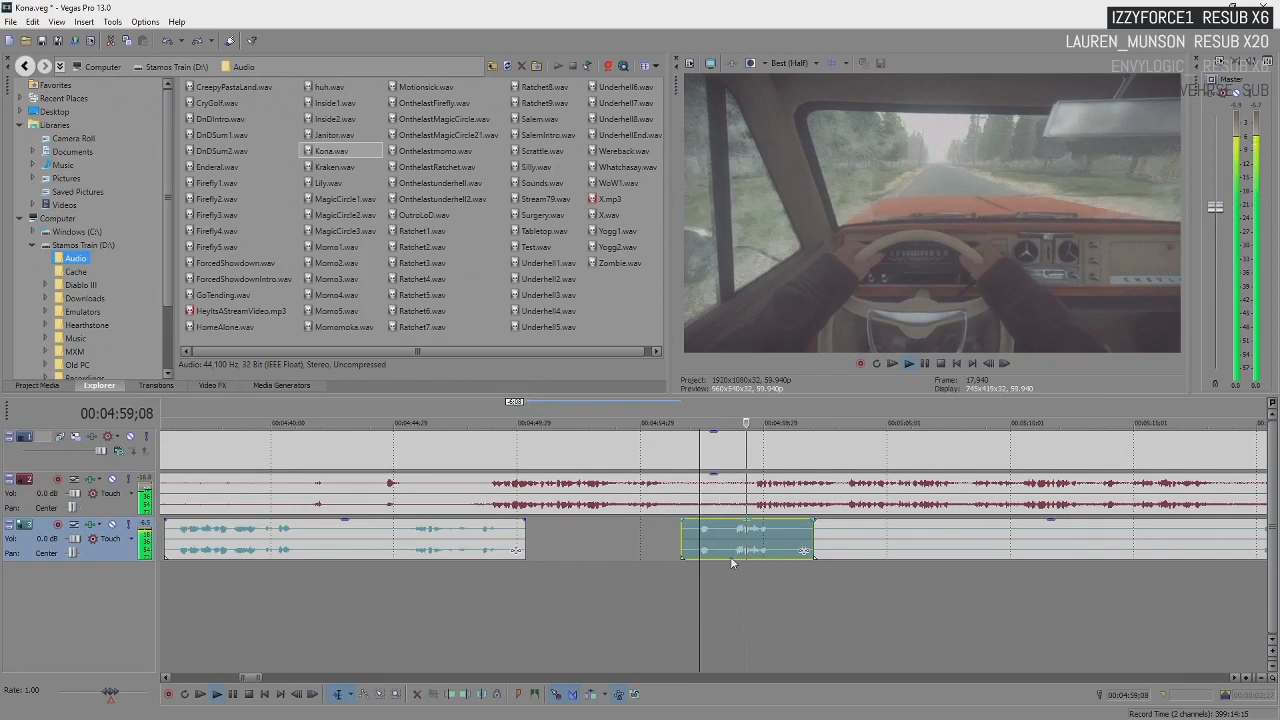
pyautogui.press('Return')
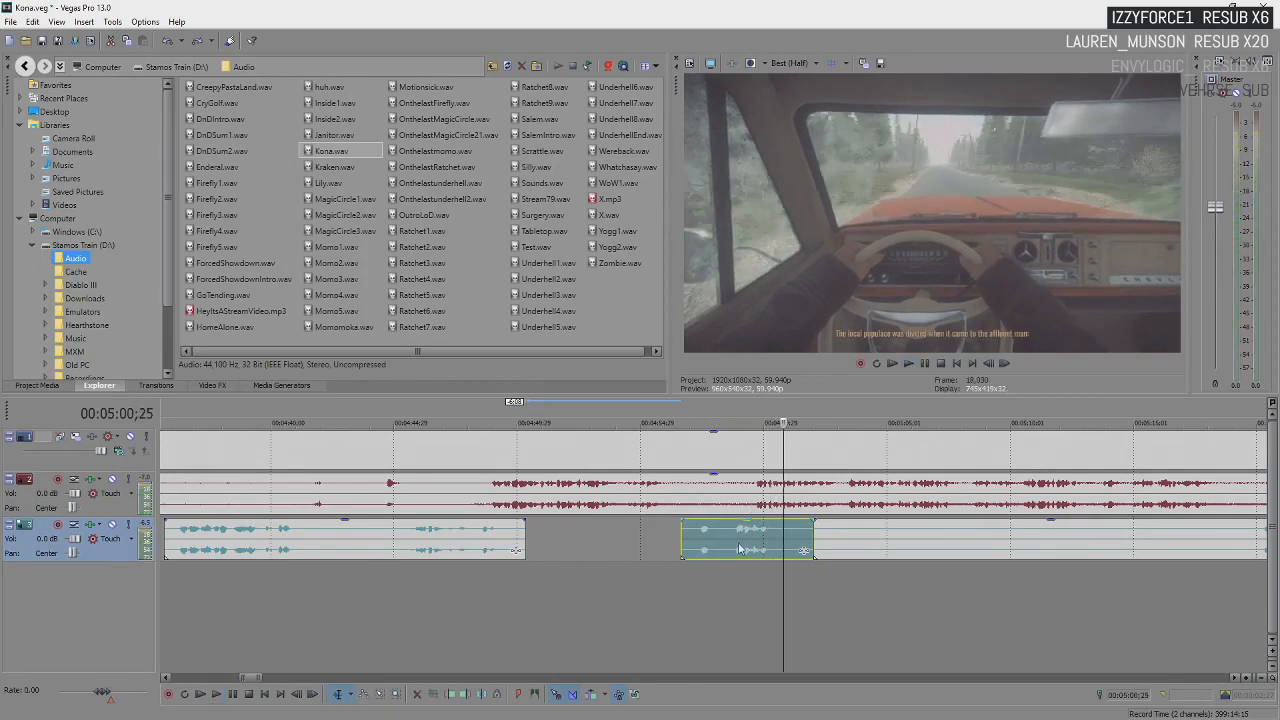
pyautogui.click(33, 21)
pyautogui.click(48, 52)
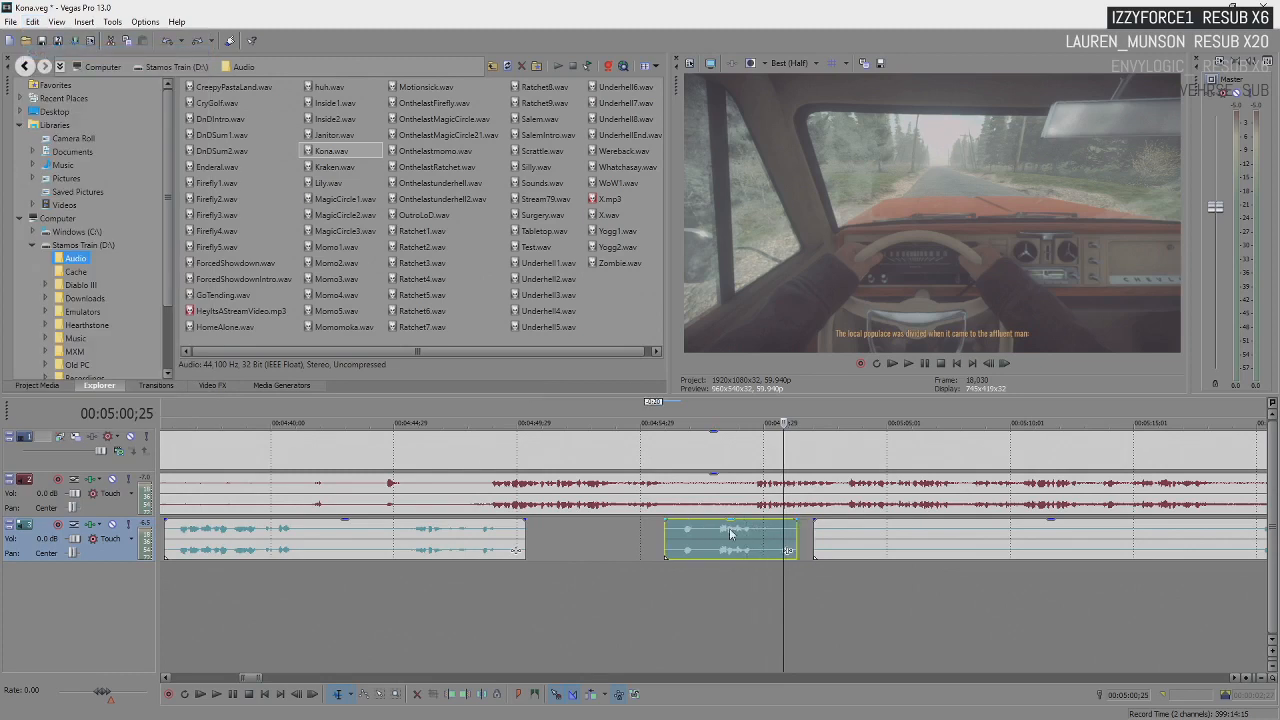
# - Play the shifted short piece from 4:55;28 to check that it fits the pause between narration lines
pyautogui.click(659, 545)
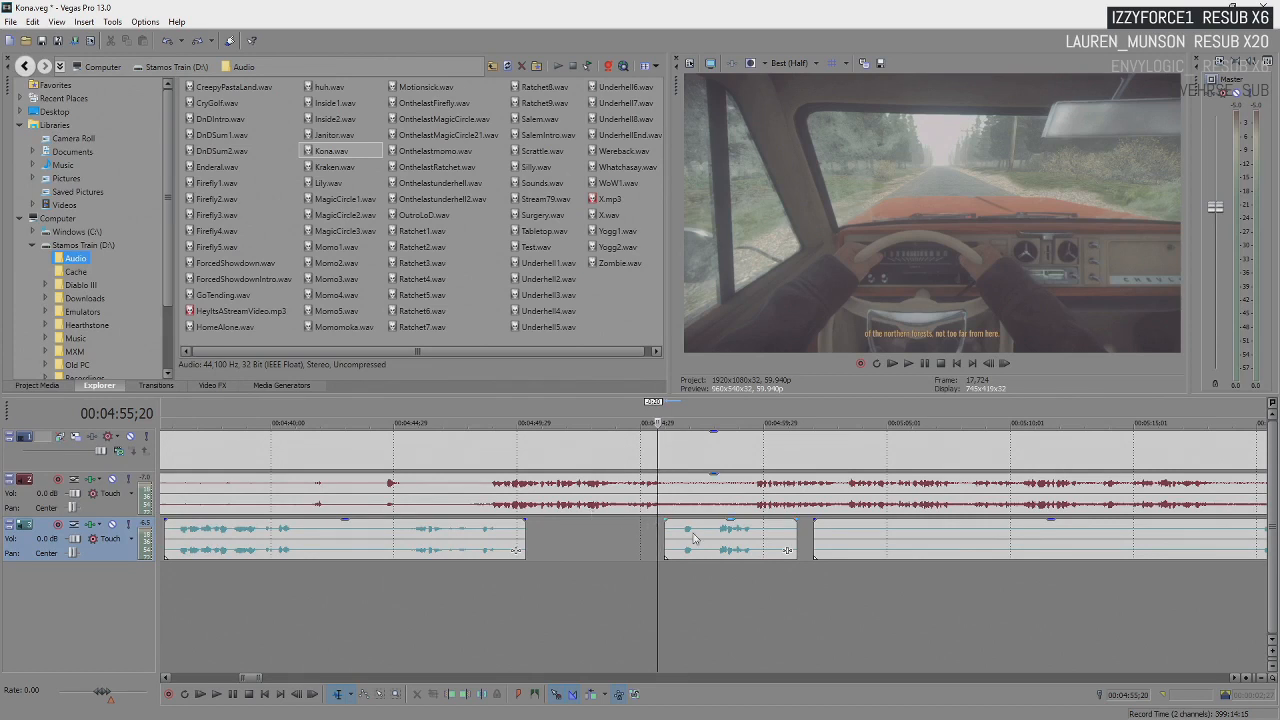
pyautogui.click(666, 550)
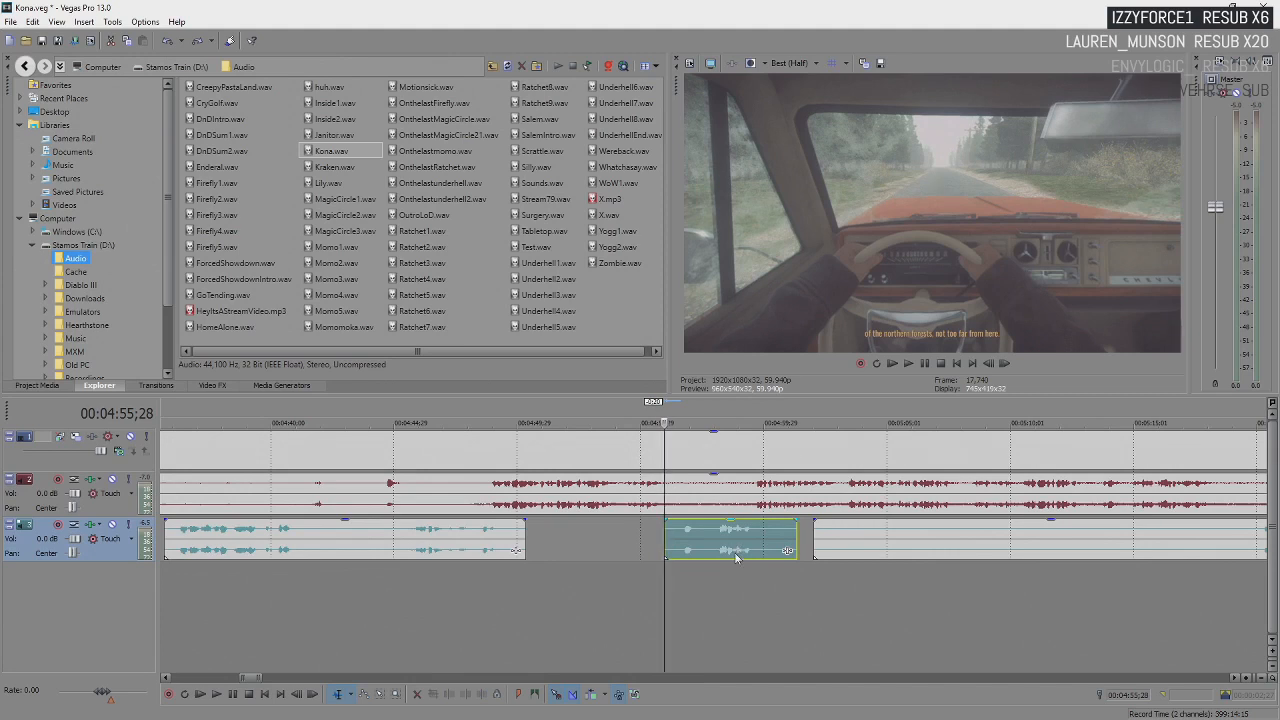
pyautogui.press('space')
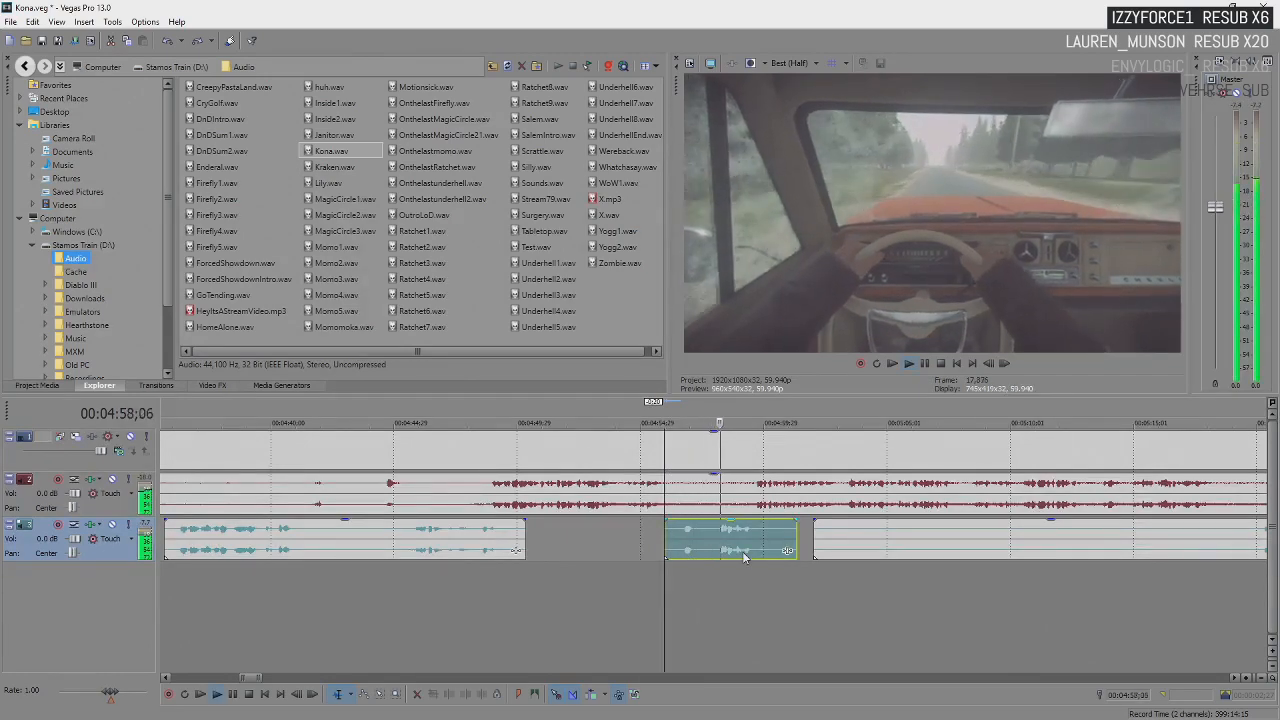
# - Trim the start of the long commentary clip to about 5:20 and the end of the short piece to about 5:00
pyautogui.scroll(-3, 825, 581)
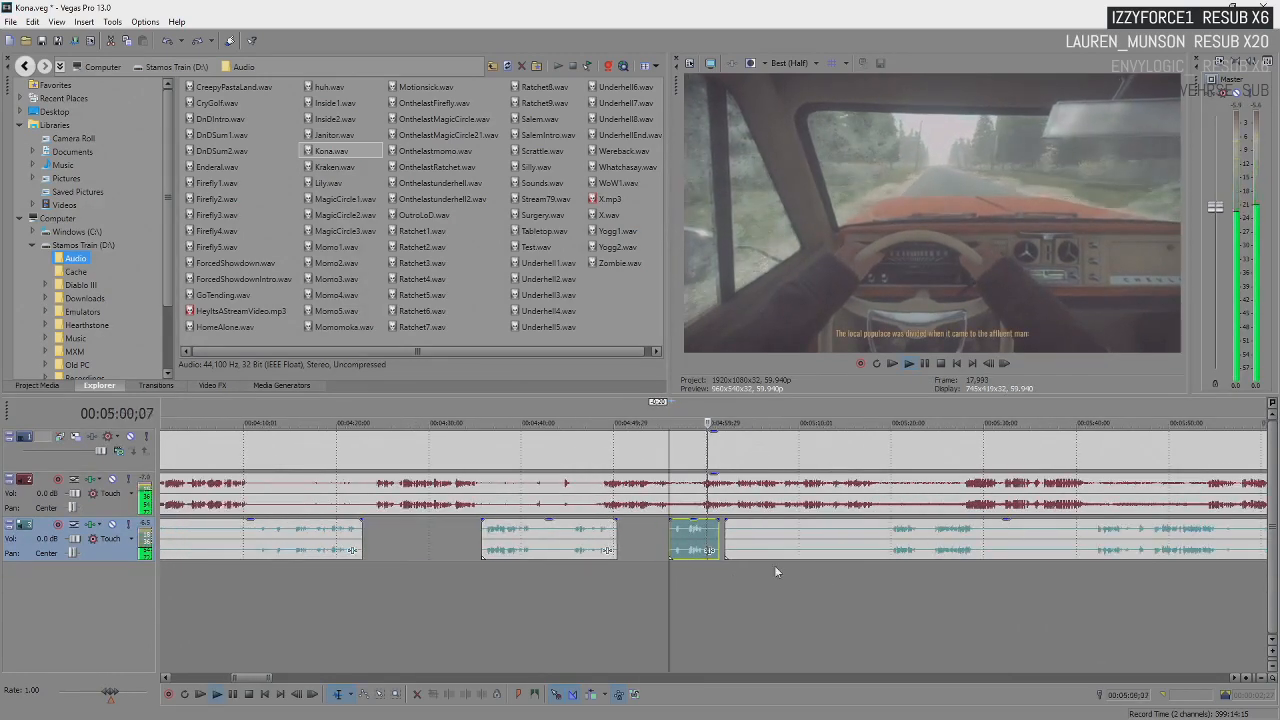
pyautogui.moveTo(727, 537); pyautogui.dragTo(888, 538)
pyautogui.click(715, 535)
pyautogui.moveTo(716, 535); pyautogui.dragTo(709, 535)
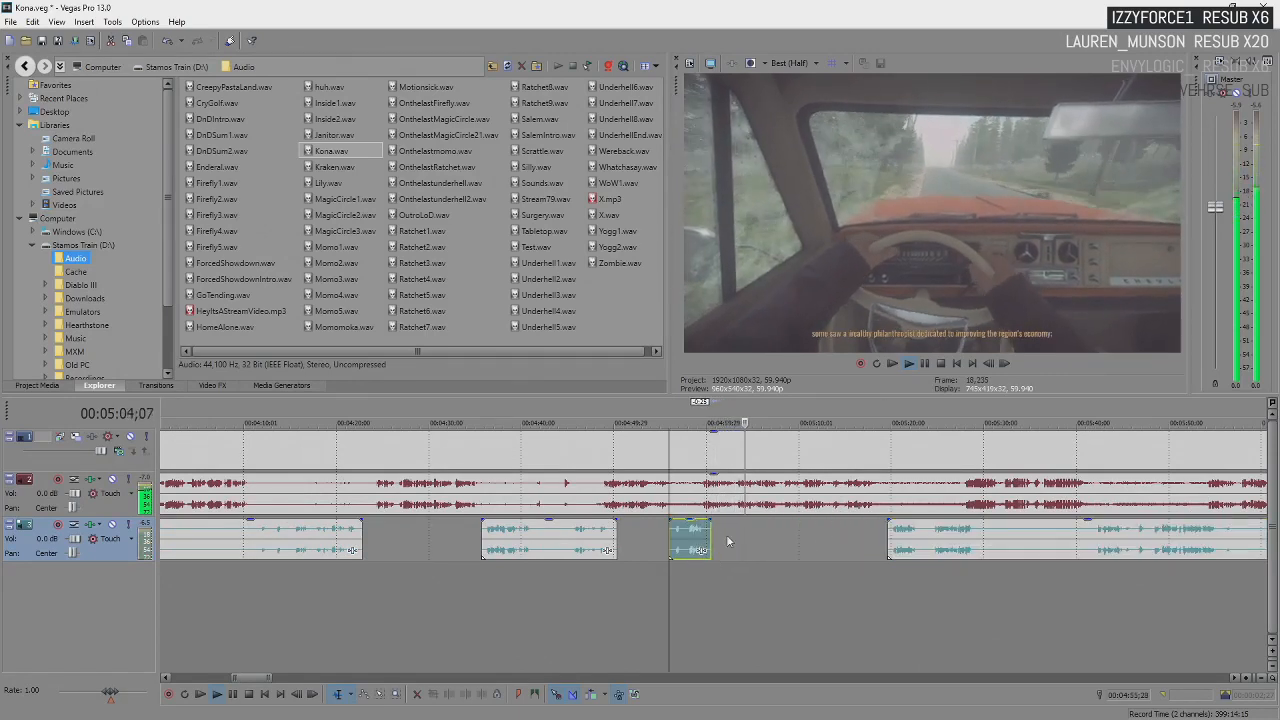
# - Play the footage through 5:10;04 to about 5:19 to check the lead-in to the next commentary section
pyautogui.click(889, 542)
pyautogui.scroll(-2, 883, 543)
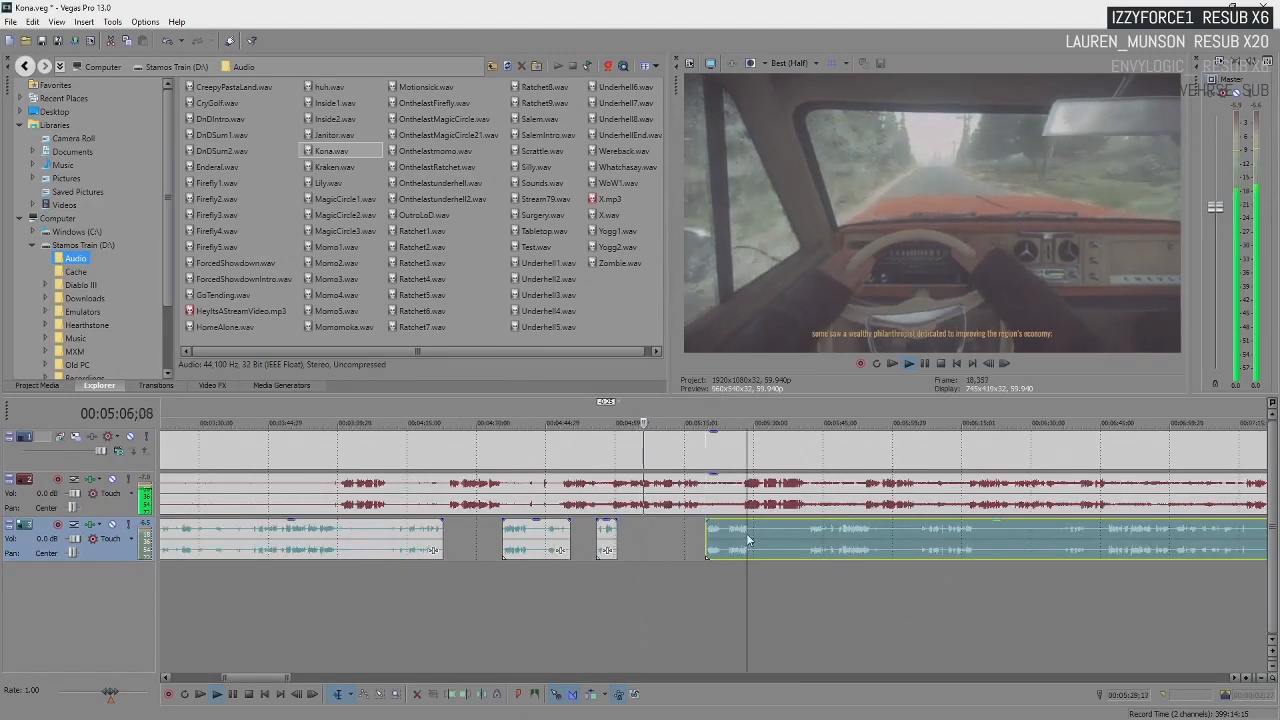
pyautogui.scroll(2, 748, 541)
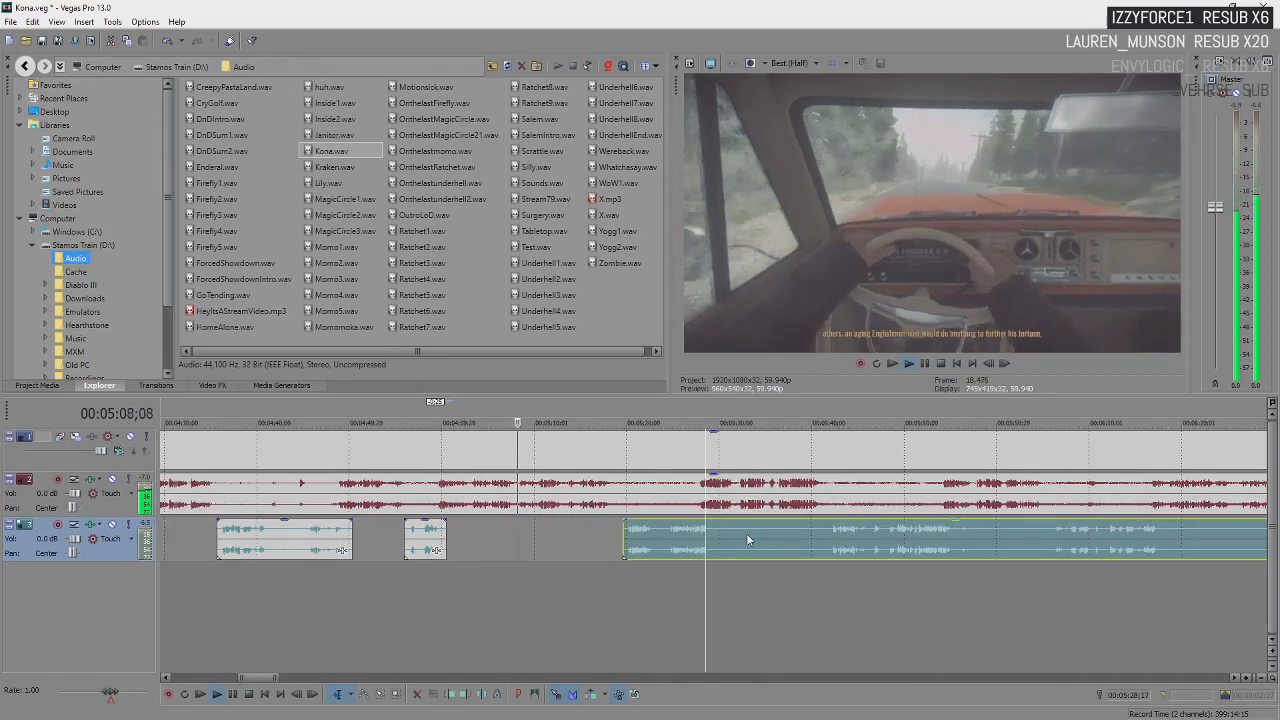
pyautogui.press('space')
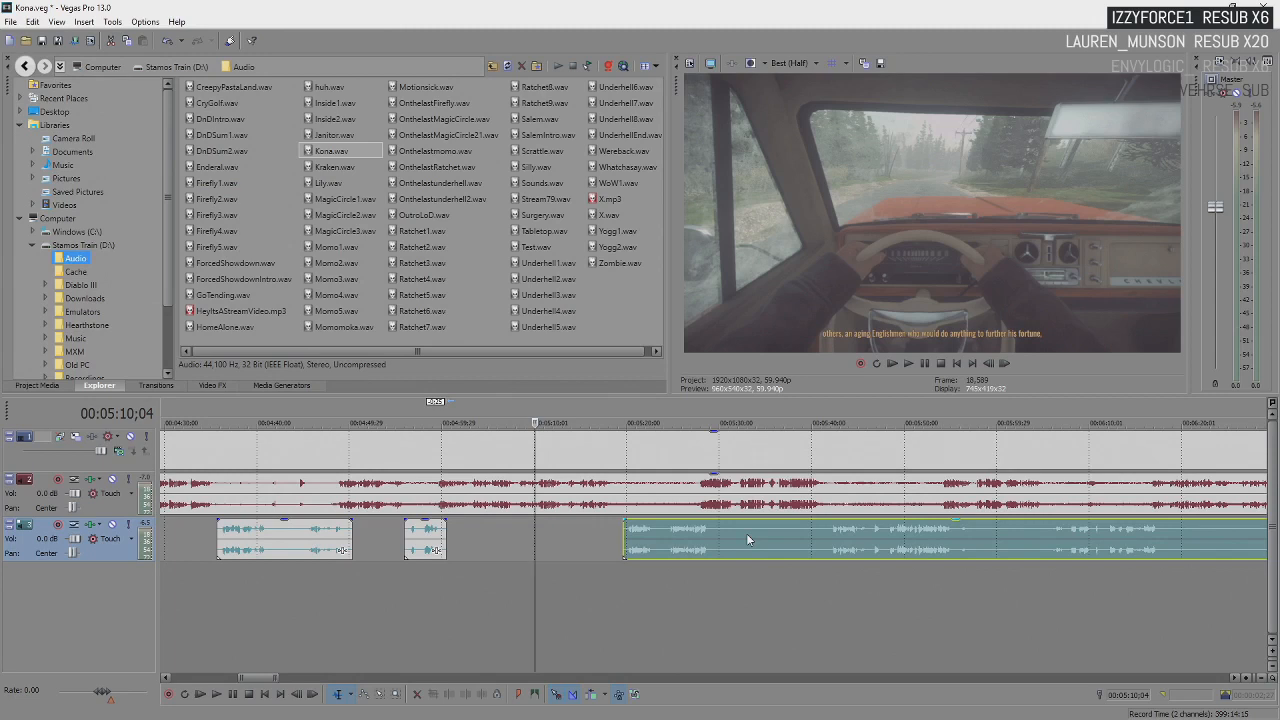
pyautogui.press('space')
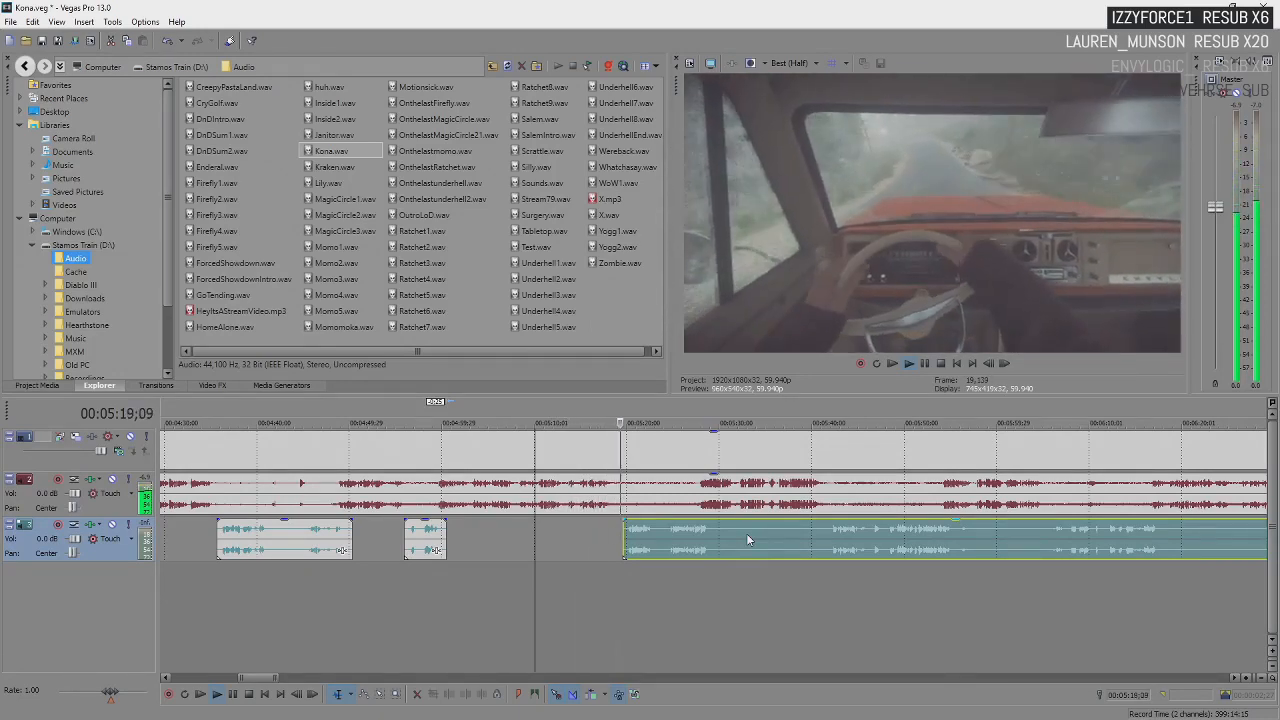
# - Split the commentary at about 5:23 and 5:29;13, and shift the middle piece 14 frames earlier to overlap the preceding clip
pyautogui.click(708, 550)
pyautogui.scroll(3, 708, 550)
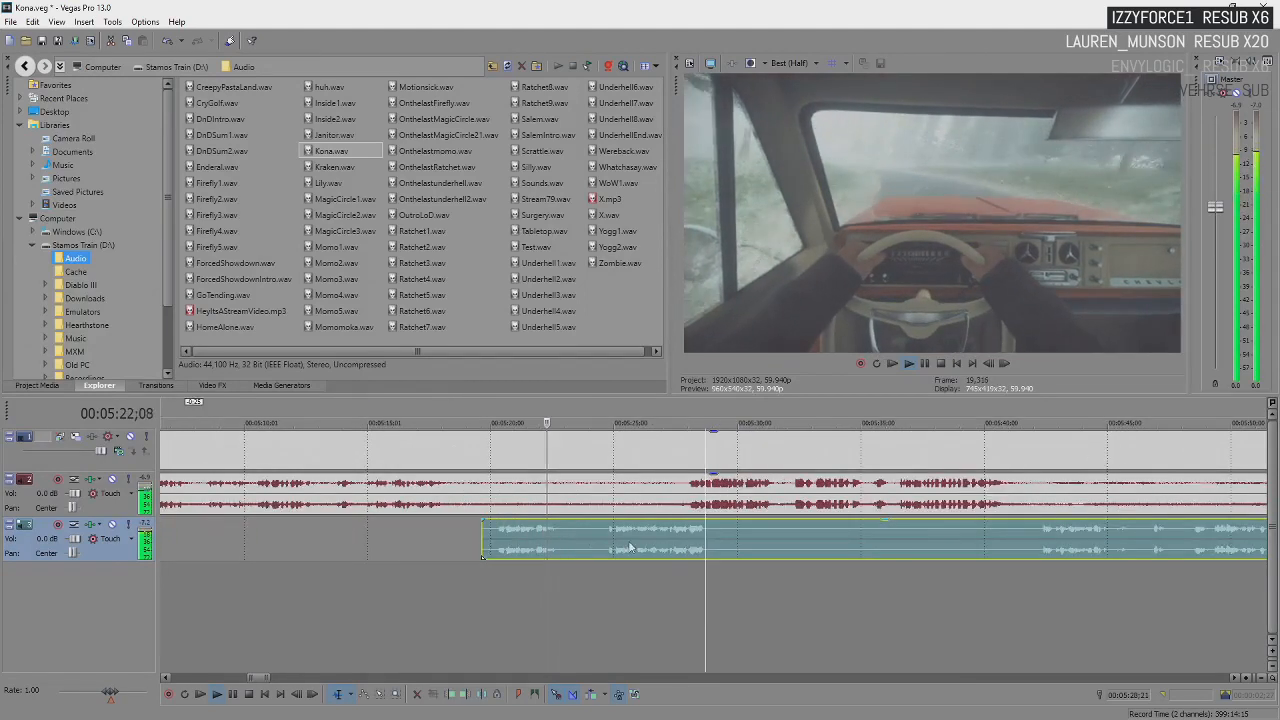
pyautogui.click(724, 546)
pyautogui.press('s')
pyautogui.scroll(3, 722, 548)
pyautogui.moveTo(652, 547); pyautogui.dragTo(618, 555)
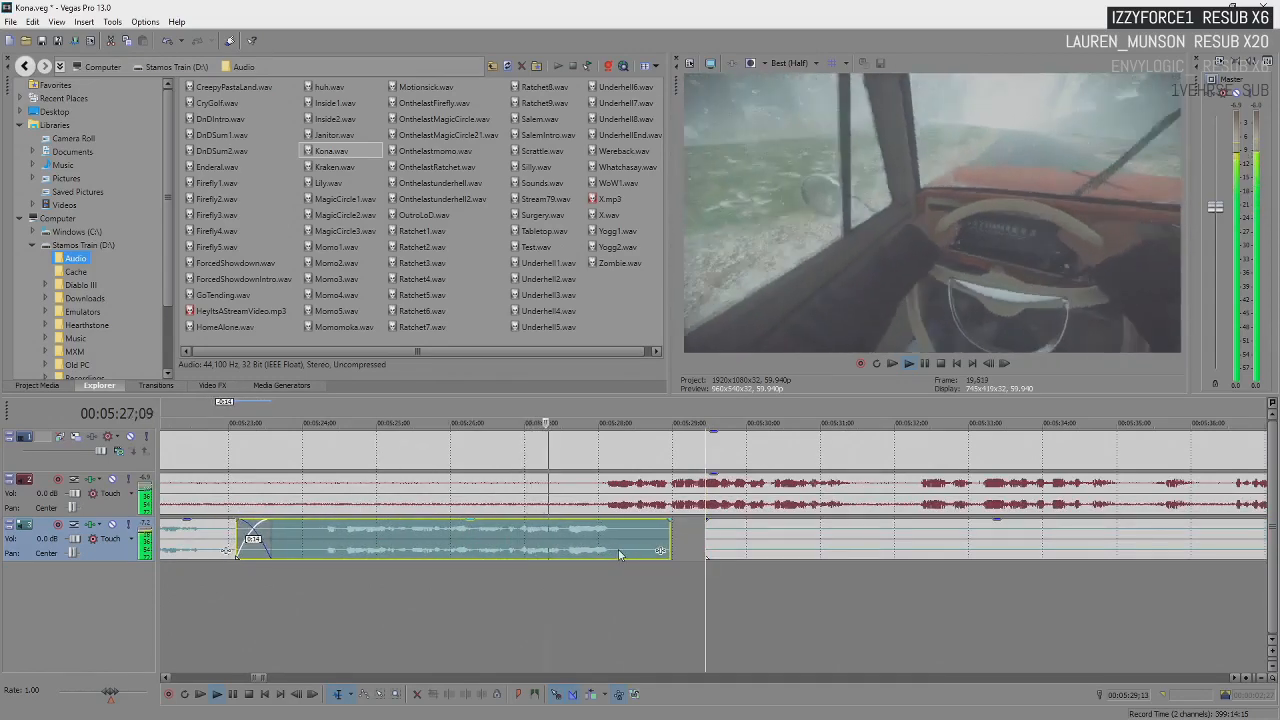
# - Play from 5:27;08 to 5:38;14, checking the end of the shifted piece against the start of the game narration
pyautogui.scroll(-2, 618, 555)
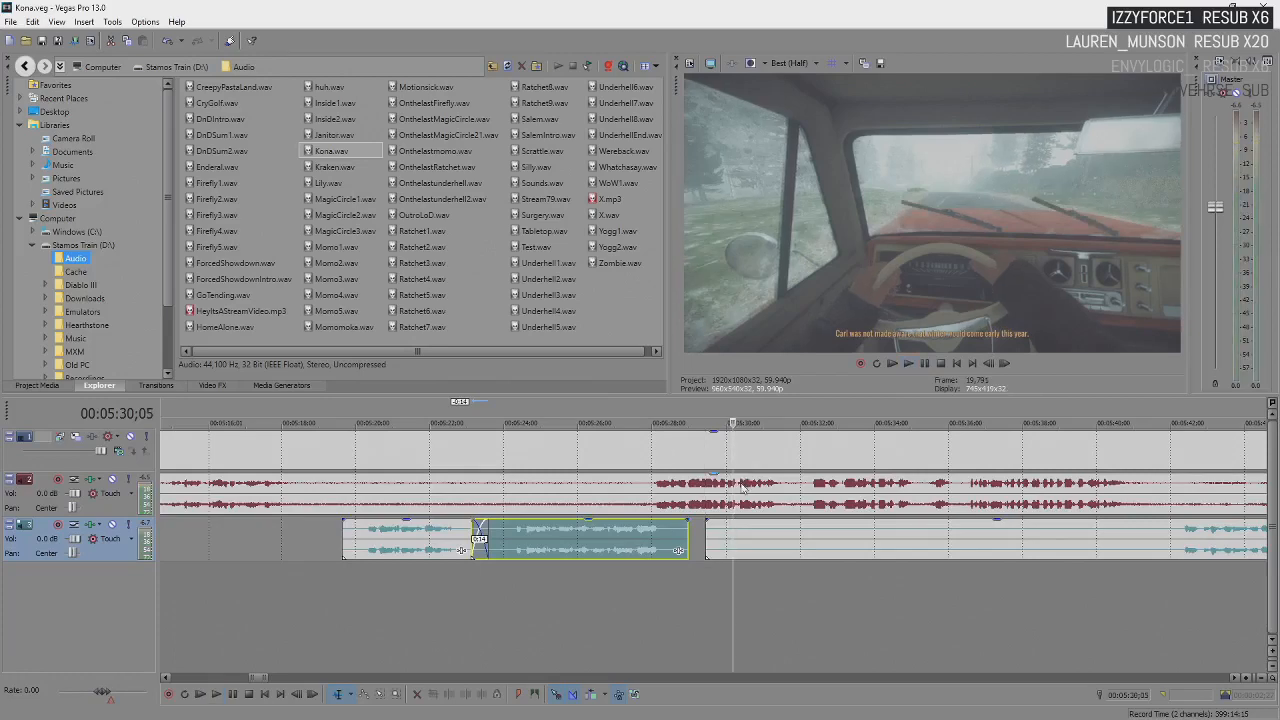
pyautogui.scroll(-1, 745, 489)
pyautogui.scroll(1, 703, 495)
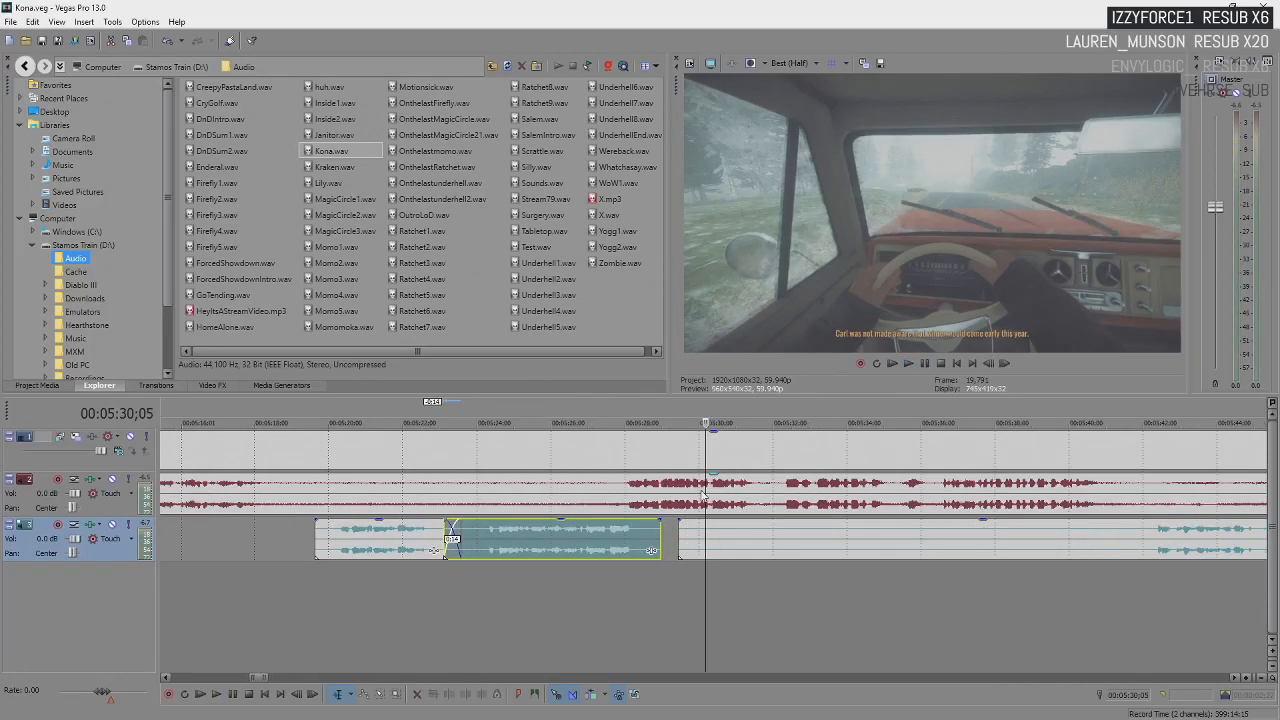
pyautogui.click(630, 496)
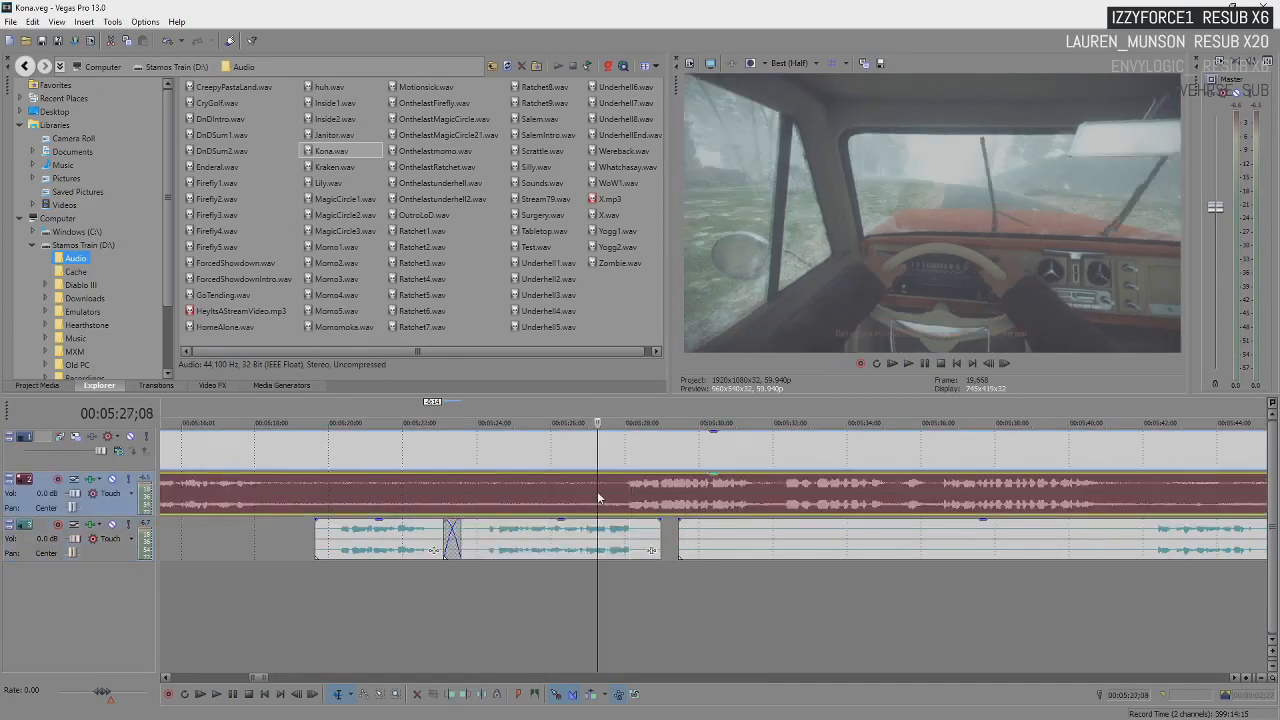
pyautogui.click(598, 497)
pyautogui.press('space')
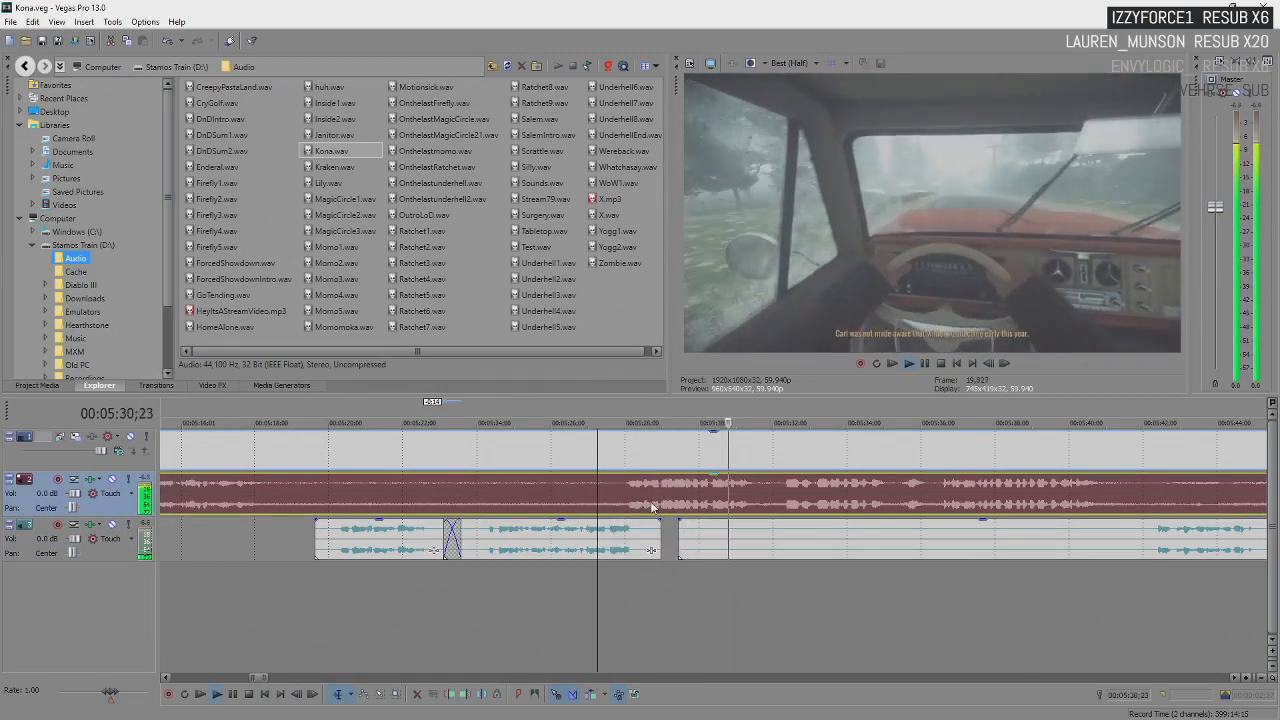
pyautogui.scroll(-2, 651, 508)
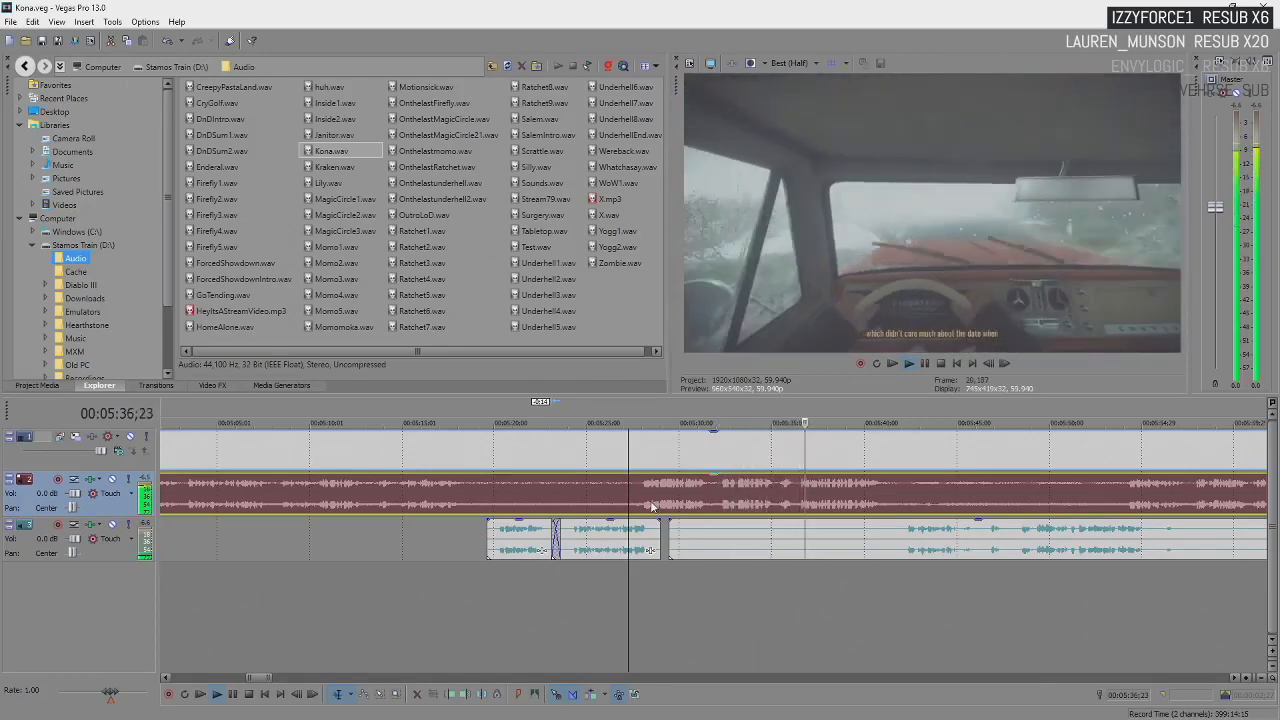
pyautogui.press('Return')
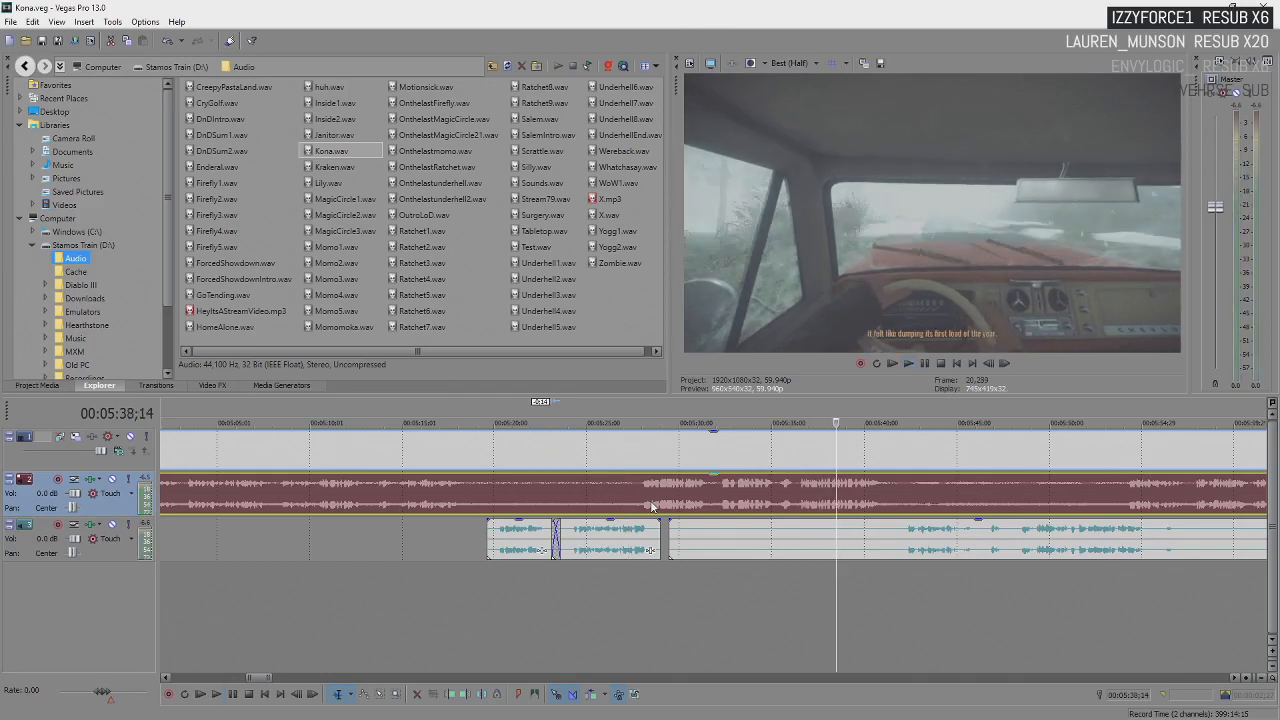
# - Trim the start of the remaining commentary clip to about 5:42, after the narration, and play through to 5:53;04
pyautogui.moveTo(849, 541); pyautogui.dragTo(900, 543)
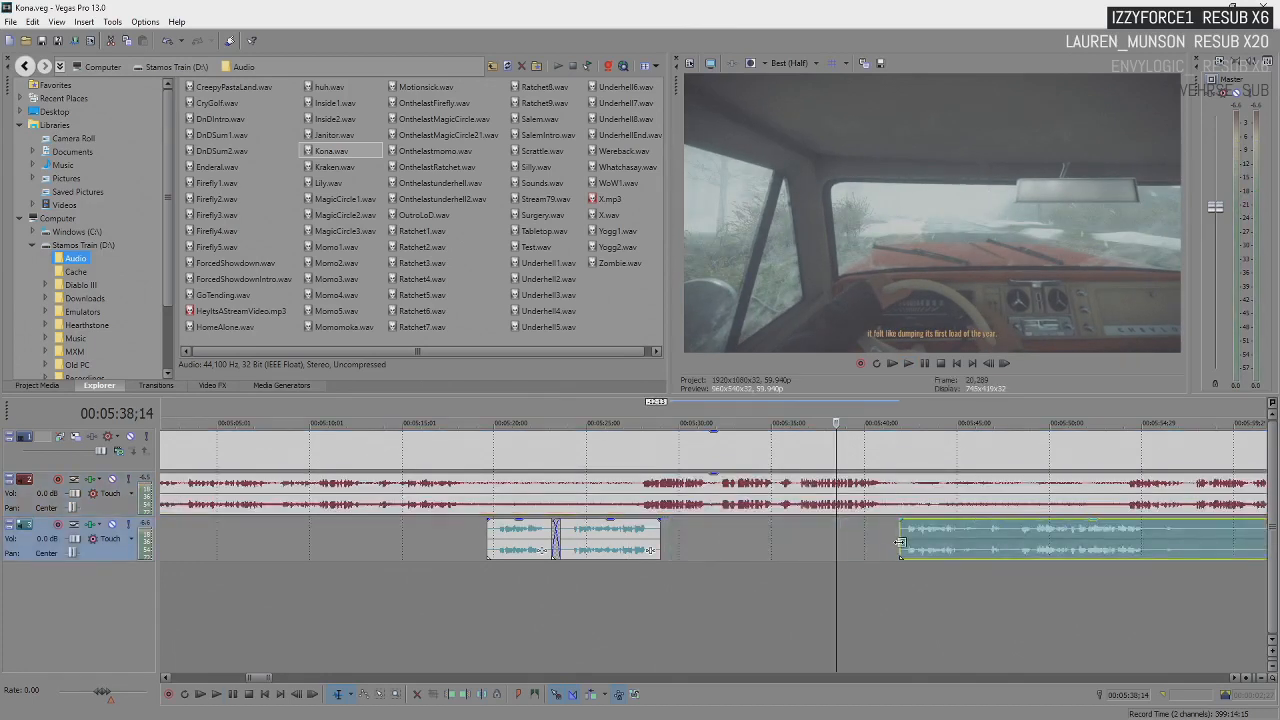
pyautogui.press('space')
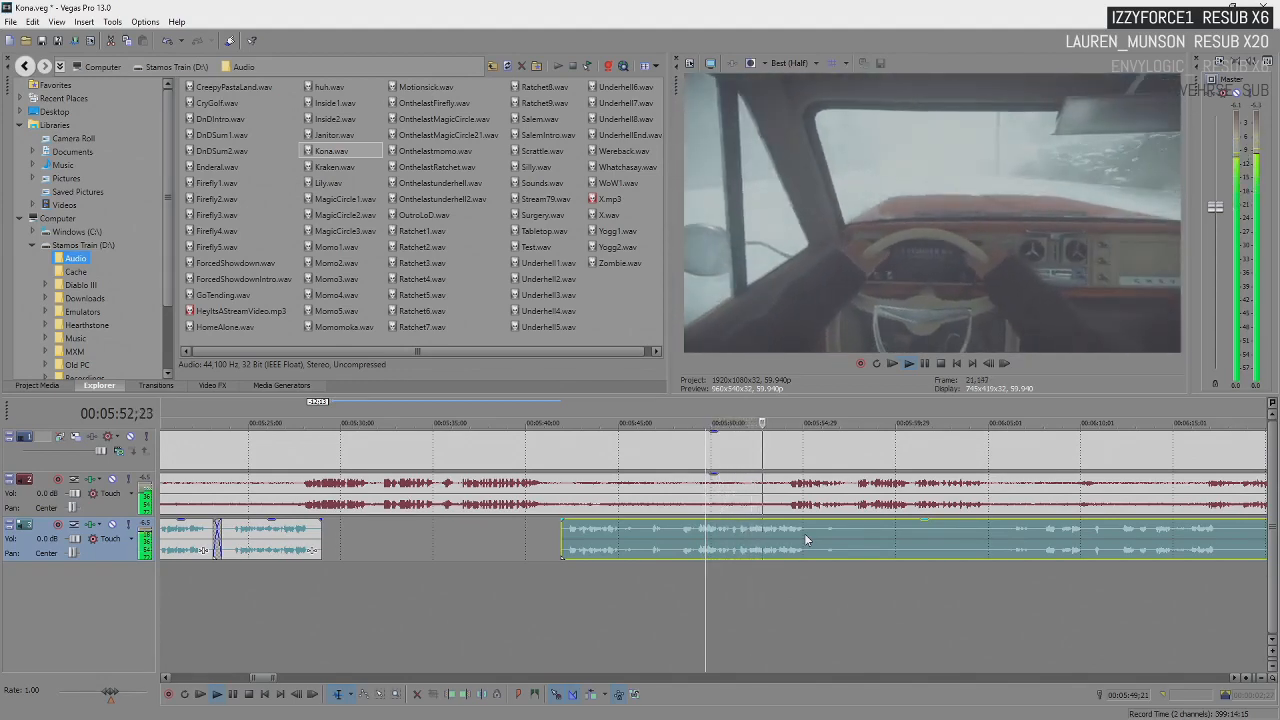
pyautogui.press('Return')
# - Play on to 5:58;19 and replay from about 5:48 to check the commentary's overlap with the next narration line
pyautogui.scroll(-8, 805, 535)
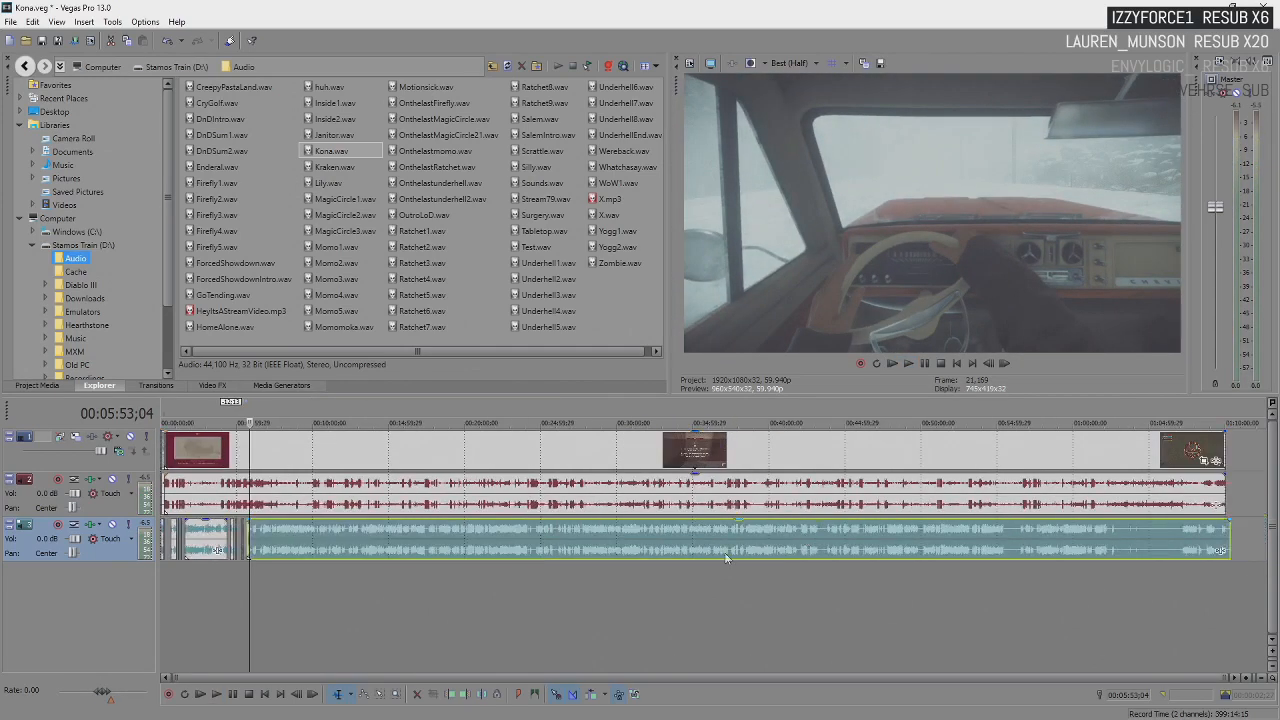
pyautogui.scroll(8, 725, 557)
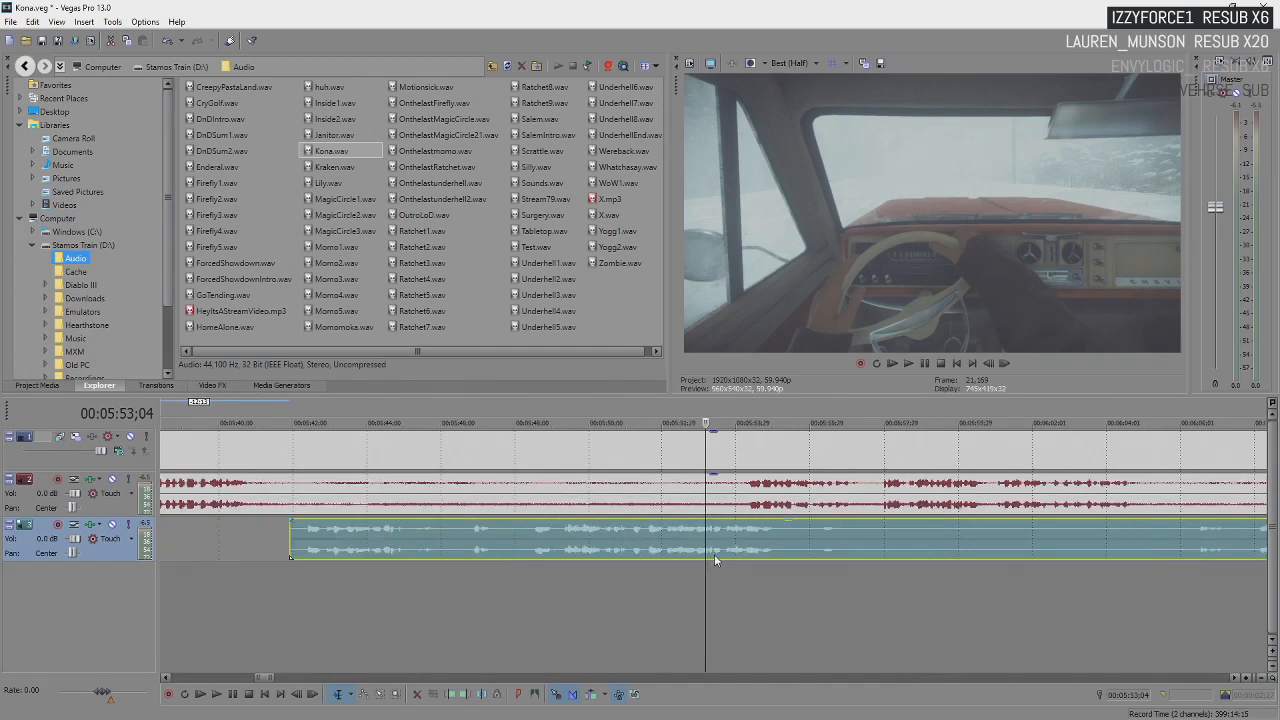
pyautogui.press('Return')
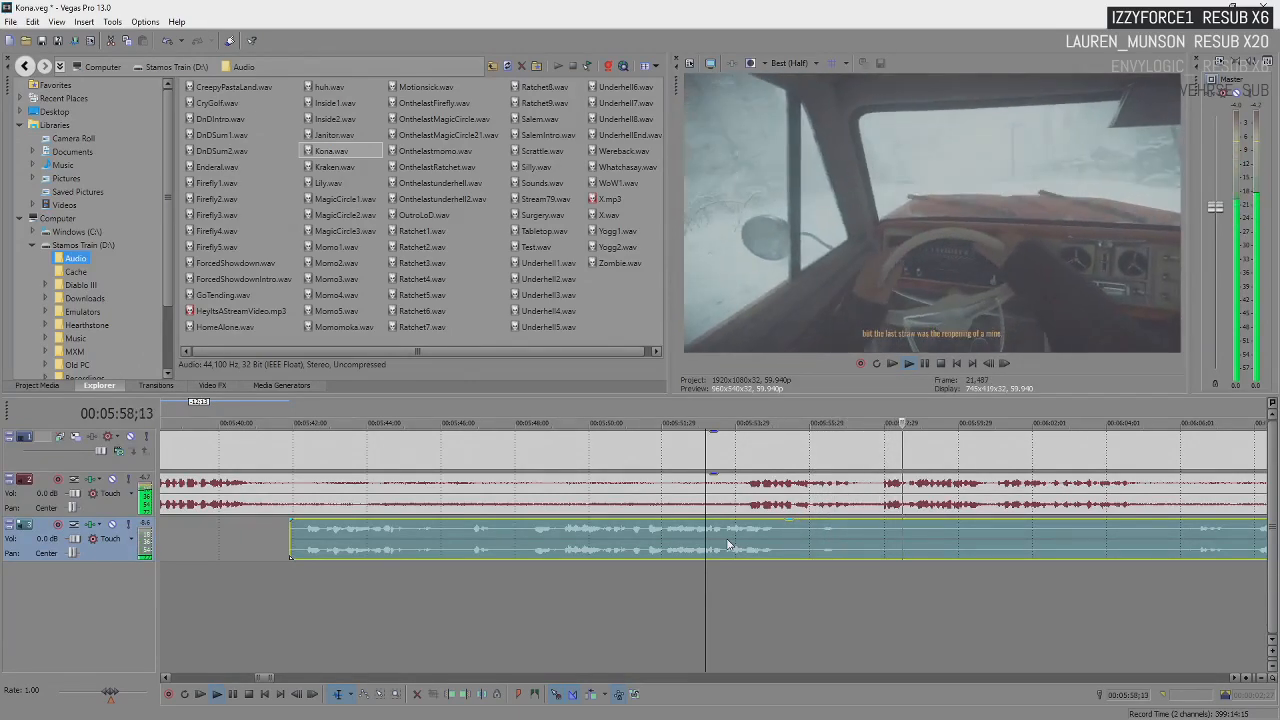
pyautogui.press('Return')
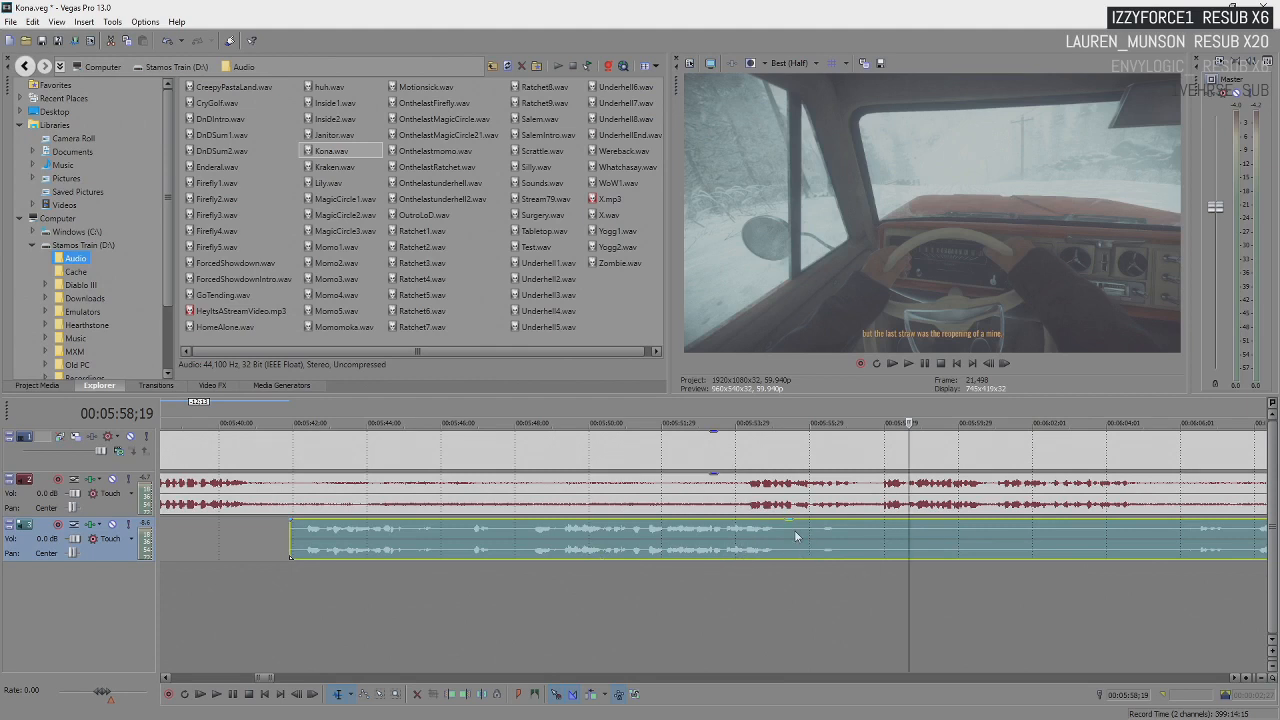
pyautogui.click(524, 527)
pyautogui.press('space')
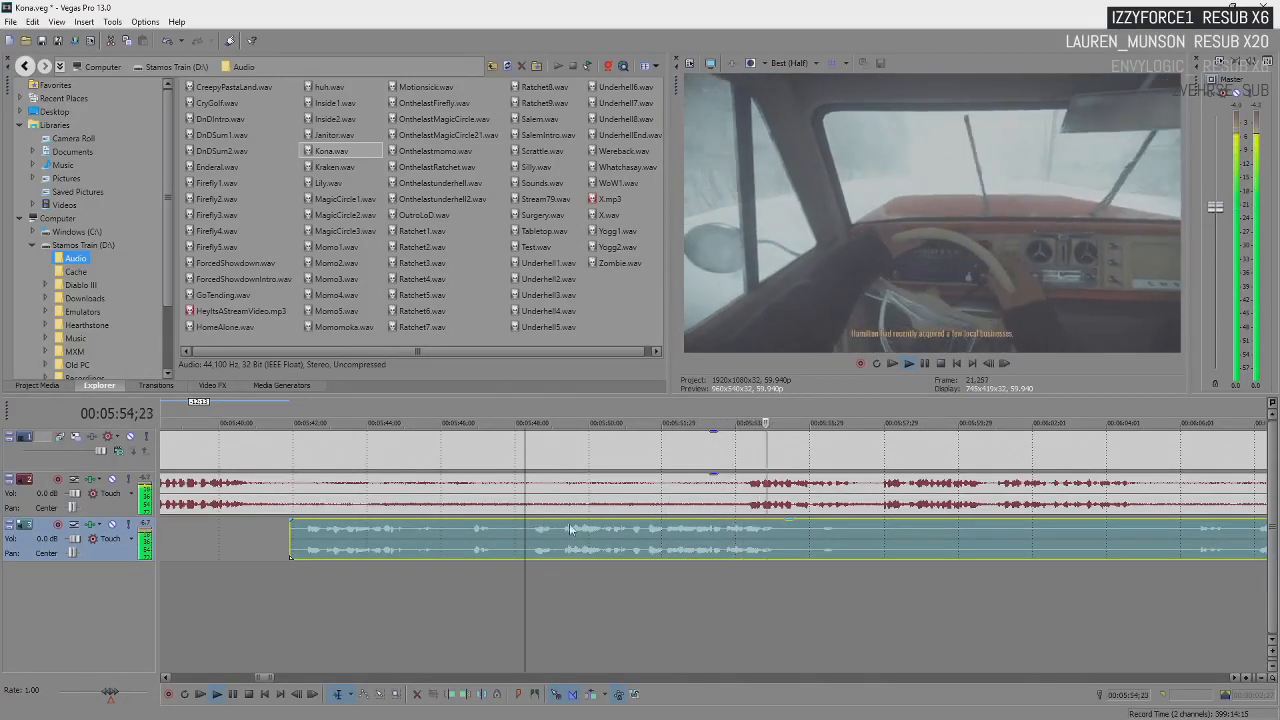
# - Split the commentary at 5:55;23 and trim the start of the remainder to about 6:05, clearing the narration
pyautogui.click(804, 544)
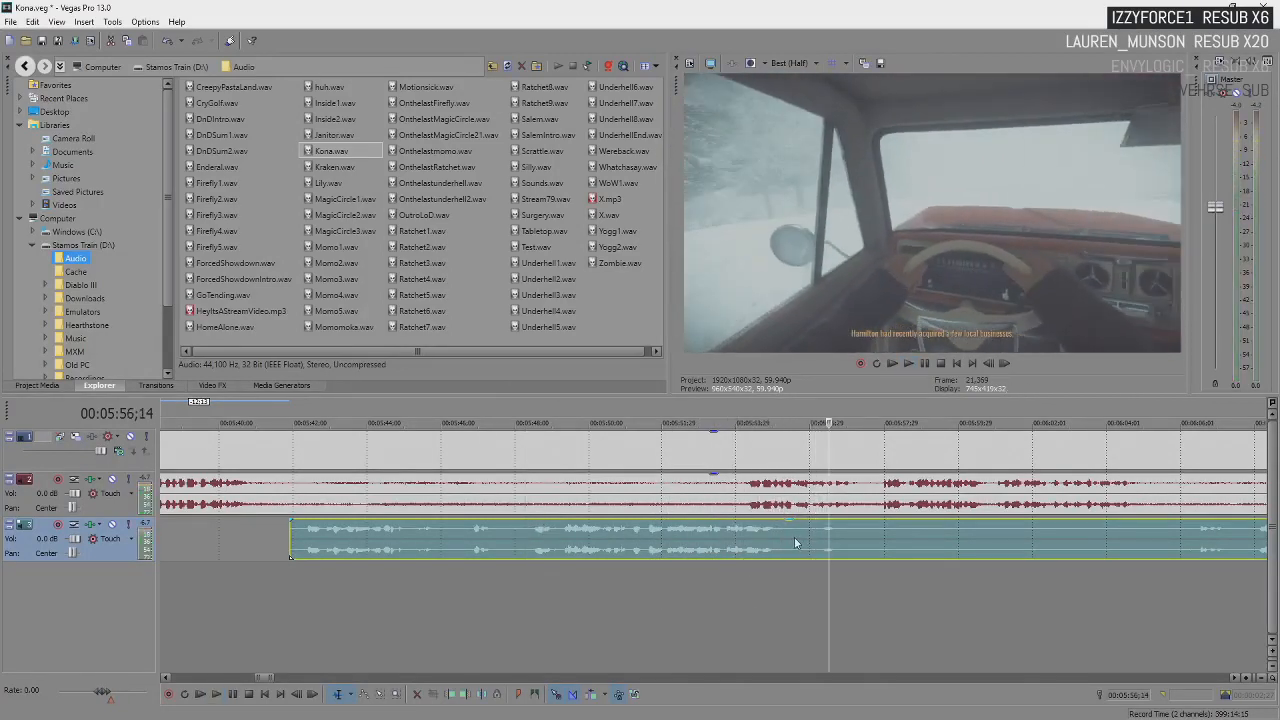
pyautogui.press('s')
pyautogui.click(799, 545)
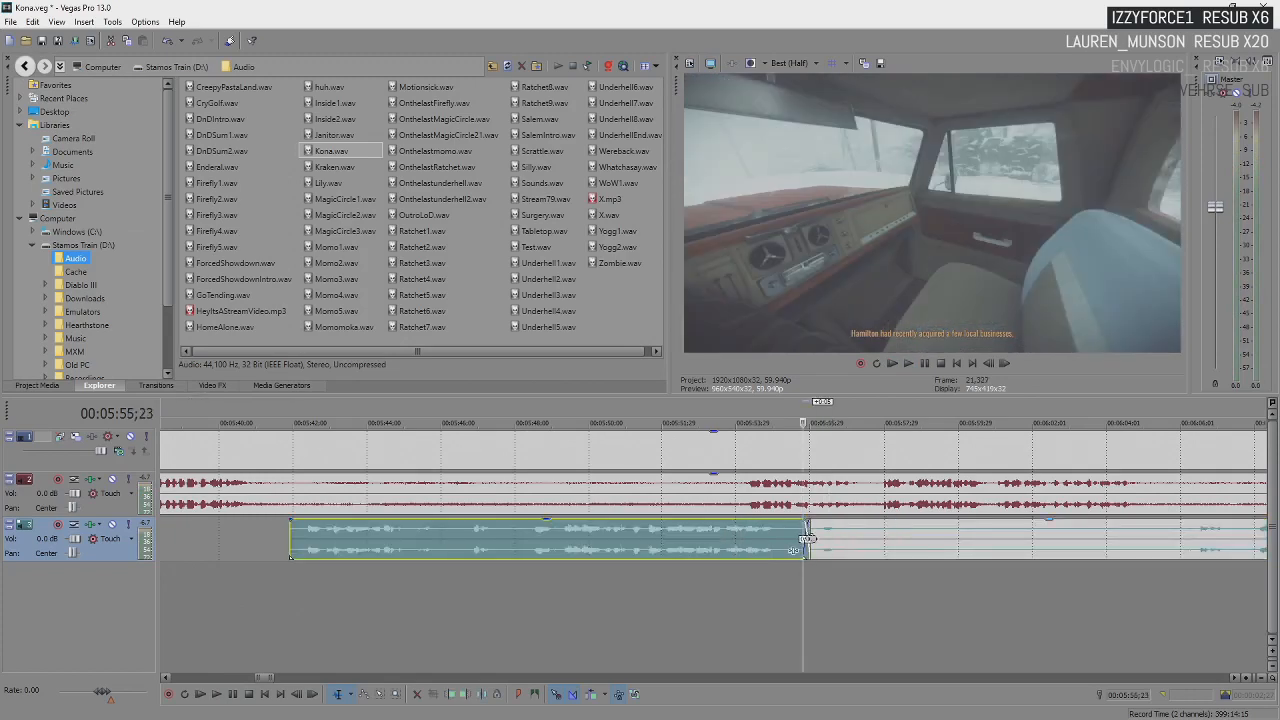
pyautogui.moveTo(805, 538); pyautogui.dragTo(1170, 538)
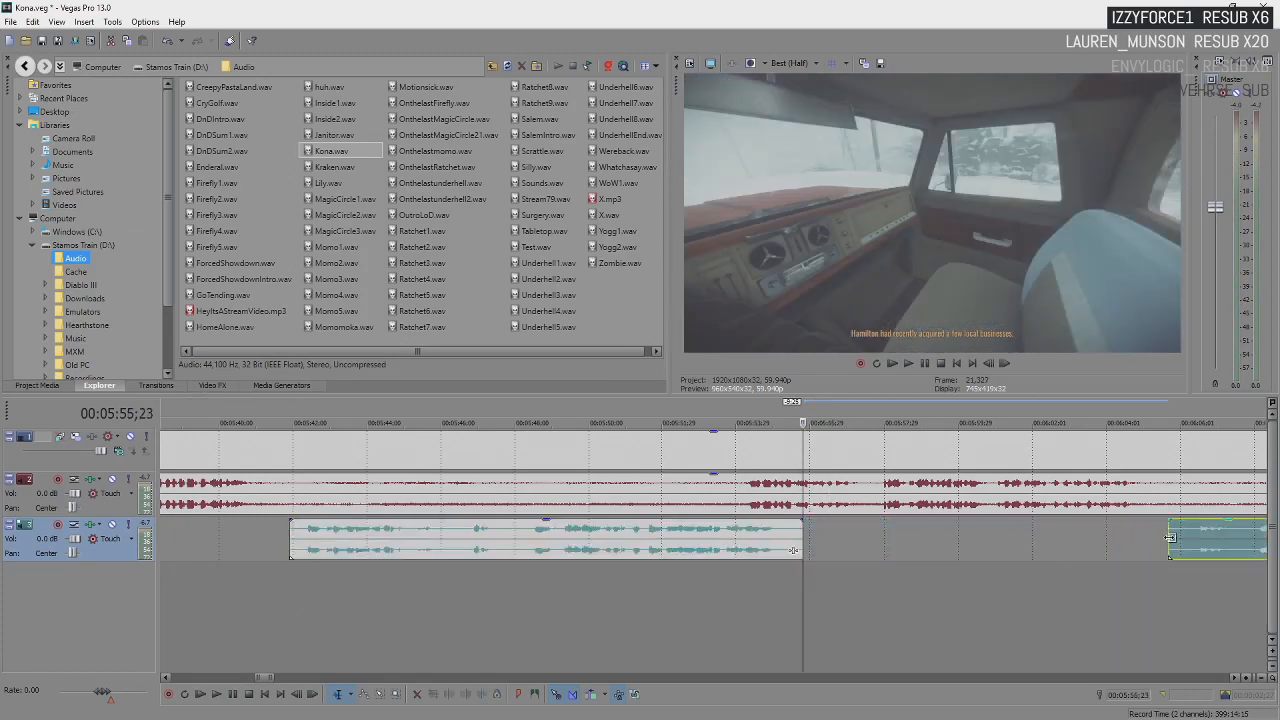
# - Play from 5:55;23 to 6:20;11, checking the trimmed commentary clip against the narration that follows
pyautogui.press('space')
pyautogui.scroll(-3, 790, 495)
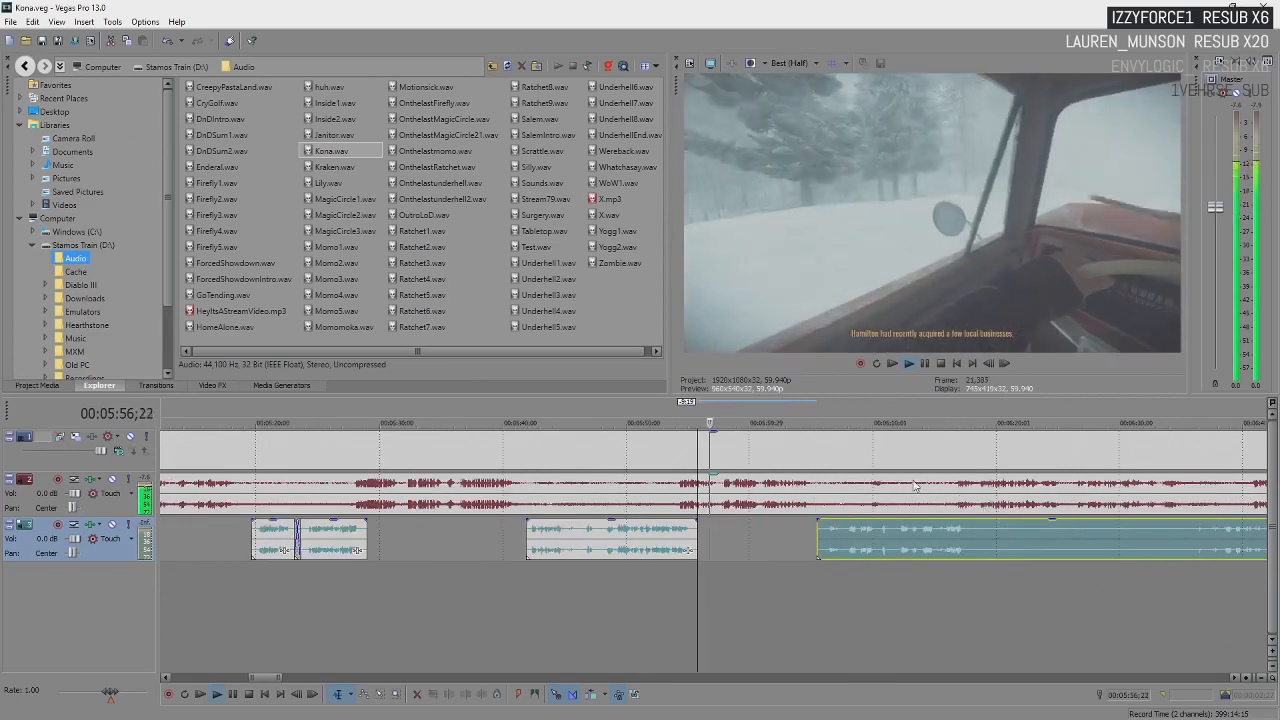
pyautogui.press('Return')
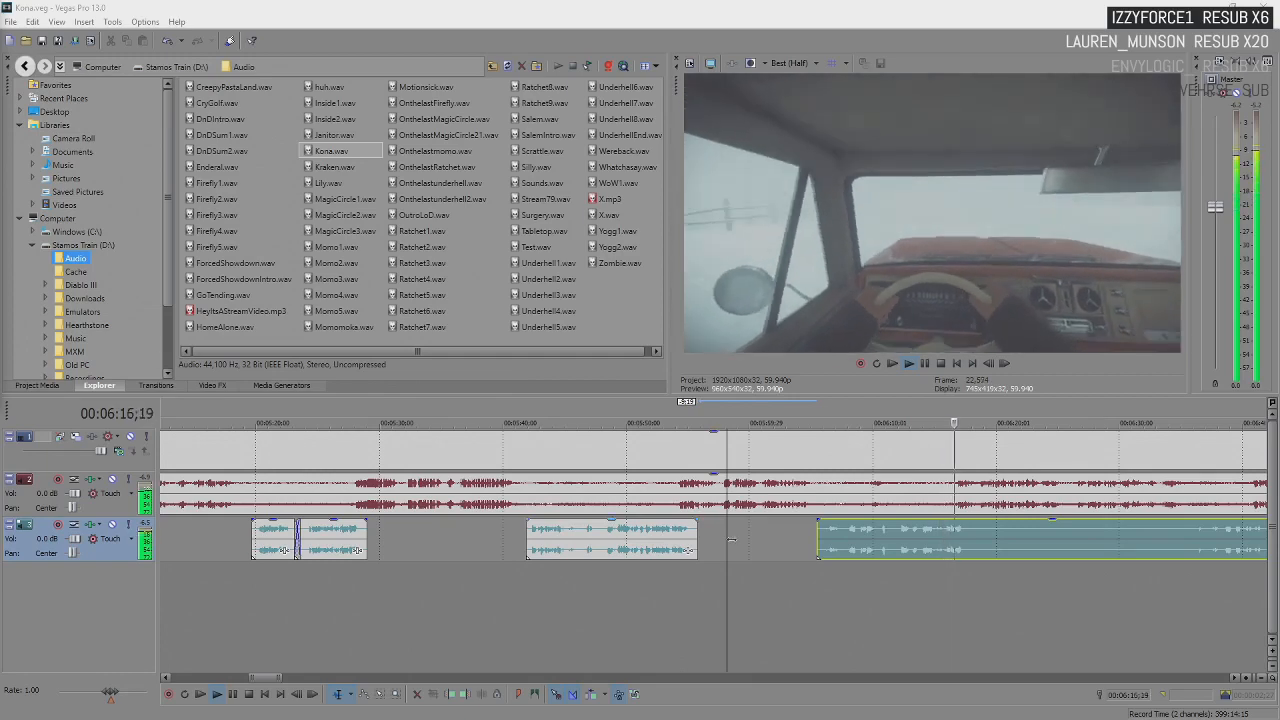
pyautogui.click(885, 532)
pyautogui.scroll(-1, 884, 532)
pyautogui.click(769, 537)
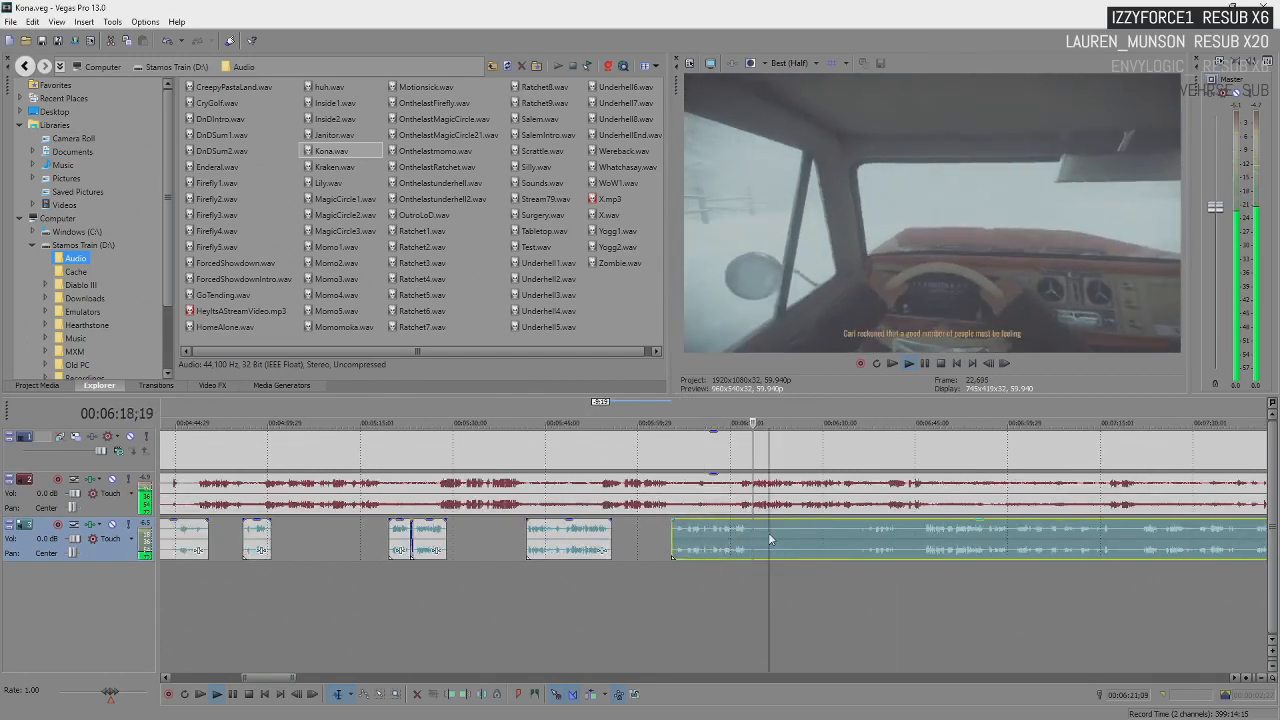
pyautogui.scroll(1, 769, 538)
pyautogui.press('Return')
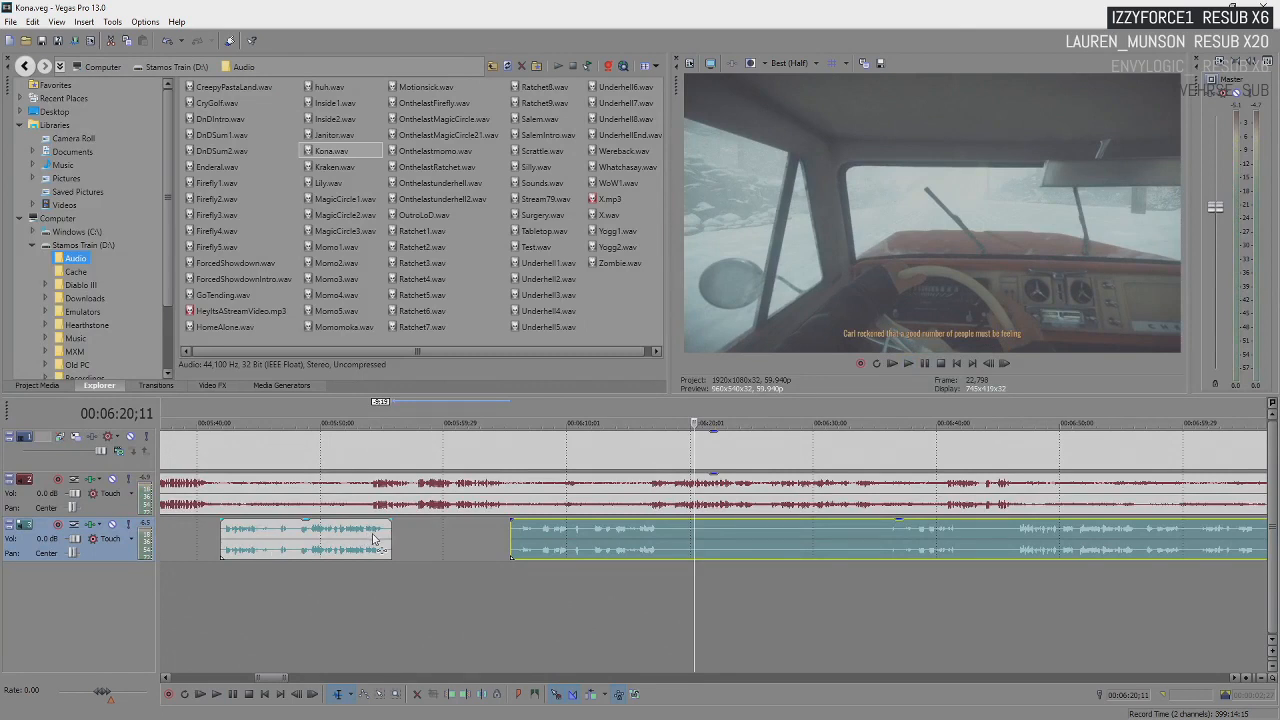
# - Try shifting the commentary clip ending near 5:55 about one second earlier, replay it up to 5:55;05, and undo the shift
pyautogui.click(372, 540)
pyautogui.scroll(3, 372, 540)
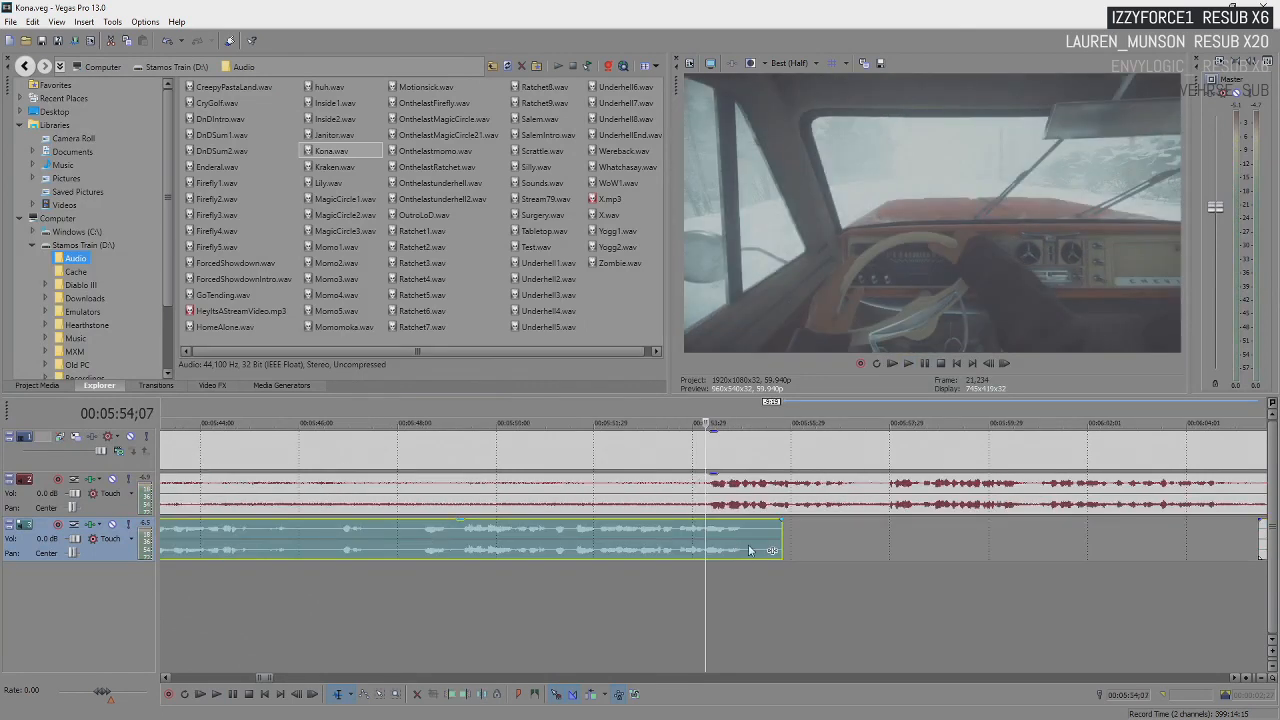
pyautogui.moveTo(638, 556); pyautogui.dragTo(594, 554)
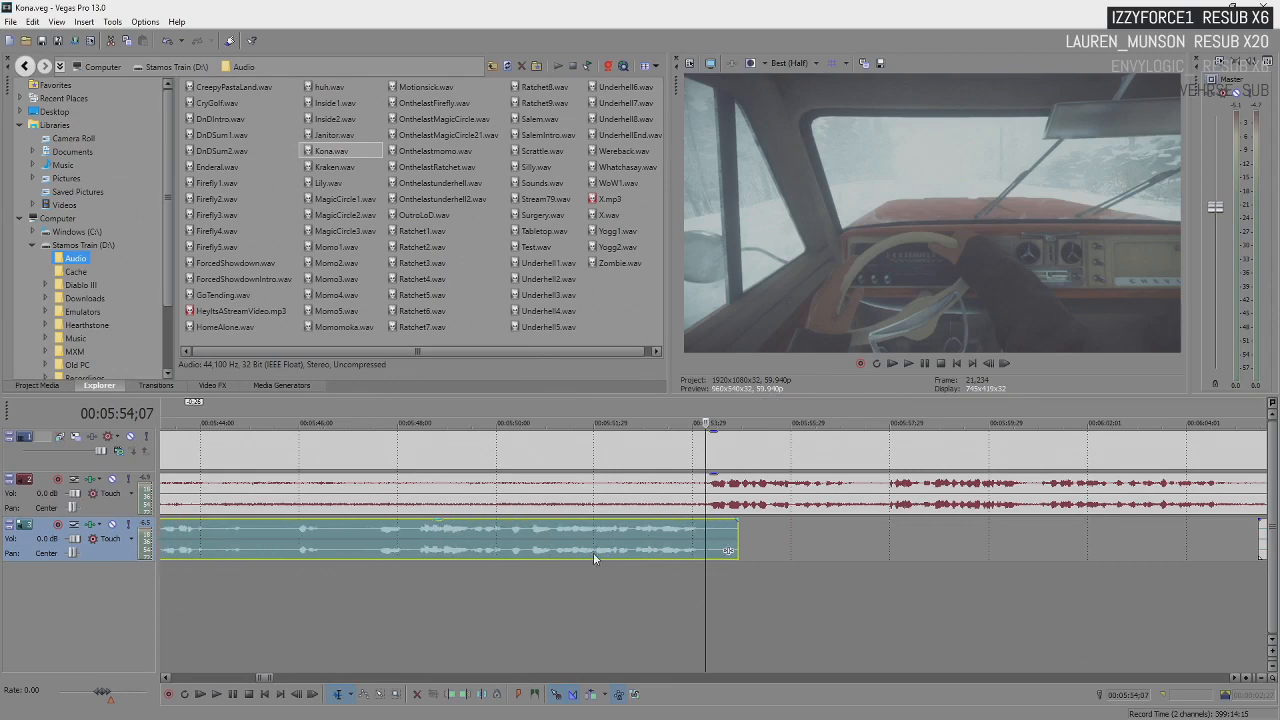
pyautogui.click(507, 538)
pyautogui.press('space')
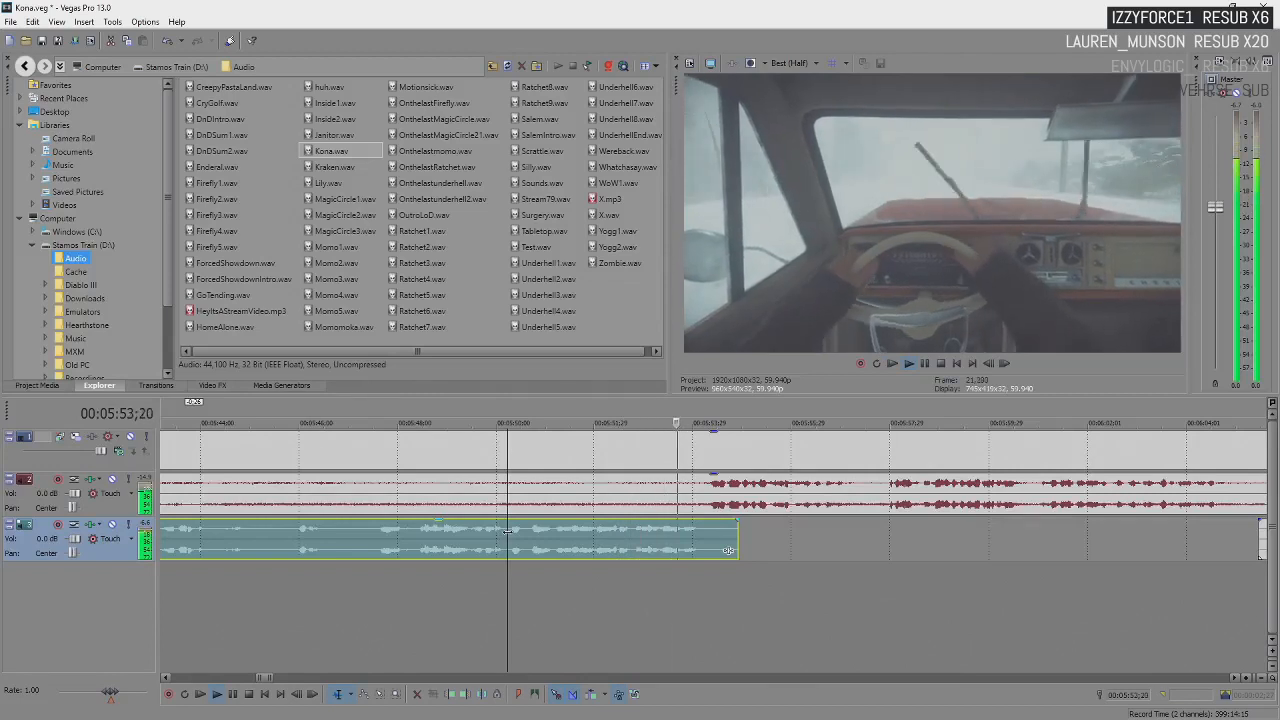
pyautogui.press('Return')
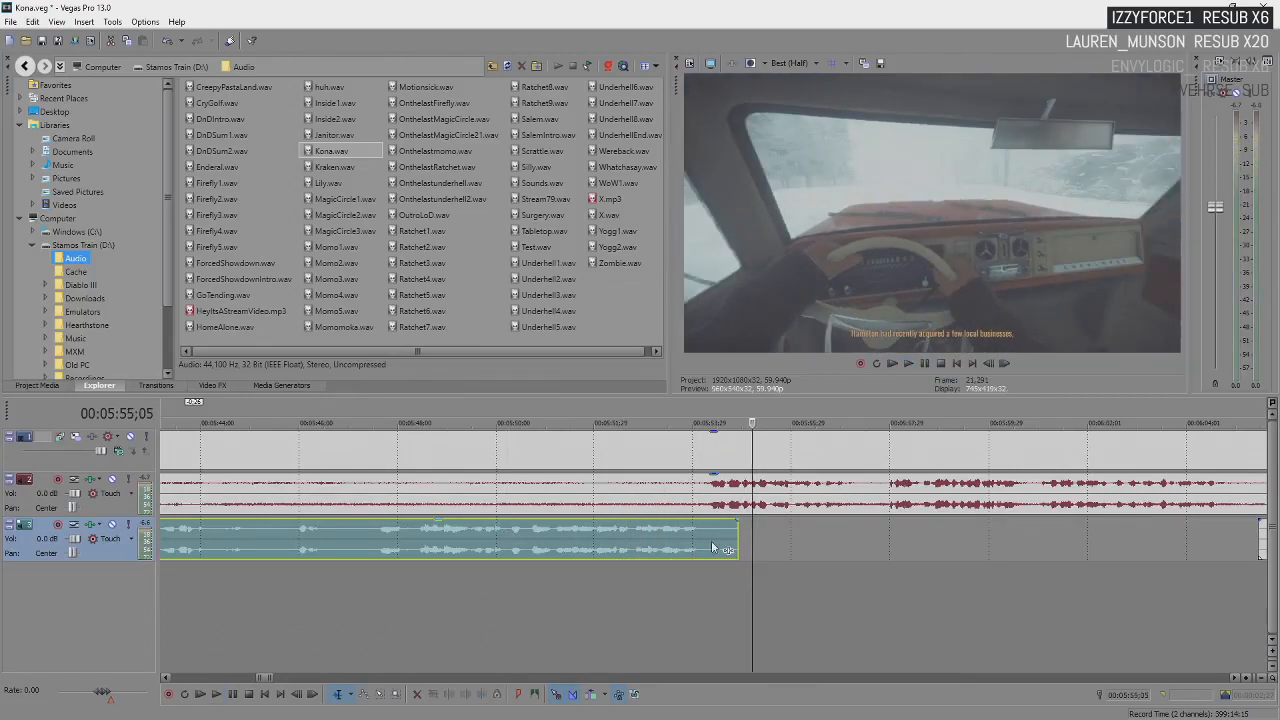
pyautogui.scroll(-1, 722, 550)
pyautogui.hotkey('ctrl', 'z')
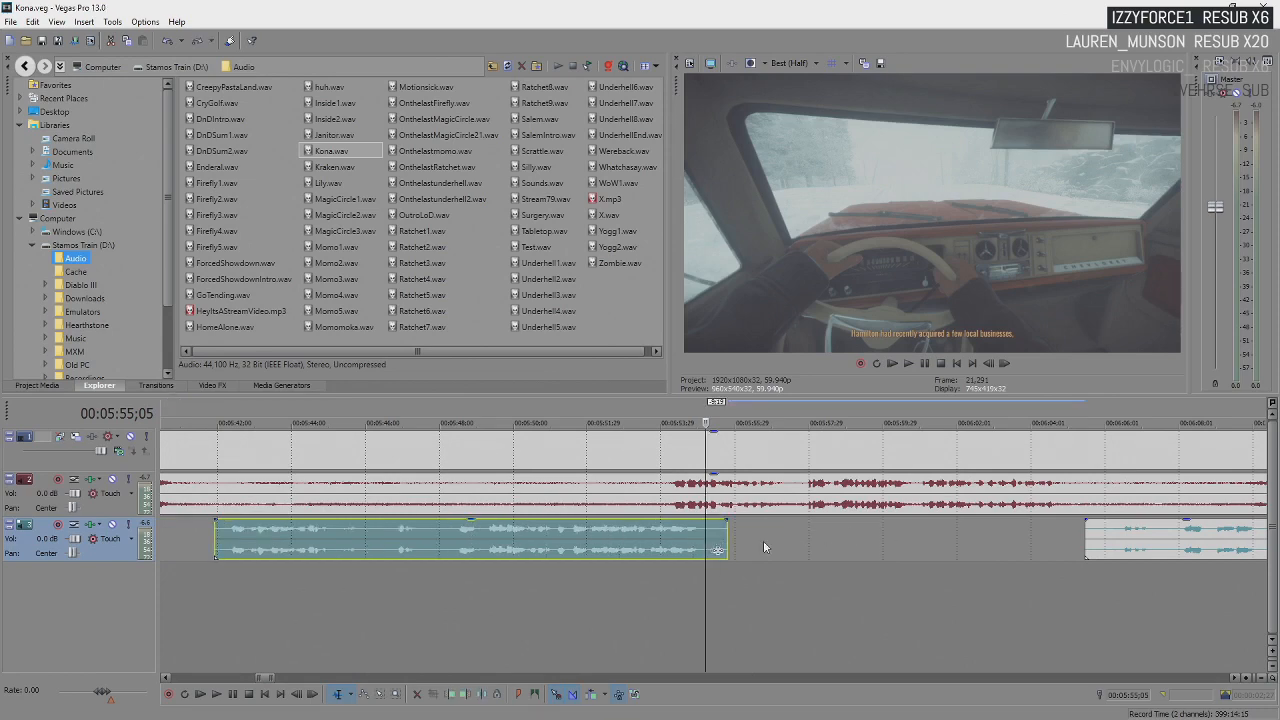
# - Play the next commentary clip from its start at about 6:05 and stop at 6:13;01
pyautogui.click(1095, 547)
pyautogui.press('space')
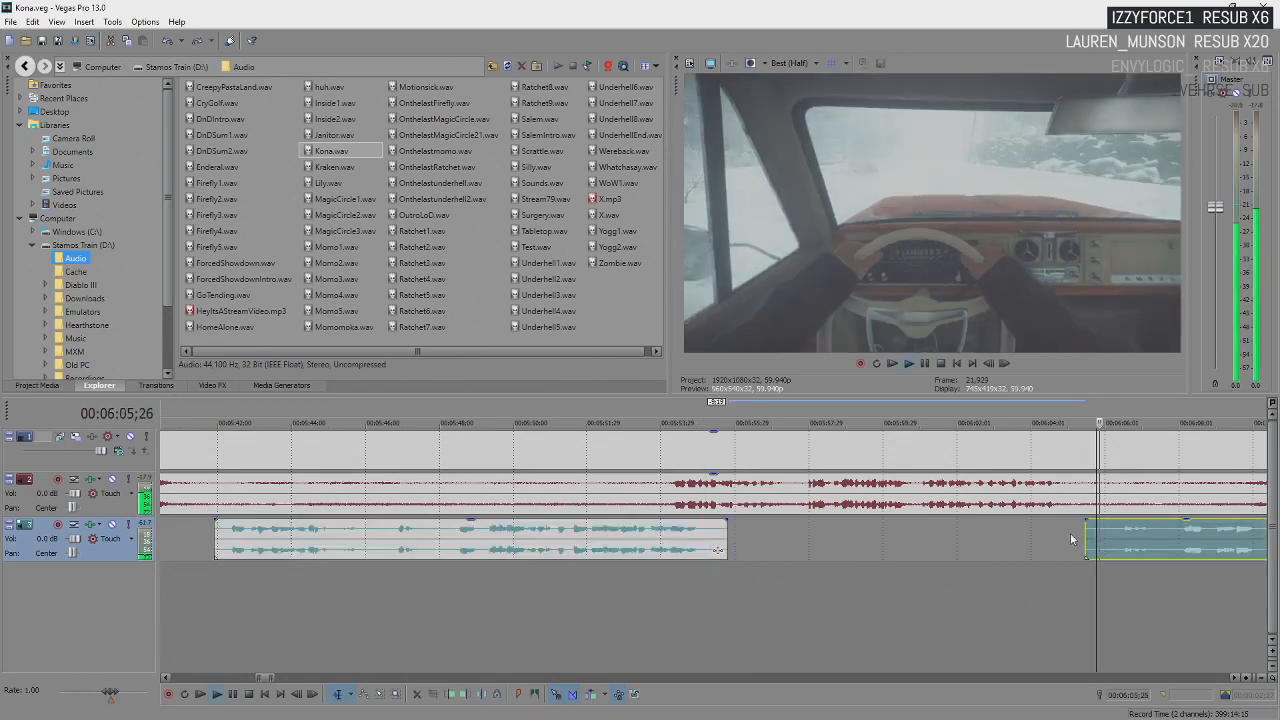
pyautogui.scroll(-2, 1070, 533)
pyautogui.scroll(-2, 1070, 533)
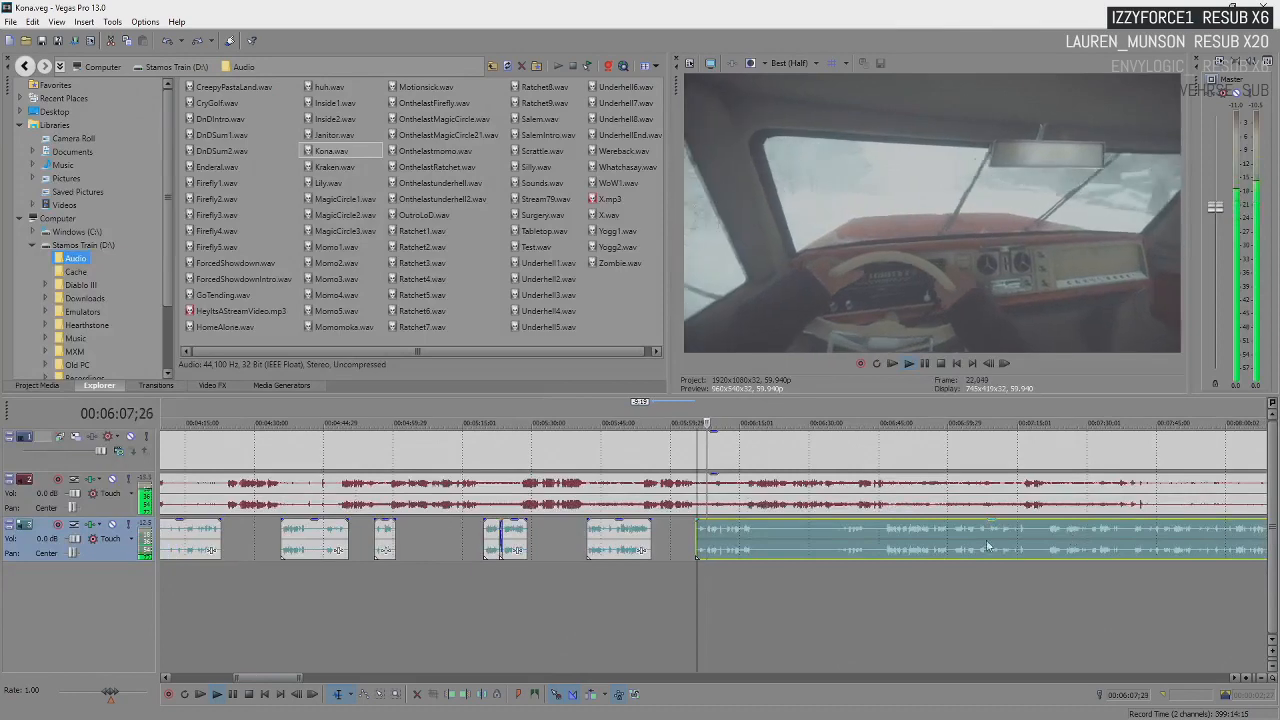
pyautogui.click(747, 529)
pyautogui.scroll(4, 747, 529)
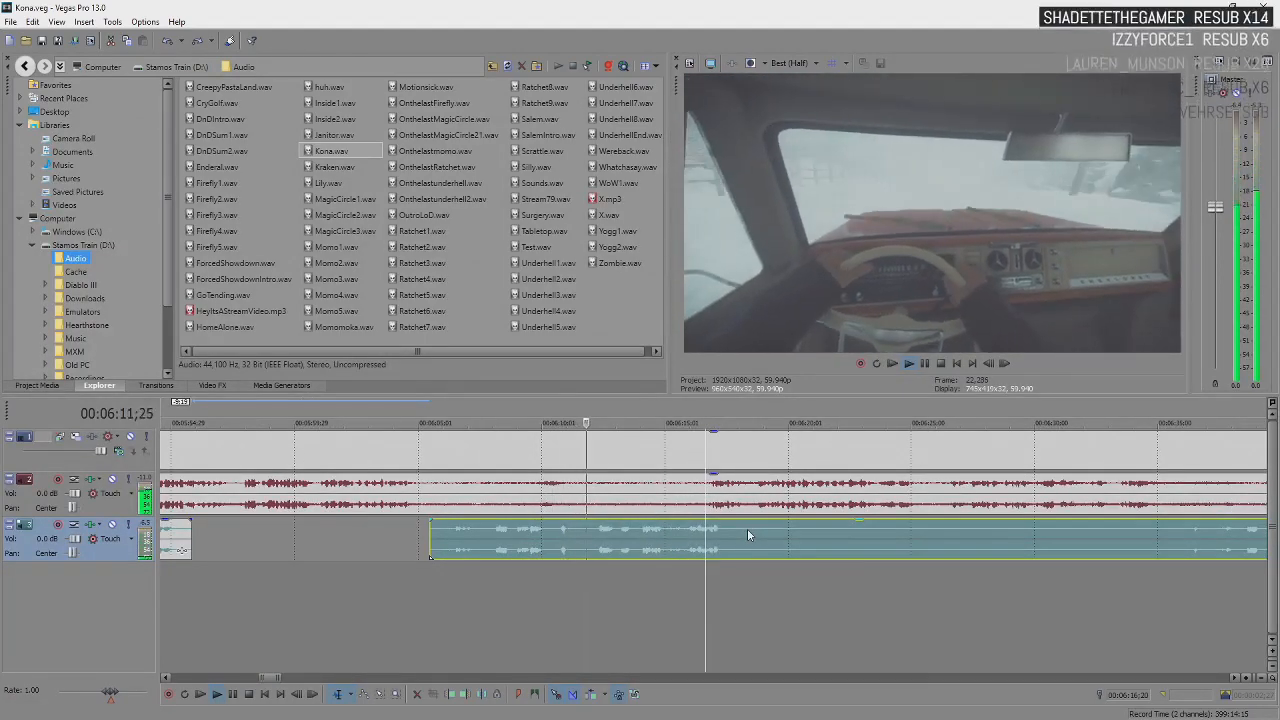
pyautogui.press('Return')
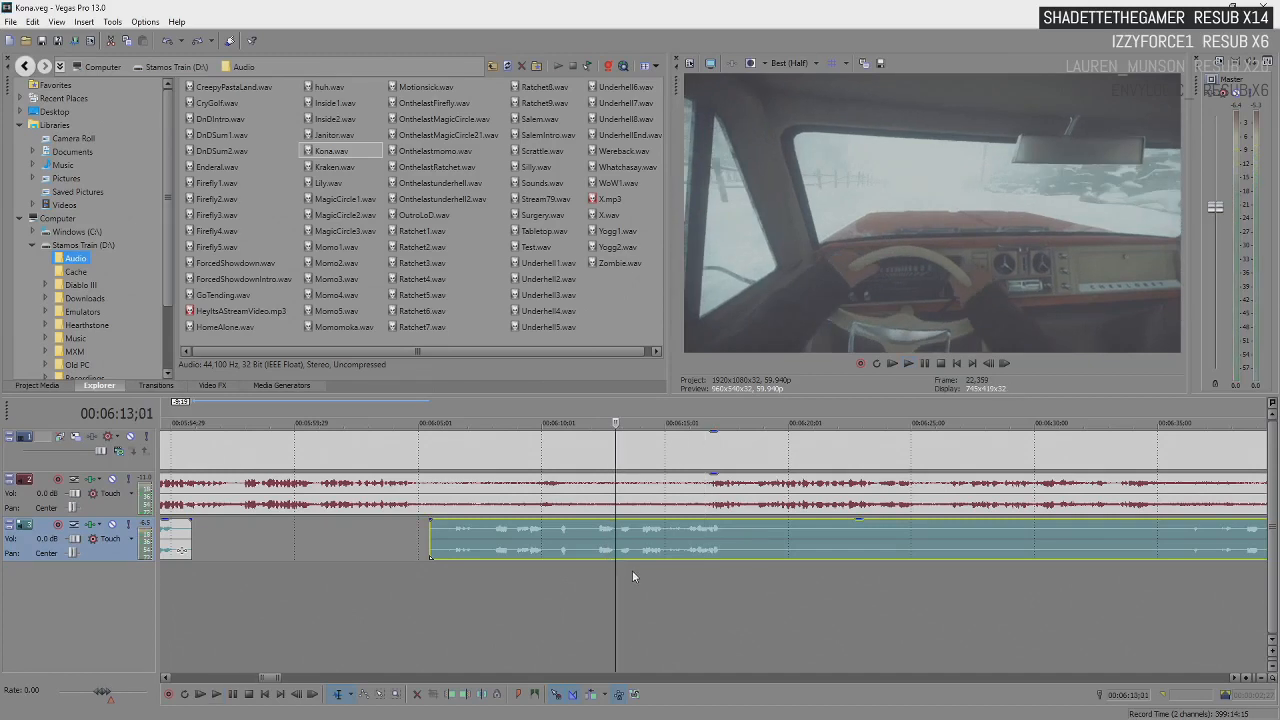
# - Play from 6:13;01 to 6:26;02, pausing at 6:22;21, to check where the commentary overlaps the game narration
pyautogui.press('space')
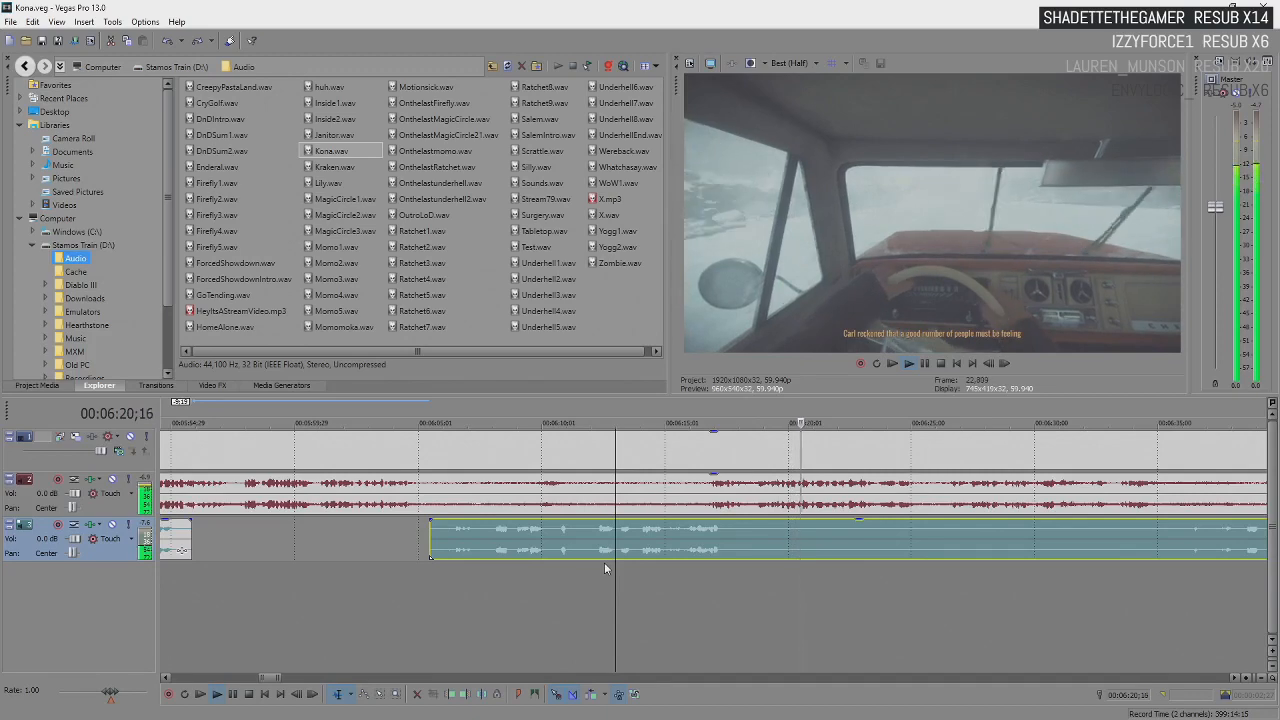
pyautogui.press('Return')
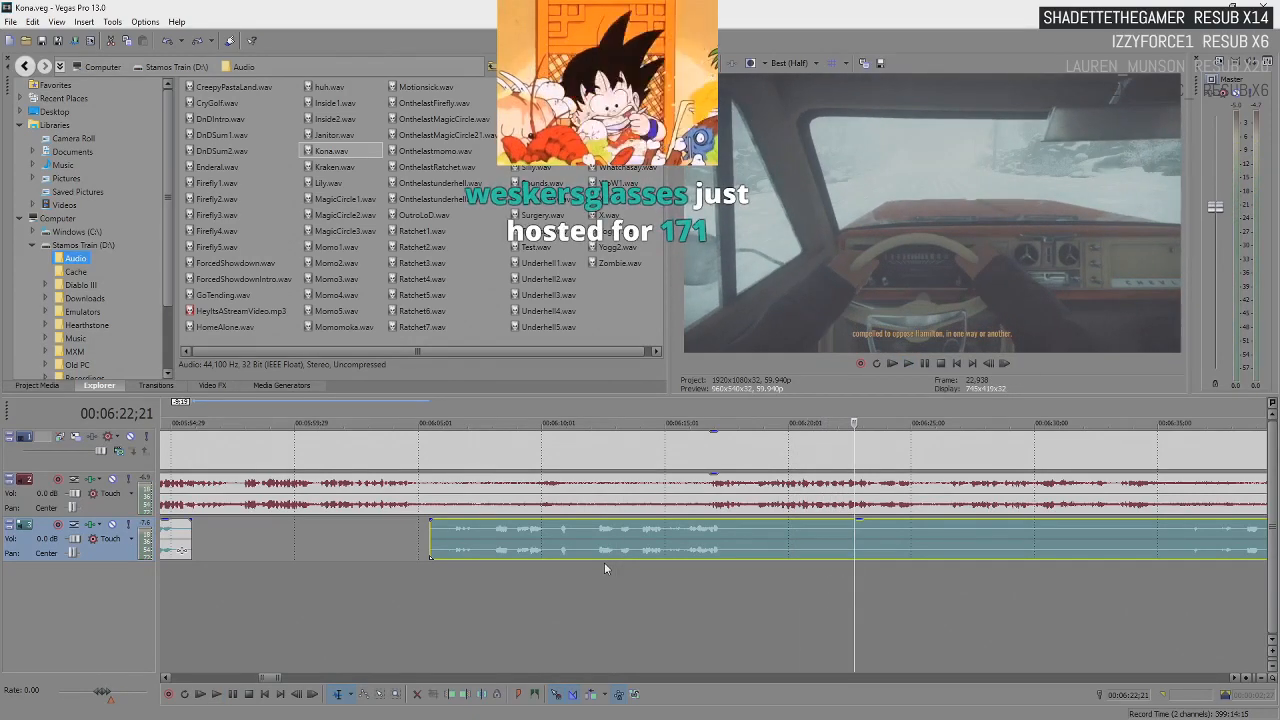
pyautogui.scroll(-2, 604, 562)
pyautogui.scroll(-1, 604, 562)
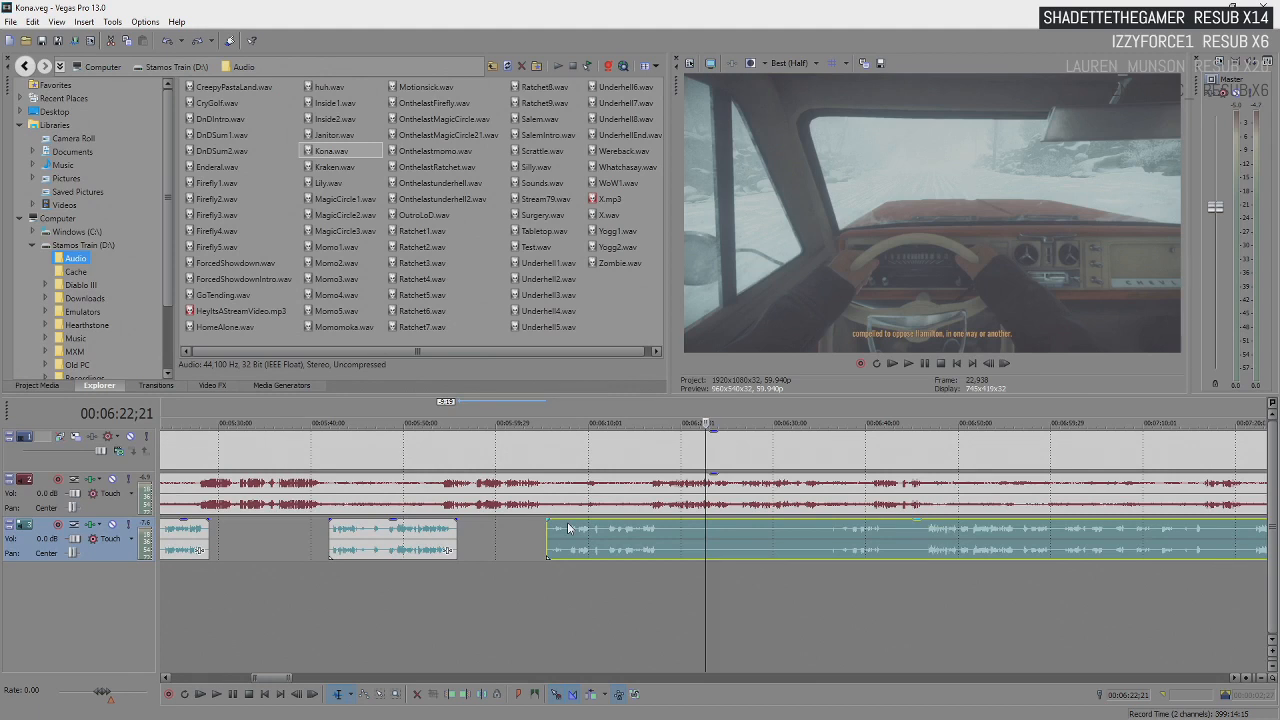
pyautogui.press('space')
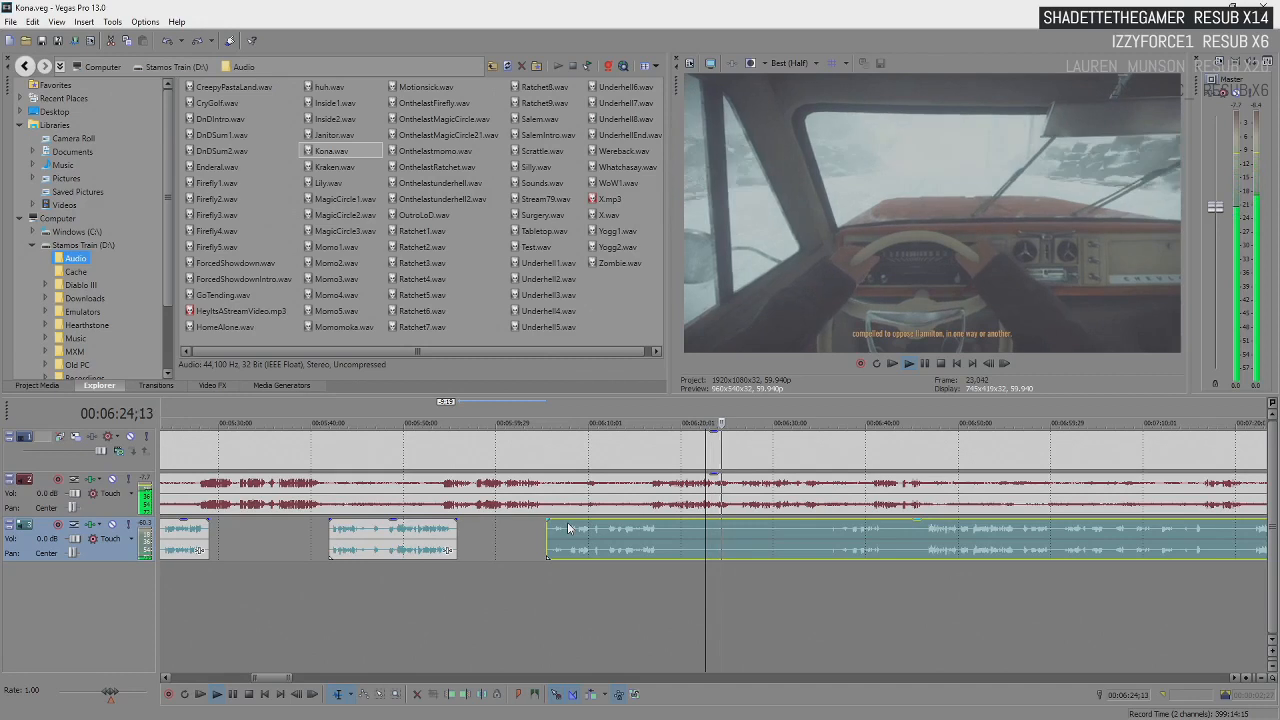
pyautogui.press('space')
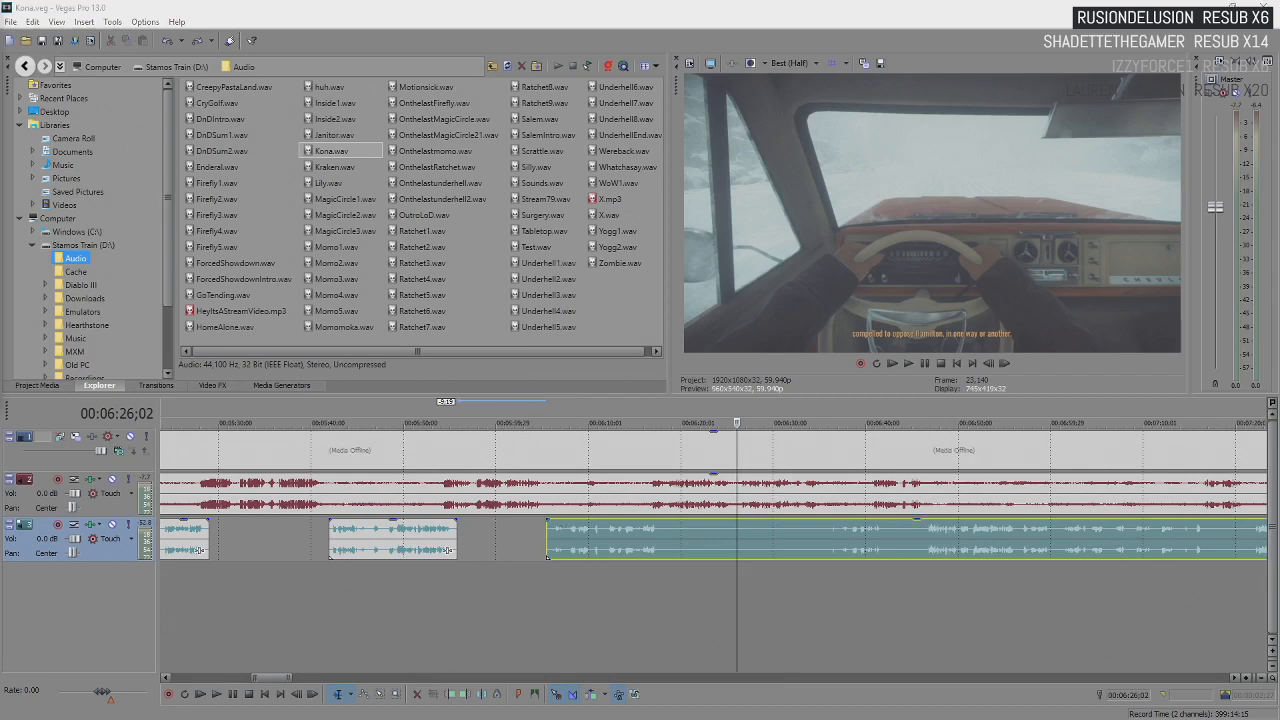
# - Bring the stream chat window into view to read the messages and move it back off the screen
pyautogui.moveTo(0, 98); pyautogui.dragTo(213, 107)
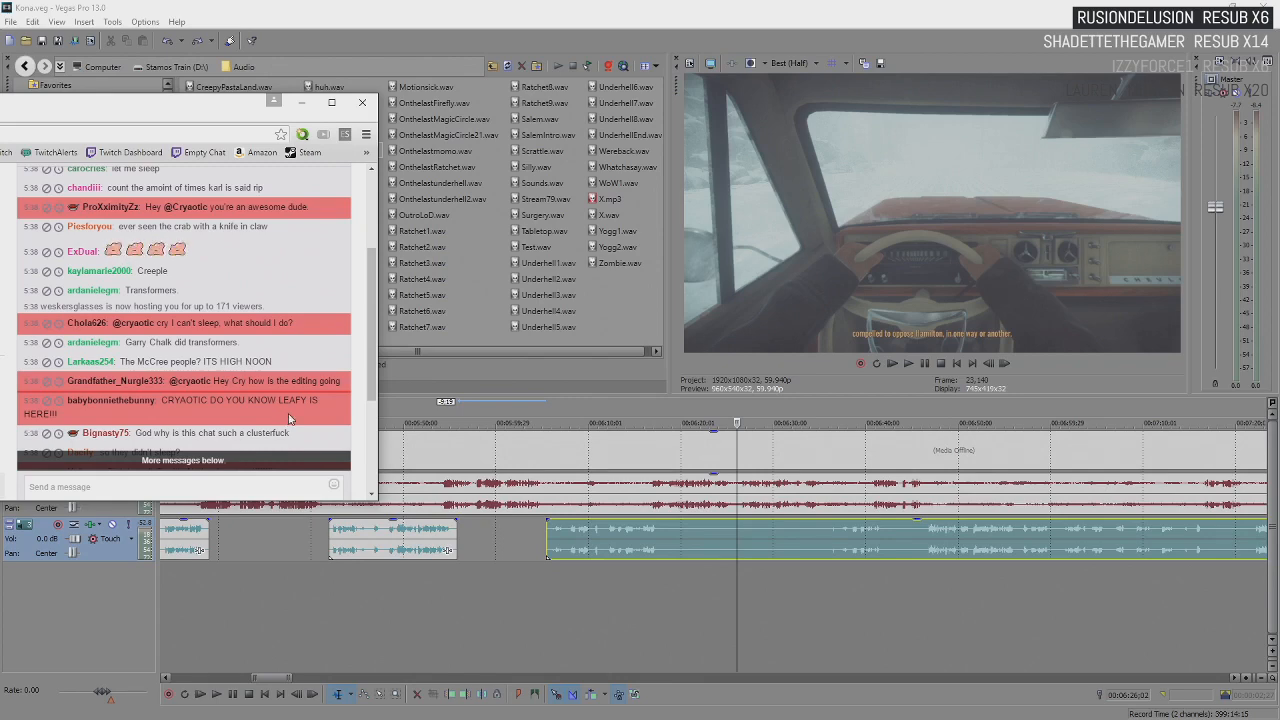
pyautogui.moveTo(218, 103); pyautogui.dragTo(0, 96)
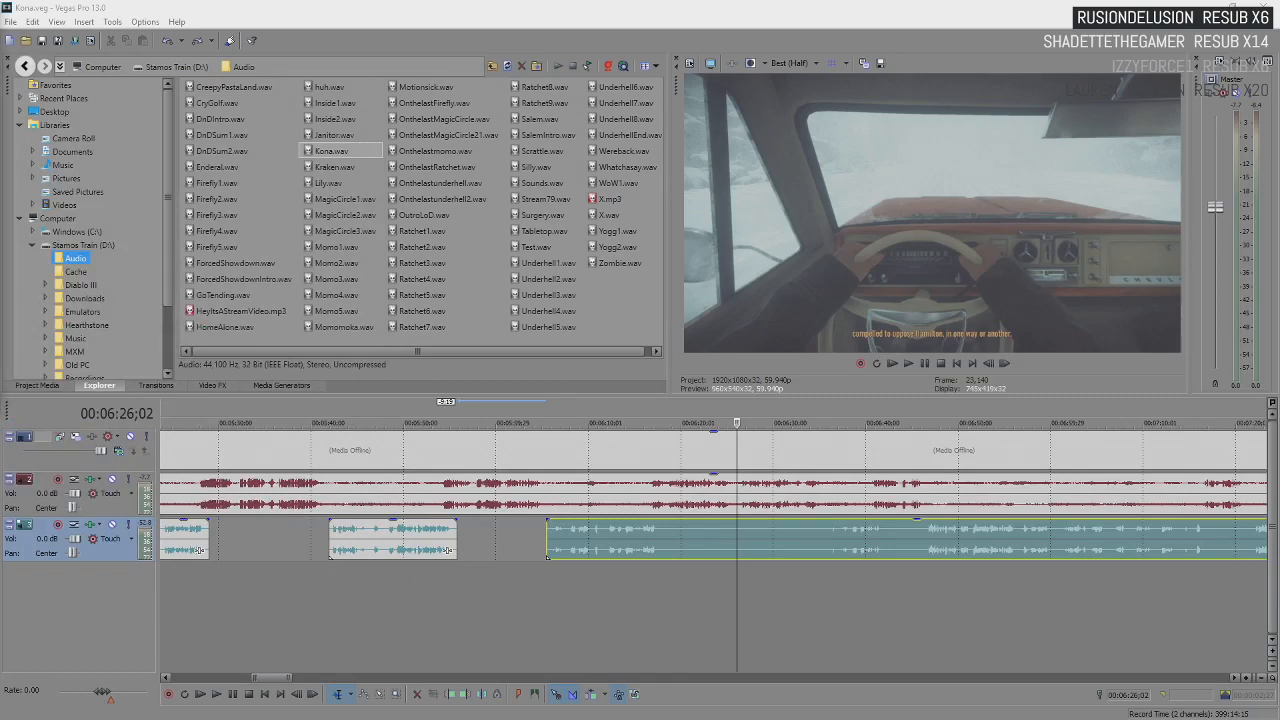
# - Split the commentary at 6:18;18, trim the start of the remainder to about 6:36, and play from about 6:27
pyautogui.click(668, 538)
pyautogui.press('s')
pyautogui.moveTo(671, 538); pyautogui.dragTo(811, 537)
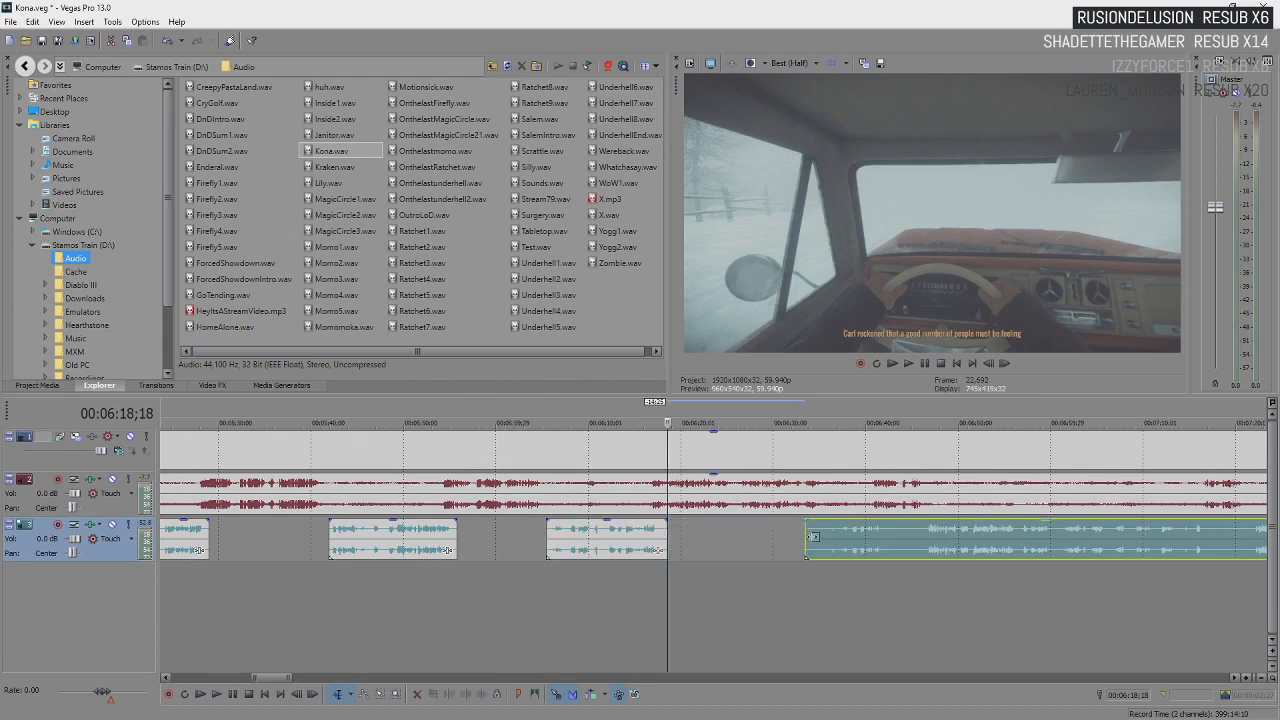
pyautogui.click(750, 534)
pyautogui.press('space')
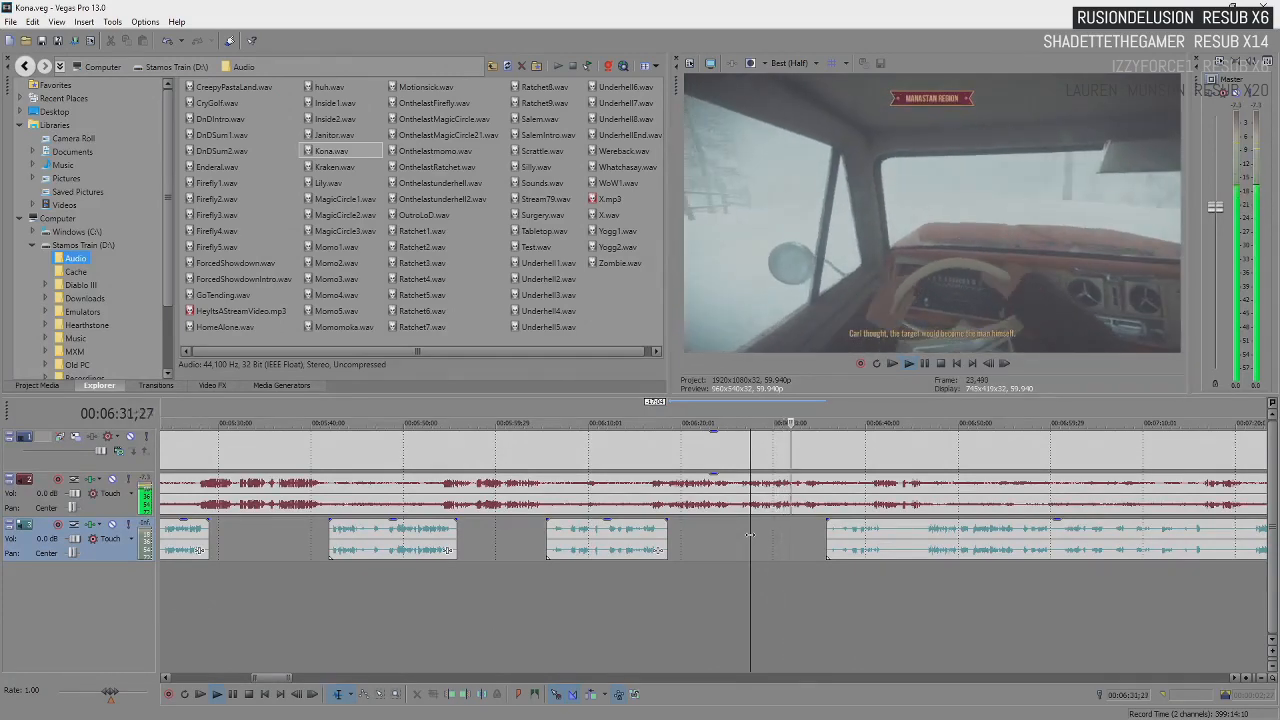
# - Play on to 7:02;07, pausing at 6:51;29 and 6:54;11, to check the trimmed commentary against the gameplay audio
pyautogui.scroll(-2, 750, 535)
pyautogui.click(743, 548)
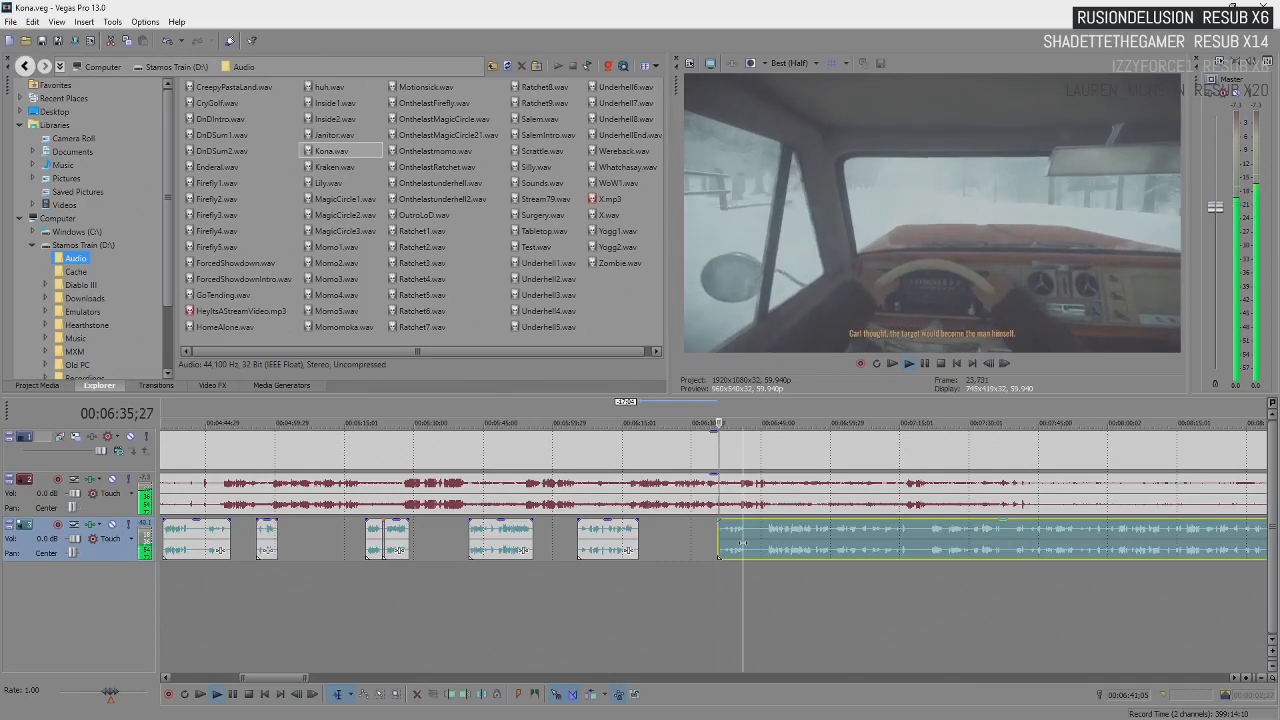
pyautogui.scroll(3, 750, 547)
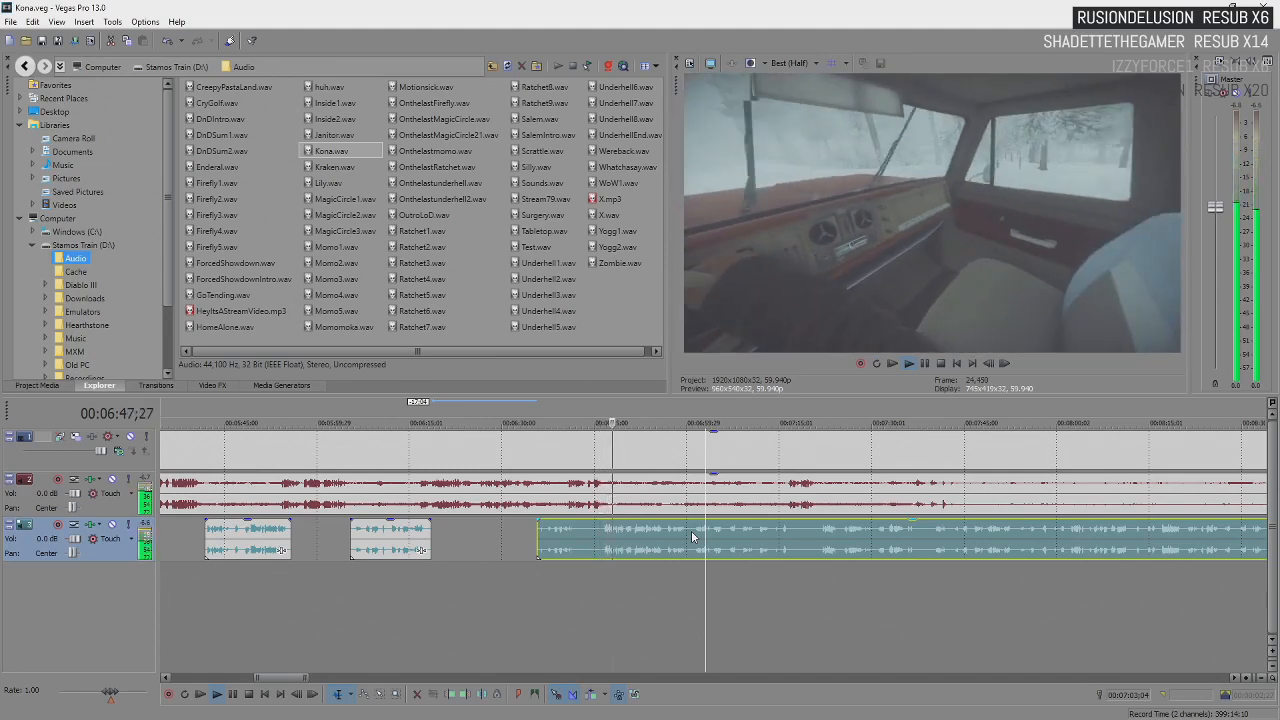
pyautogui.scroll(-3, 740, 540)
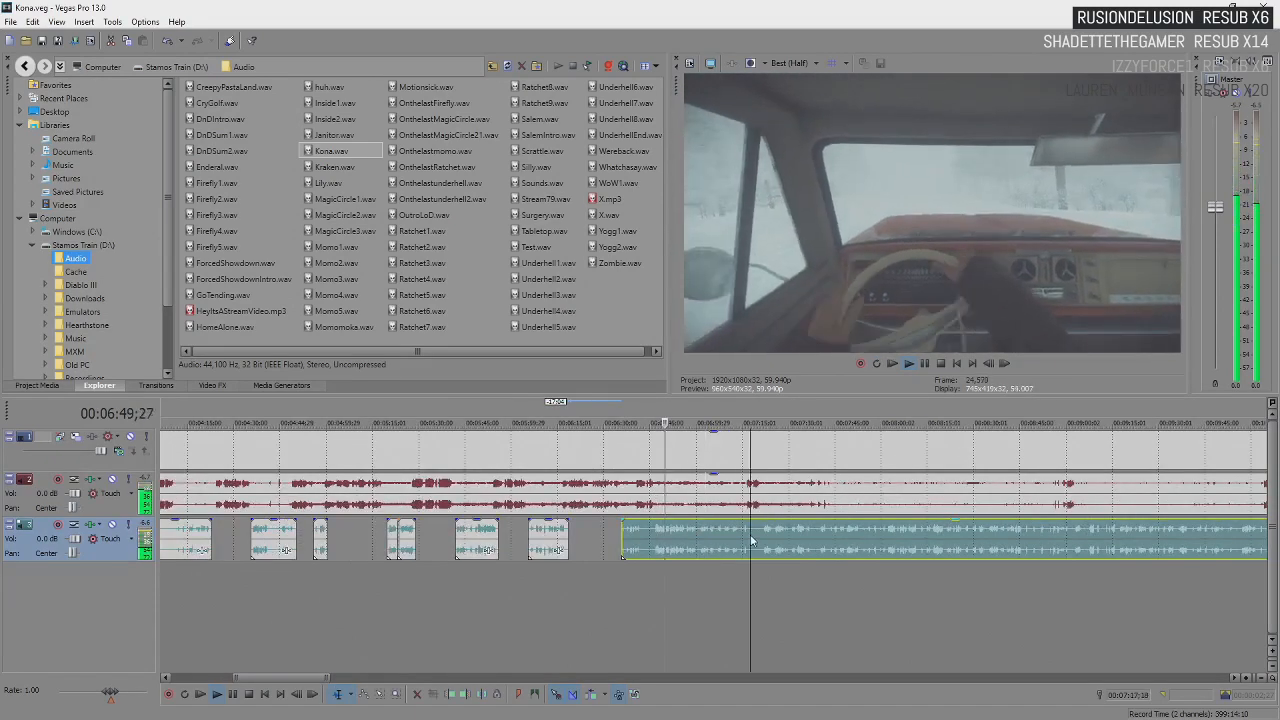
pyautogui.scroll(3, 752, 541)
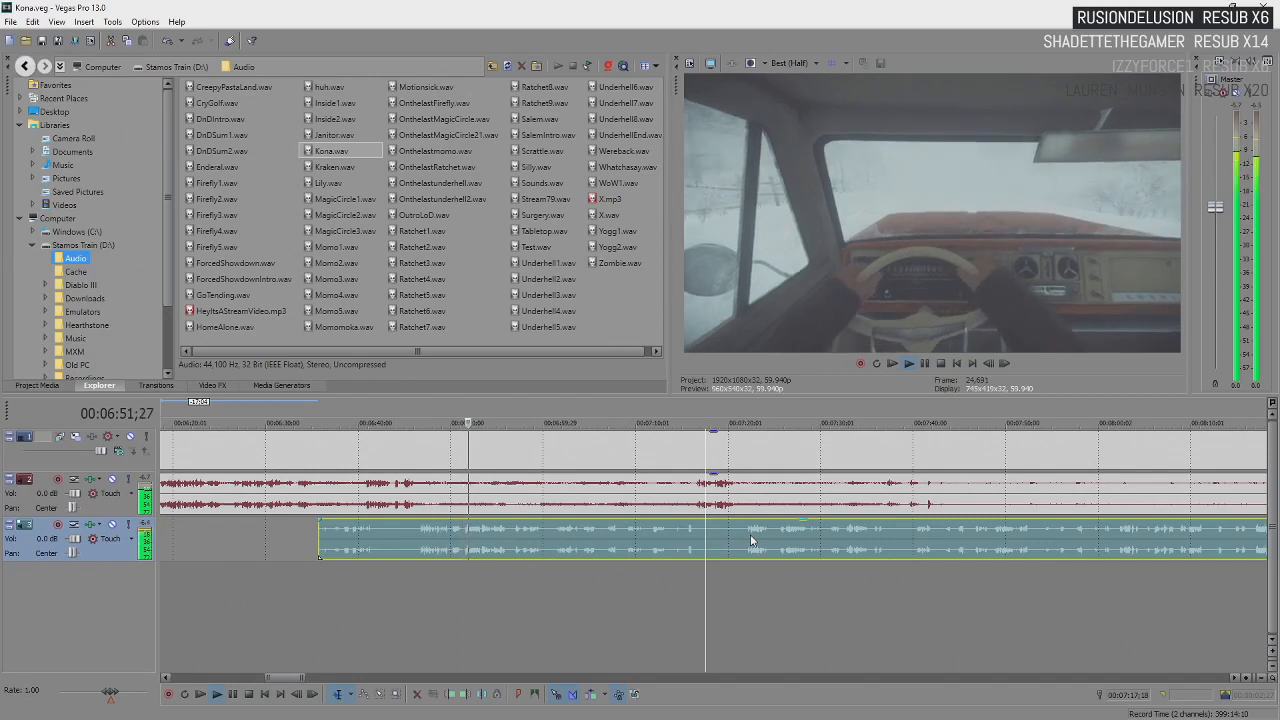
pyautogui.press('space')
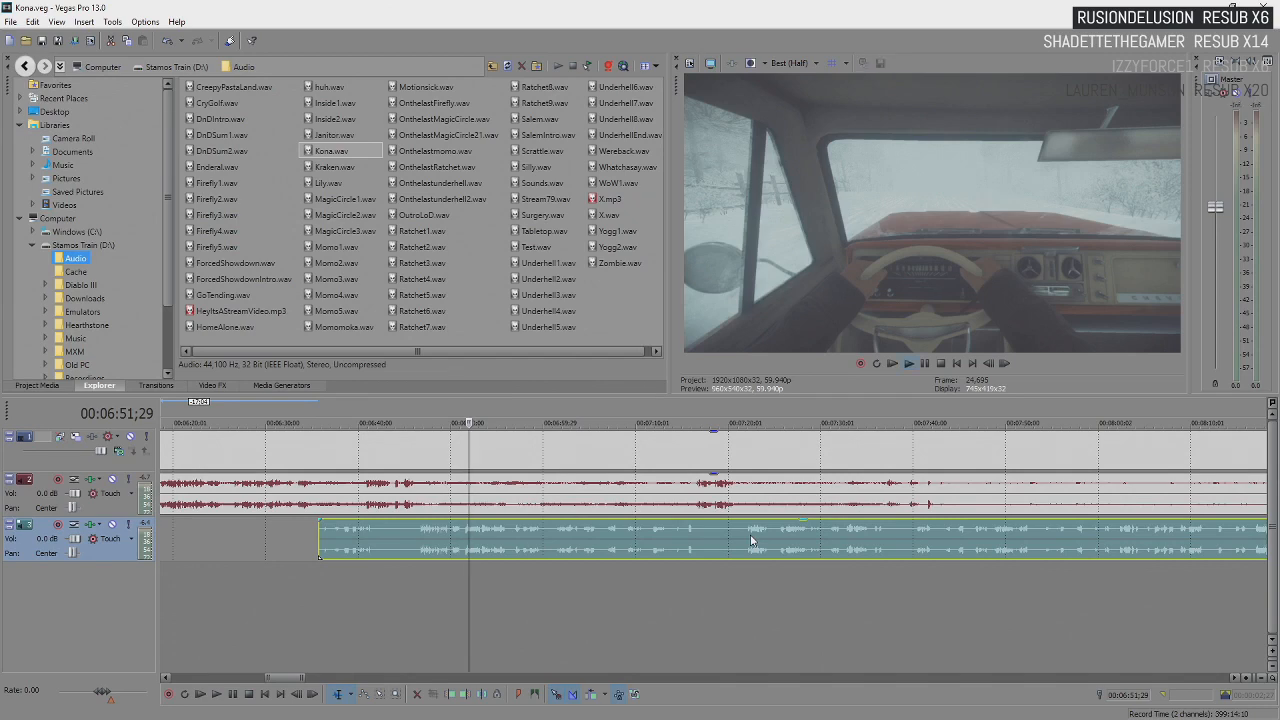
pyautogui.press('space')
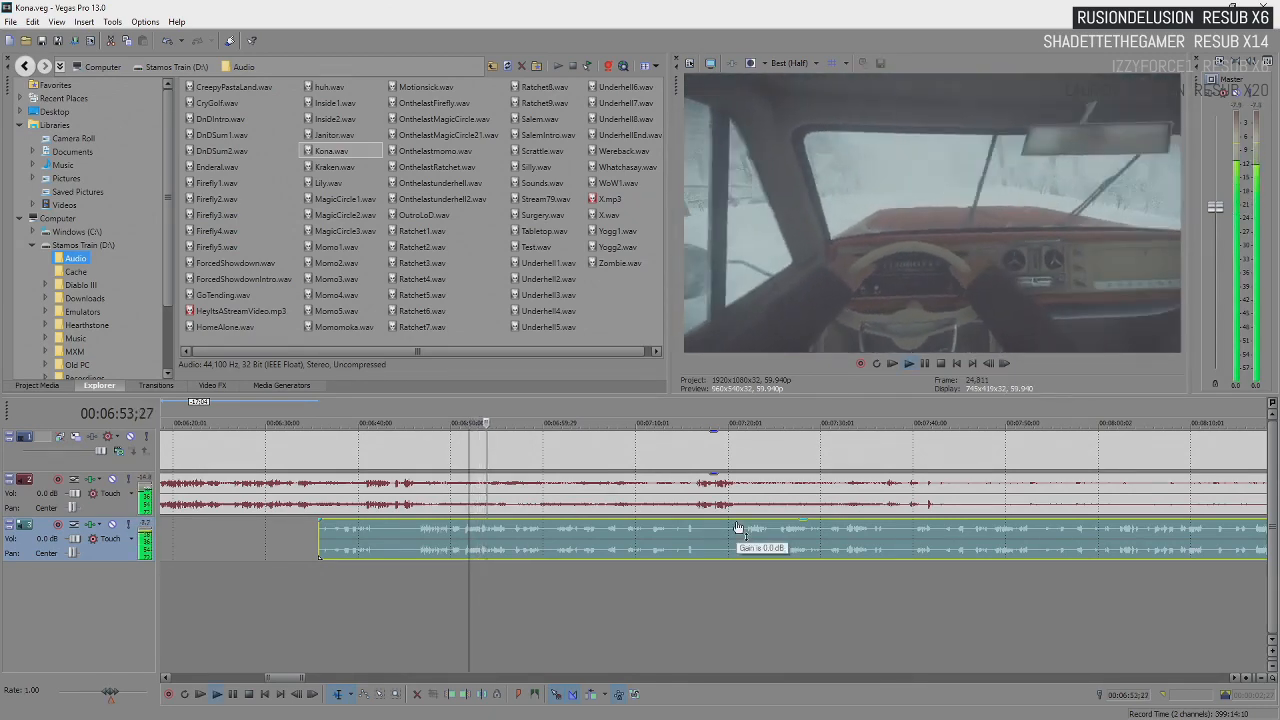
pyautogui.press('space')
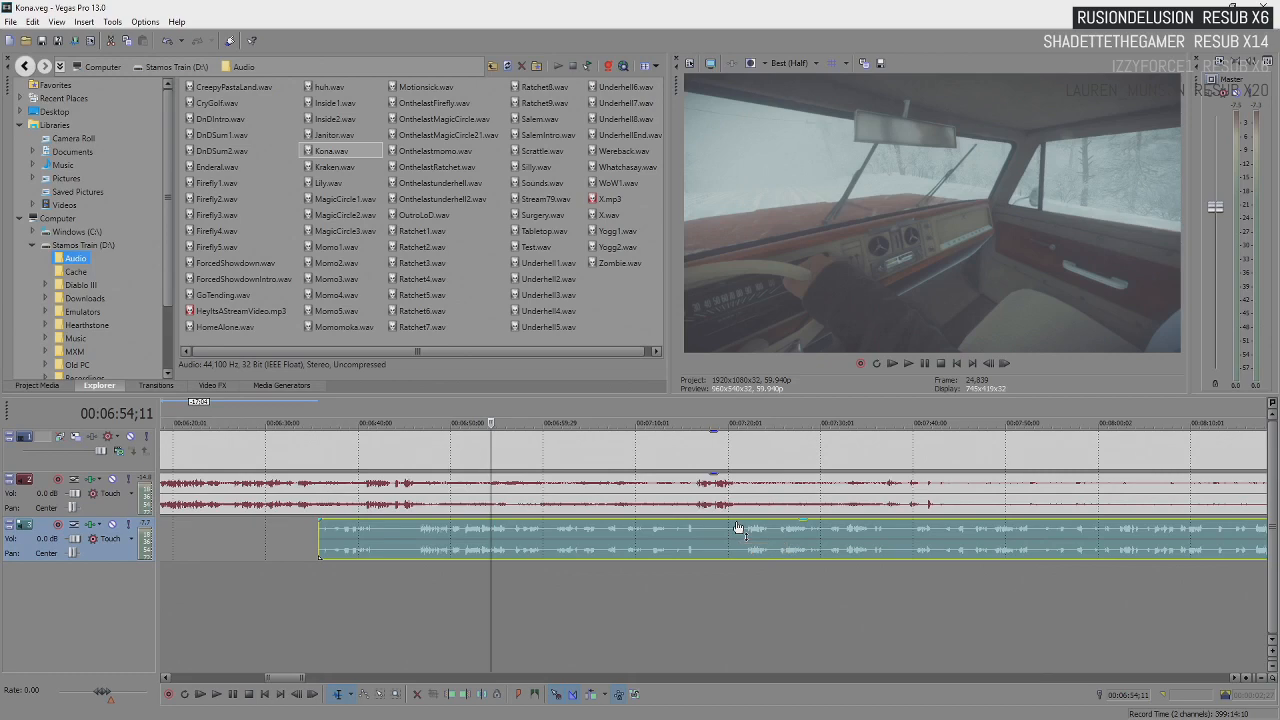
pyautogui.press('space')
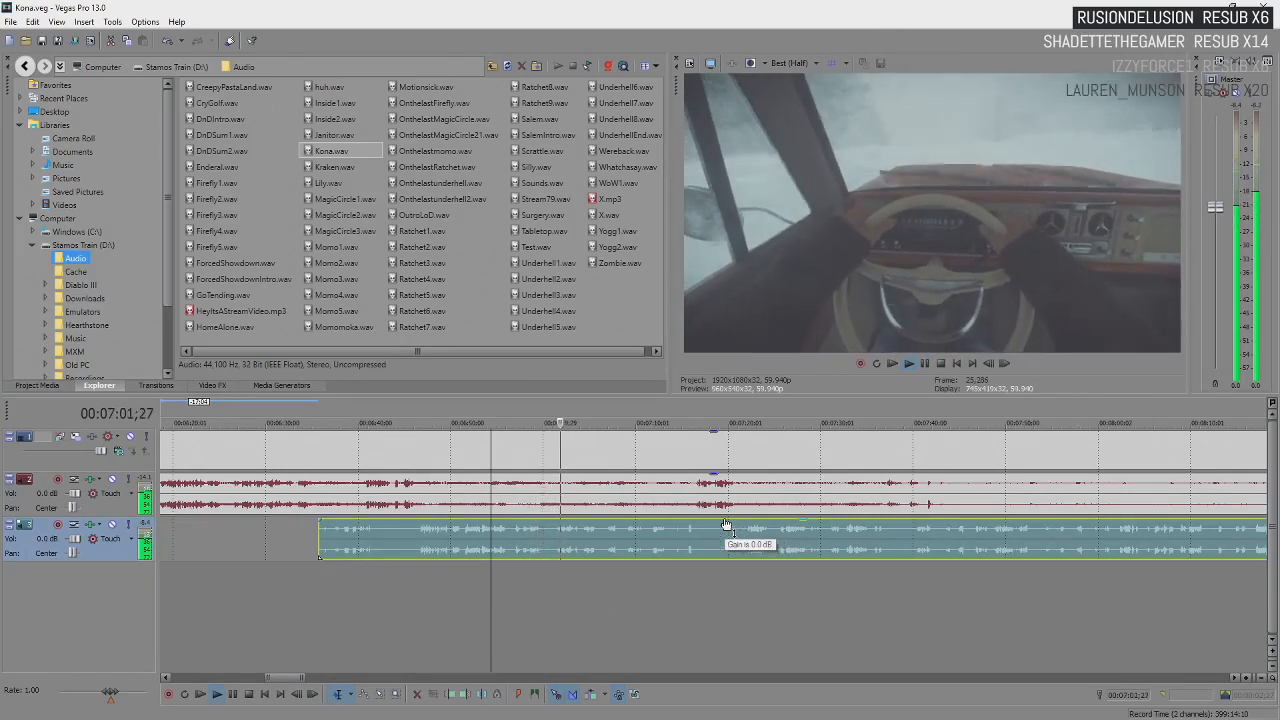
pyautogui.press('Return')
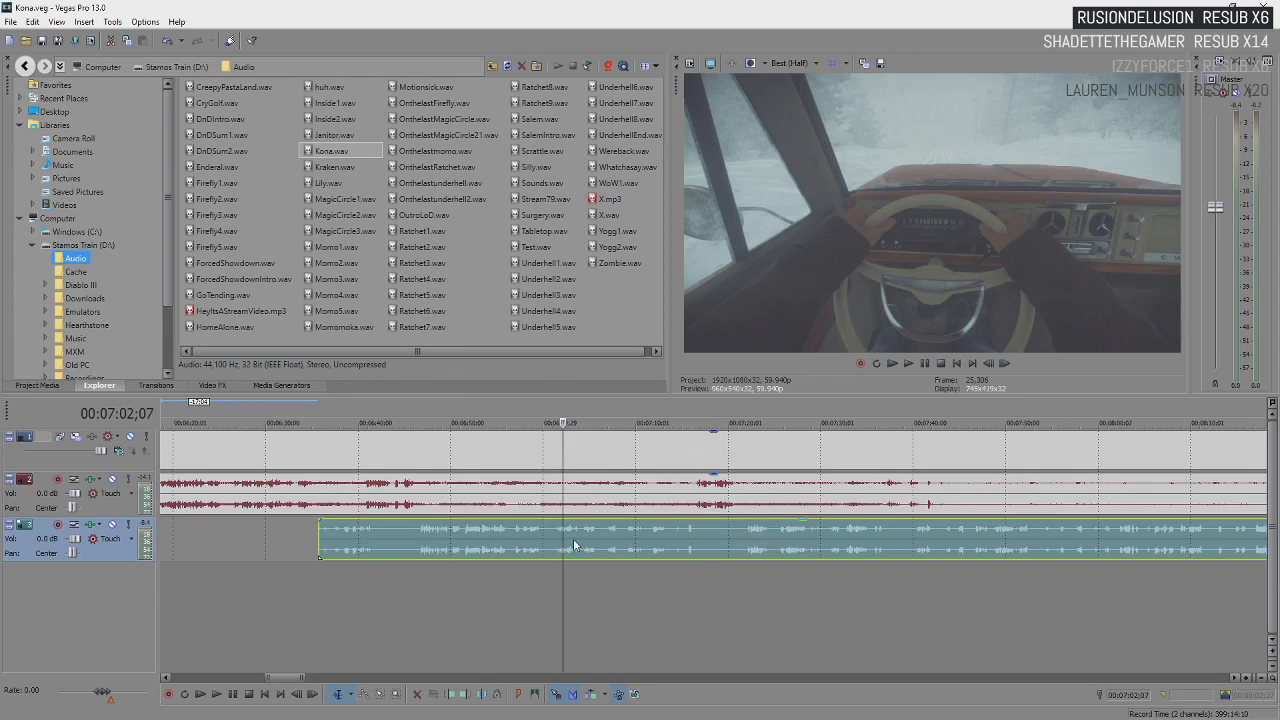
# - Split the commentary at 7:02;07 and return the playhead to 6:34;16, just before the trimmed clip's start
pyautogui.press('s')
pyautogui.click(327, 542)
pyautogui.scroll(5, 927, 548)
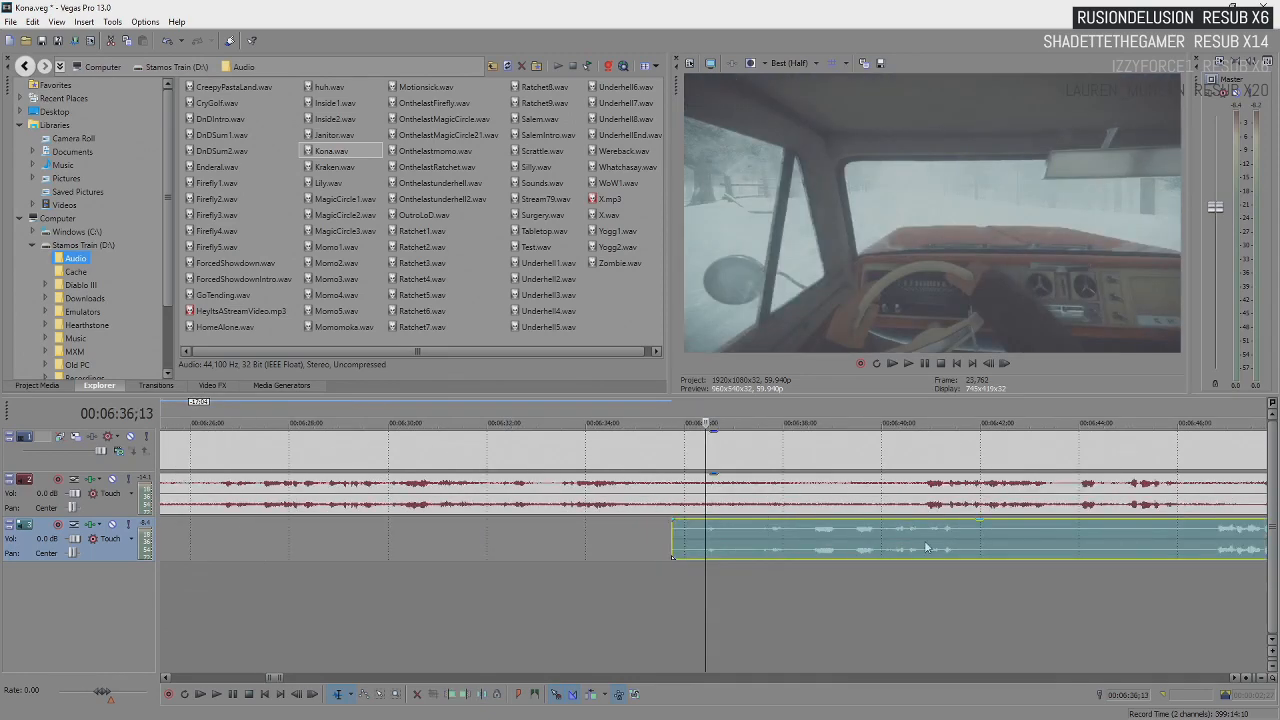
pyautogui.click(611, 553)
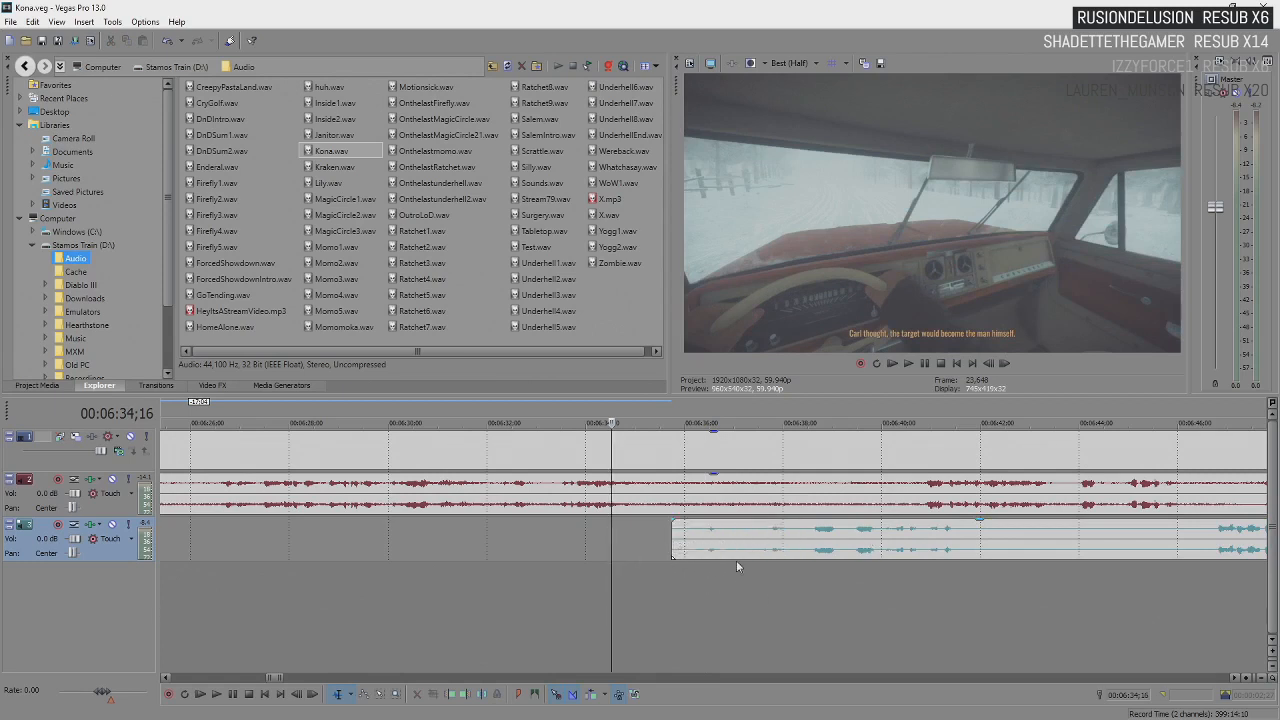
# - Try lowering the gain of the commentary clip starting near 6:36, and undo the gain change
pyautogui.click(668, 518)
pyautogui.moveTo(668, 518); pyautogui.dragTo(497, 544)
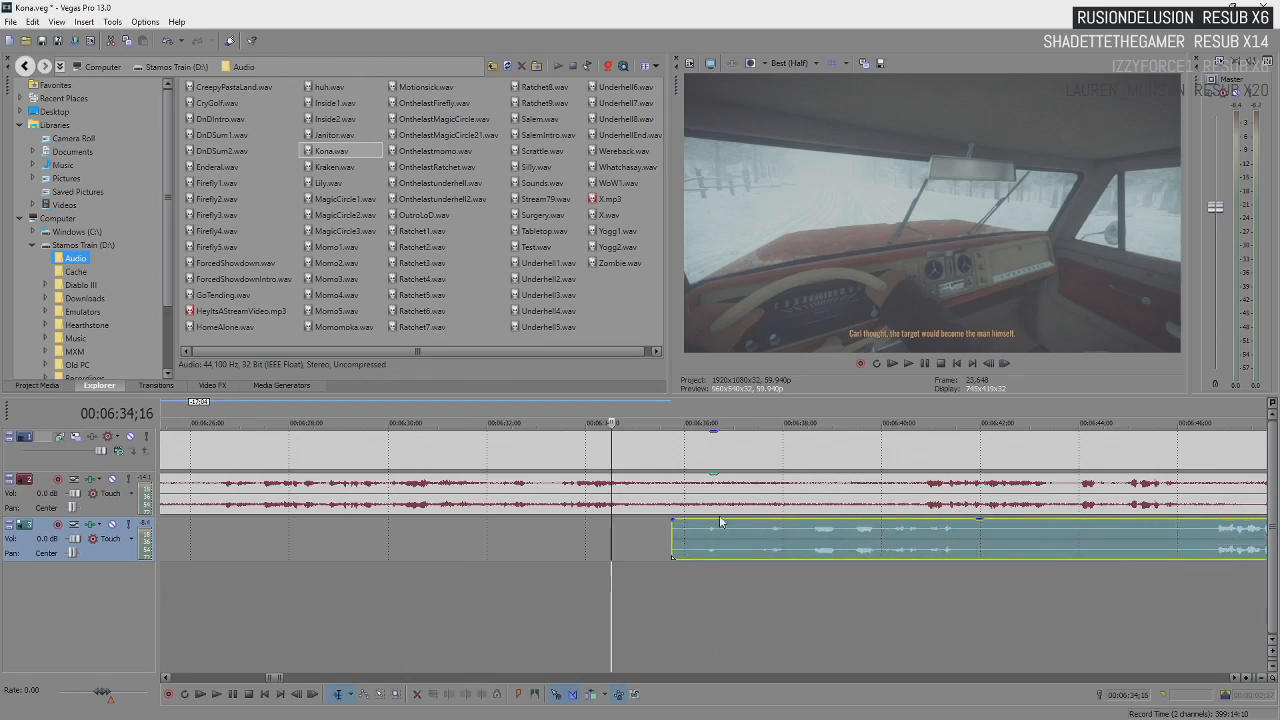
pyautogui.moveTo(722, 523)
pyautogui.mouseDown()
pyautogui.moveTo(725, 548)
pyautogui.moveTo(714, 519)
pyautogui.moveTo(700, 523)
pyautogui.moveTo(756, 522)
pyautogui.moveTo(770, 545)
pyautogui.moveTo(736, 555)
pyautogui.mouseUp()
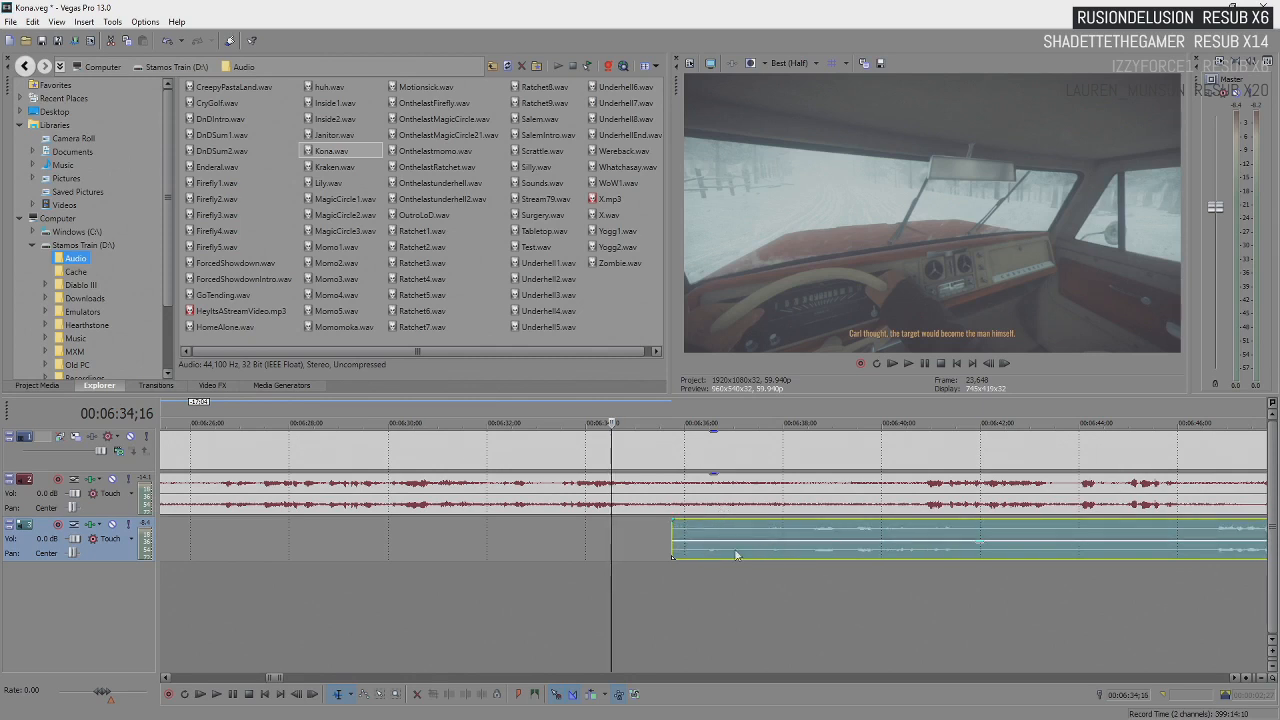
pyautogui.click(629, 543)
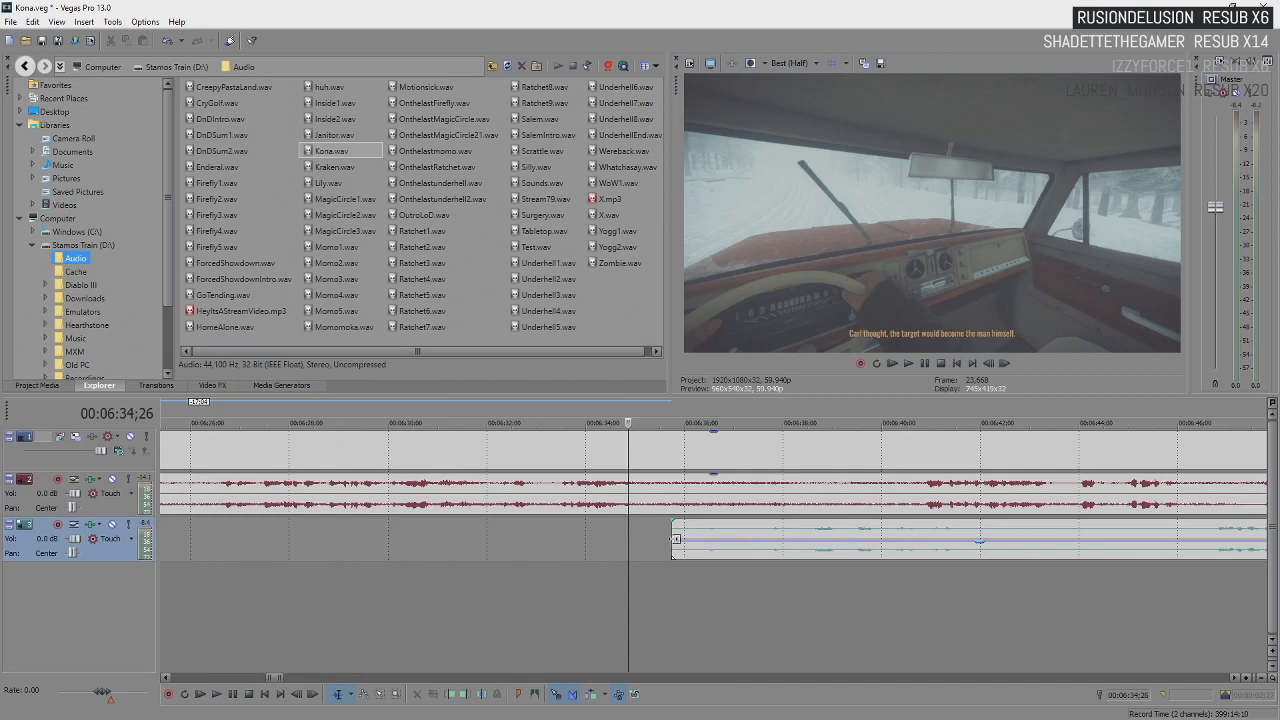
pyautogui.moveTo(673, 521); pyautogui.dragTo(699, 522)
pyautogui.hotkey('ctrl', 'z')
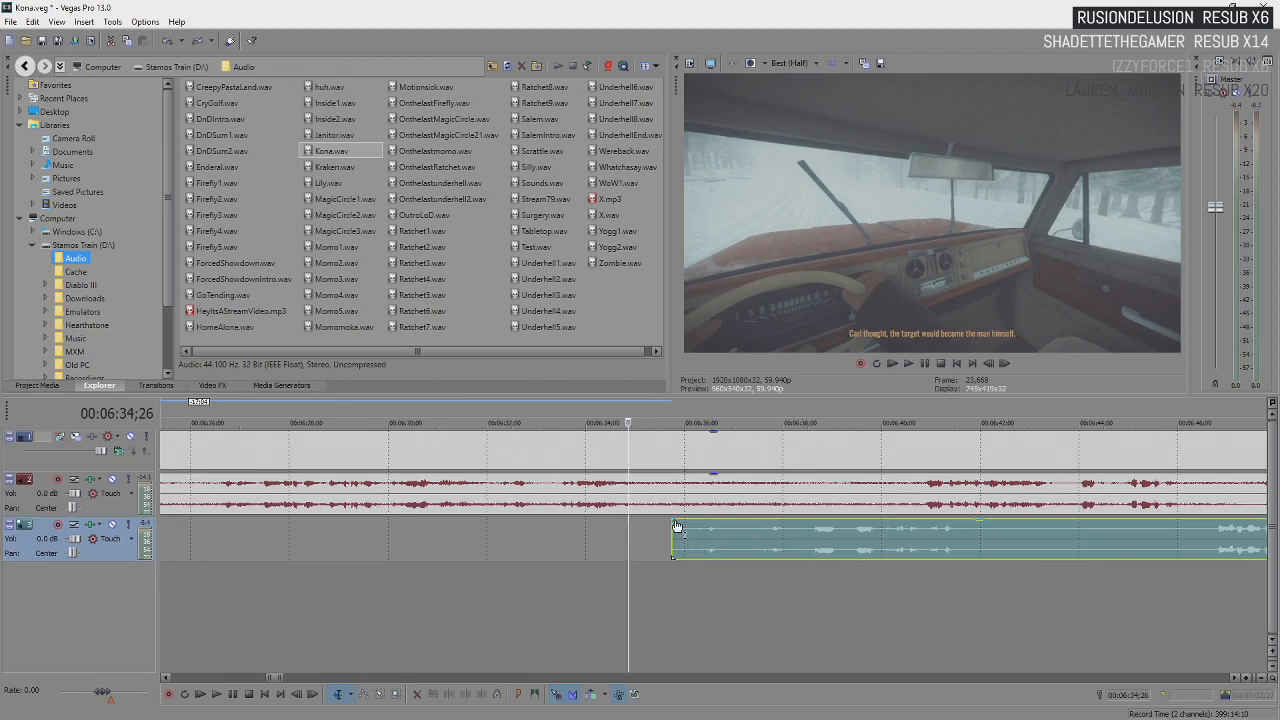
# - Add a fade-in of about seven seconds to the commentary clip starting near 6:36 and choose its fade curve
pyautogui.moveTo(676, 526); pyautogui.dragTo(1012, 521)
pyautogui.rightClick(879, 527)
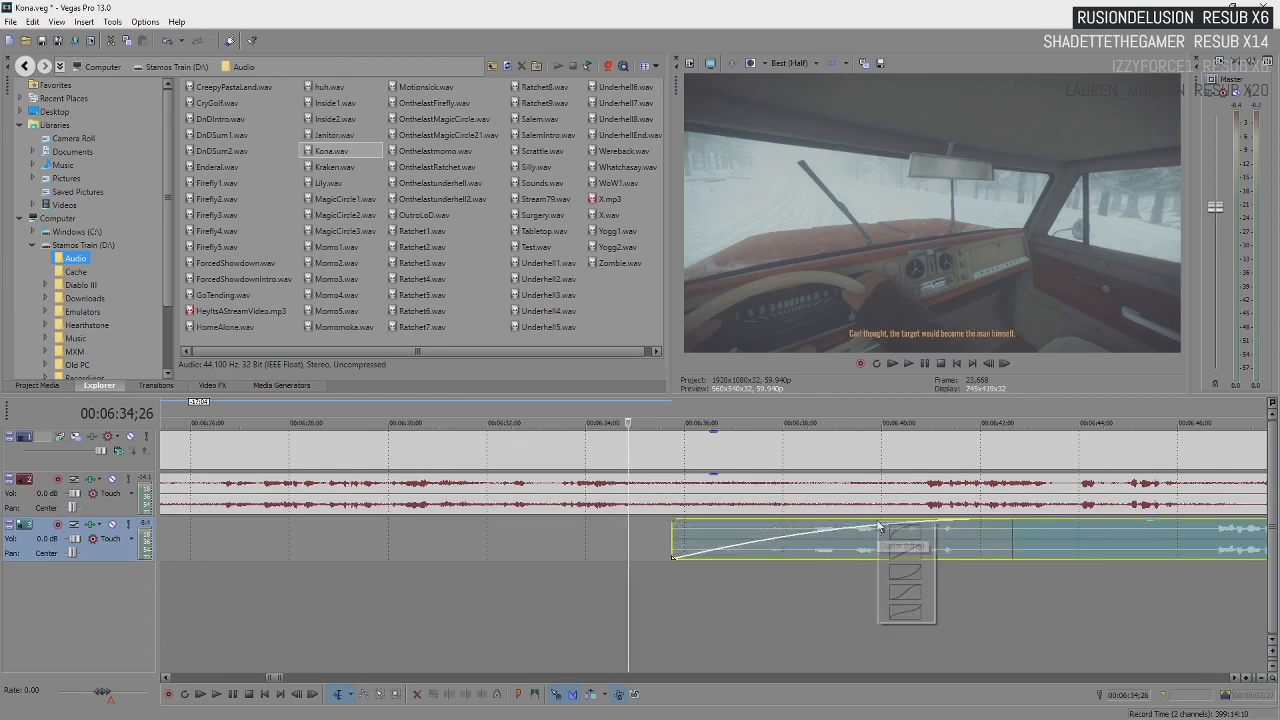
pyautogui.click(904, 610)
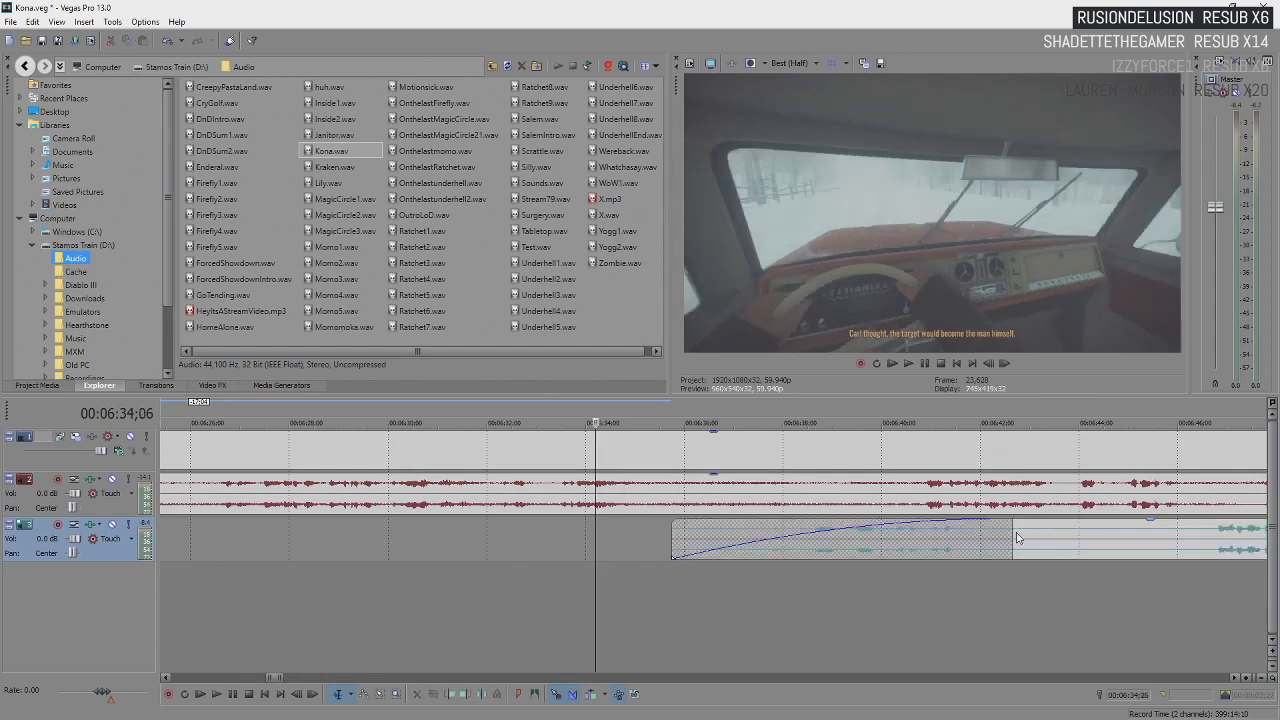
# - Try a lower gain with a fade-in of about four seconds on the commentary clip starting near 6:36, and clear both, leaving no fade-in
pyautogui.moveTo(1017, 538); pyautogui.dragTo(591, 542)
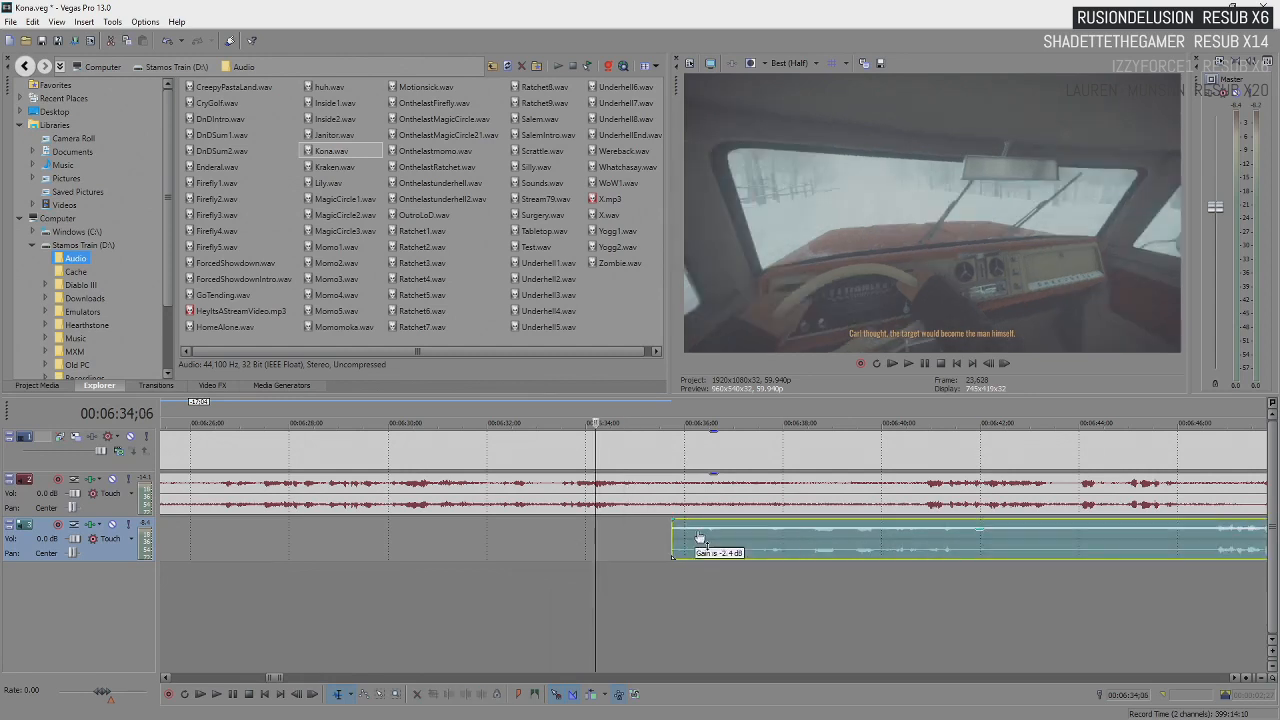
pyautogui.moveTo(694, 528); pyautogui.dragTo(884, 524)
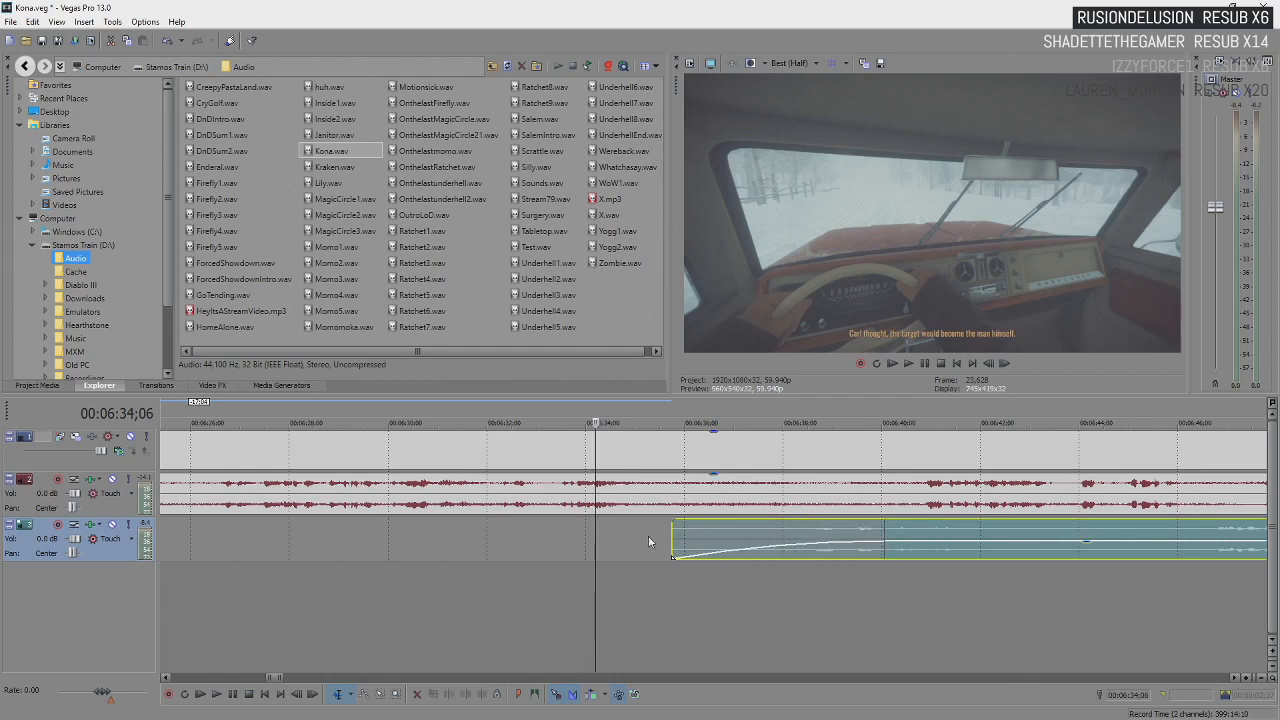
pyautogui.rightClick(840, 546)
pyautogui.click(590, 558)
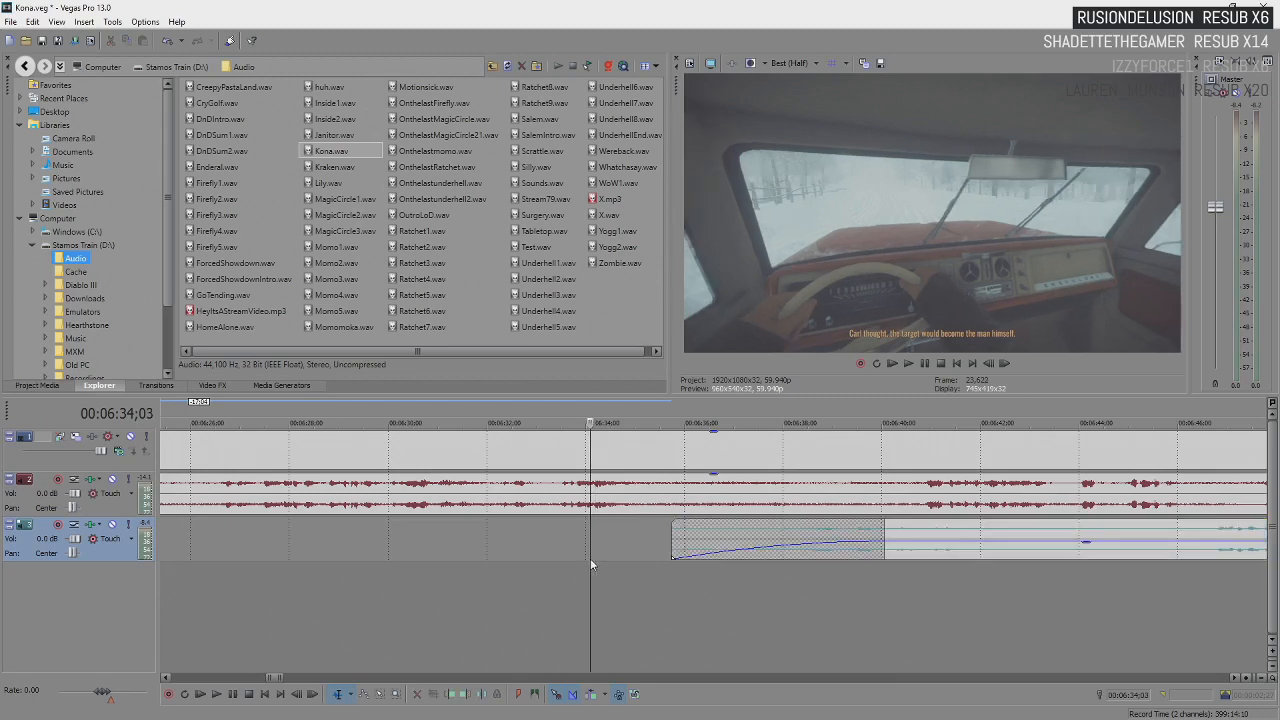
pyautogui.click(752, 552)
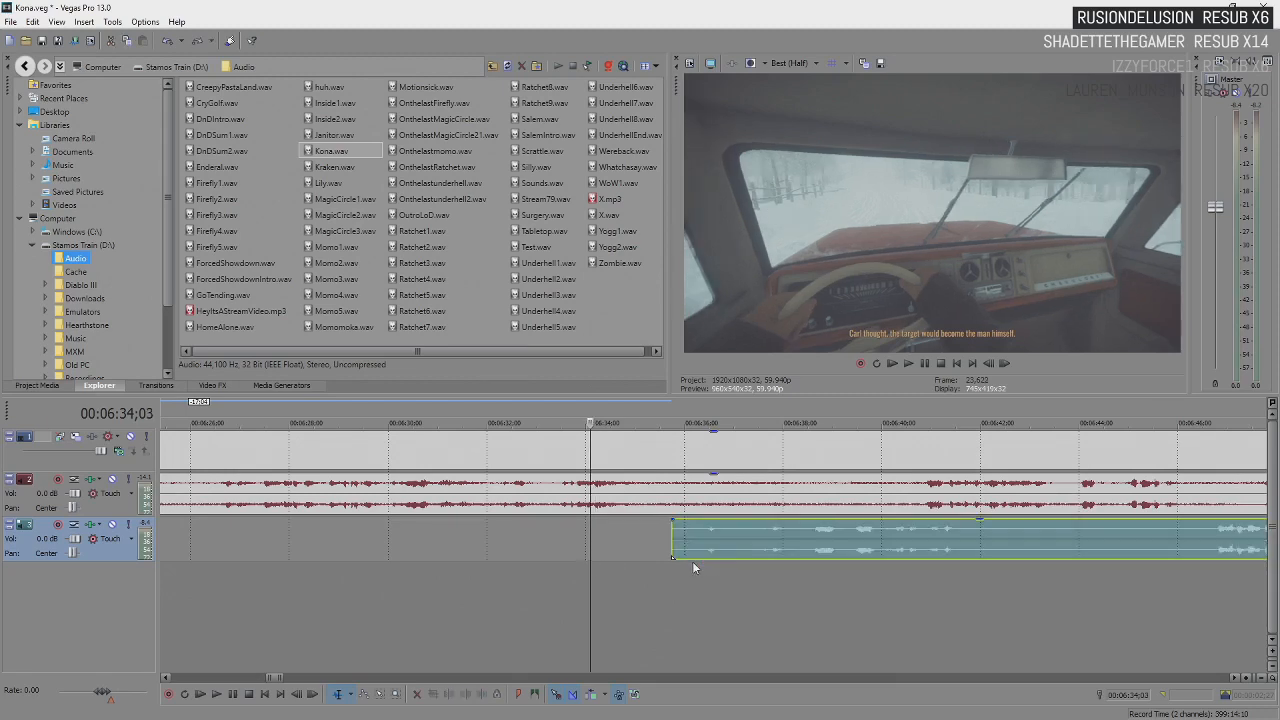
# - Play the commentary after the split from 7:02;07 to 7:16;11 to check it against the gameplay narration
pyautogui.scroll(-5, 711, 566)
pyautogui.click(876, 531)
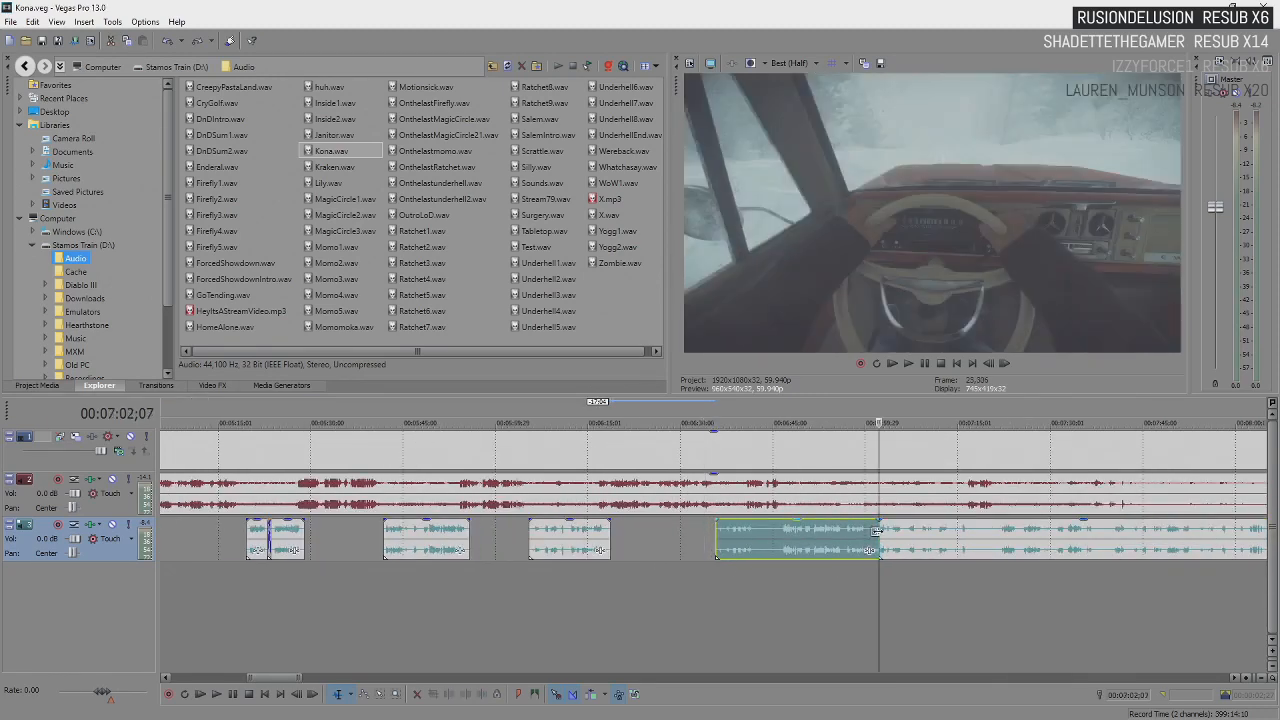
pyautogui.press('space')
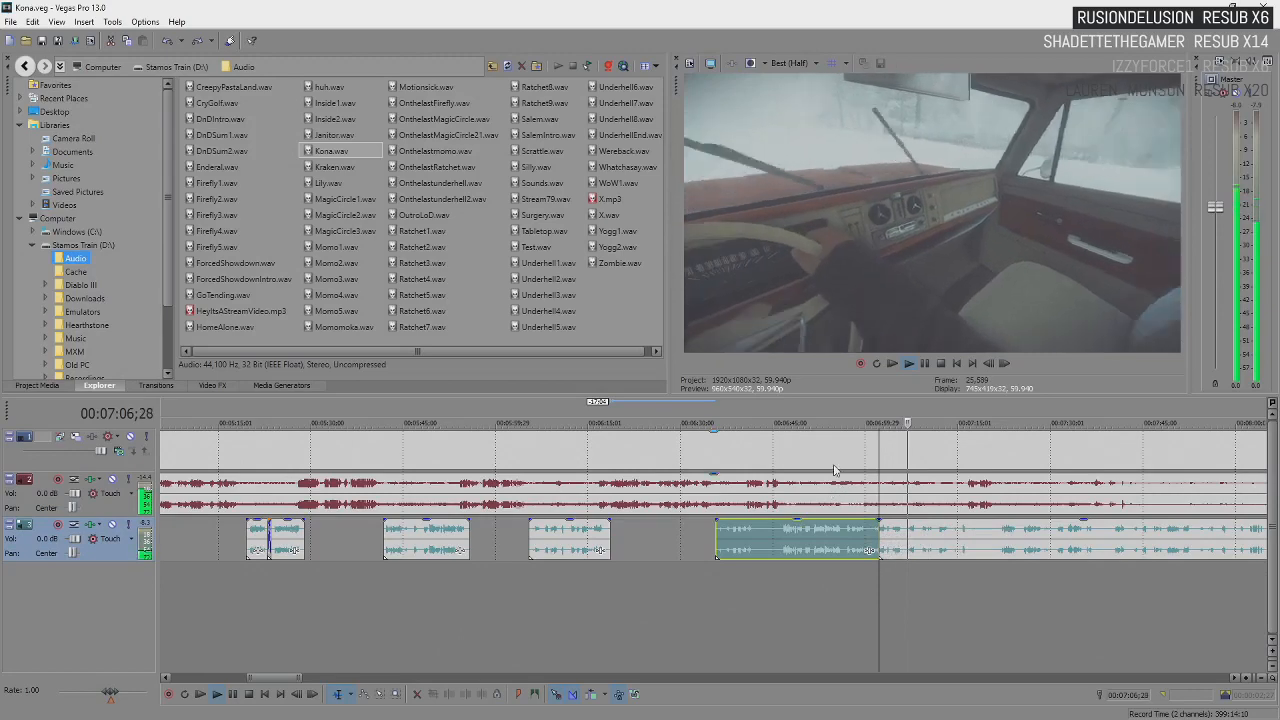
pyautogui.scroll(-1, 833, 472)
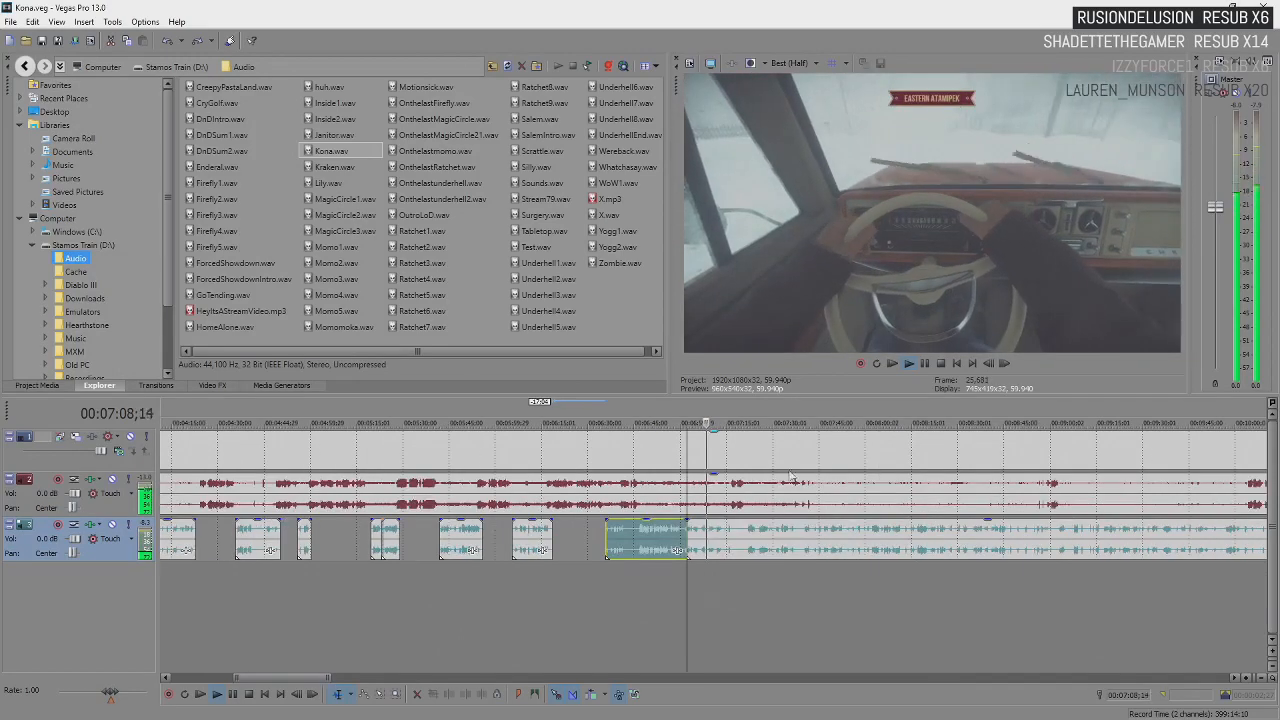
pyautogui.click(749, 547)
pyautogui.scroll(2, 750, 547)
pyautogui.scroll(1, 749, 547)
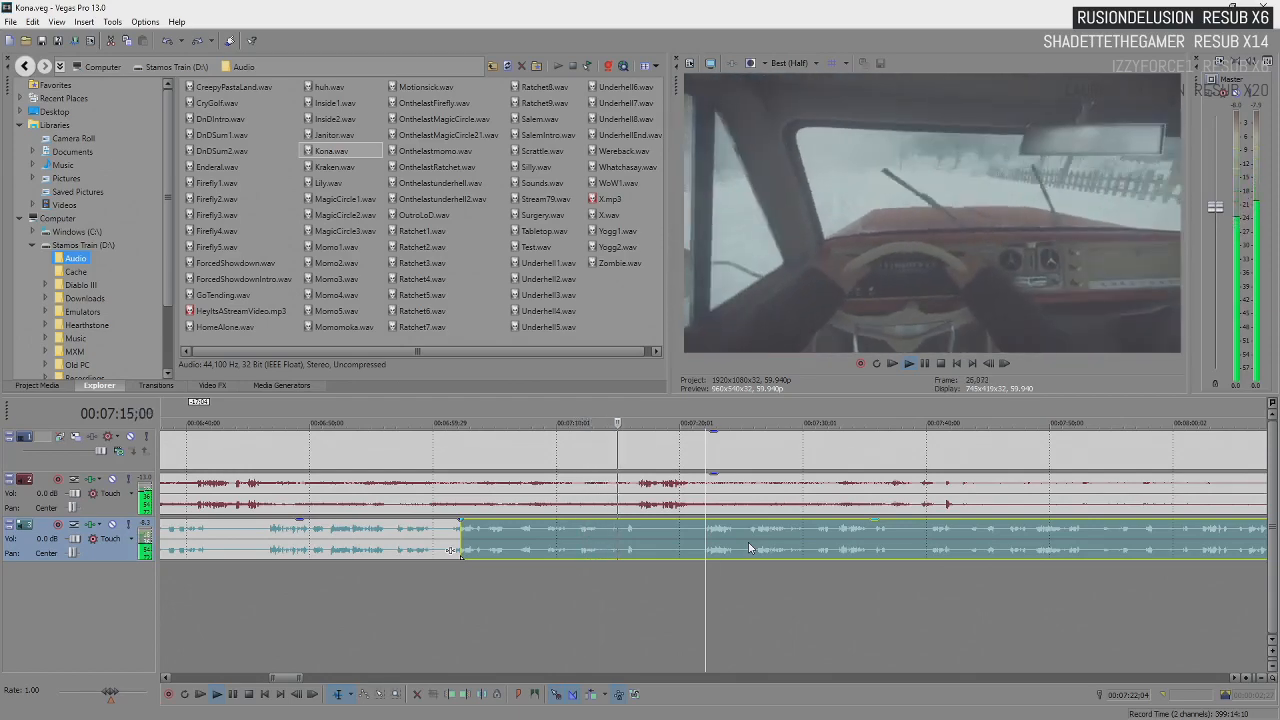
pyautogui.press('Return')
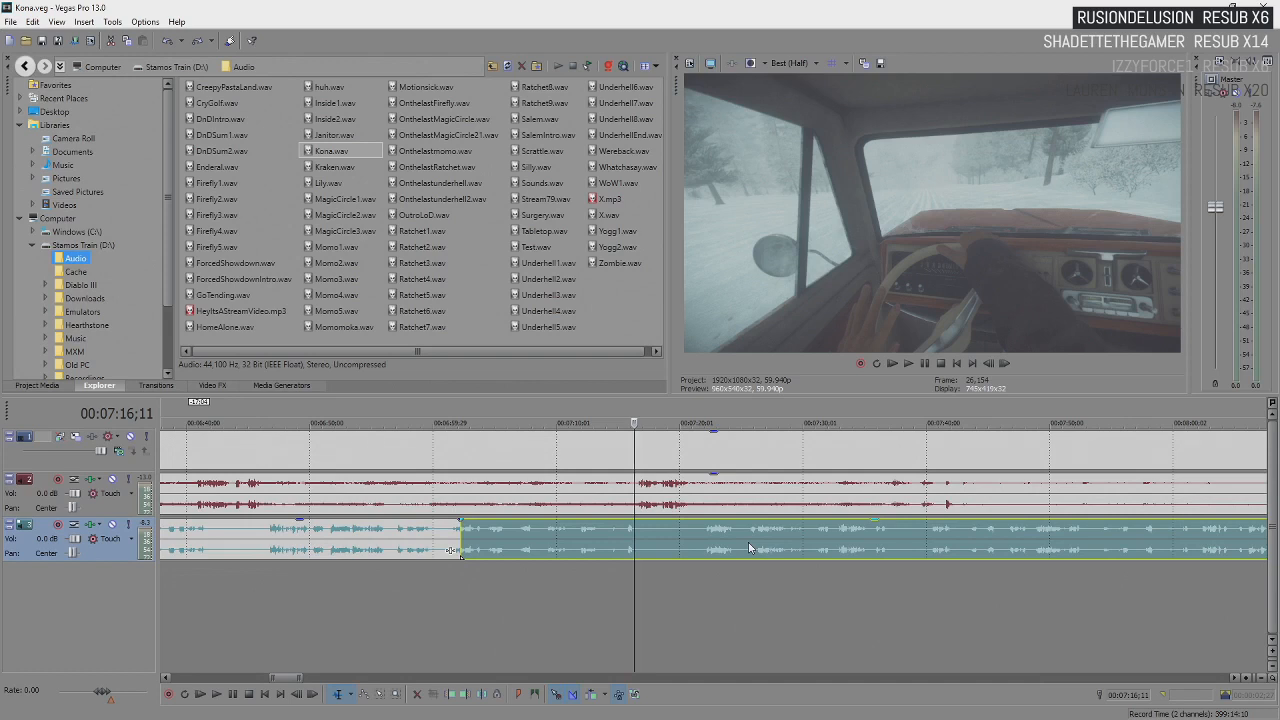
# - Play on to 7:28;27, pausing at 7:18;11, to compare the commentary with the gameplay audio
pyautogui.press('space')
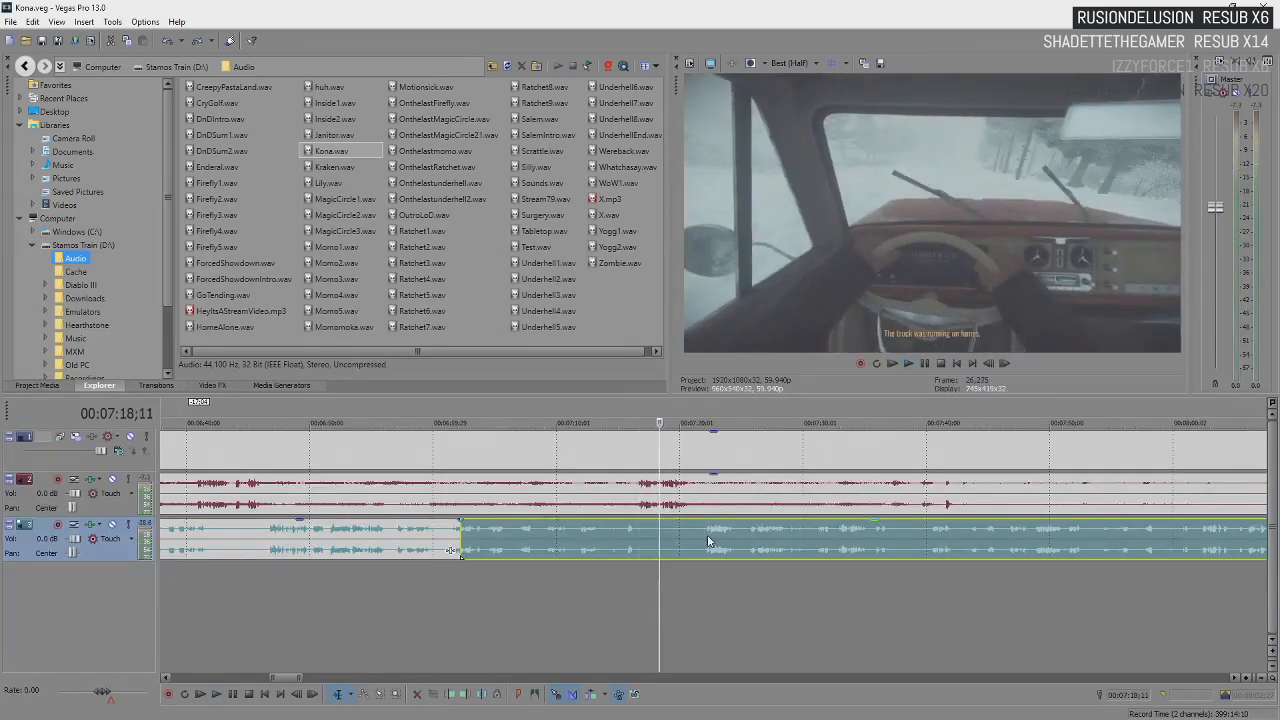
pyautogui.press('space')
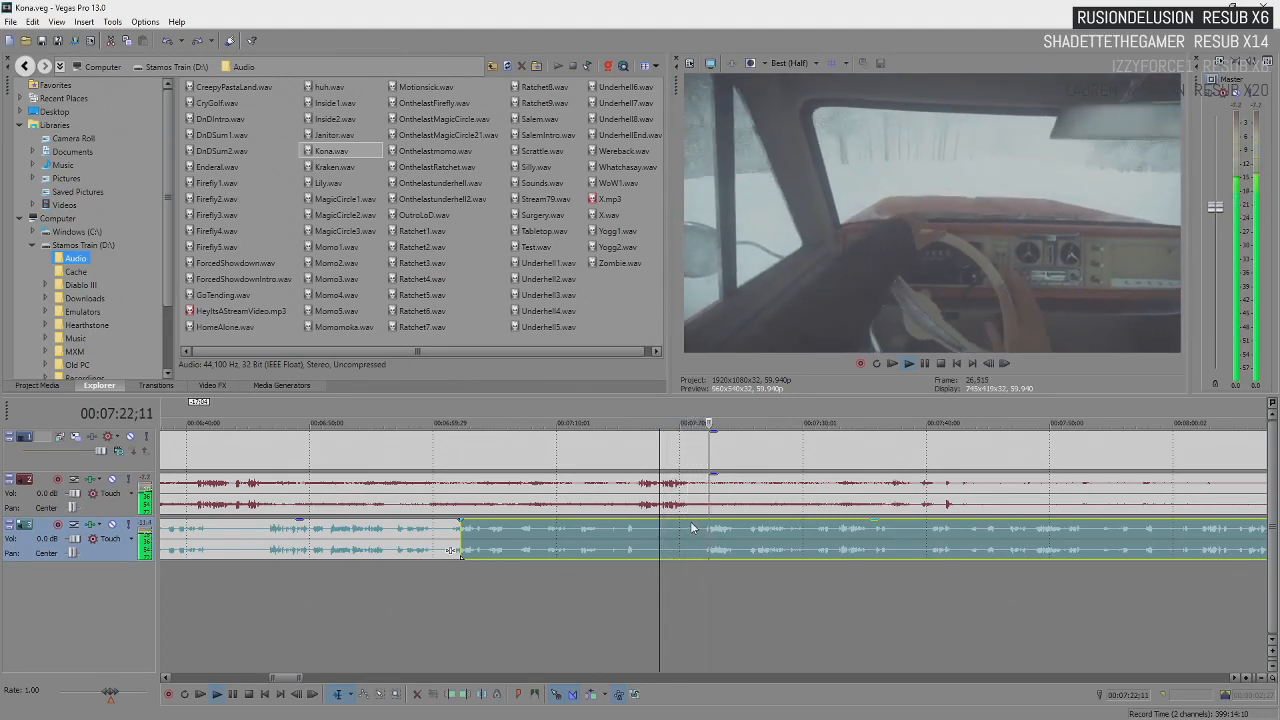
pyautogui.scroll(-5, 766, 548)
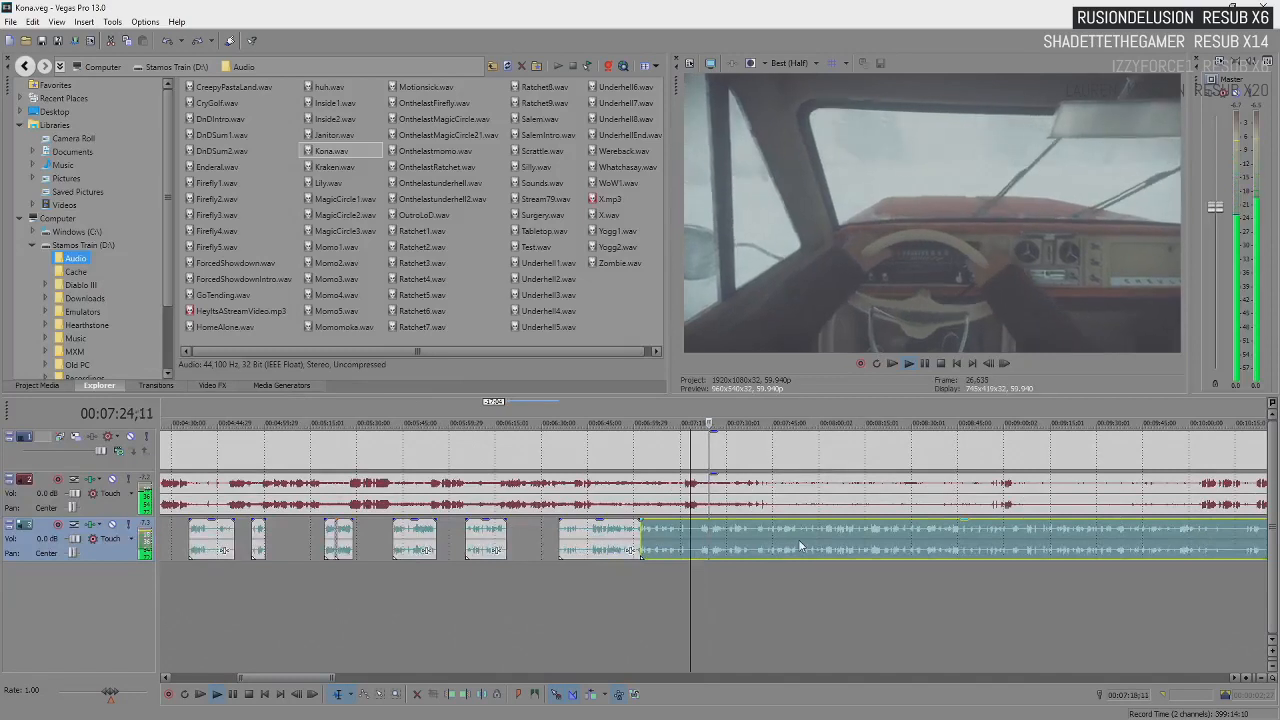
pyautogui.scroll(5, 798, 546)
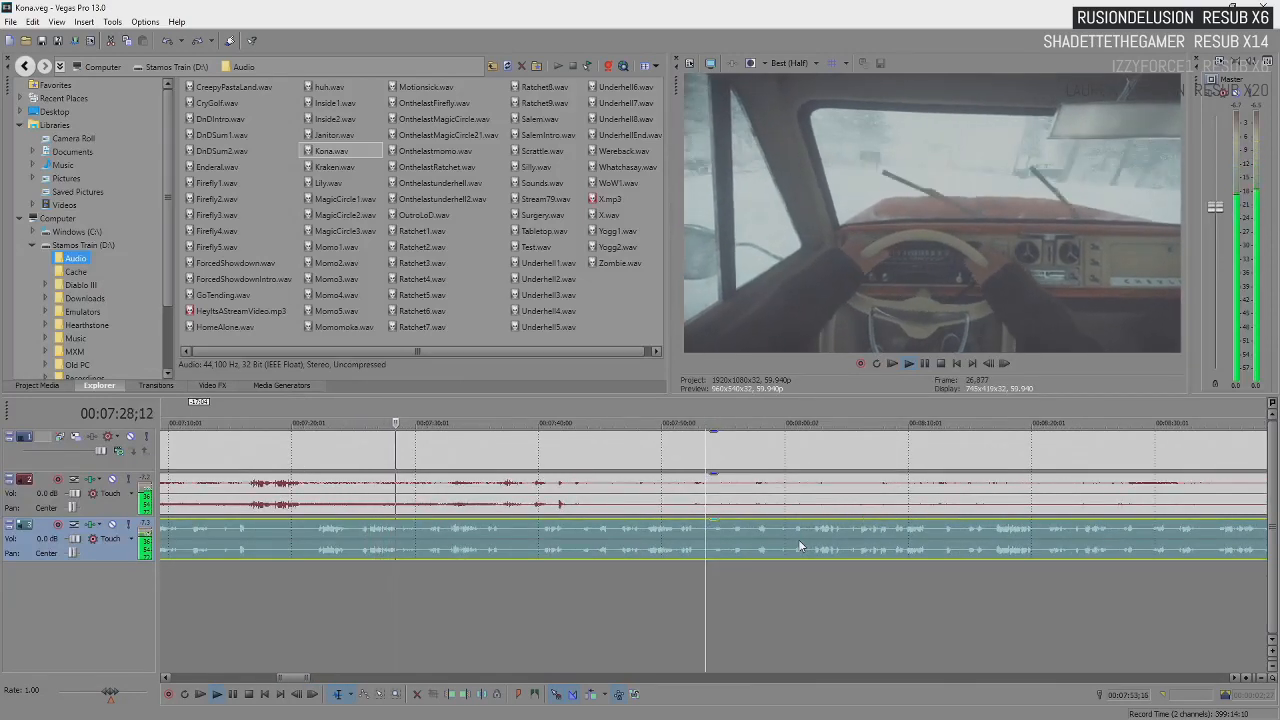
pyautogui.press('Return')
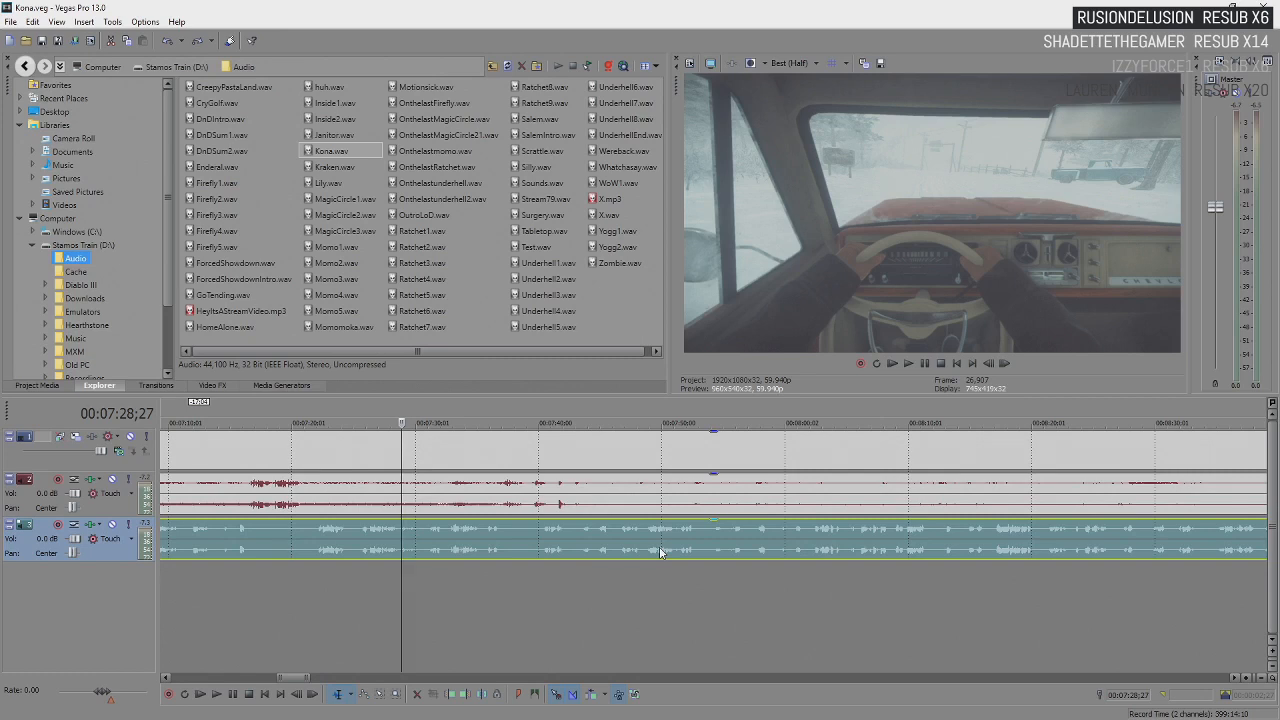
# - Play on to about 7:31;08 and replay the commentary from around 7:25;09
pyautogui.press('space')
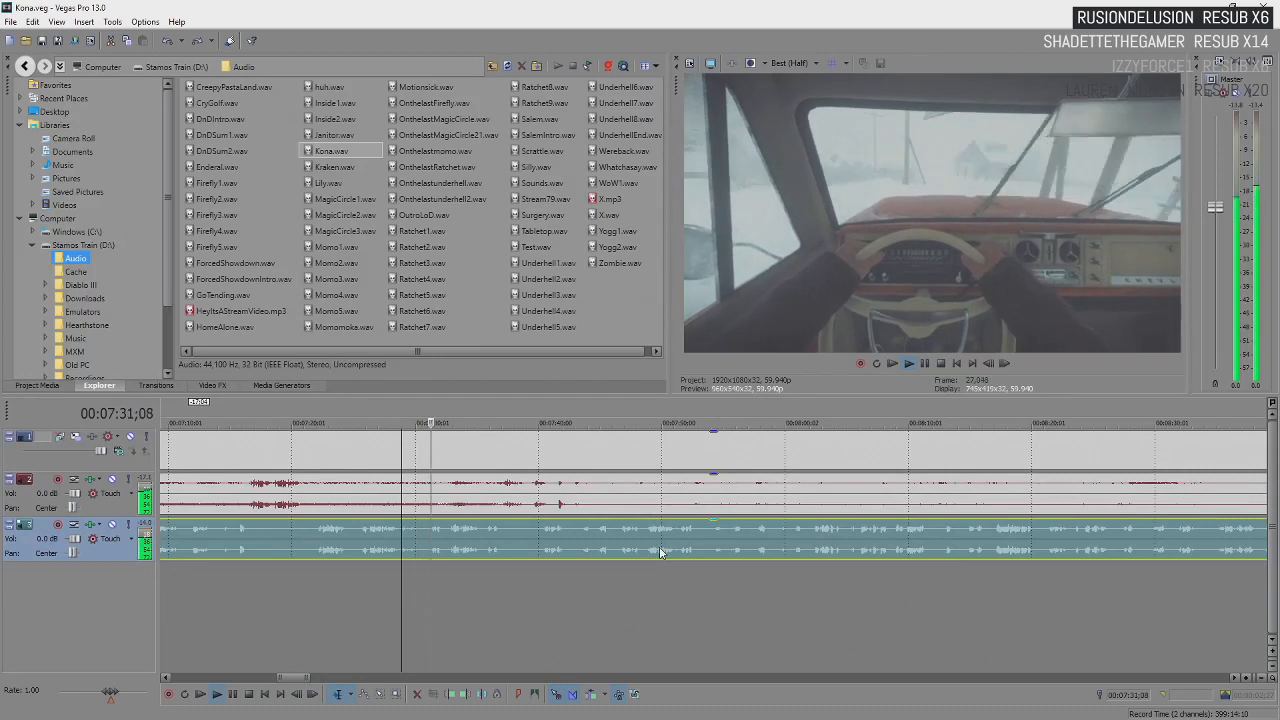
pyautogui.press('Return')
pyautogui.click(358, 548)
pyautogui.scroll(3, 358, 548)
pyautogui.press('space')
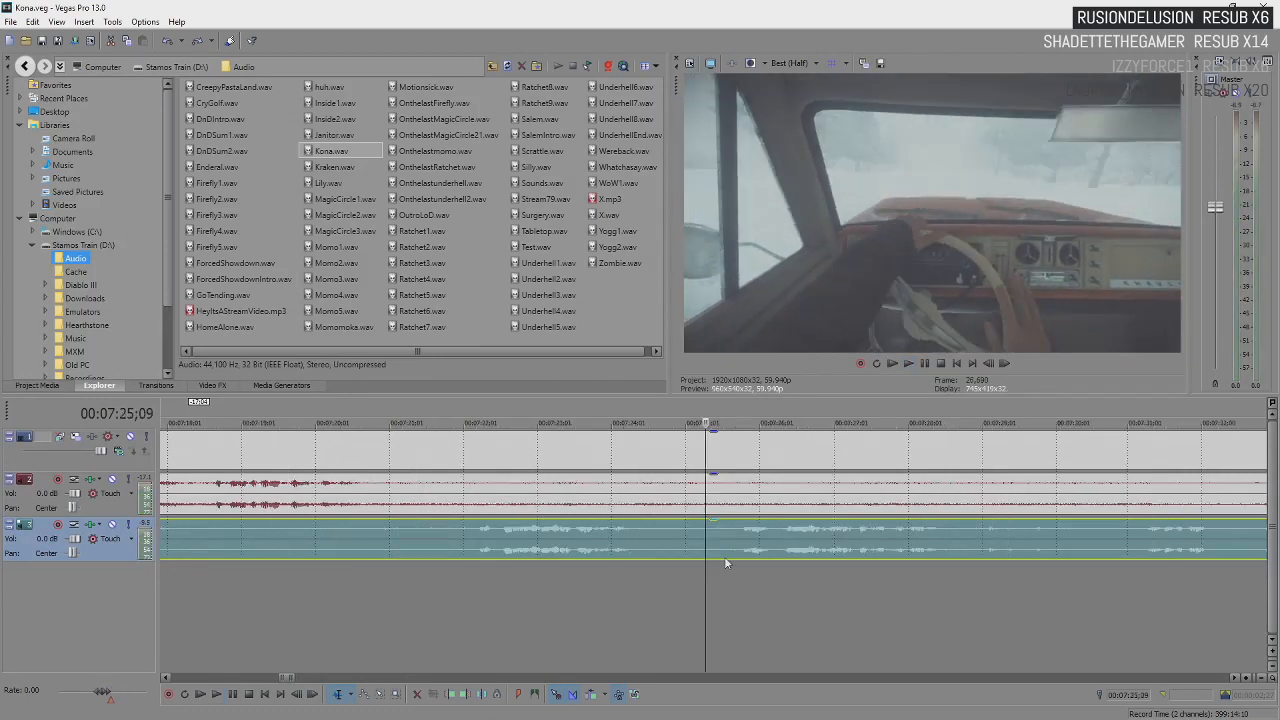
# - Try a volume envelope on the commentary with four points between about 7:28;17 and 7:31, raising the two middle points
pyautogui.click(778, 544)
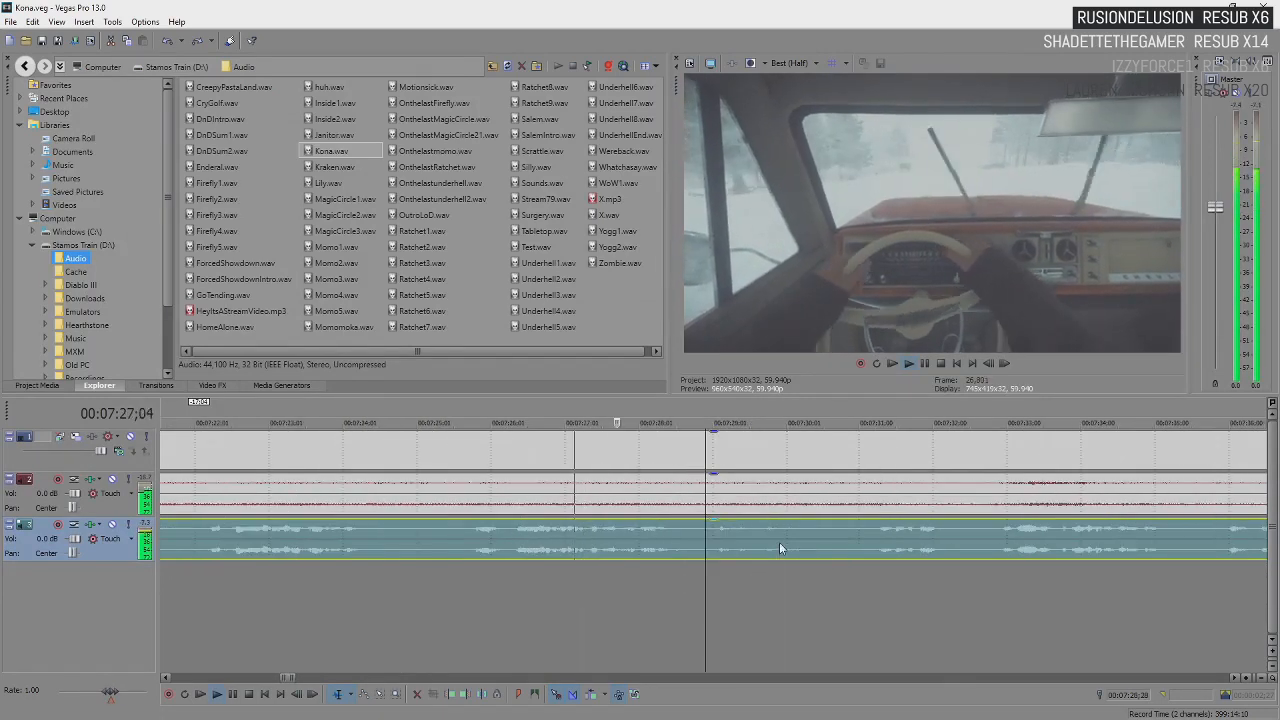
pyautogui.scroll(1, 778, 544)
pyautogui.press('v')
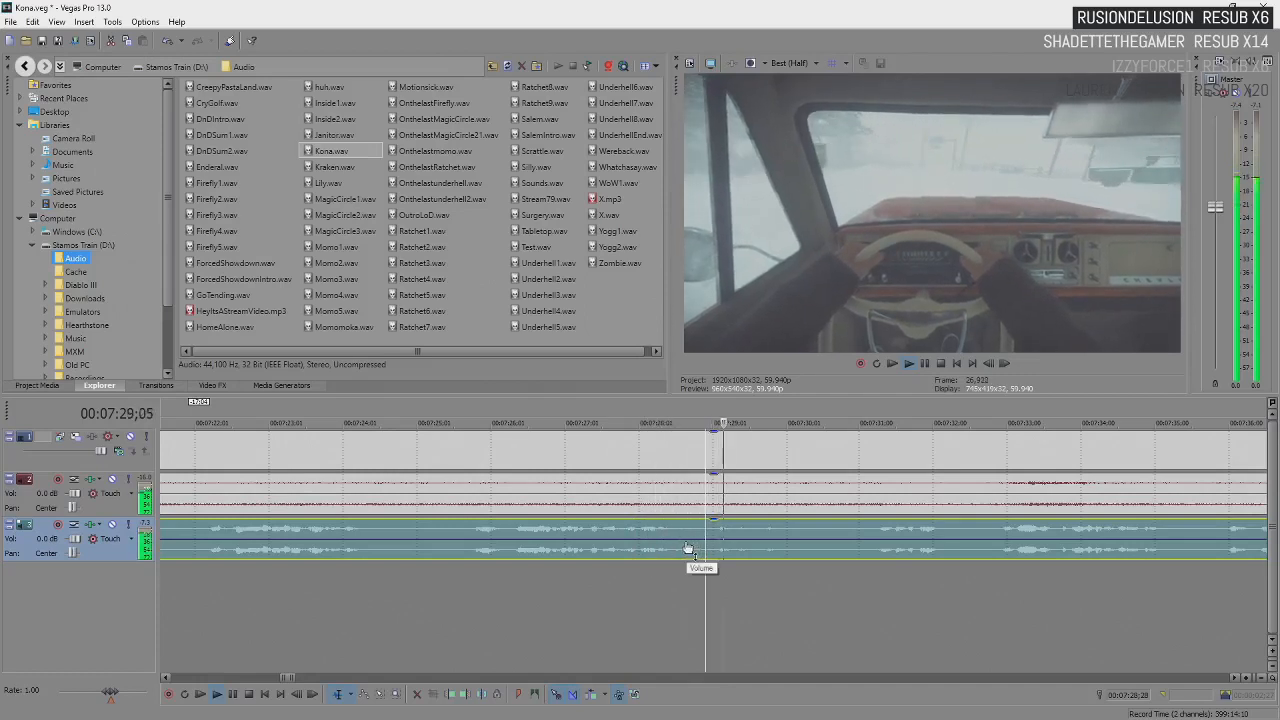
pyautogui.doubleClick(680, 541)
pyautogui.doubleClick(726, 540)
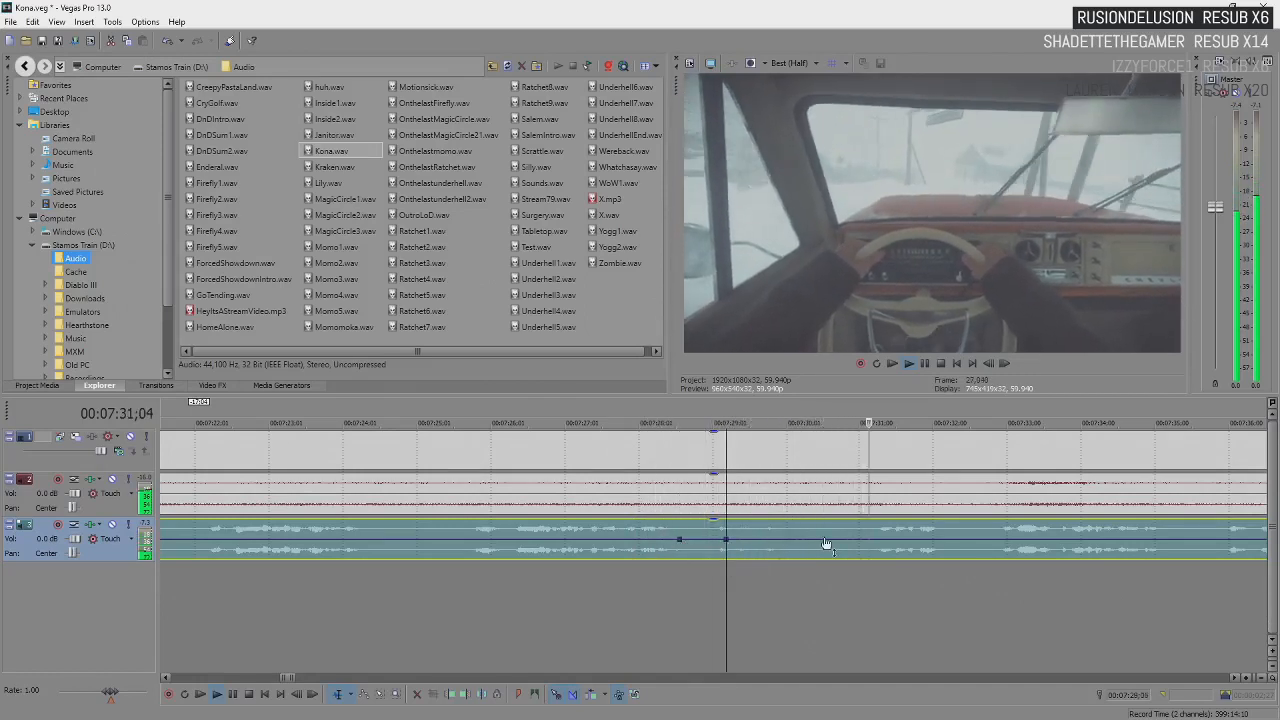
pyautogui.doubleClick(826, 540)
pyautogui.doubleClick(860, 540)
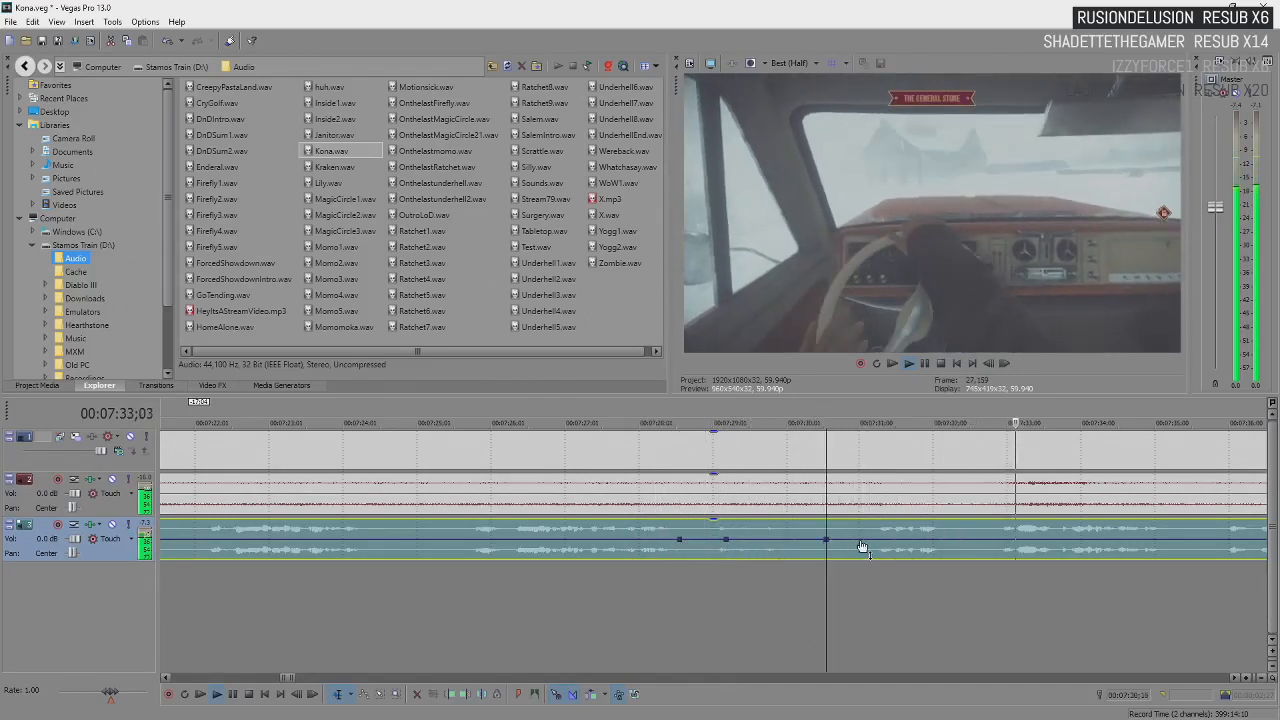
pyautogui.moveTo(727, 544); pyautogui.dragTo(731, 527)
pyautogui.moveTo(827, 543); pyautogui.dragTo(831, 531)
# - Try adding three more volume envelope points around 7:32;12 on the commentary and lowering the middle one
pyautogui.press('v')
pyautogui.click(619, 532)
pyautogui.press('v')
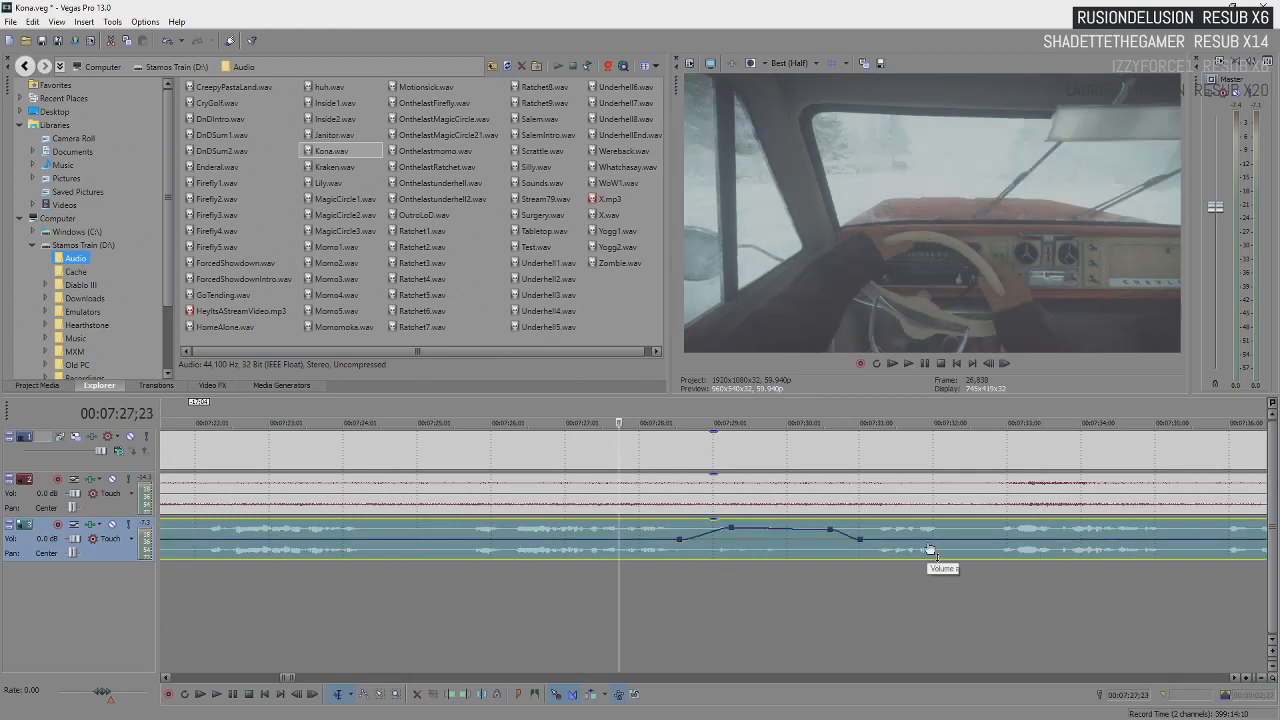
pyautogui.click(956, 544)
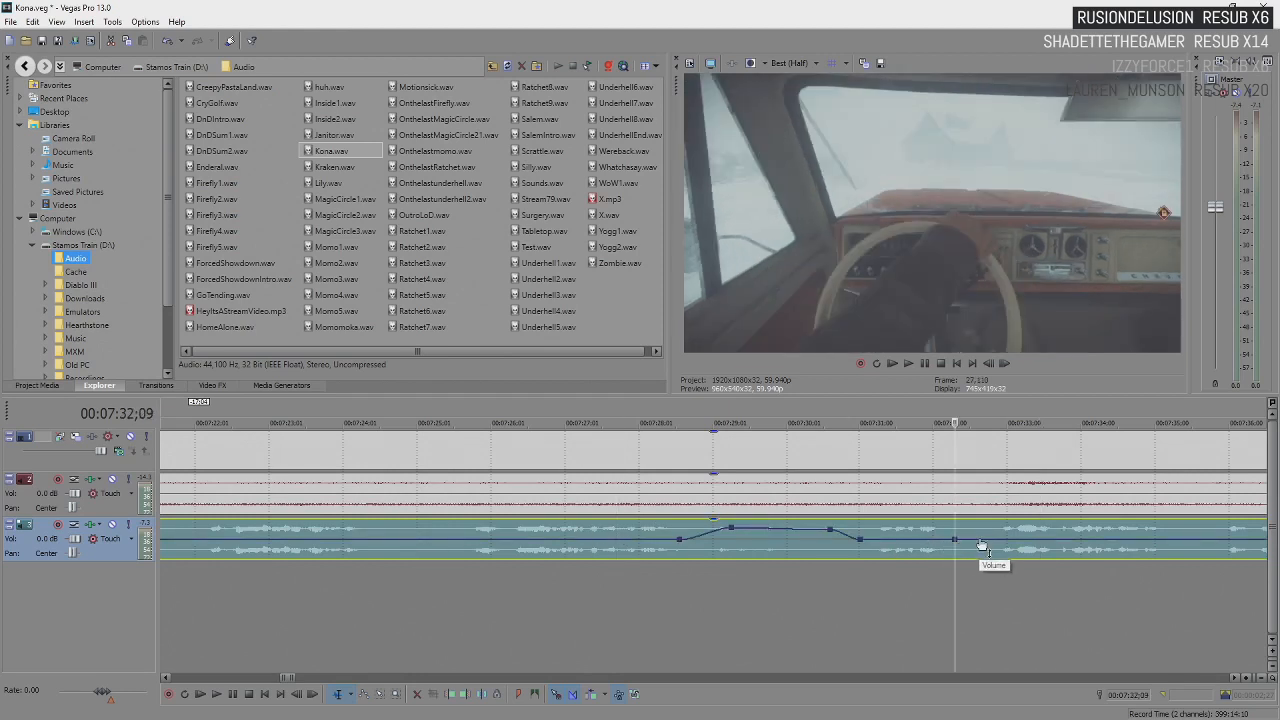
pyautogui.click(980, 543)
pyautogui.doubleClick(965, 541)
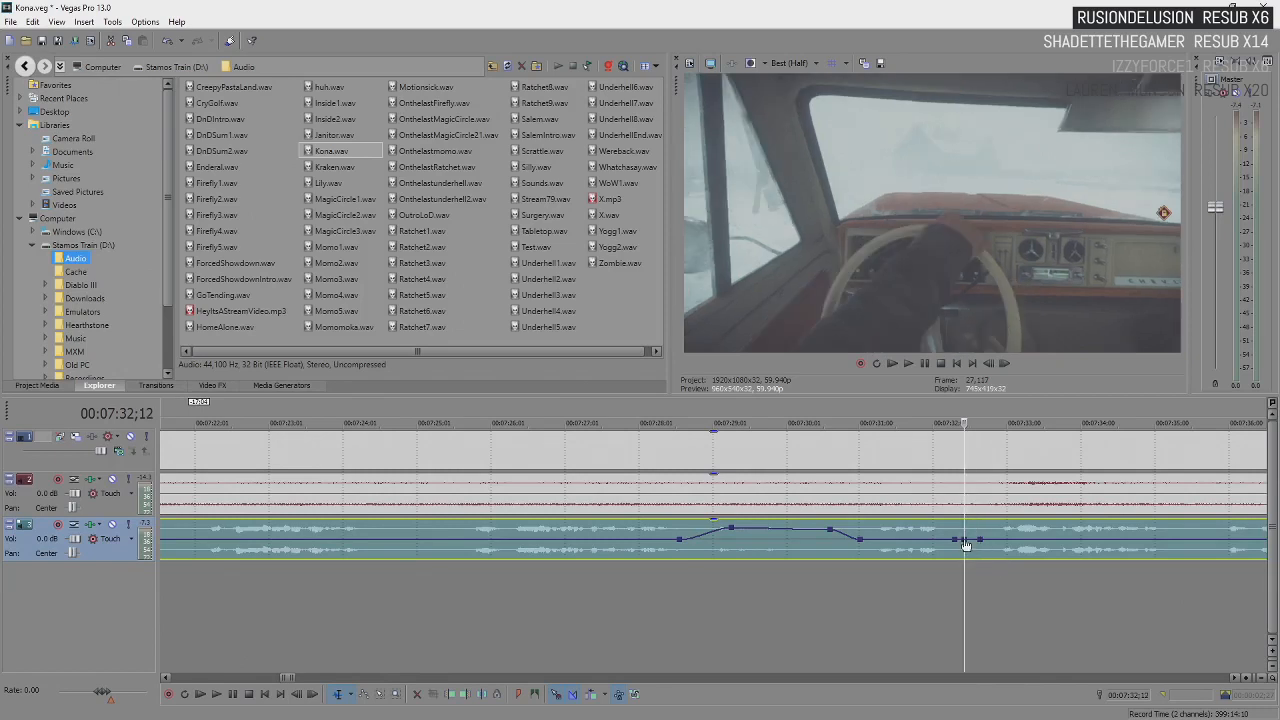
pyautogui.moveTo(964, 541)
pyautogui.mouseDown()
pyautogui.moveTo(966, 563)
pyautogui.moveTo(963, 513)
pyautogui.moveTo(966, 562)
pyautogui.moveTo(965, 547)
pyautogui.mouseUp()
# - Undo the added points and the volume envelope on the commentary clip
pyautogui.hotkey('ctrl', 'z')
pyautogui.hotkey('ctrl', 'z')
pyautogui.hotkey('ctrl', 'z')
pyautogui.hotkey('ctrl', 'z')
pyautogui.click(684, 535)
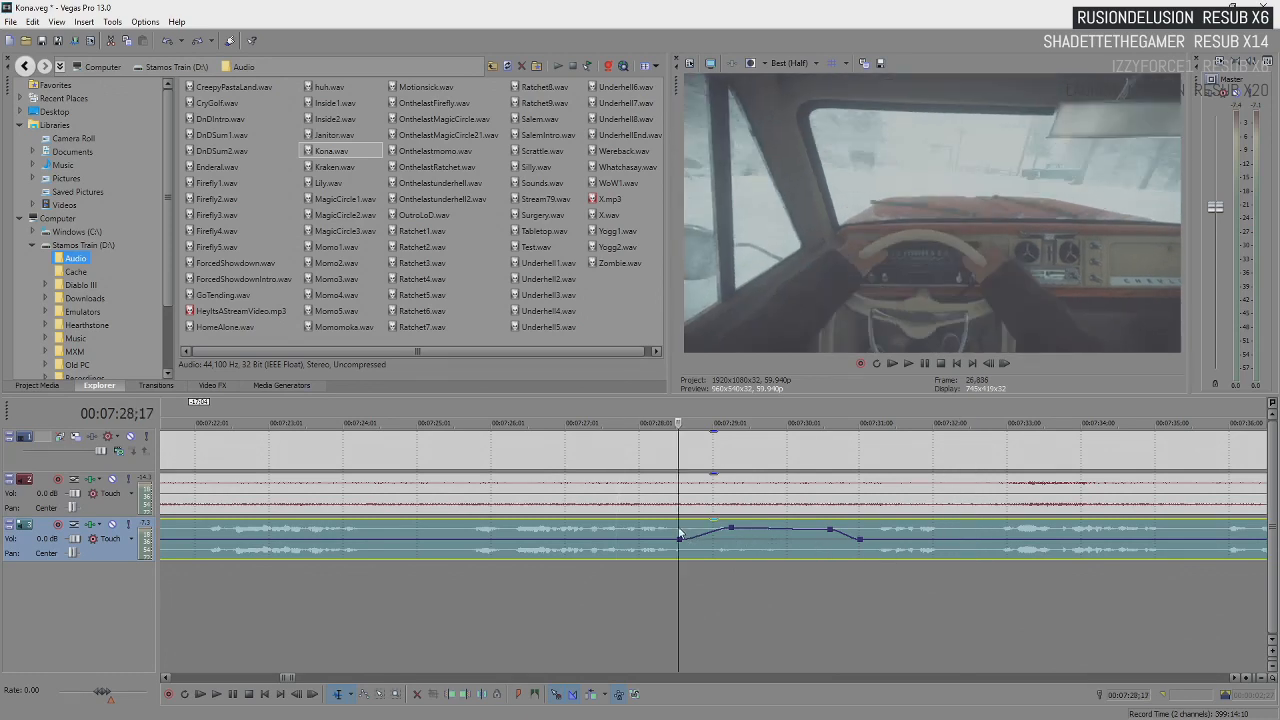
pyautogui.hotkey('ctrl', 'z')
# - Replay the commentary from 7:28;05 to 7:34;00 to check it against the gameplay audio
pyautogui.click(650, 540)
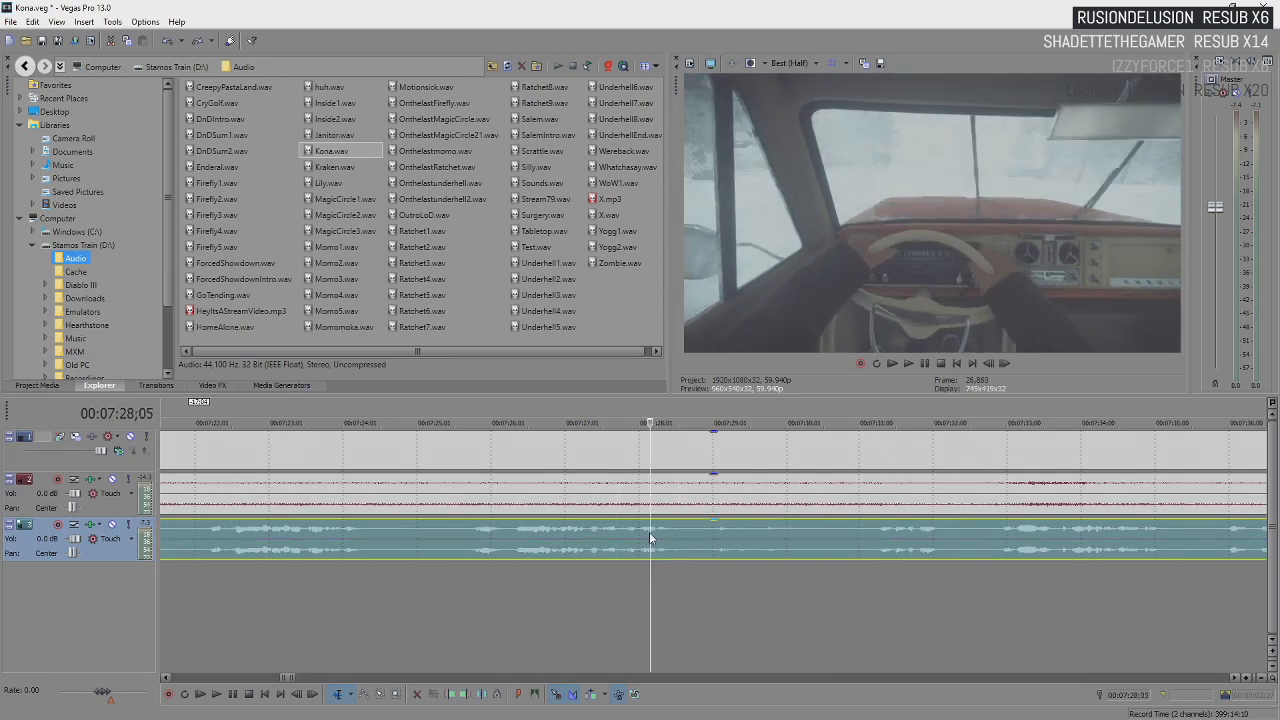
pyautogui.press('space')
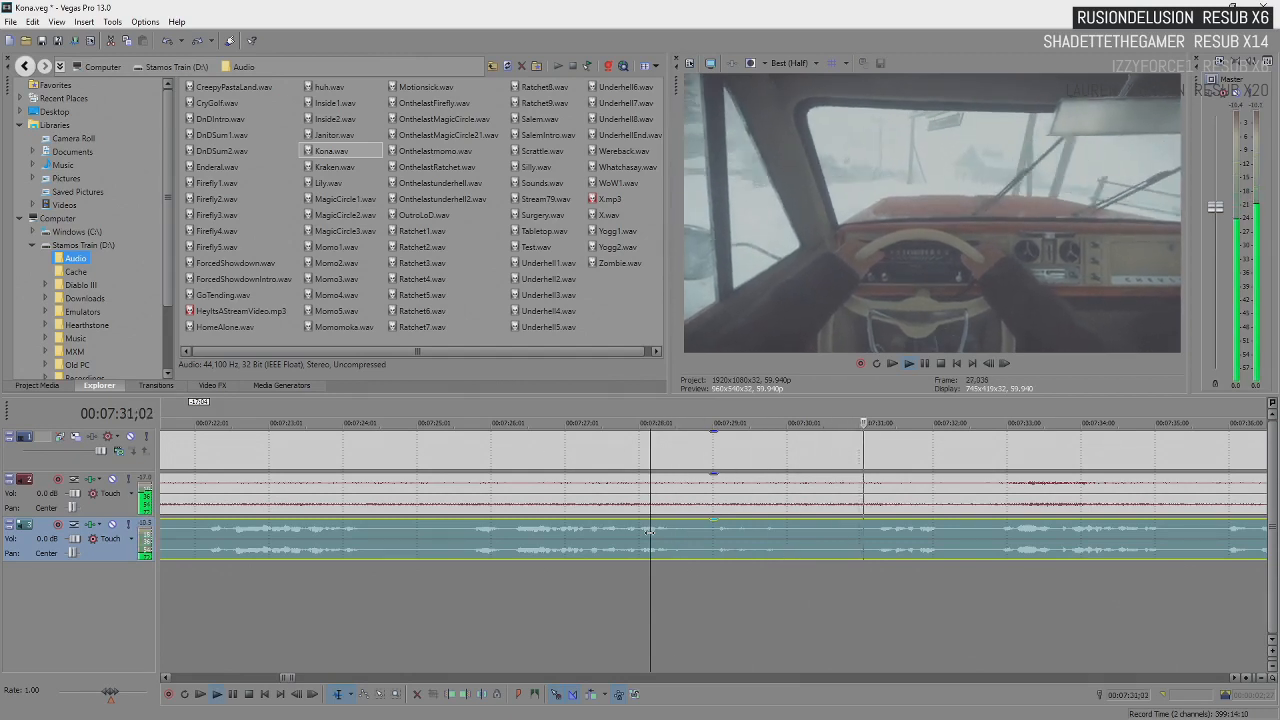
pyautogui.scroll(-3, 650, 532)
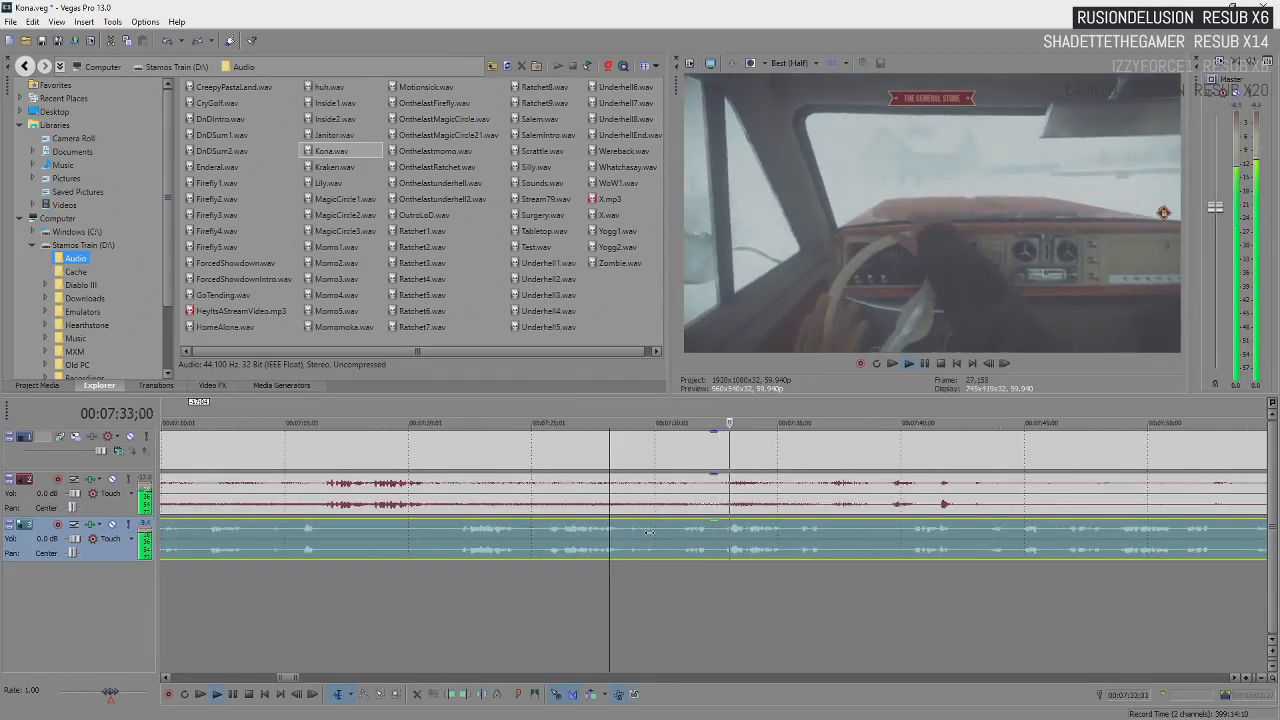
pyautogui.press('Return')
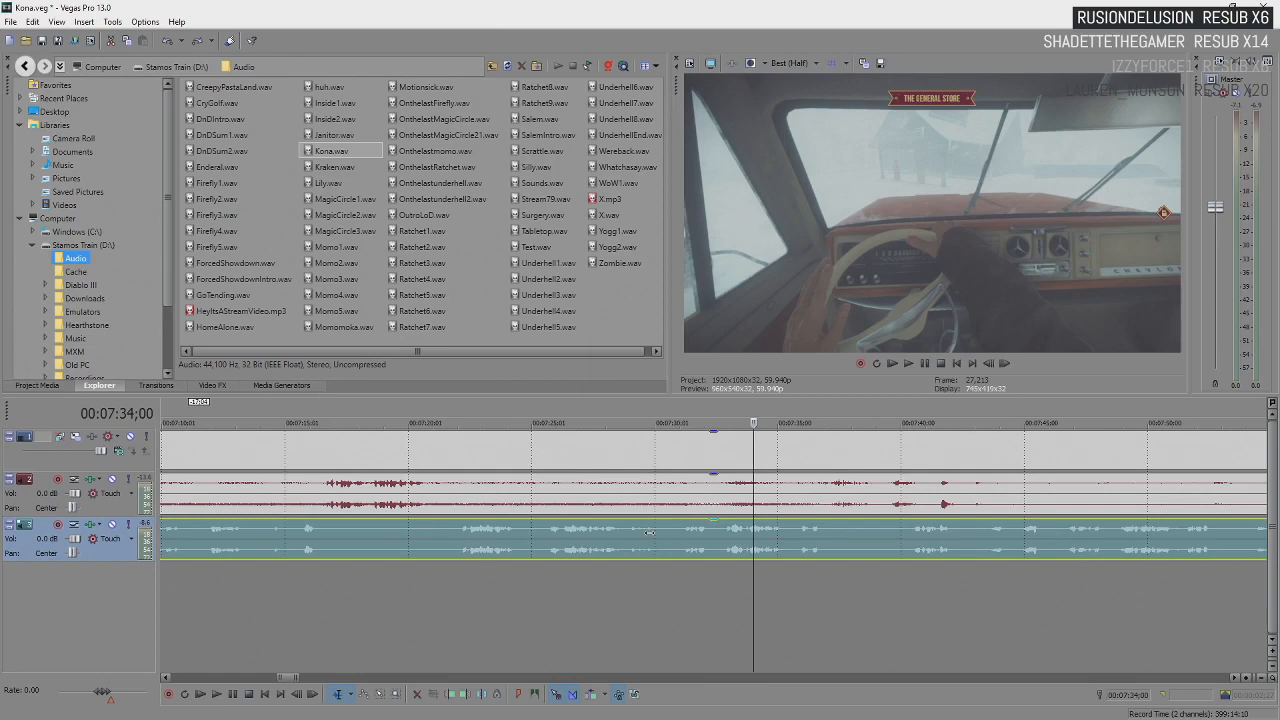
# - Review the commentary against the gameplay audio from 7:34;00 to 7:42;18, pausing around 7:38;26
pyautogui.scroll(-1, 650, 532)
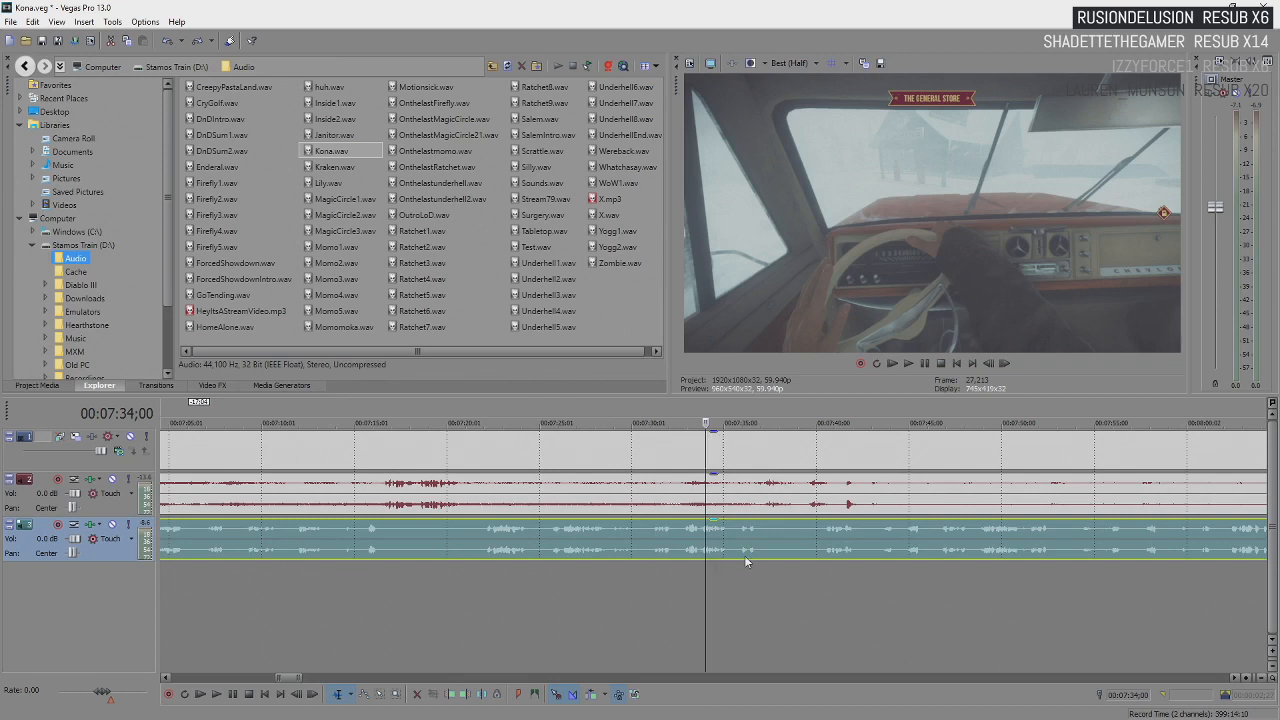
pyautogui.press('space')
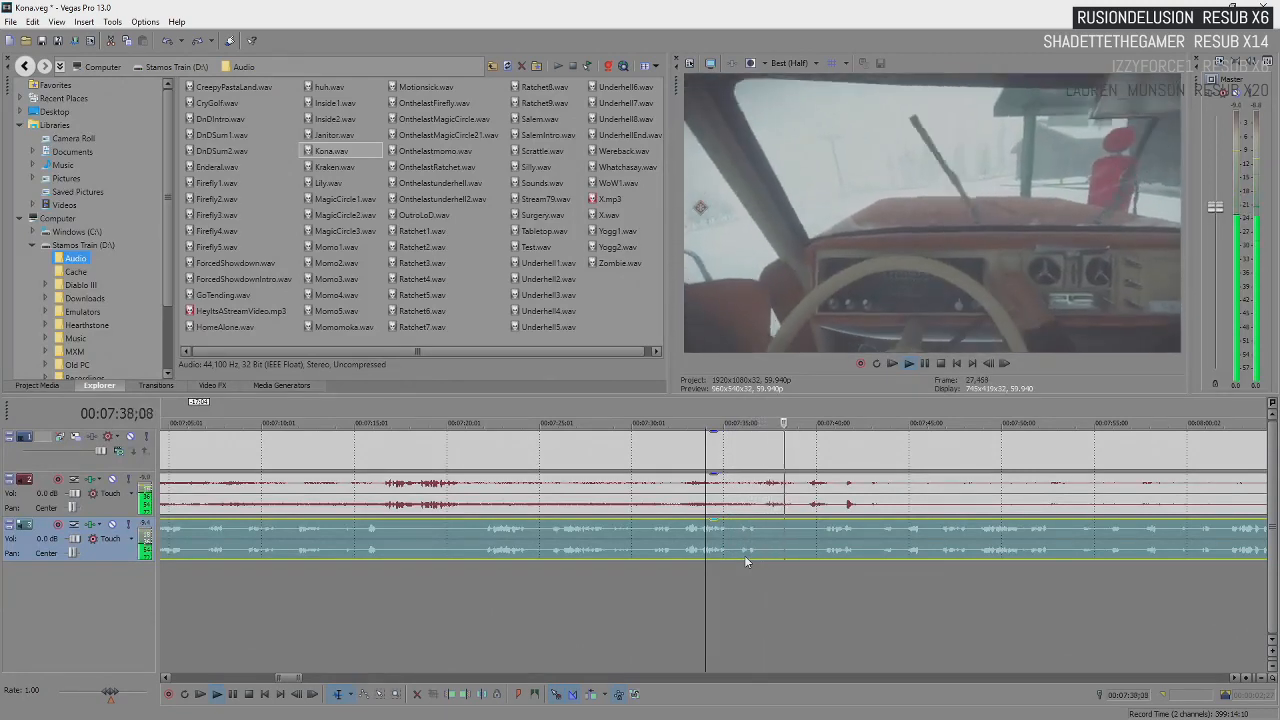
pyautogui.press('Return')
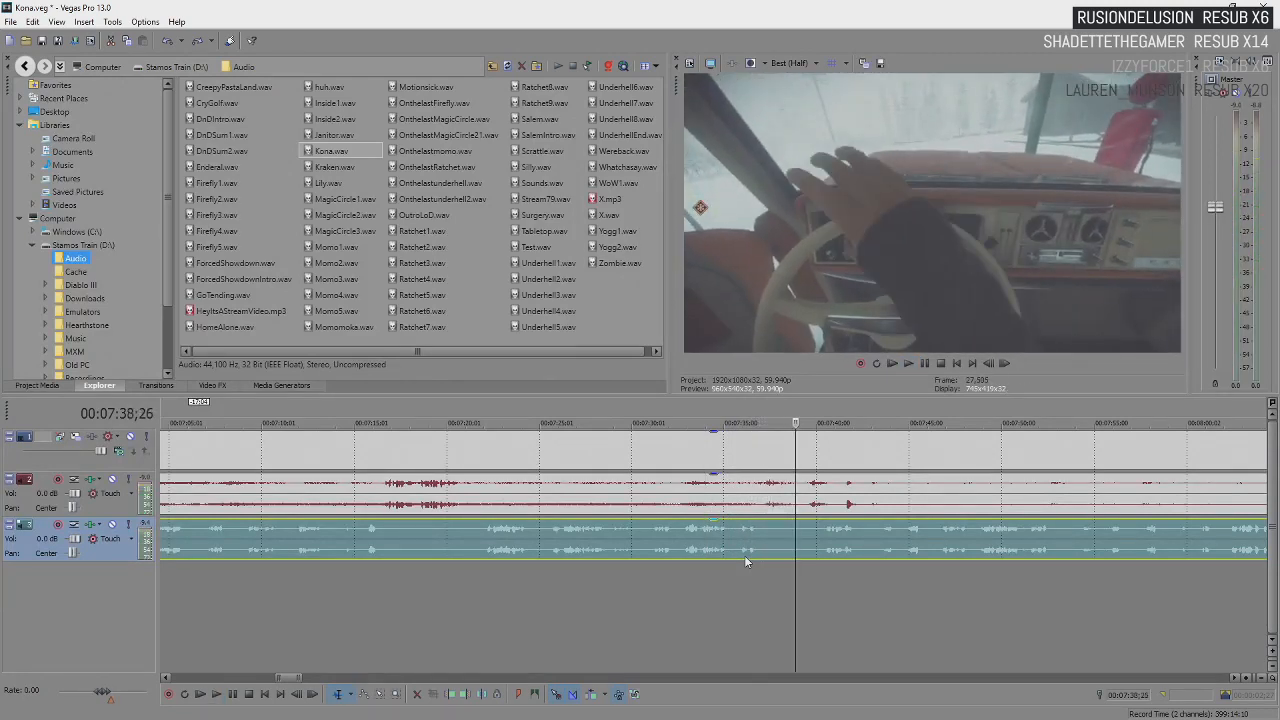
pyautogui.press('space')
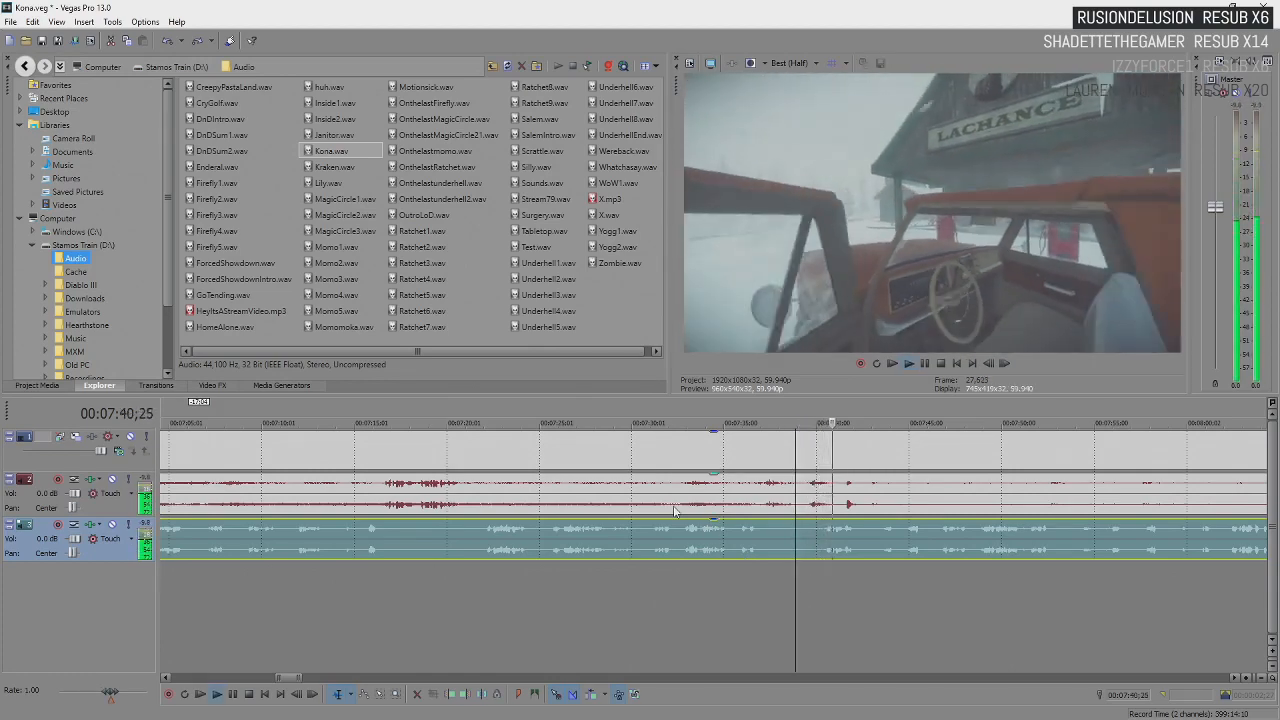
pyautogui.press('space')
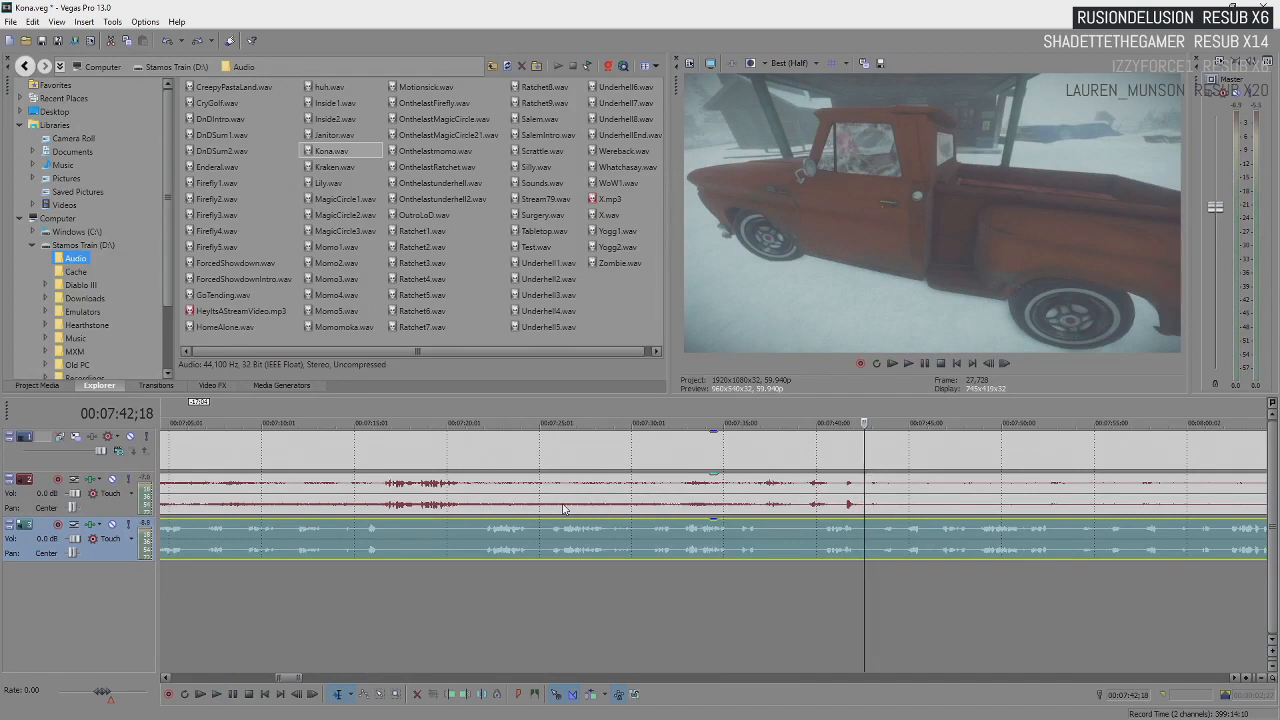
# - Continue checking the commentary against the footage around the truck from 7:42;18 to 7:52;27
pyautogui.press('space')
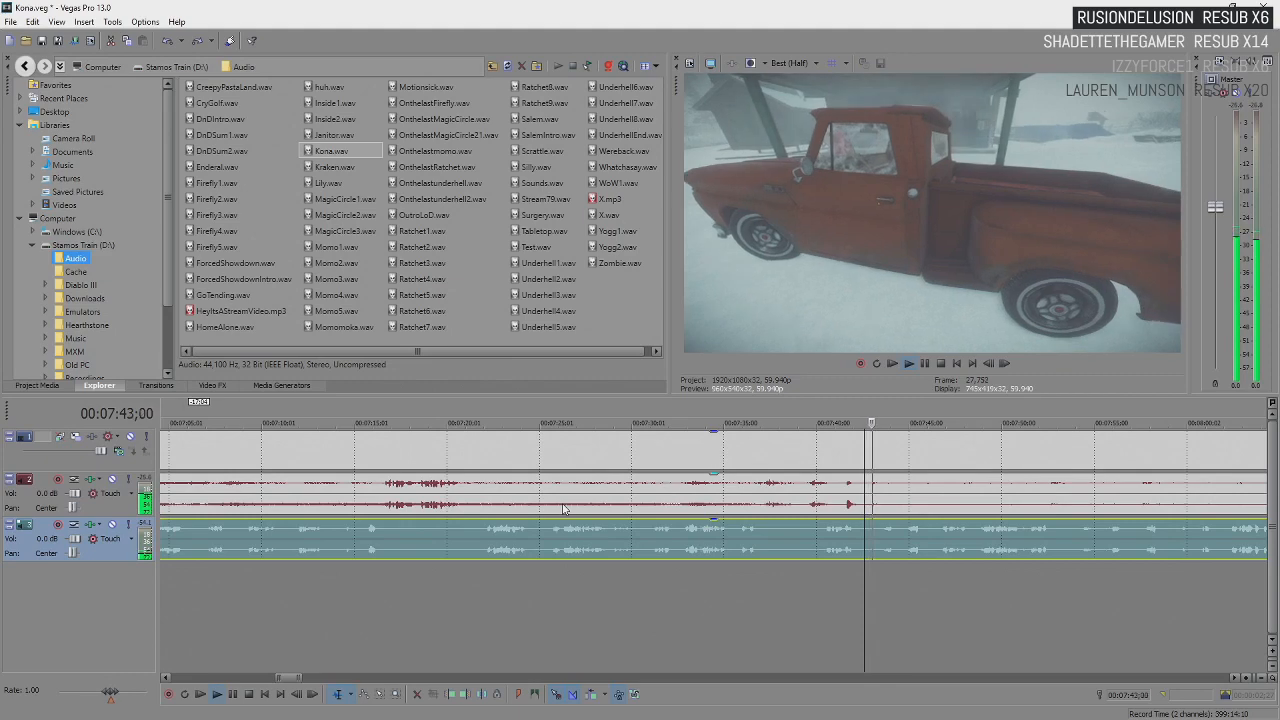
pyautogui.scroll(-4, 740, 530)
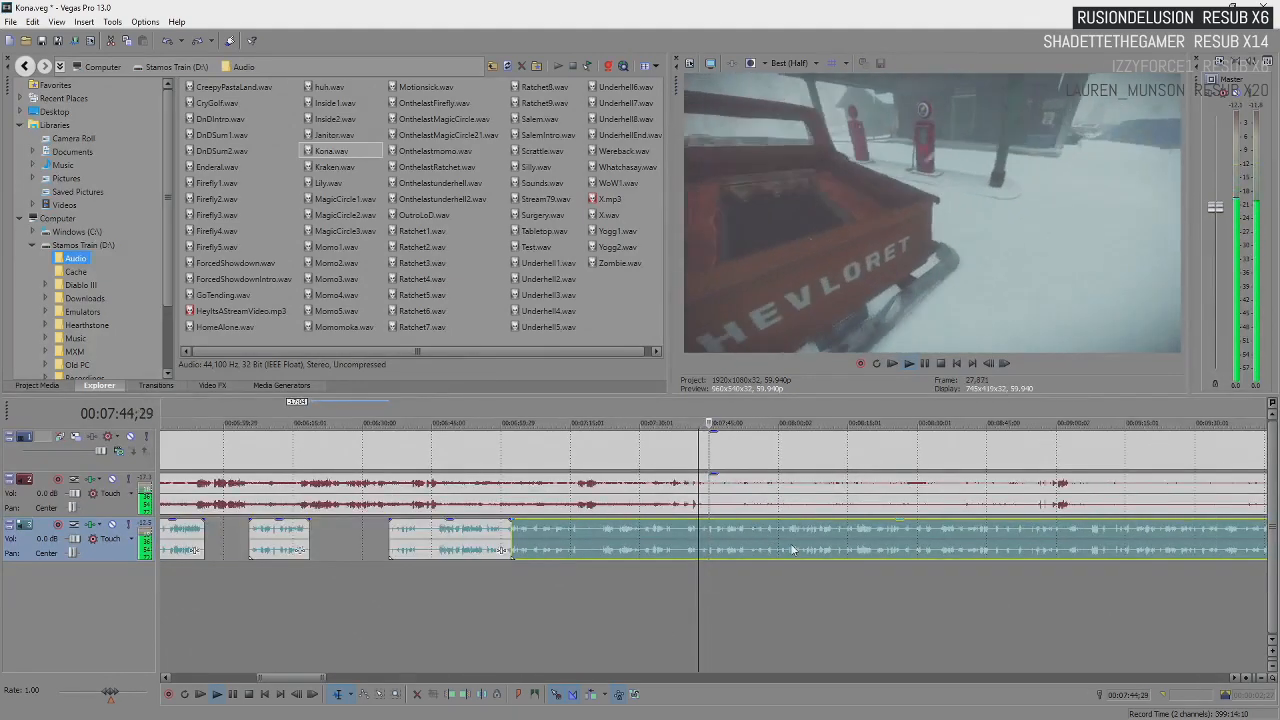
pyautogui.click(791, 545)
pyautogui.scroll(2, 791, 545)
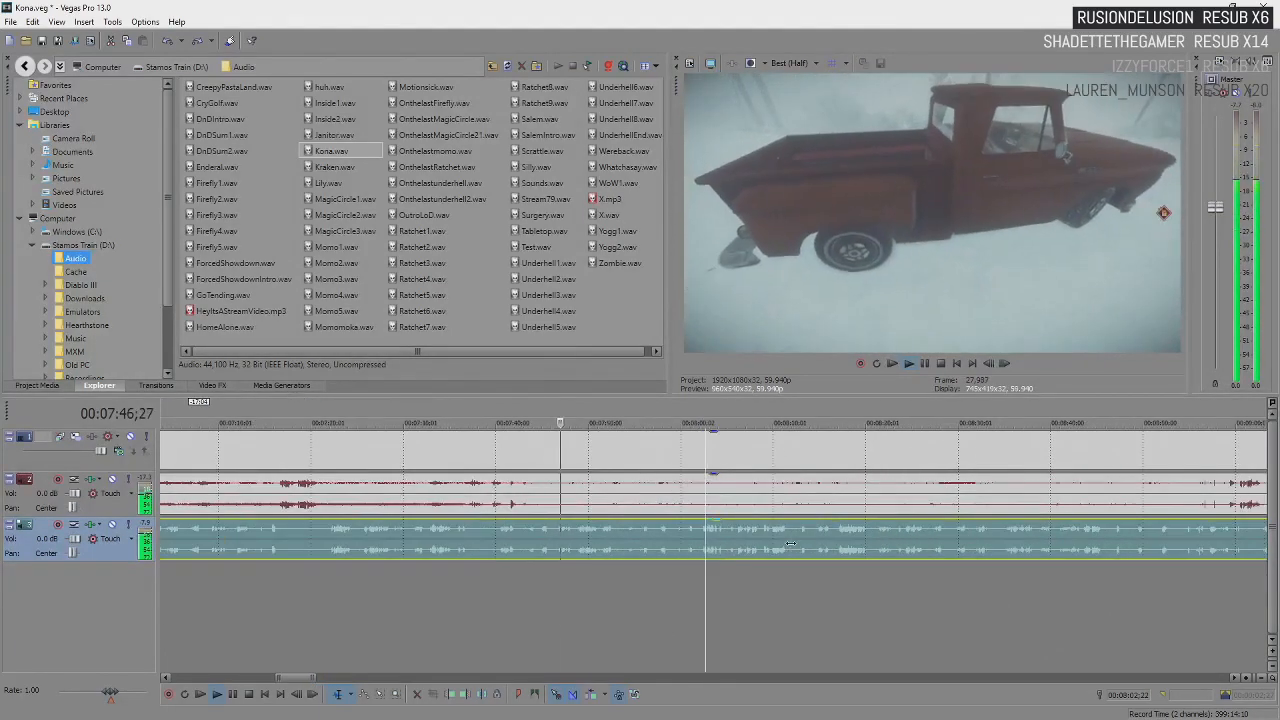
pyautogui.scroll(-2, 790, 544)
pyautogui.click(729, 548)
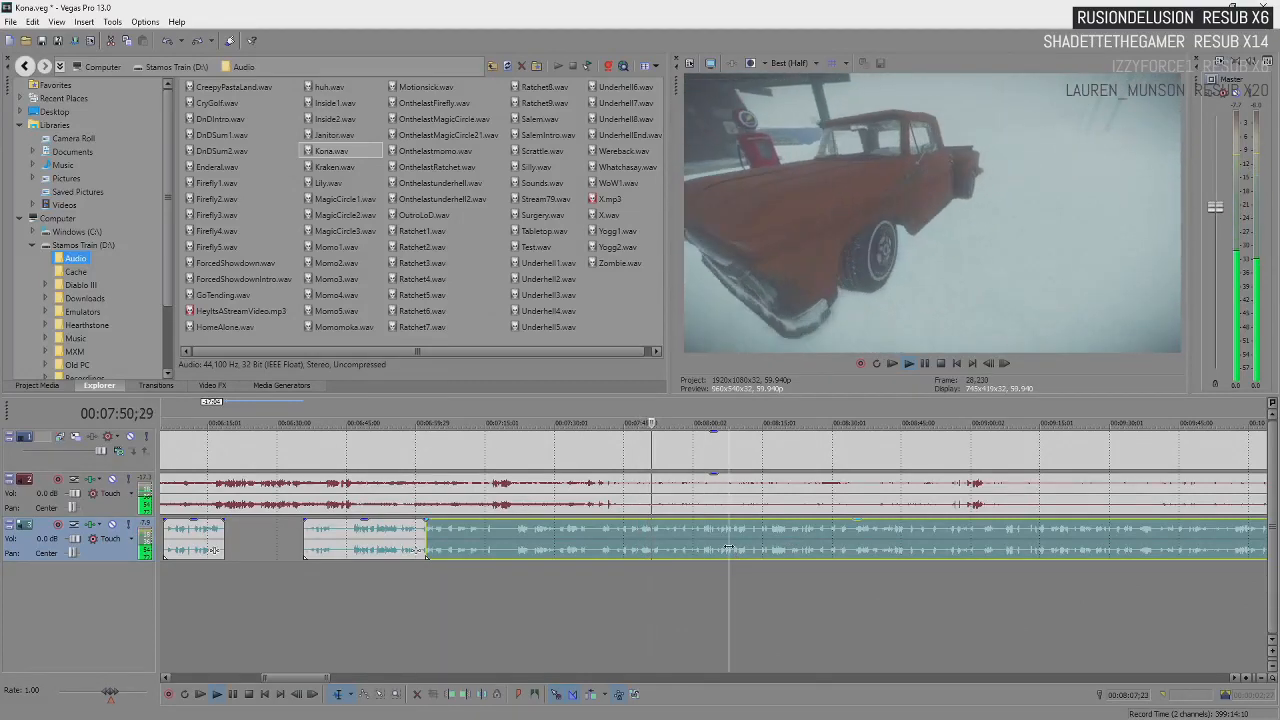
pyautogui.press('Return')
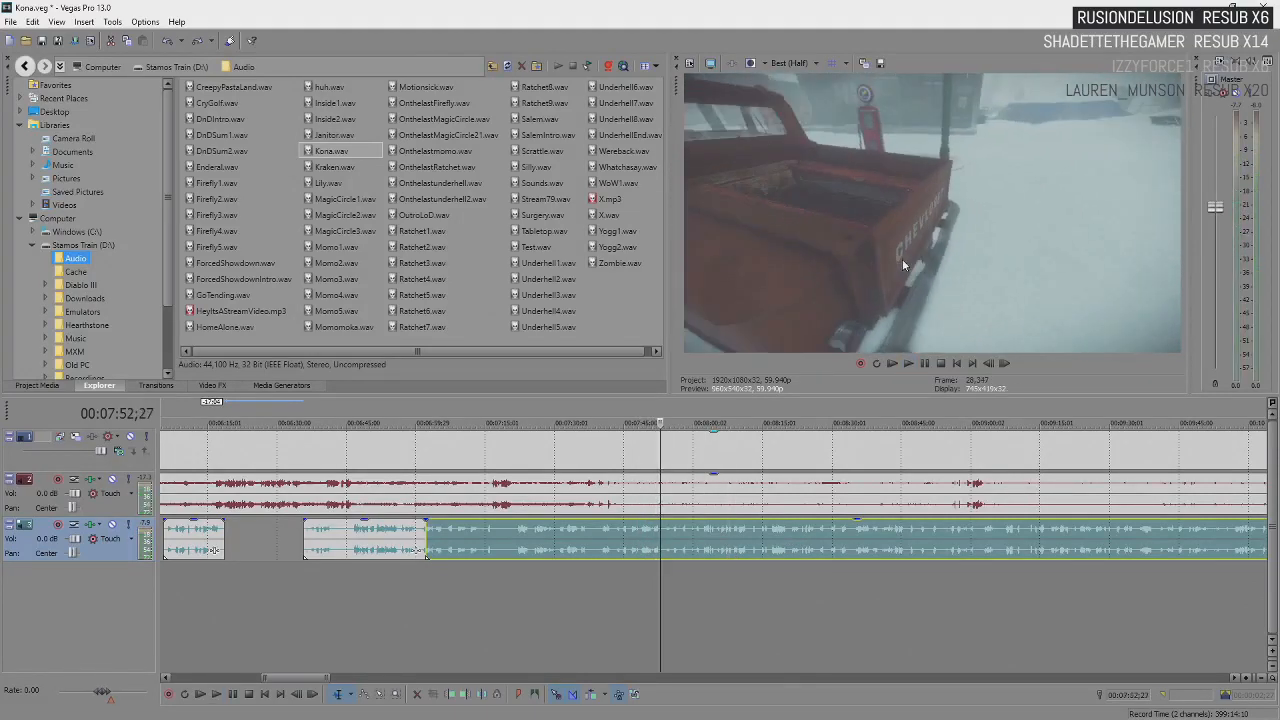
# - Play the truck-bed inventory and gas station footage in short stretches from 7:52;27 to 8:11;18, checking the commentary
pyautogui.press('space')
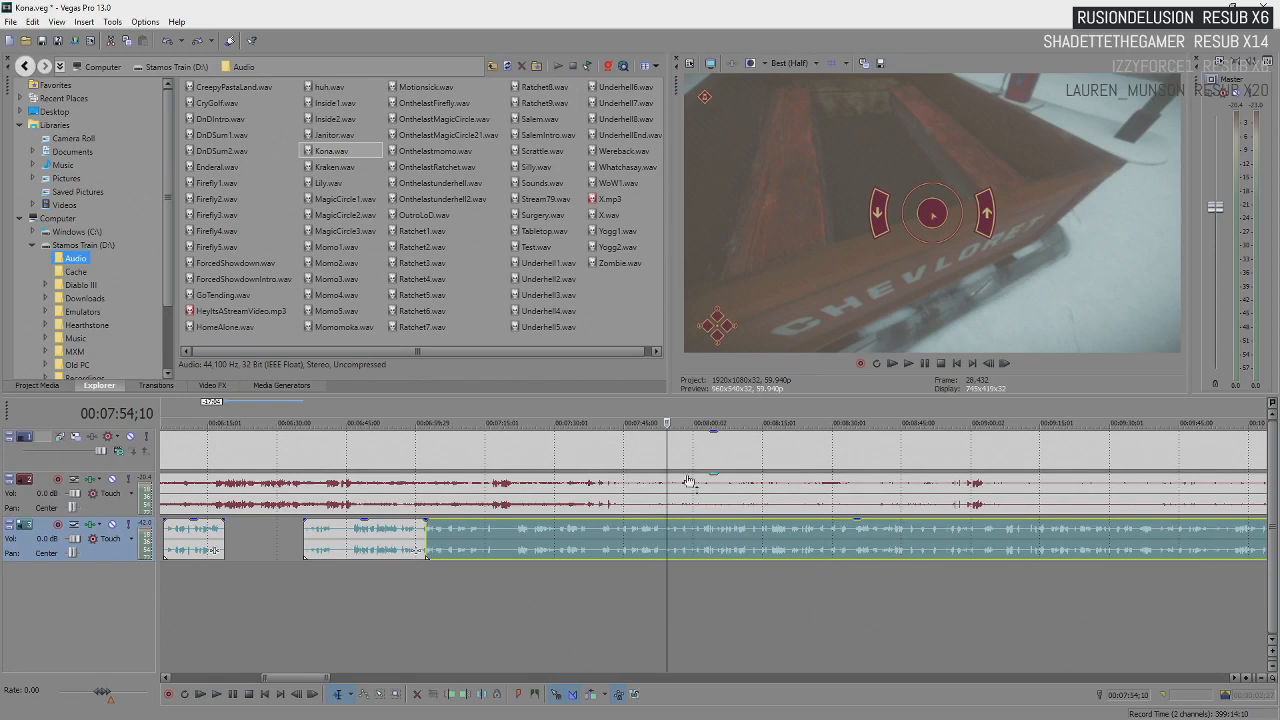
pyautogui.press('space')
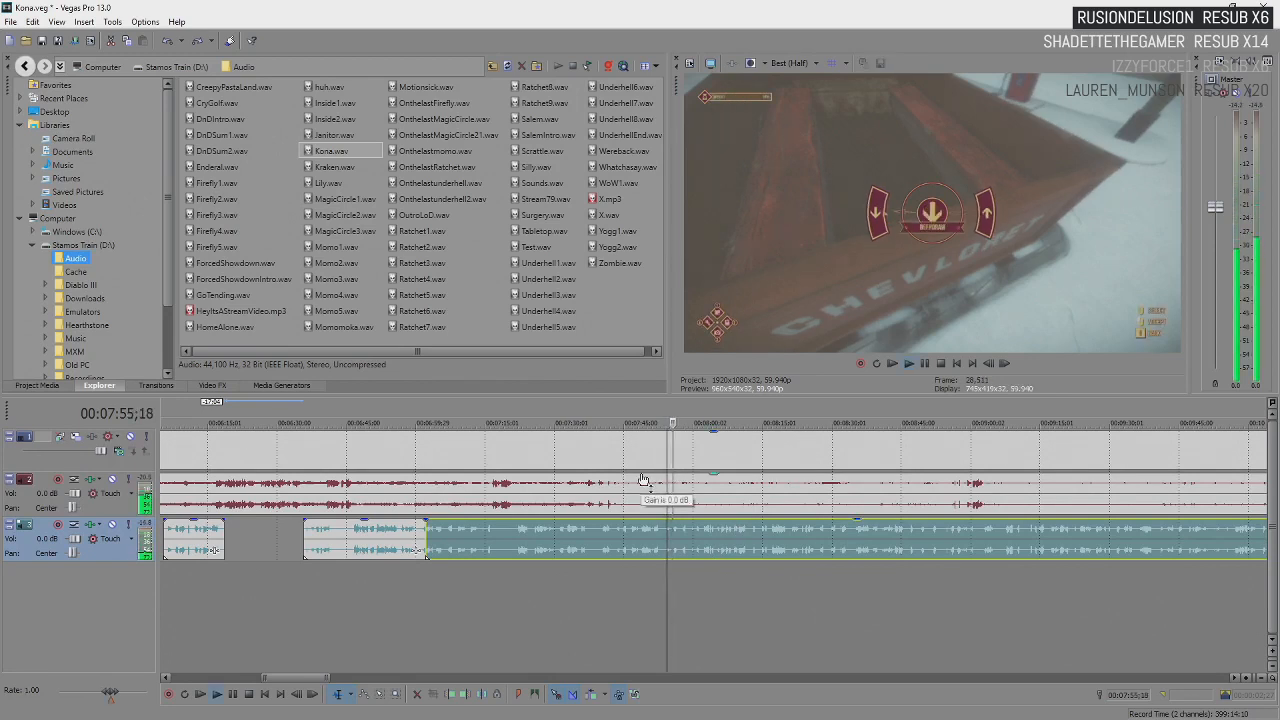
pyautogui.press('Return')
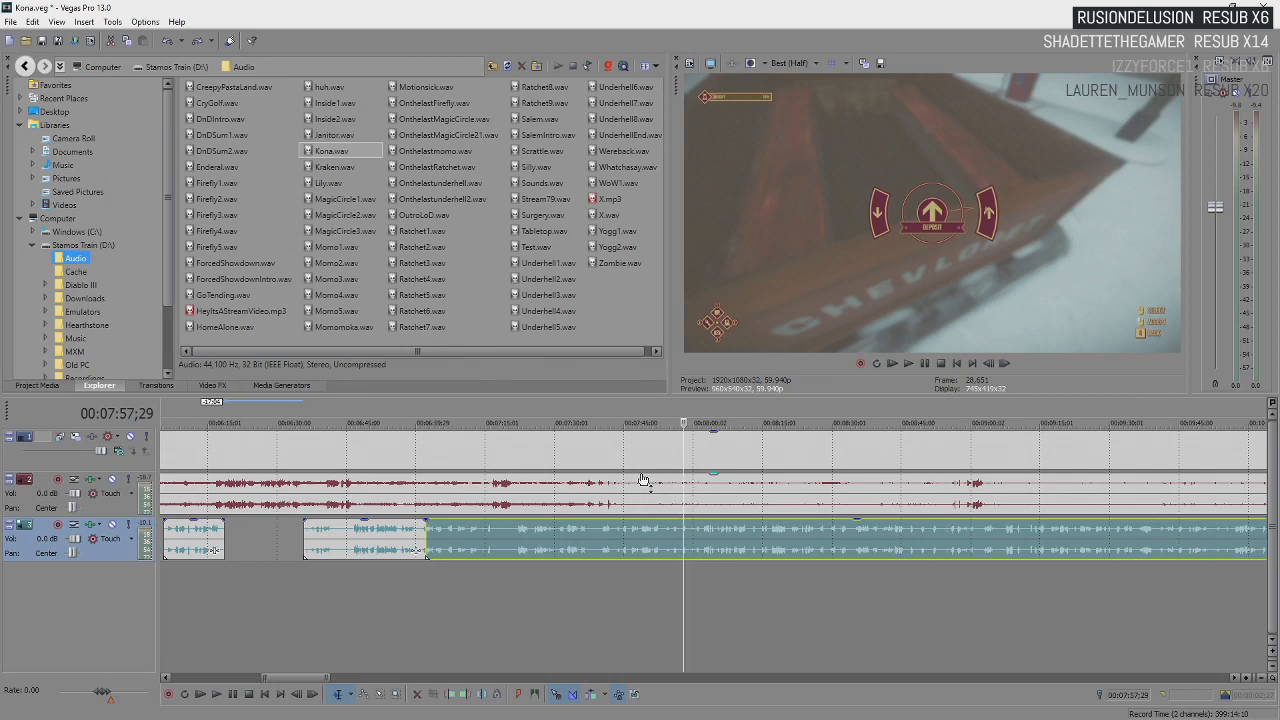
pyautogui.press('space')
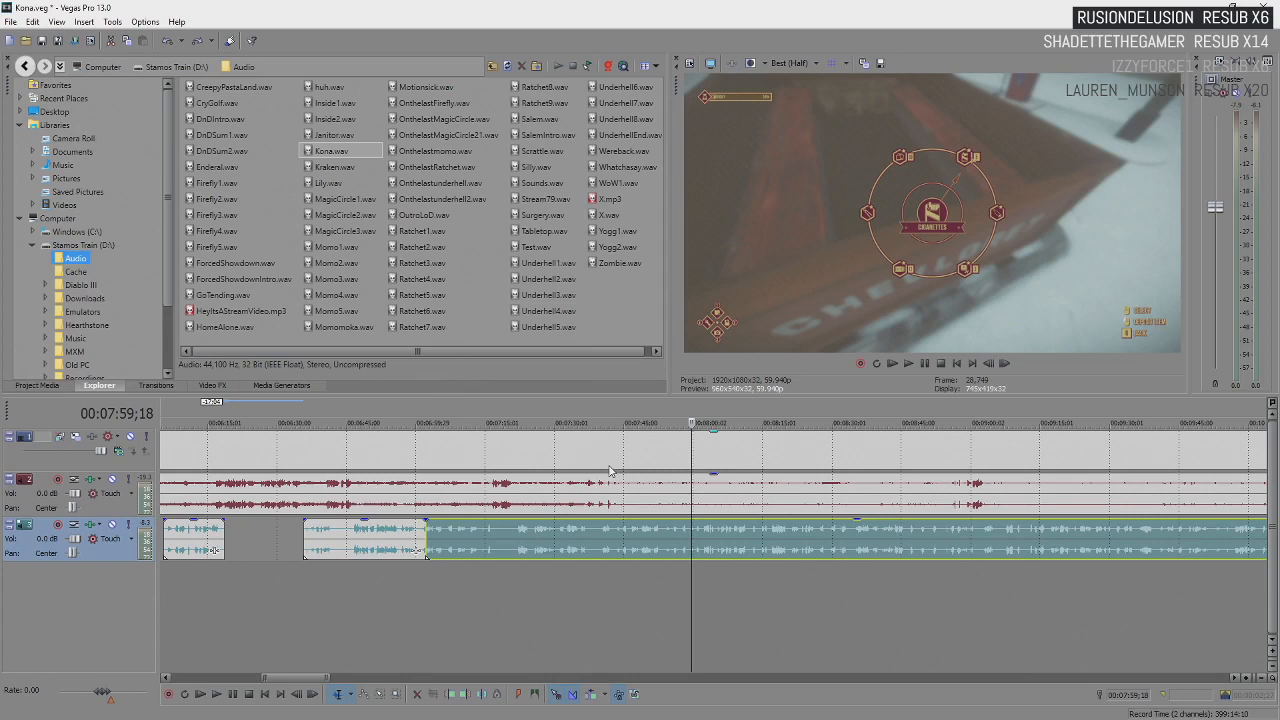
pyautogui.press('space')
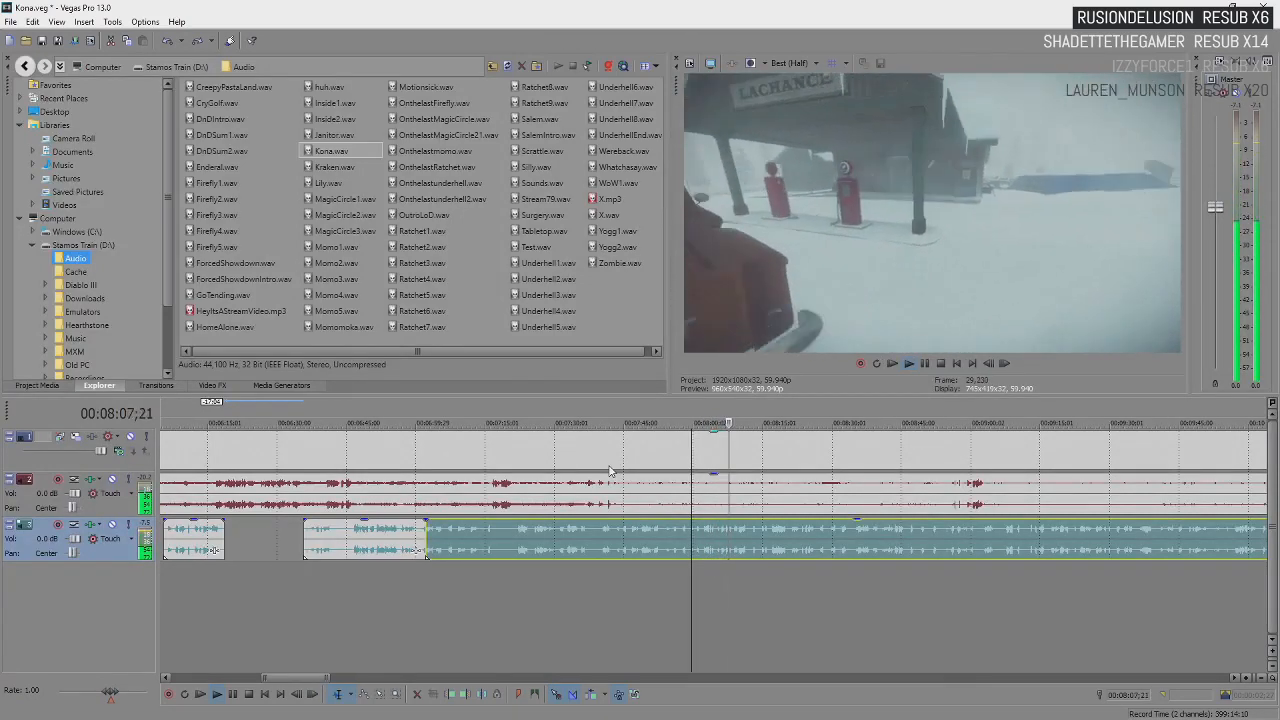
pyautogui.press('Return')
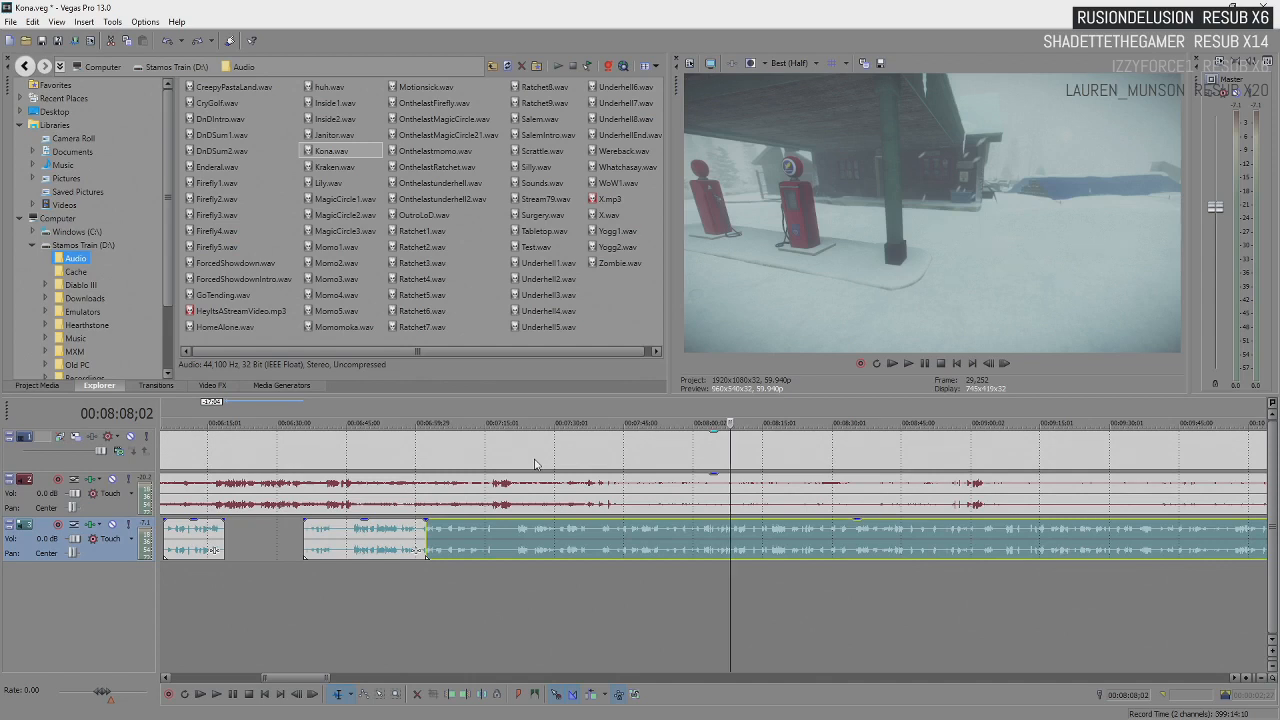
pyautogui.press('space')
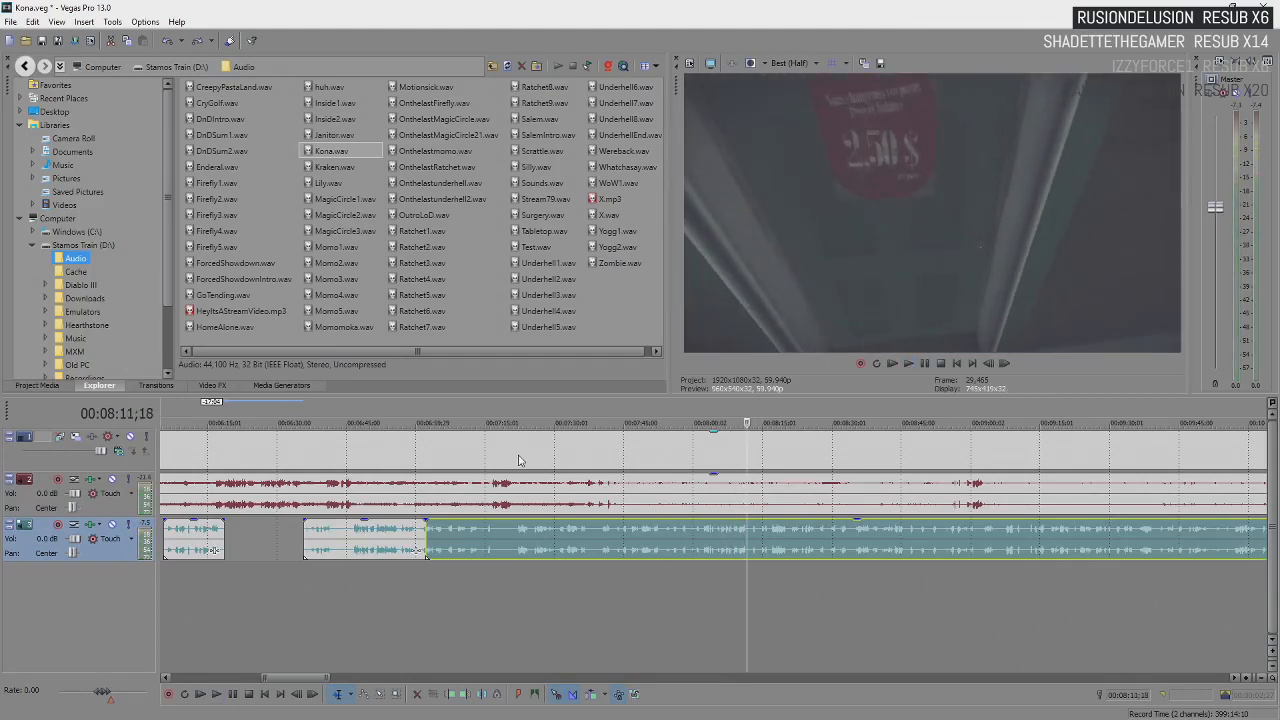
# - Review the store interior footage with its commentary from 8:11;18 past 8:30;04, pausing at 8:25;26
pyautogui.press('space')
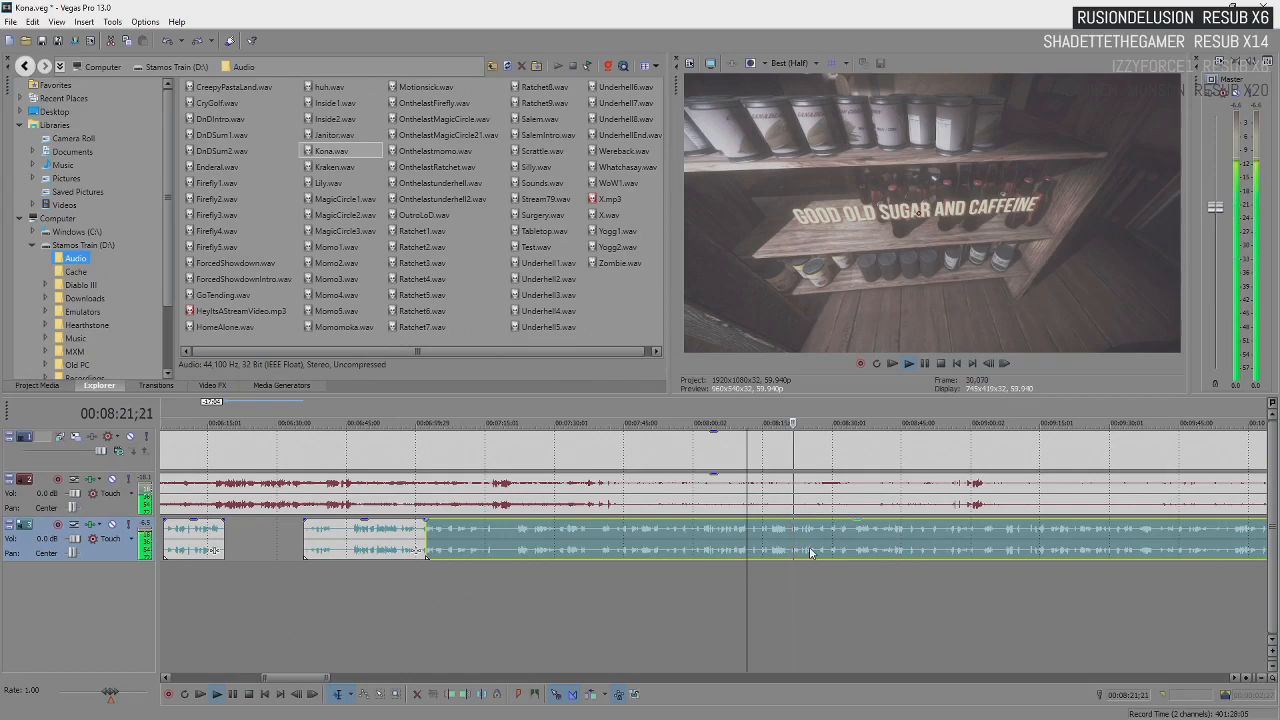
pyautogui.scroll(-5, 731, 555)
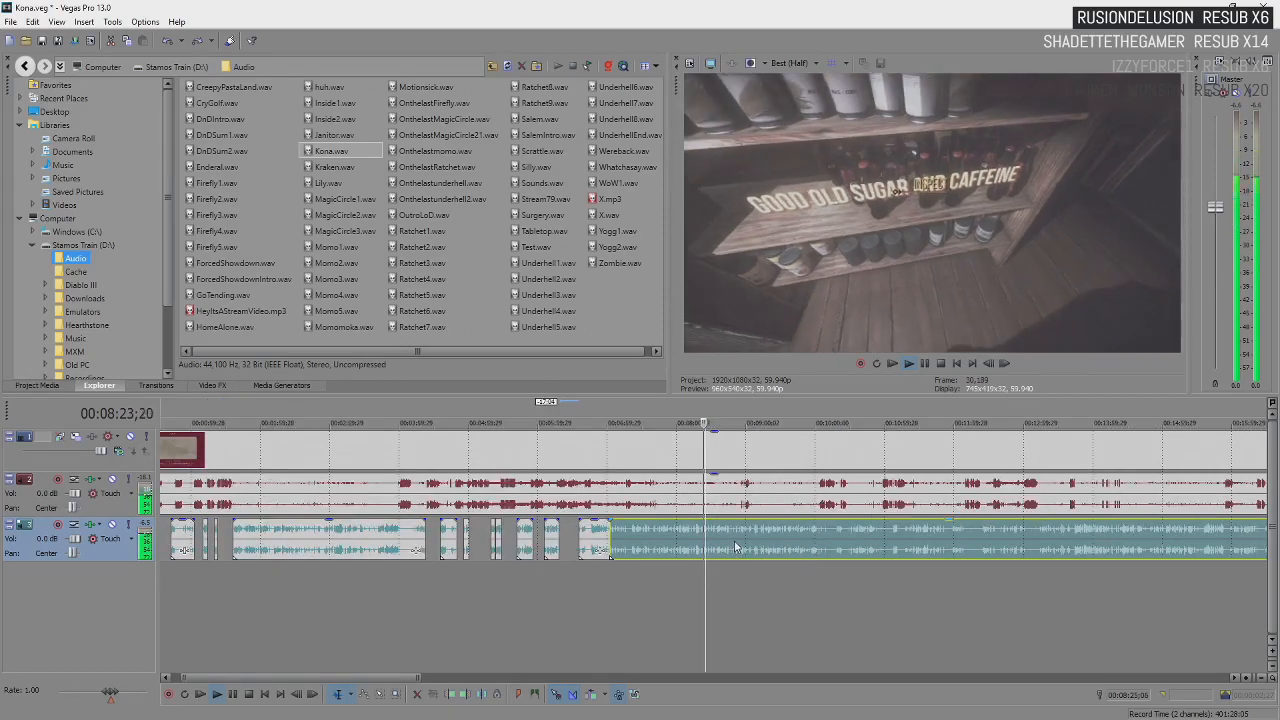
pyautogui.scroll(4, 733, 552)
pyautogui.press('space')
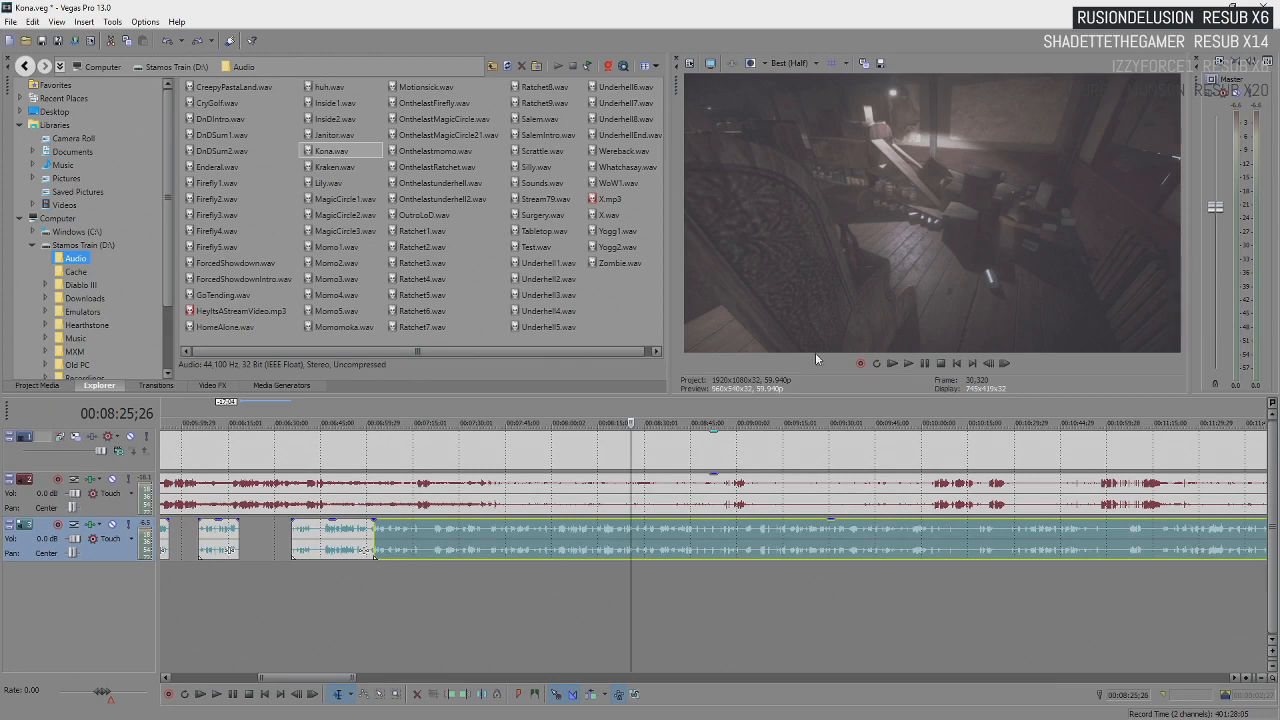
pyautogui.press('space')
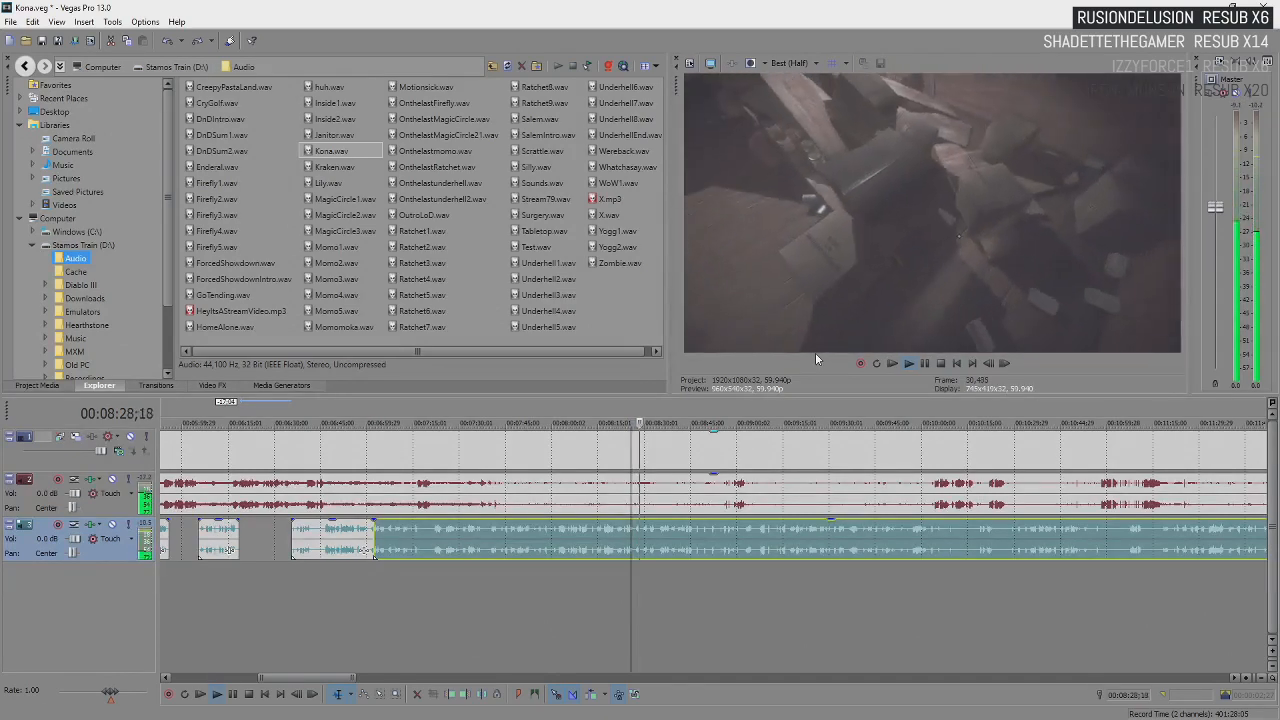
pyautogui.press('space')
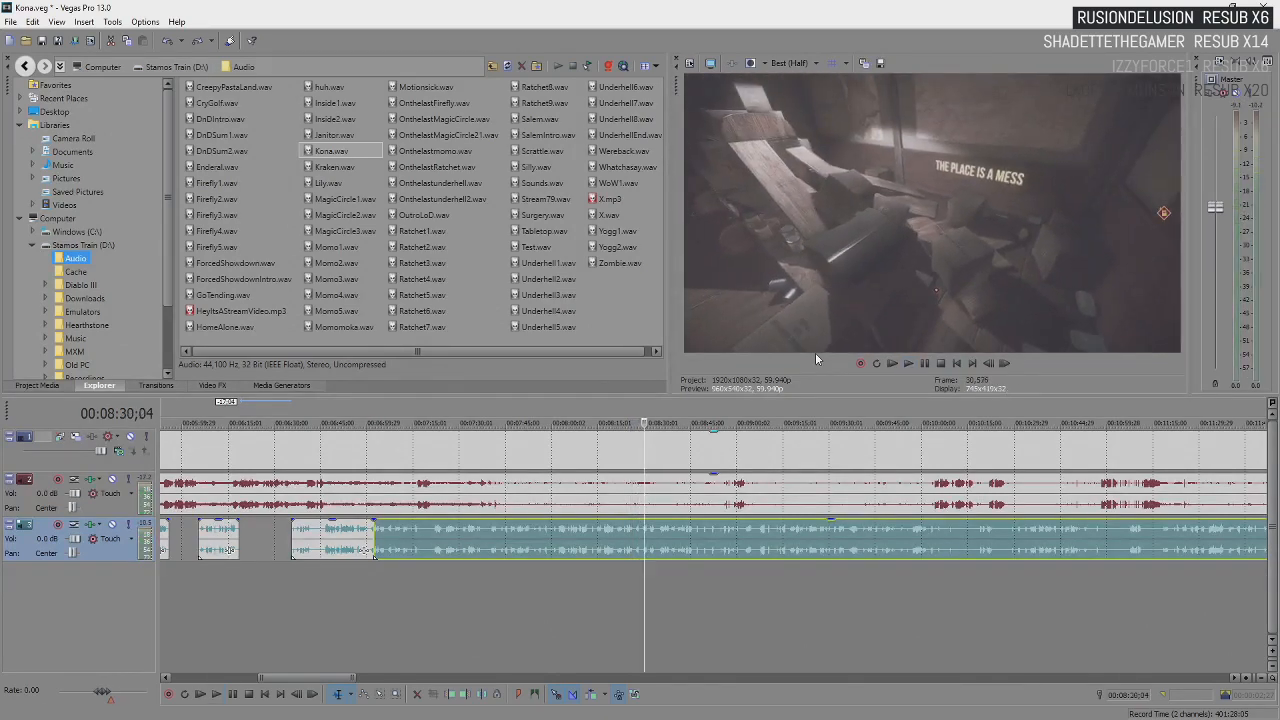
pyautogui.press('space')
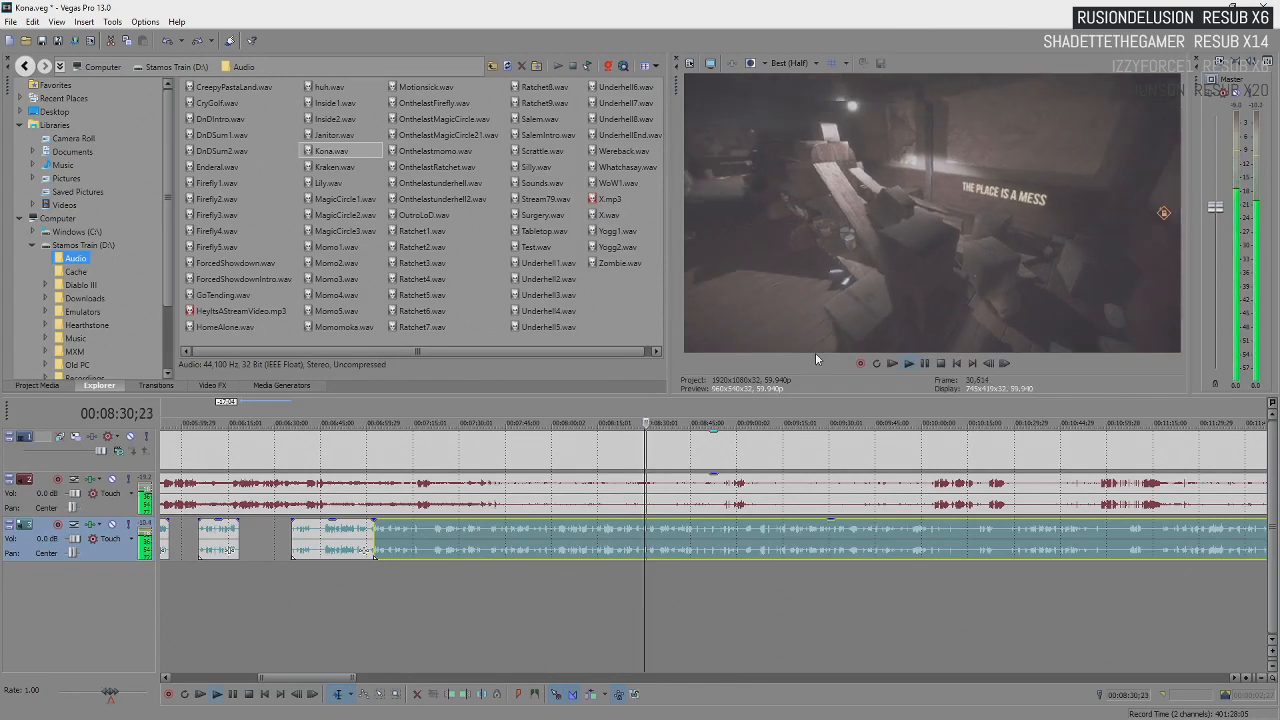